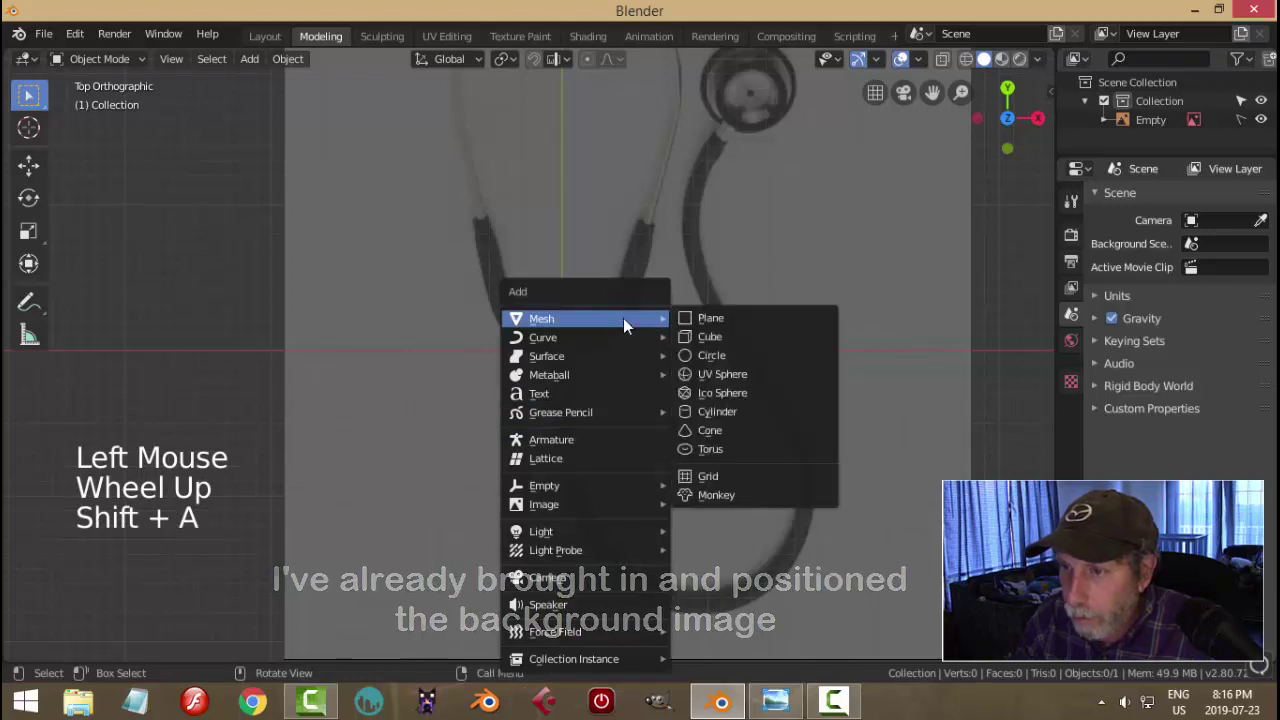
# - Add a mesh circle with 22 vertices at the 3D cursor
pyautogui.click(712, 353)
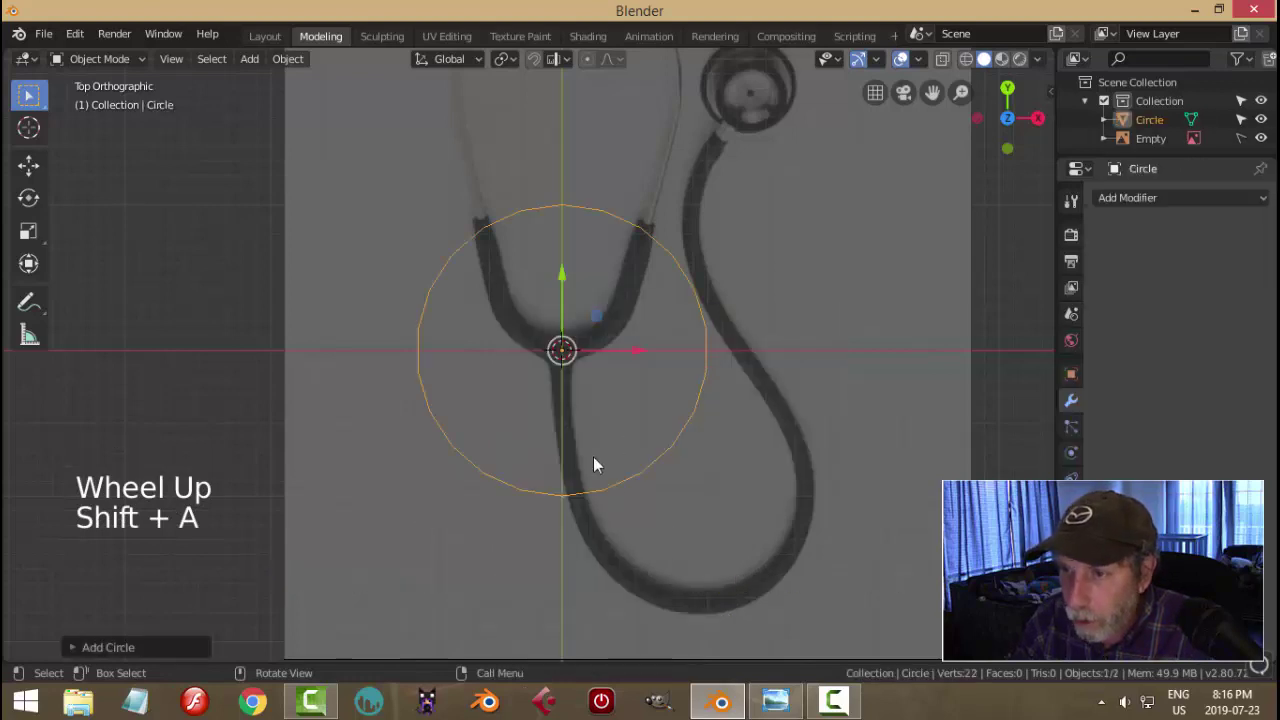
pyautogui.click(110, 646)
pyautogui.click(178, 418)
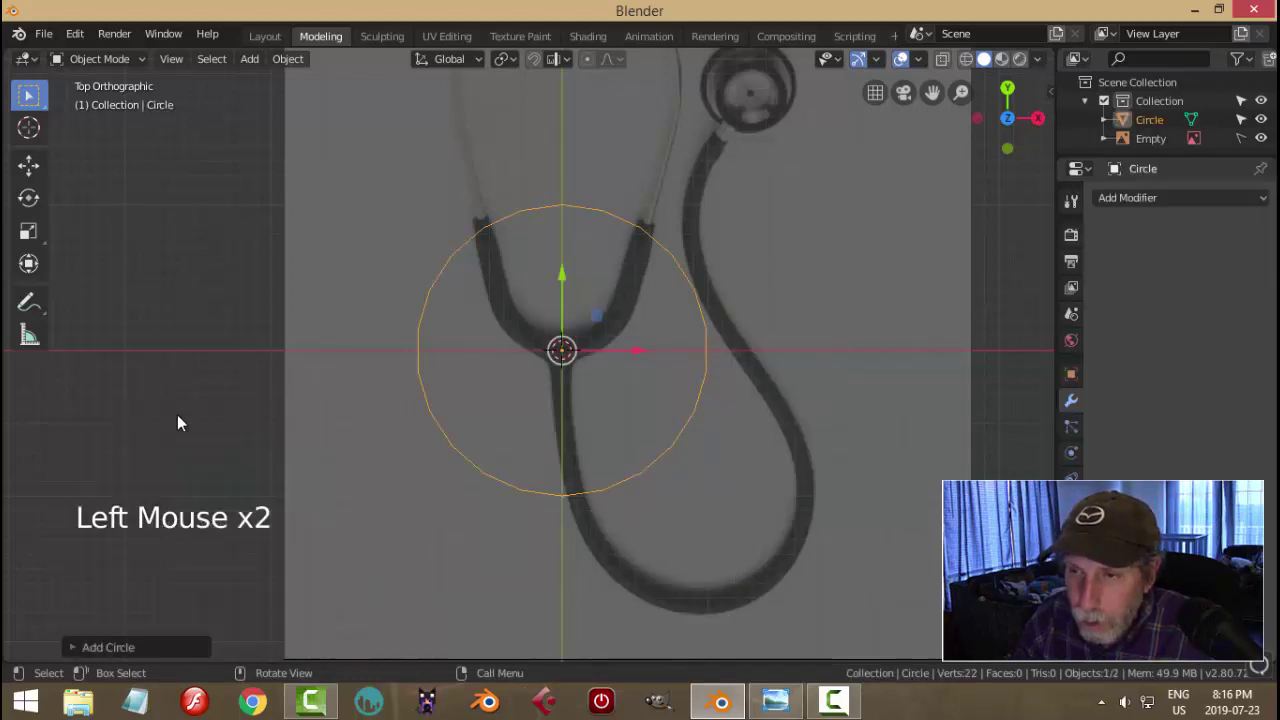
# - In Edit Mode, delete the circle's upper 15 vertices, keeping only the lower seven-vertex arc
pyautogui.press('Tab')
pyautogui.hotkey('alt', 'a')
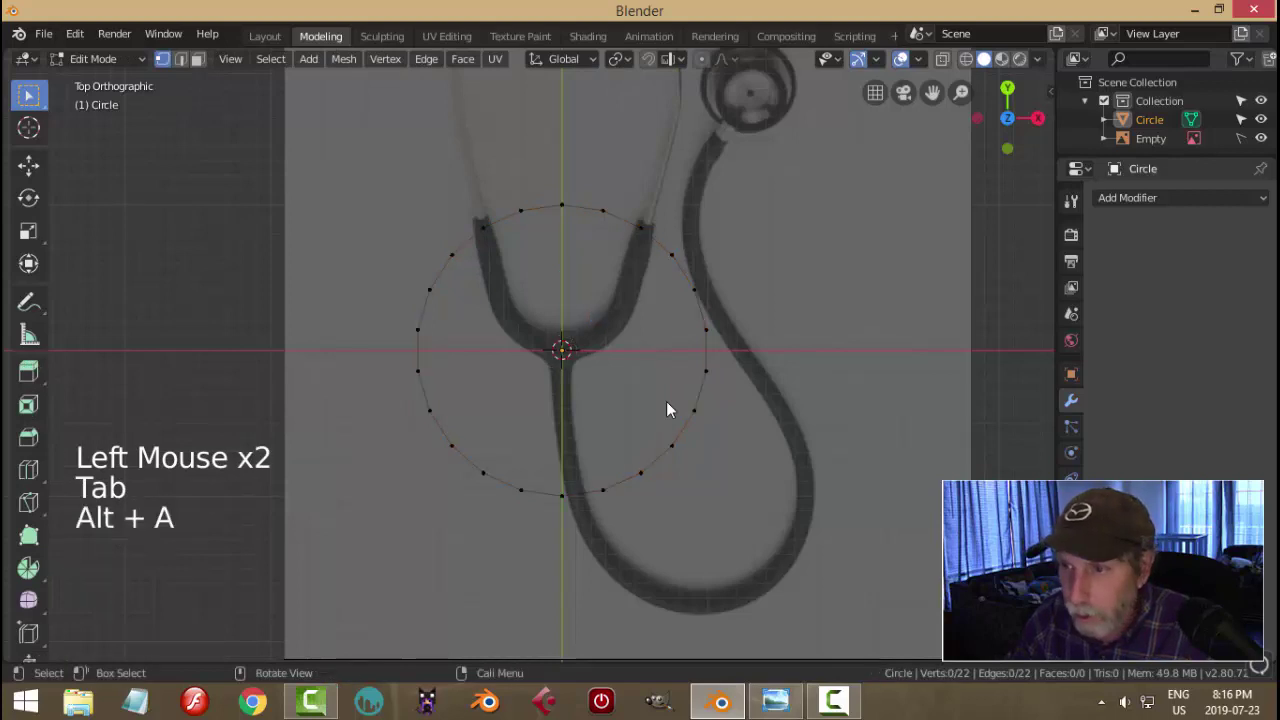
pyautogui.press('b')
pyautogui.moveTo(301, 178); pyautogui.dragTo(809, 424)
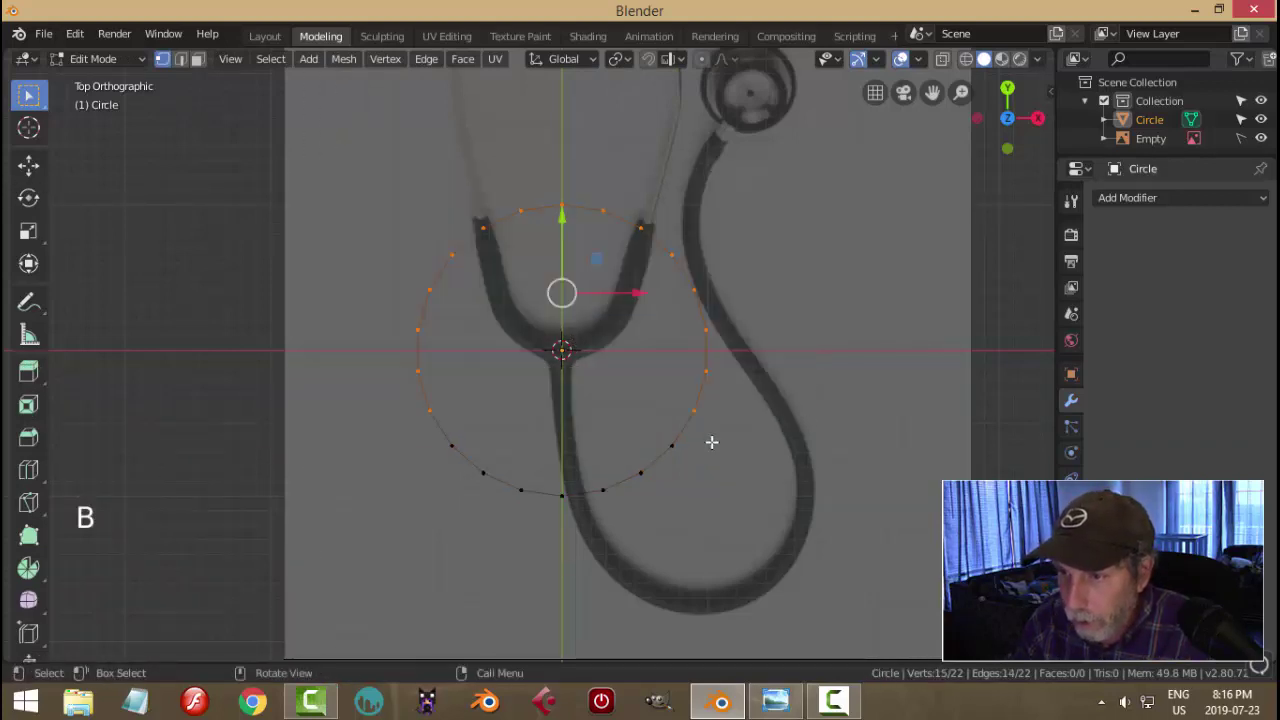
pyautogui.press('x')
pyautogui.click(620, 447)
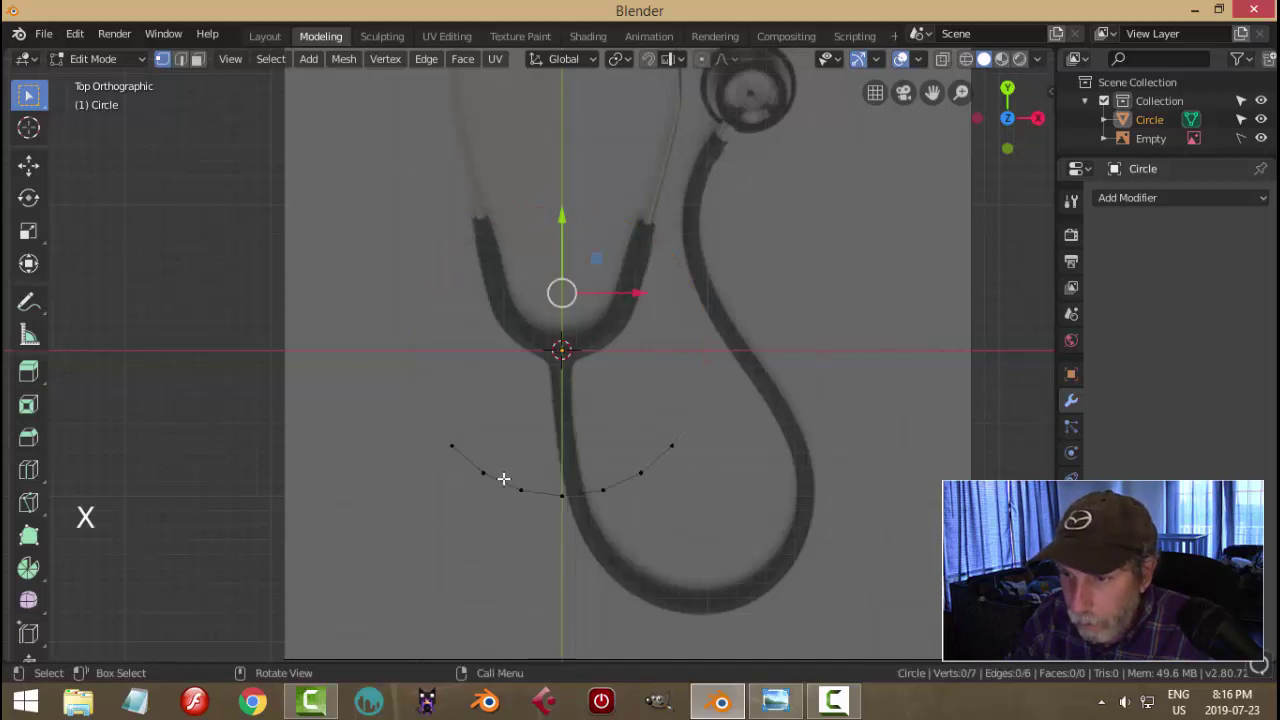
# - Extrude both end vertices of the arc, raise them along Y and spread them apart by scaling along X
pyautogui.click(451, 445)
pyautogui.keyDown('shift'); pyautogui.click(672, 445); pyautogui.keyUp('shift')
pyautogui.press('e')
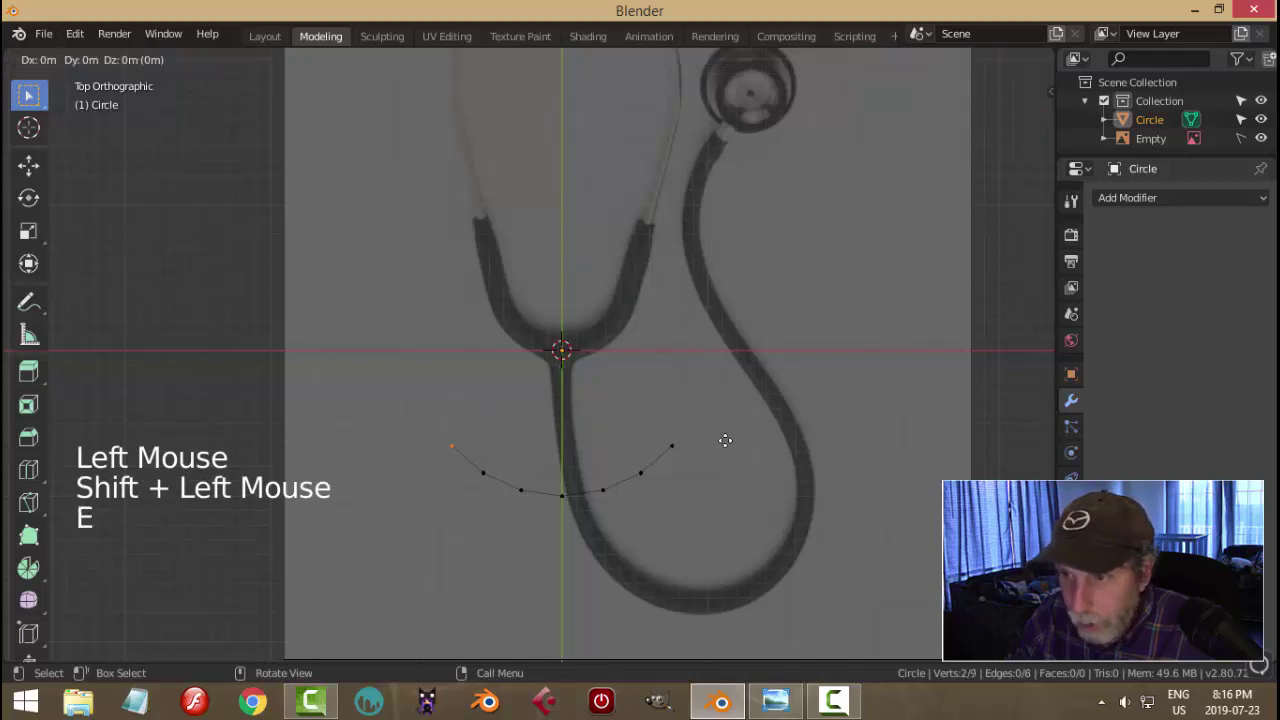
pyautogui.rightClick(725, 440)
pyautogui.moveTo(563, 368); pyautogui.dragTo(561, 217)
pyautogui.press('s')
pyautogui.press('x')
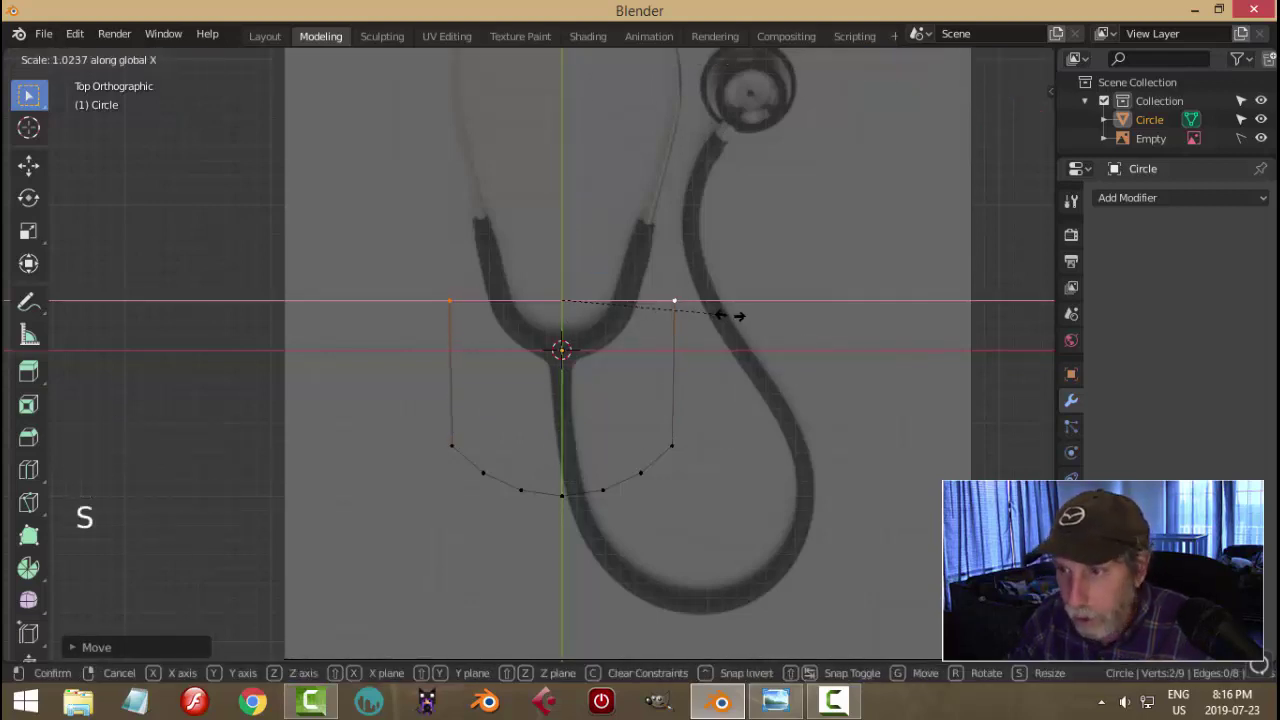
pyautogui.click(801, 317)
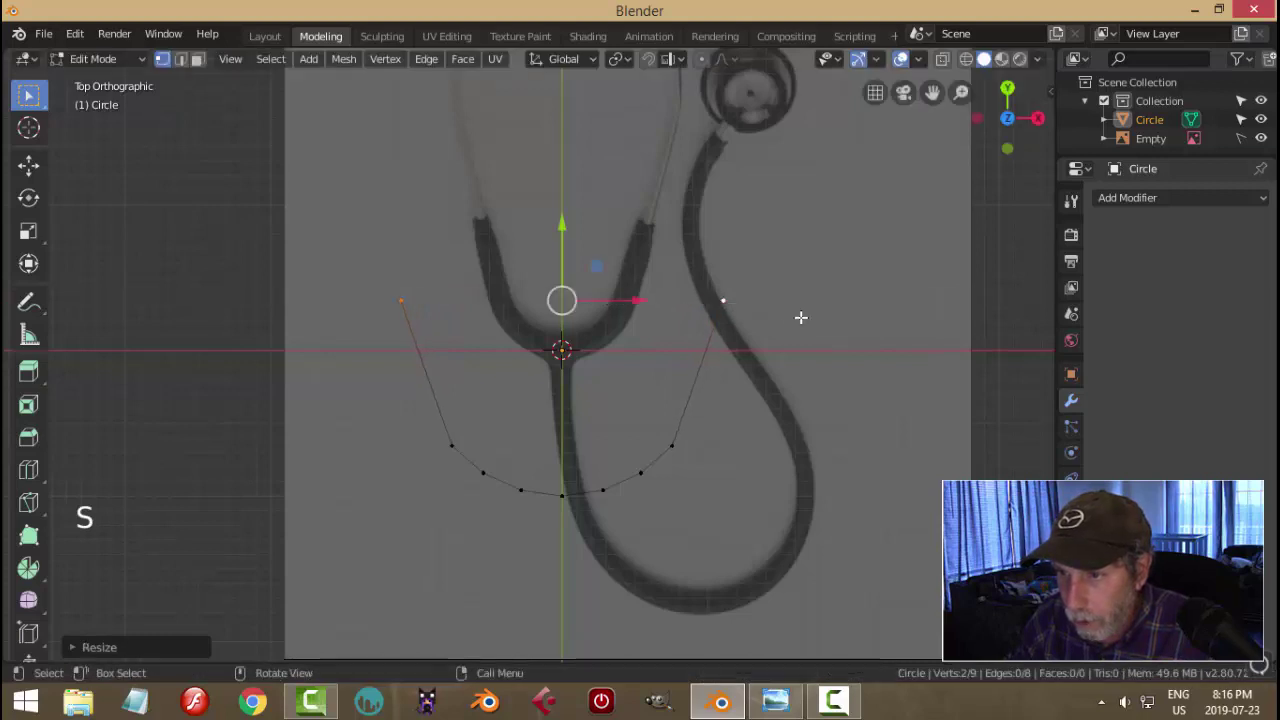
# - Extrude the arc's lowest middle vertex straight down along Y to form the stem of the Y shape
pyautogui.click(566, 494)
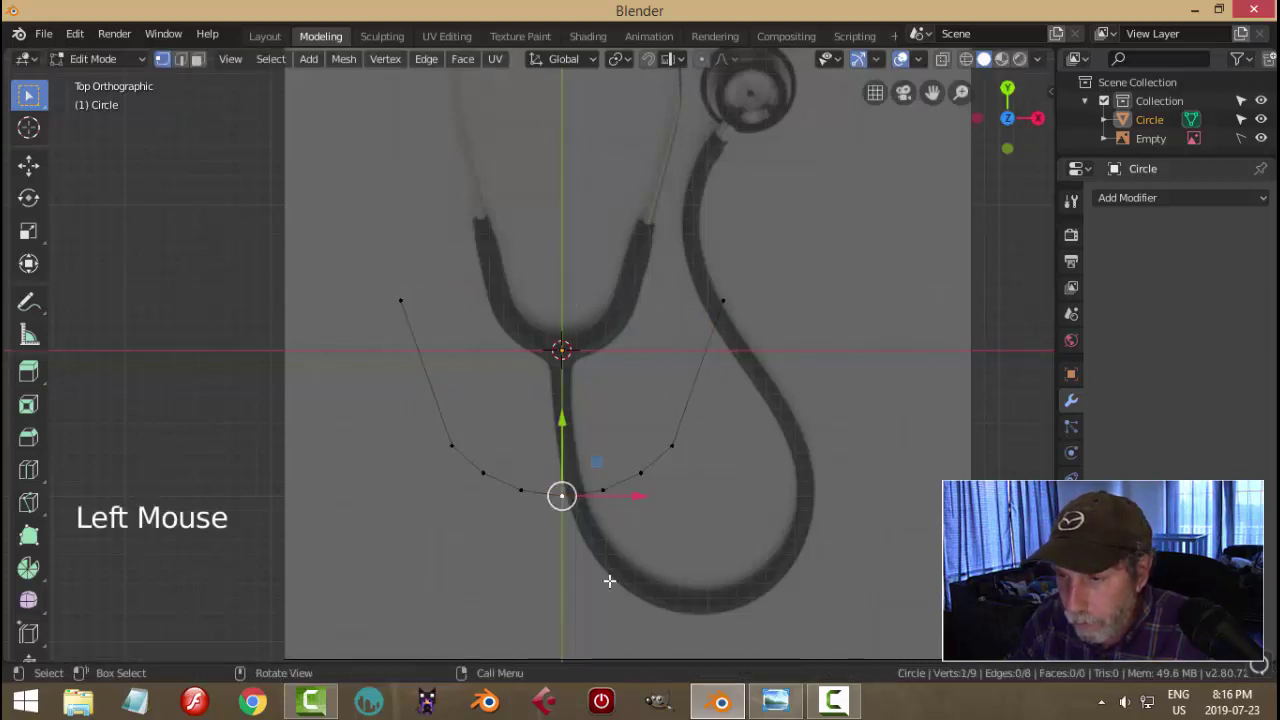
pyautogui.press('e')
pyautogui.moveTo(562, 425); pyautogui.dragTo(562, 526)
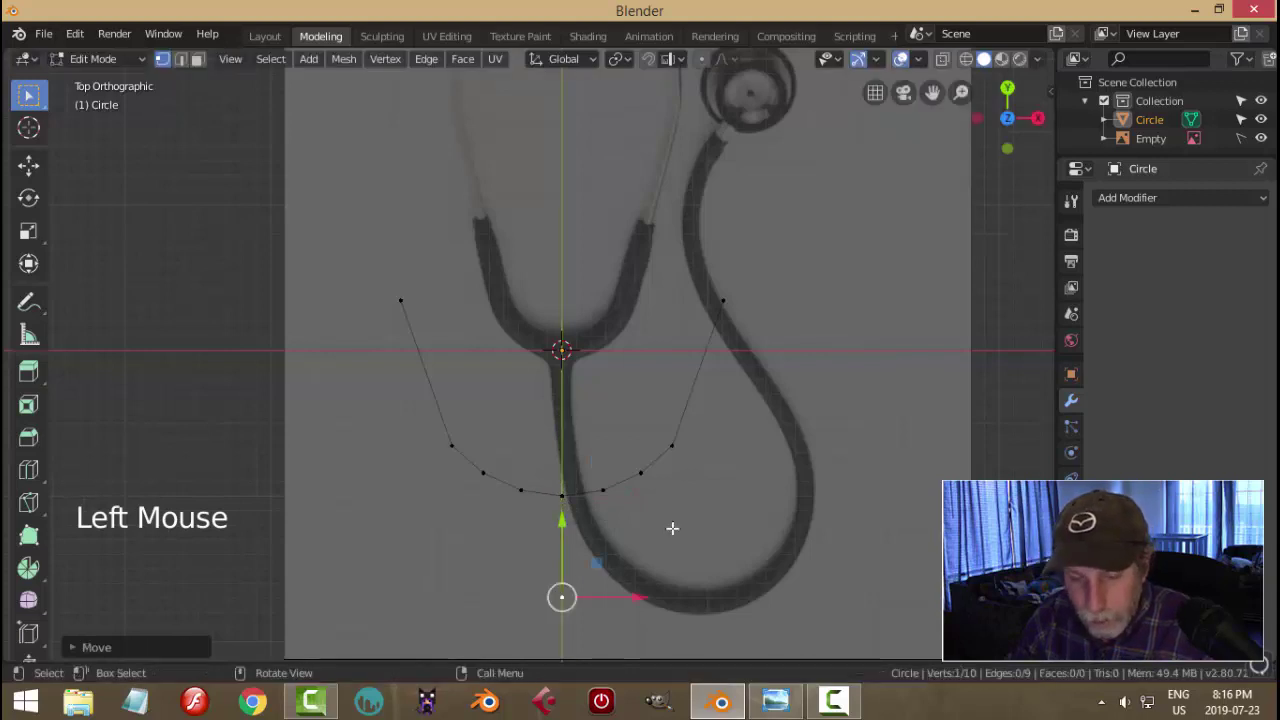
# - Return to Object Mode and add a Skin modifier to the Y-shaped outline
pyautogui.hotkey('alt', 'a')
pyautogui.press('Tab')
pyautogui.click(1163, 197)
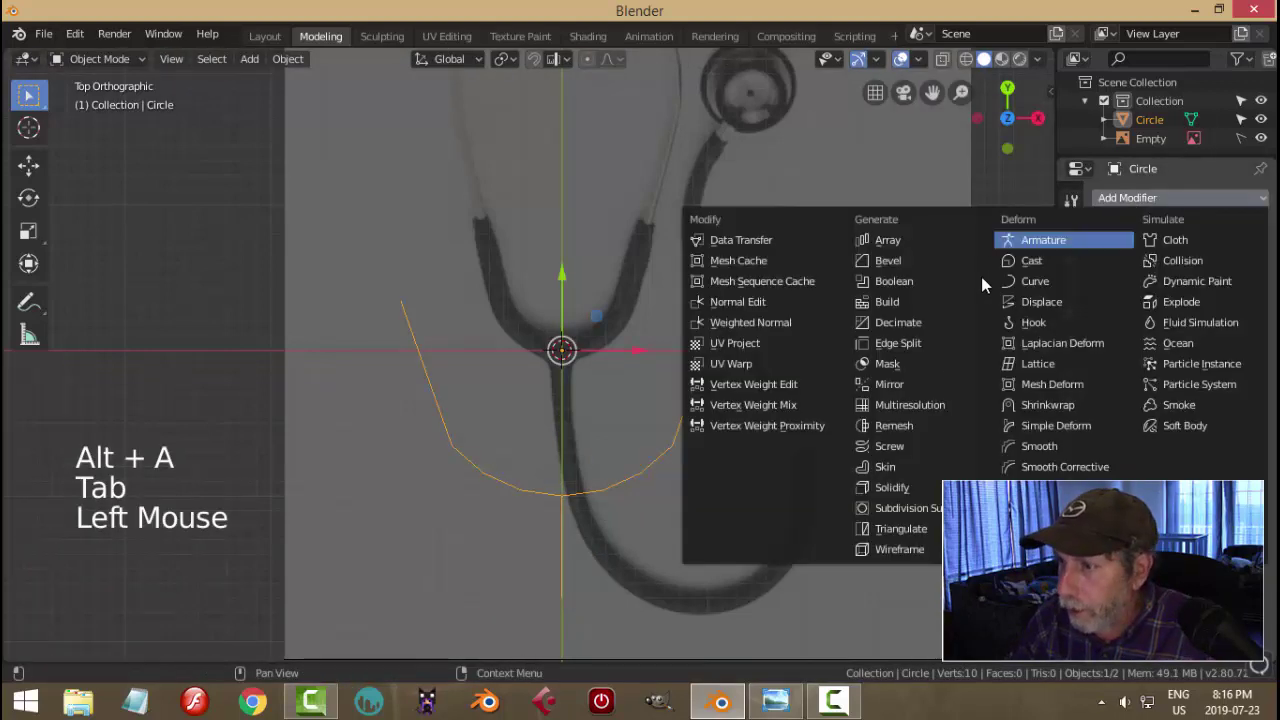
pyautogui.click(905, 464)
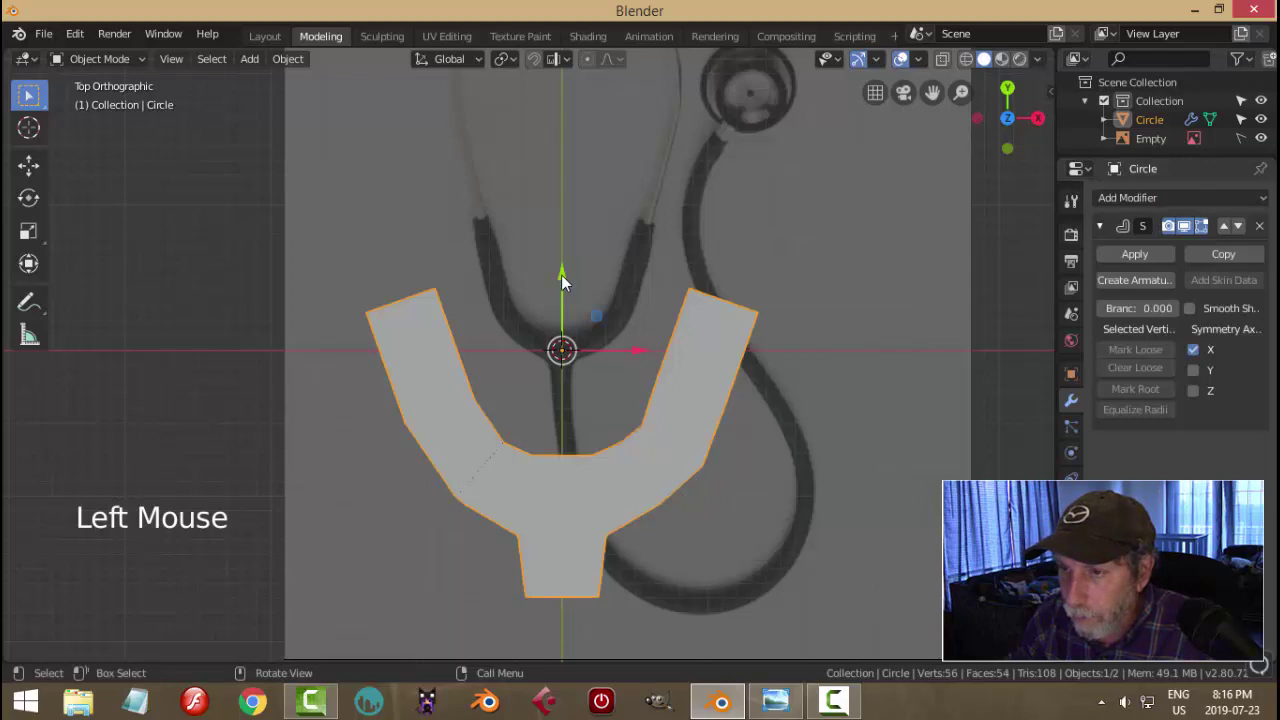
# - Move the skinned shape up along Y and, in wireframe, scale it down to match the stethoscope's Y junction in the reference image
pyautogui.moveTo(561, 275); pyautogui.dragTo(576, 127)
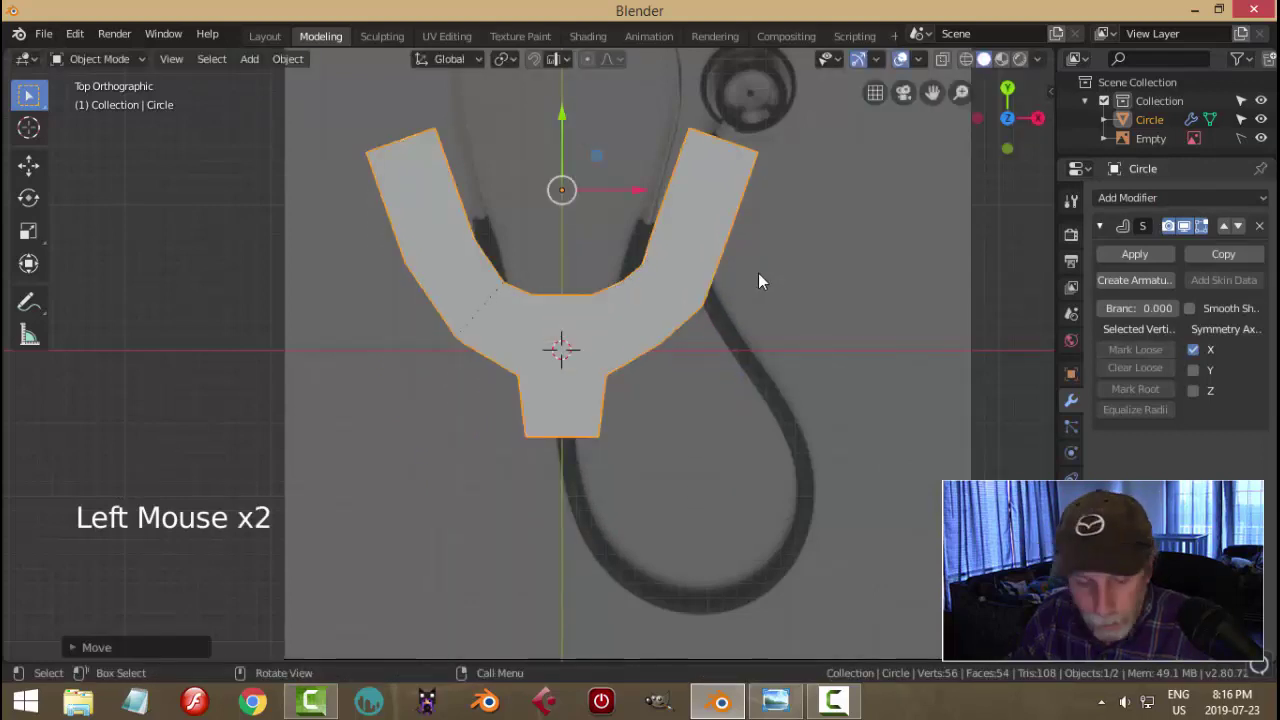
pyautogui.press('z')
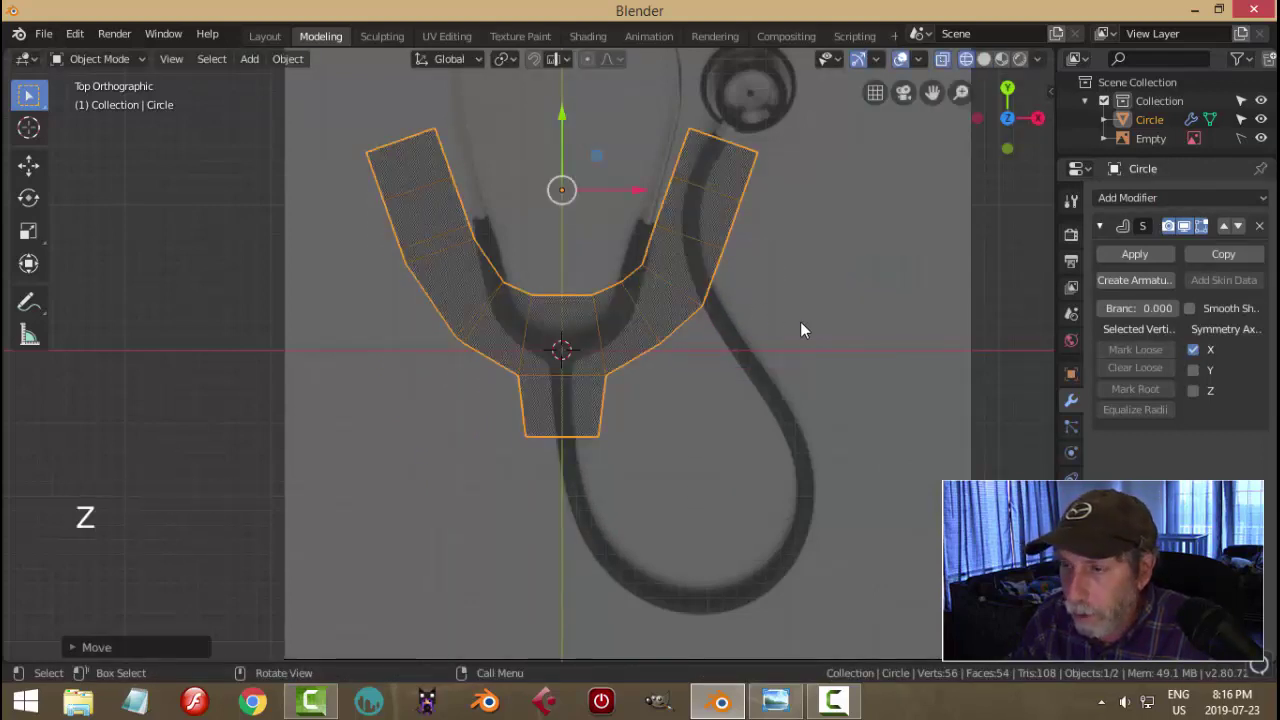
pyautogui.press('s')
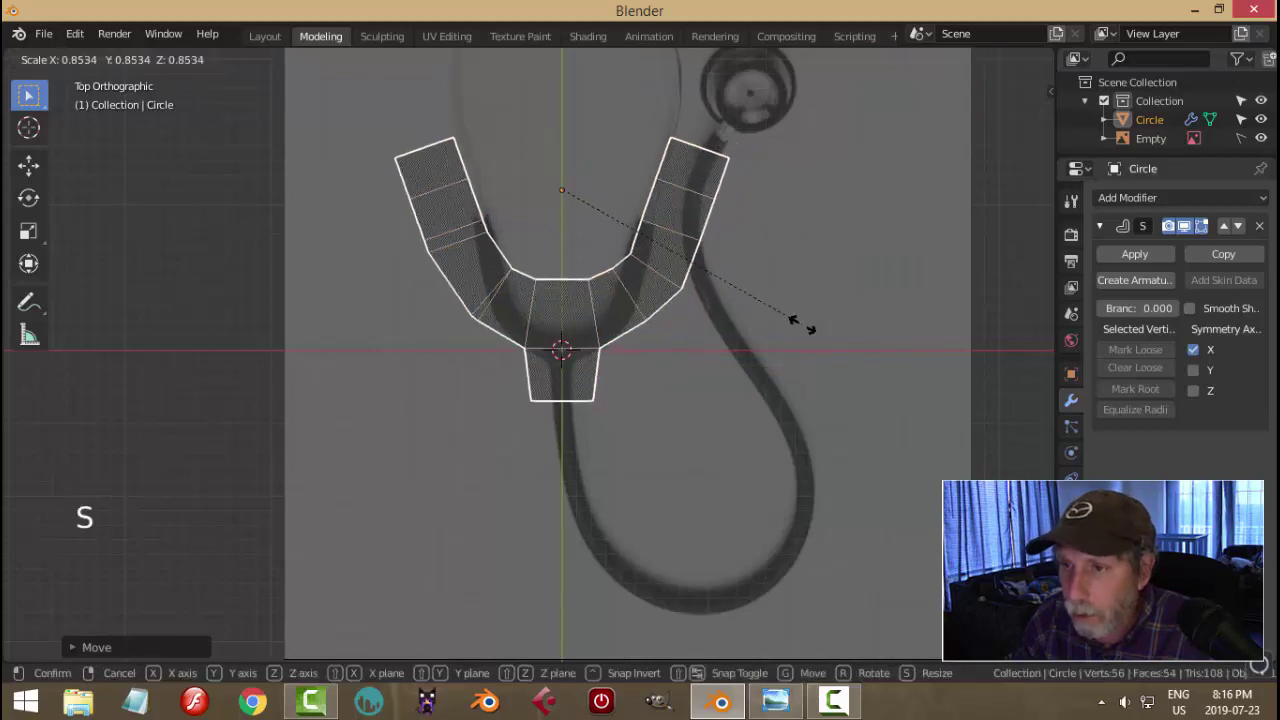
pyautogui.click(750, 320)
pyautogui.moveTo(561, 145); pyautogui.dragTo(563, 188)
pyautogui.press('s')
pyautogui.click(720, 277)
pyautogui.press('s')
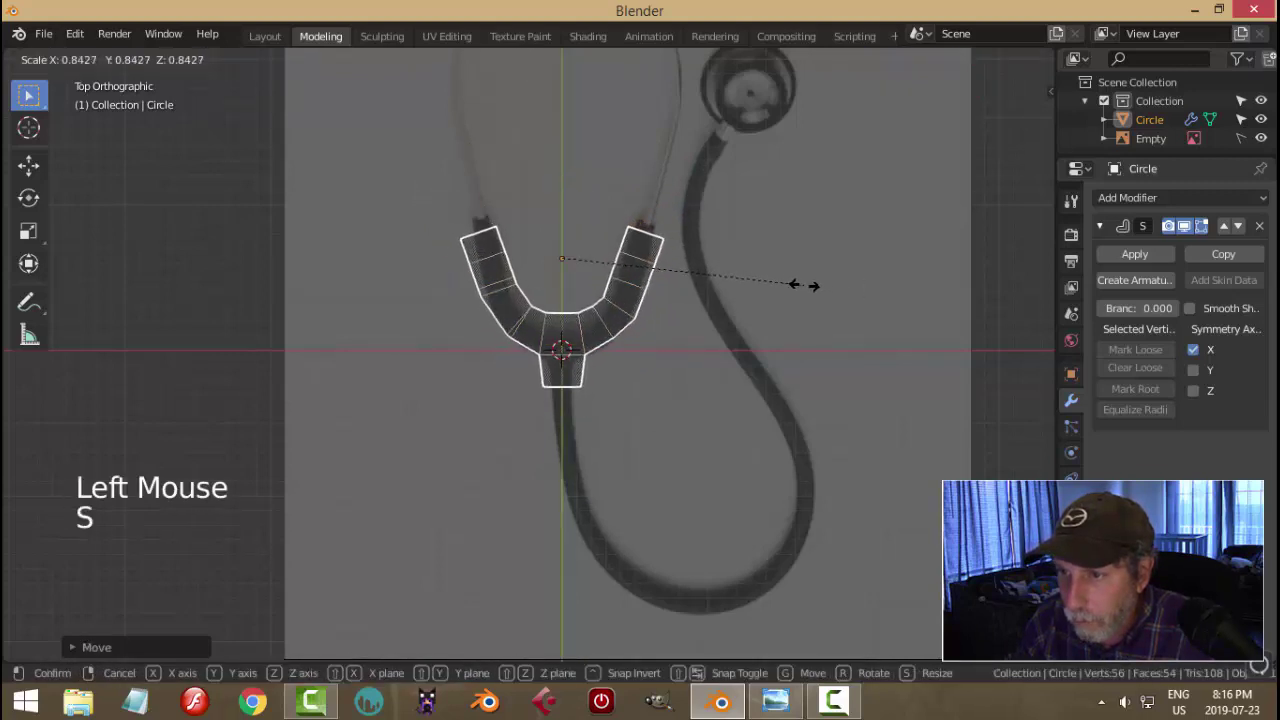
pyautogui.click(758, 292)
pyautogui.moveTo(566, 182); pyautogui.dragTo(566, 176)
pyautogui.press('s')
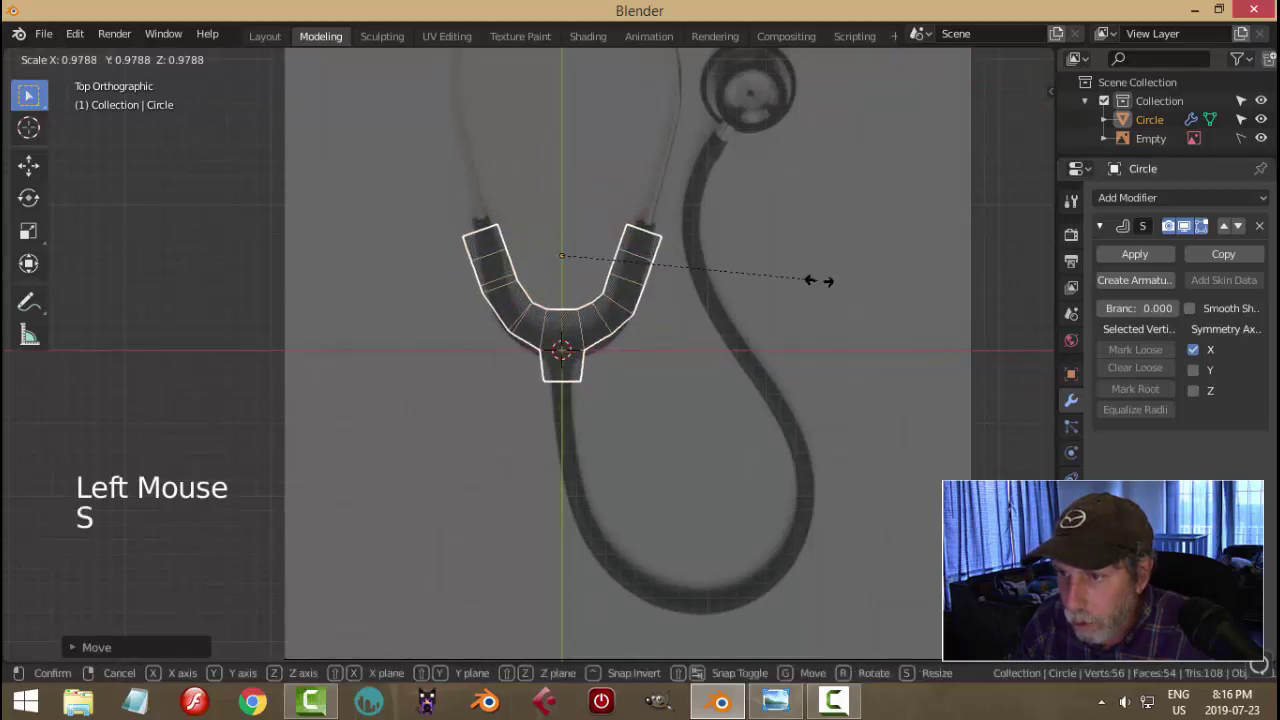
pyautogui.click(818, 282)
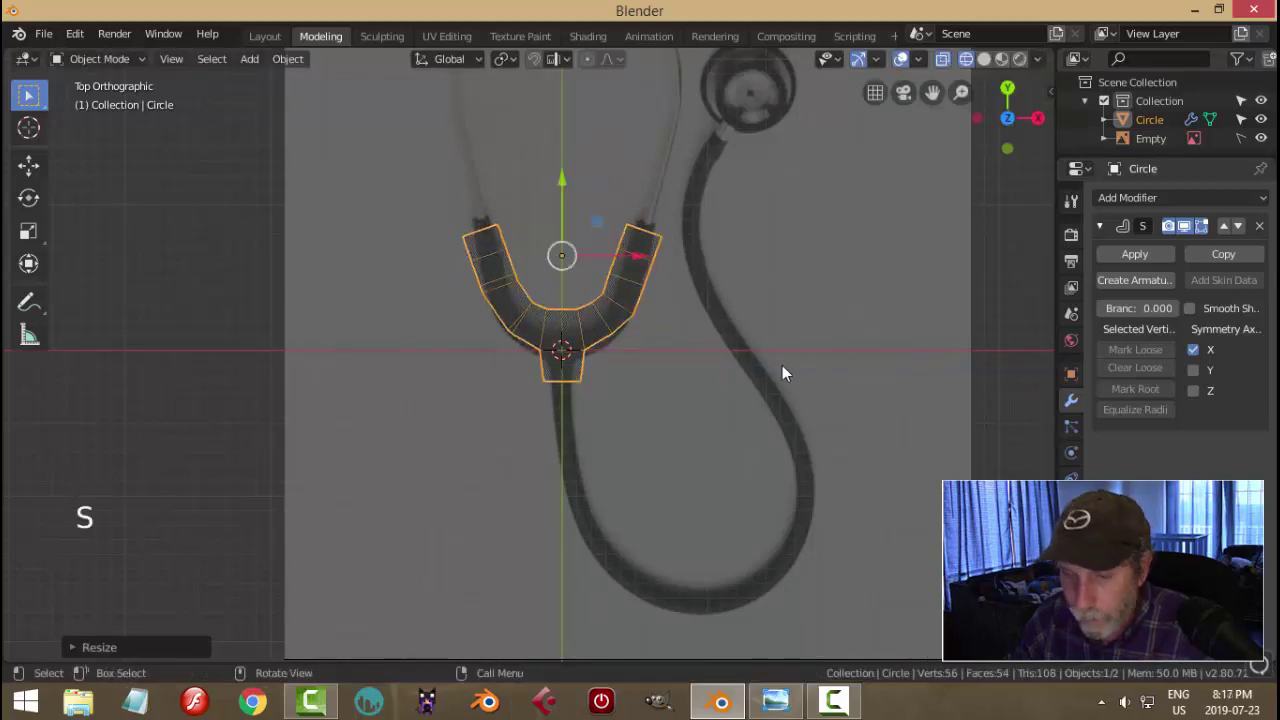
# - Switch back to solid shading and apply the Skin modifier
pyautogui.press('z')
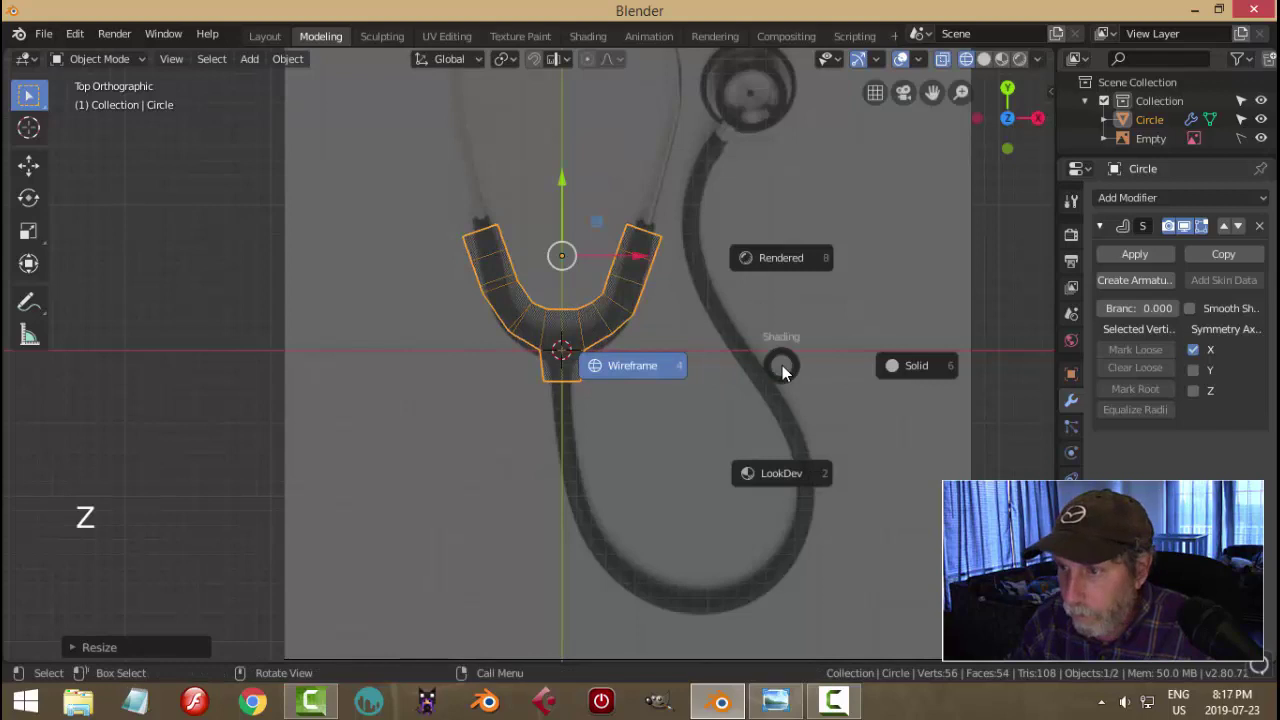
pyautogui.click(901, 364)
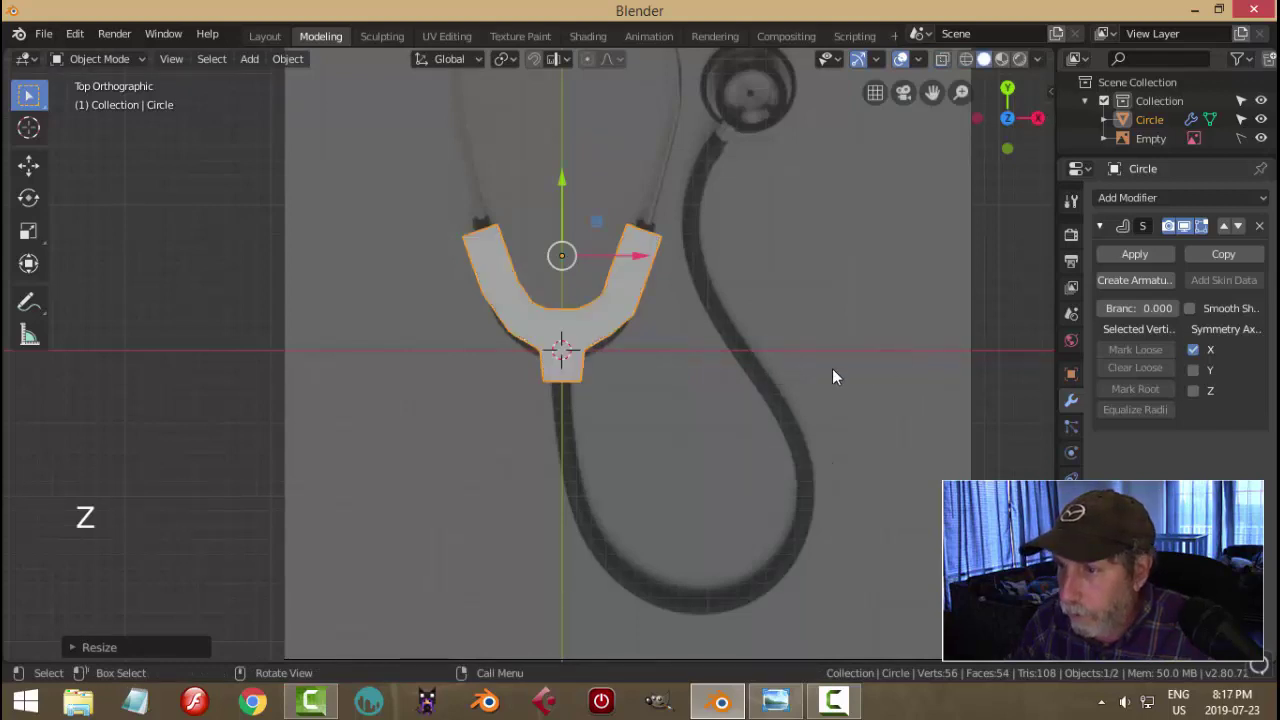
pyautogui.click(1115, 254)
# - In Edit Mode, dissolve the edges of the redundant loop near the bottom of the left arm
pyautogui.press('Tab')
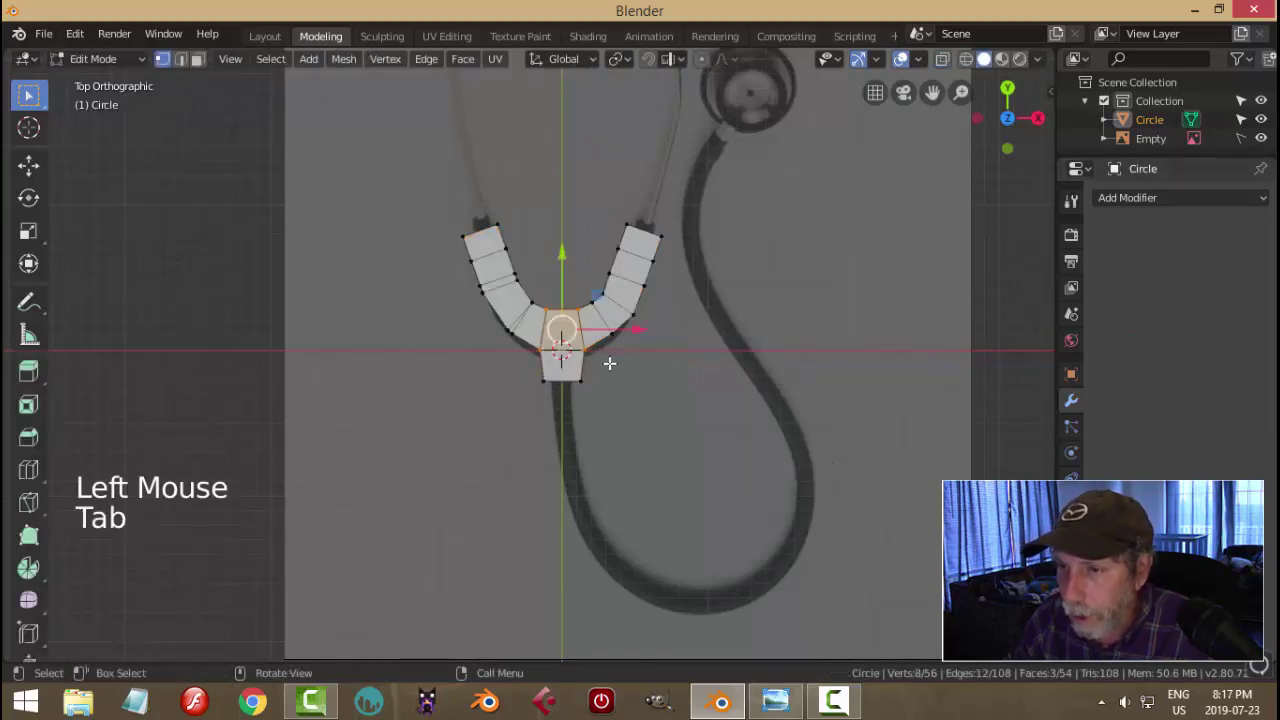
pyautogui.scroll(5, 609, 363)
pyautogui.hotkey('alt', 'a')
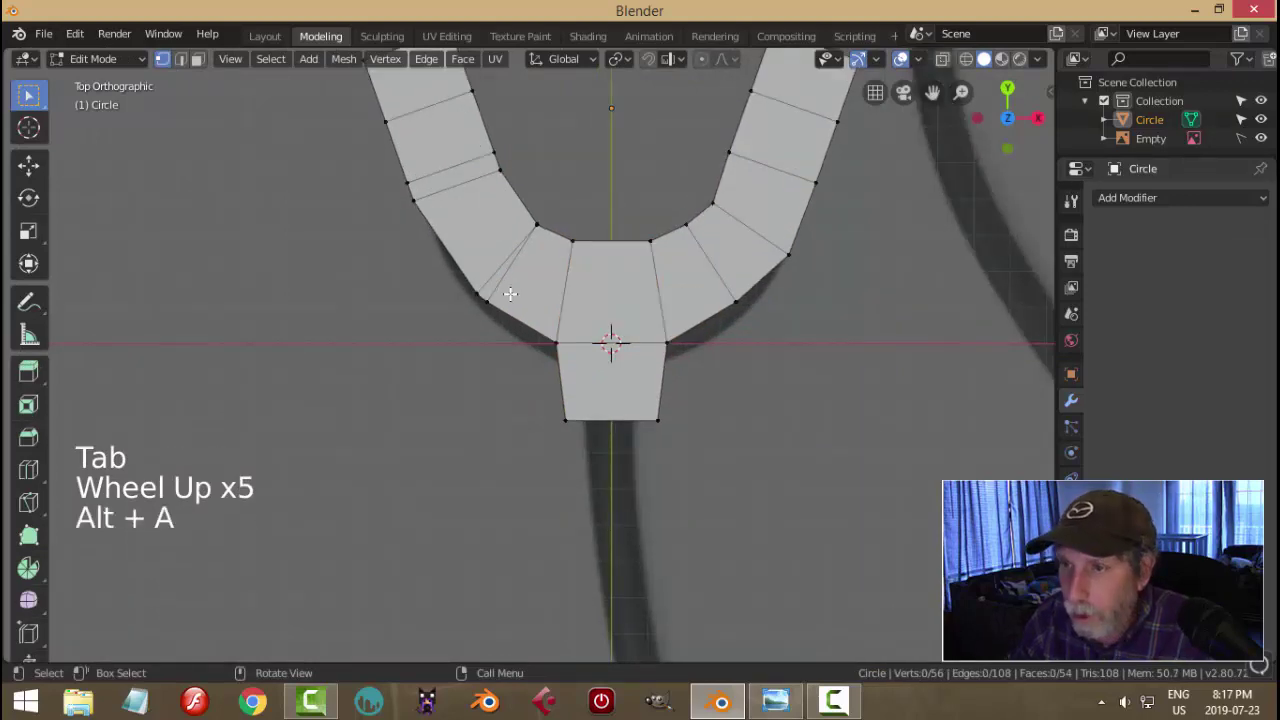
pyautogui.scroll(-1, 557, 279)
pyautogui.scroll(1, 557, 276)
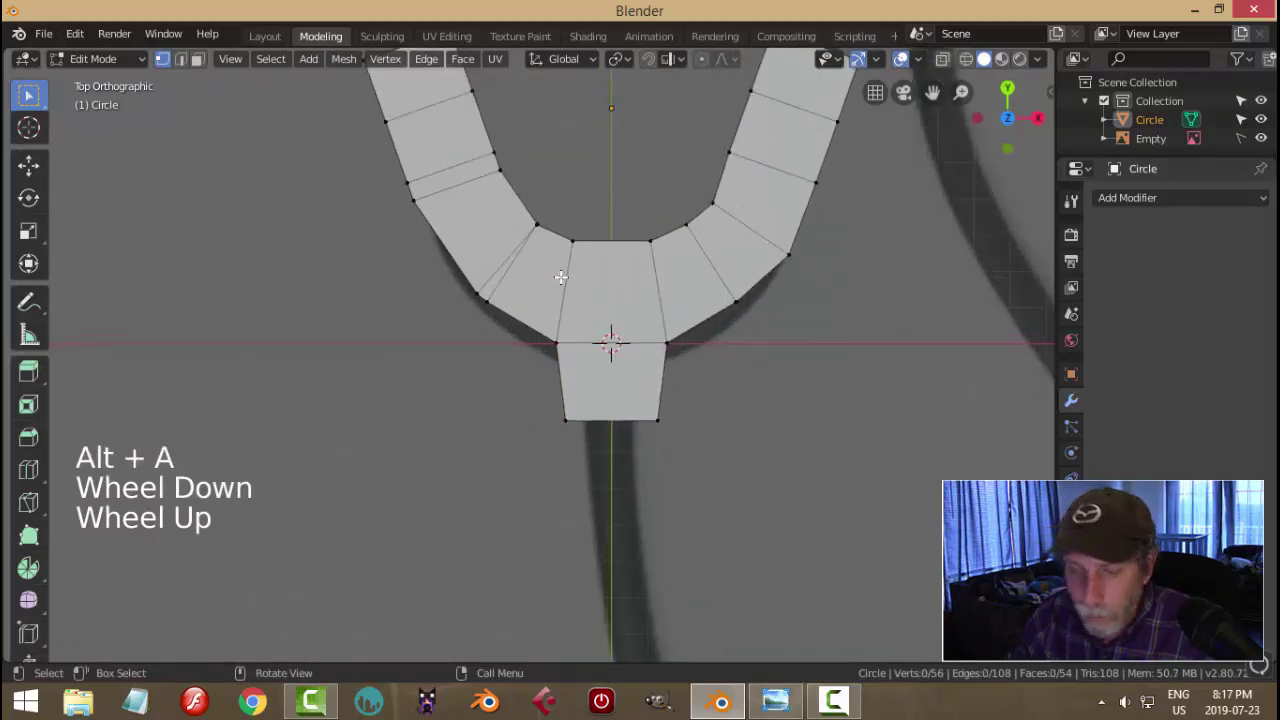
pyautogui.click(182, 60)
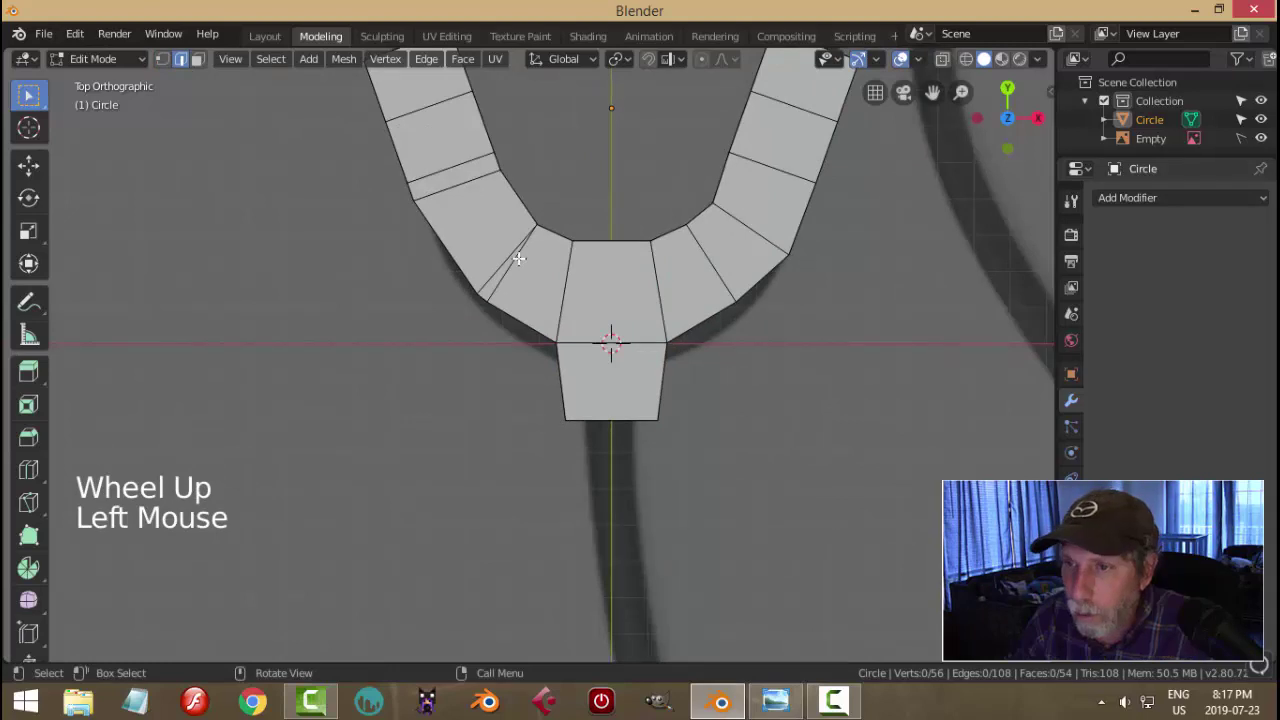
pyautogui.keyDown('alt'); pyautogui.keyDown('shift'); pyautogui.click(517, 261); pyautogui.keyUp('shift'); pyautogui.keyUp('alt')
pyautogui.press('x')
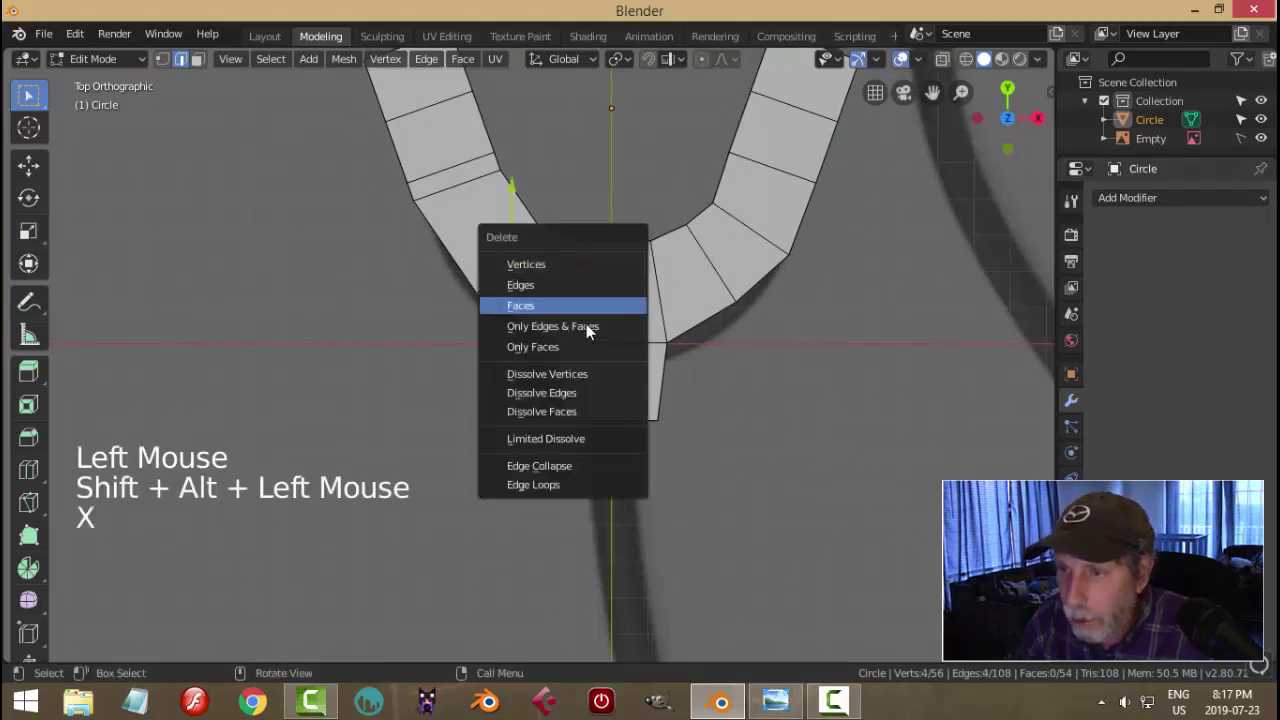
pyautogui.click(579, 377)
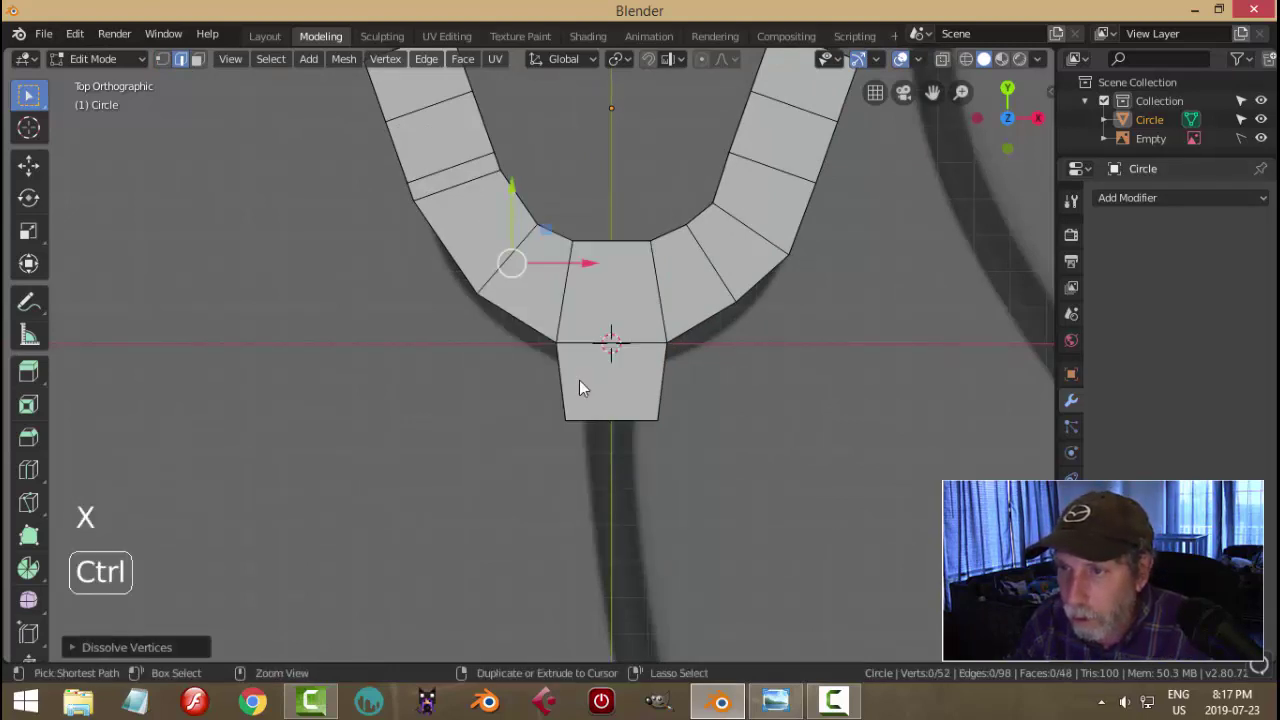
pyautogui.hotkey('ctrl', 'z')
pyautogui.press('x')
pyautogui.click(557, 396)
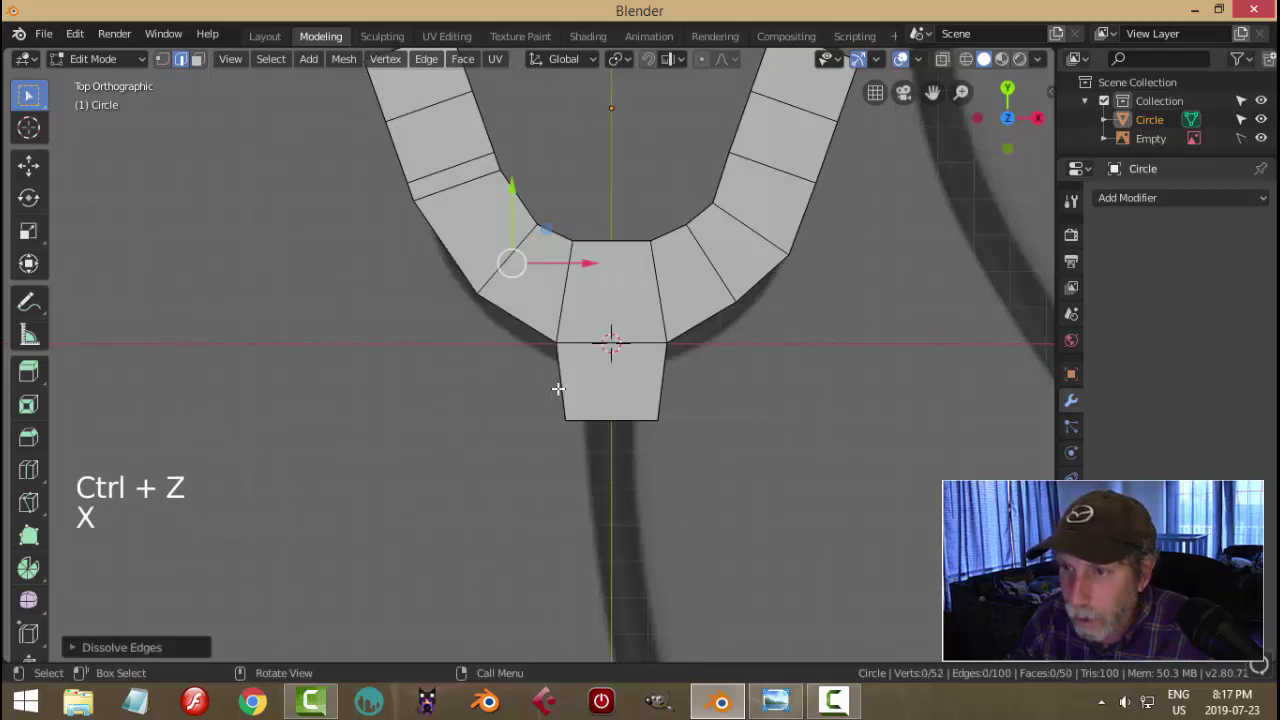
# - Add a centred vertical loop cut through the middle section and stem of the Y junction
pyautogui.scroll(-1, 498, 211)
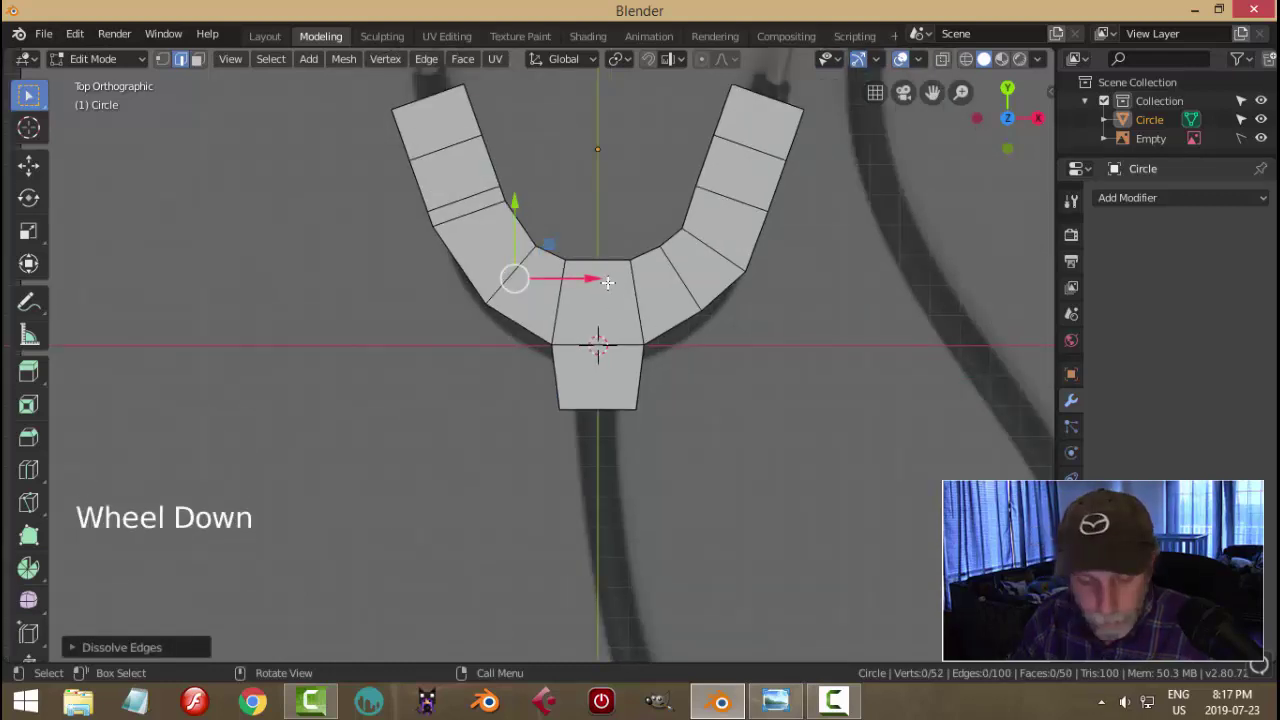
pyautogui.press('a')
pyautogui.hotkey('alt', 'a')
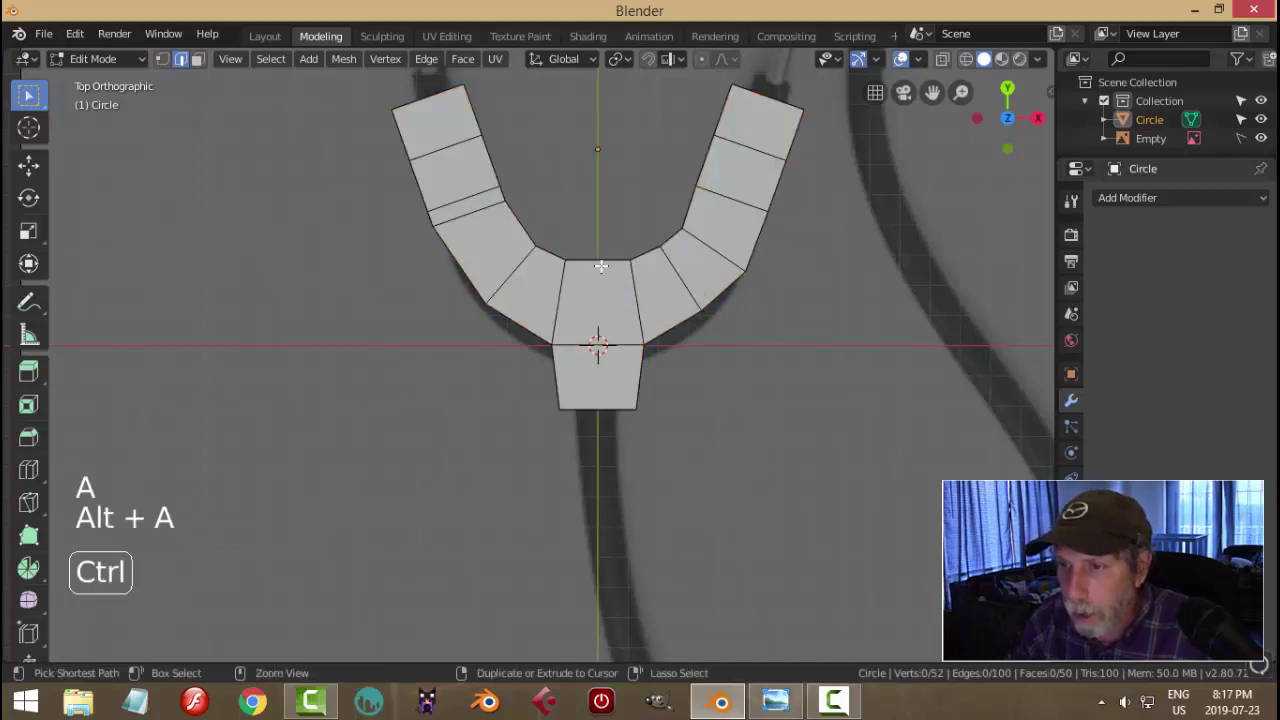
pyautogui.hotkey('ctrl', 'r')
pyautogui.click(600, 272)
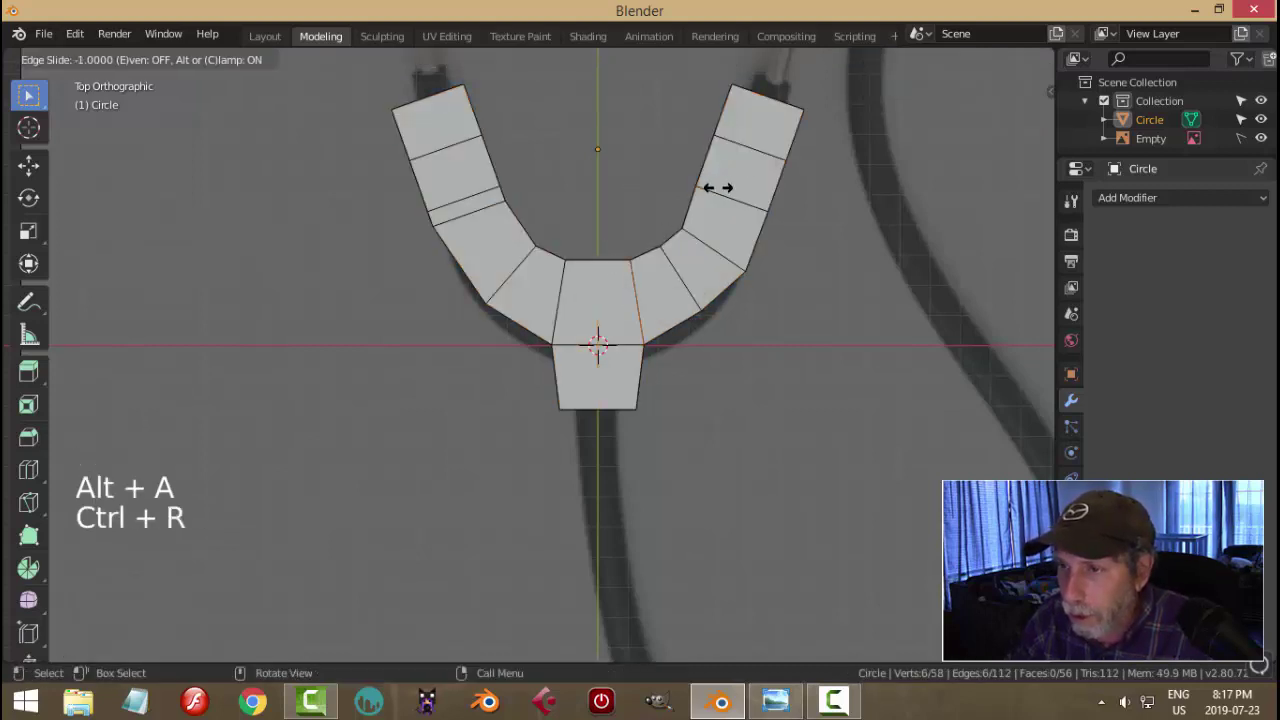
pyautogui.rightClick(612, 361)
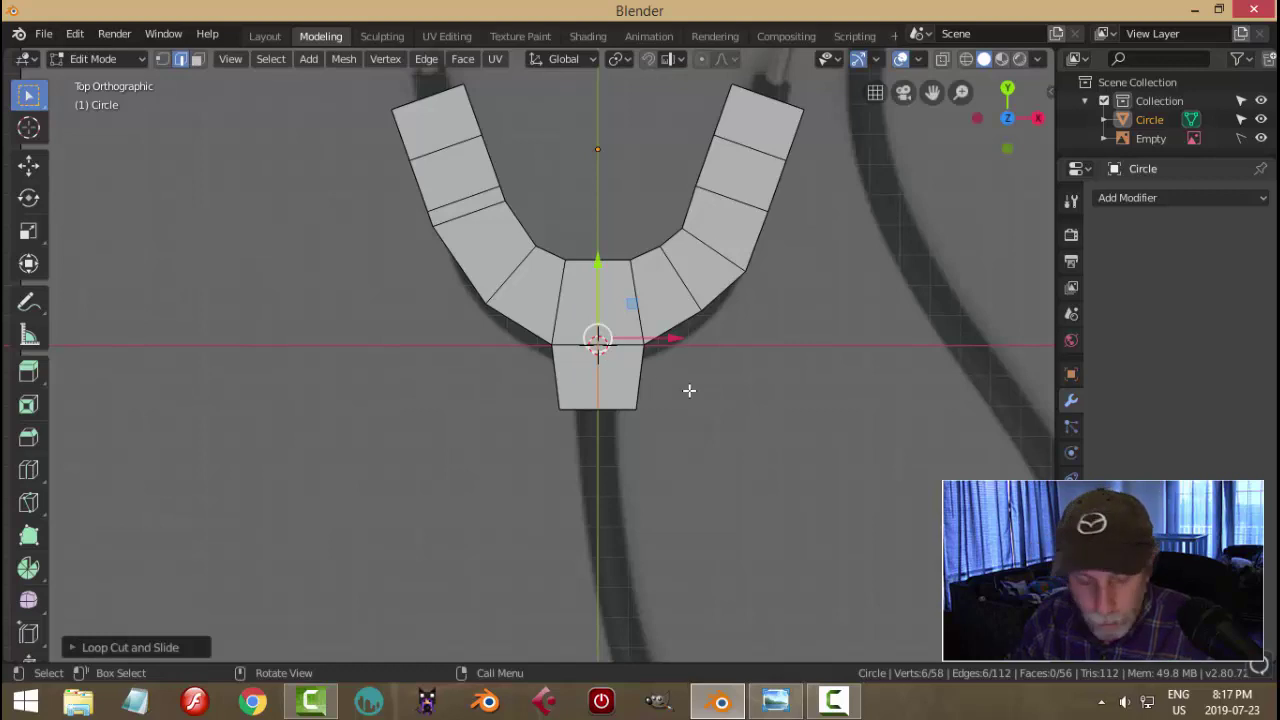
# - In wireframe, delete the vertices of the junction's left half, up to the centre loop
pyautogui.press('z')
pyautogui.click(562, 394)
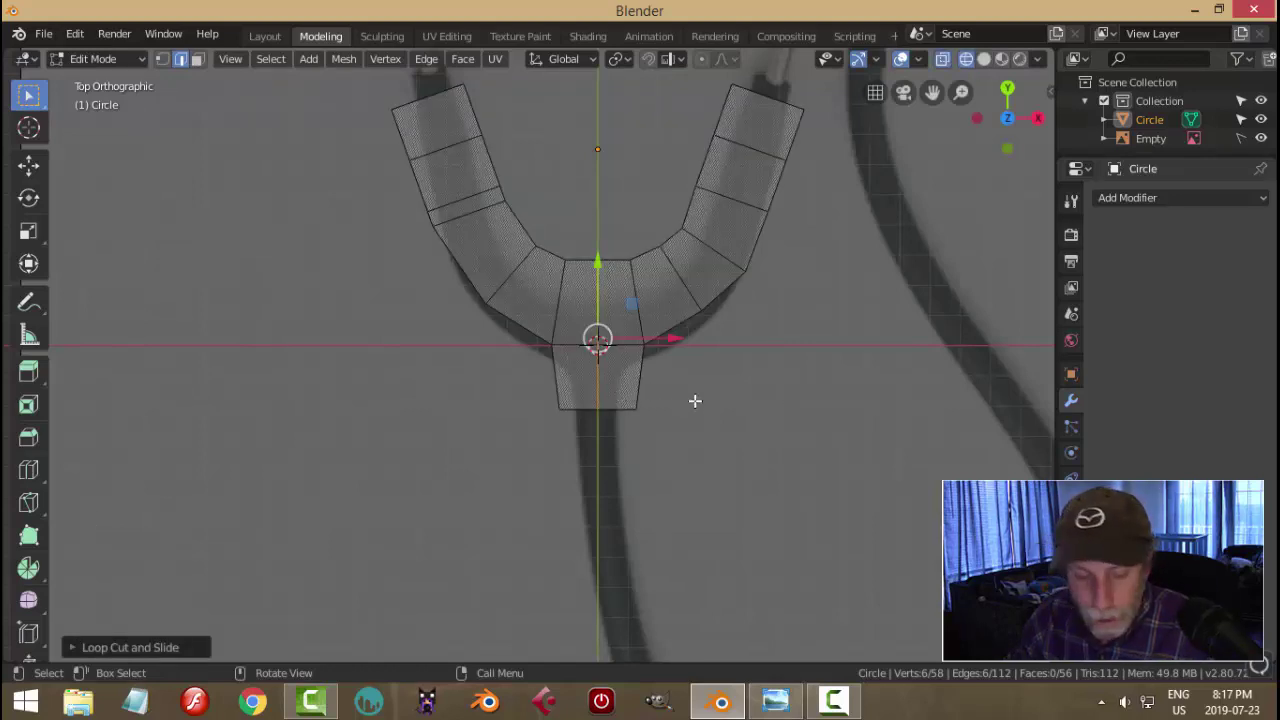
pyautogui.click(161, 59)
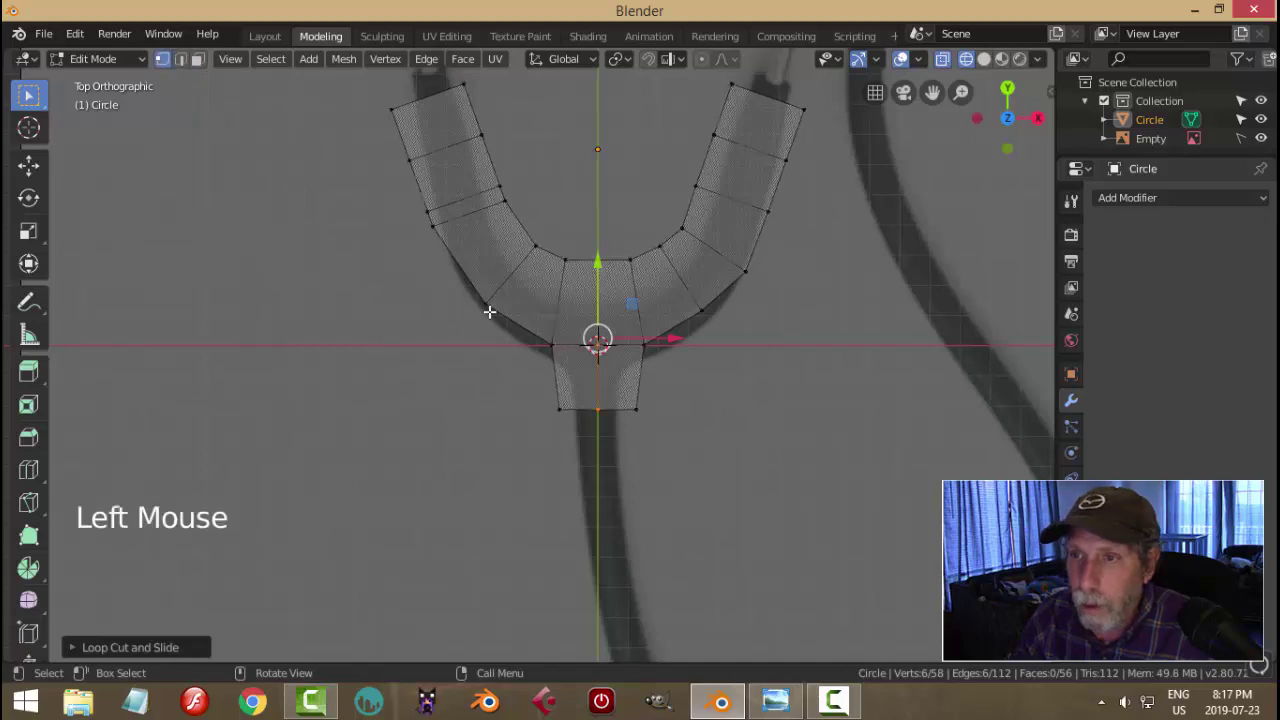
pyautogui.scroll(-2, 529, 351)
pyautogui.hotkey('alt', 'a')
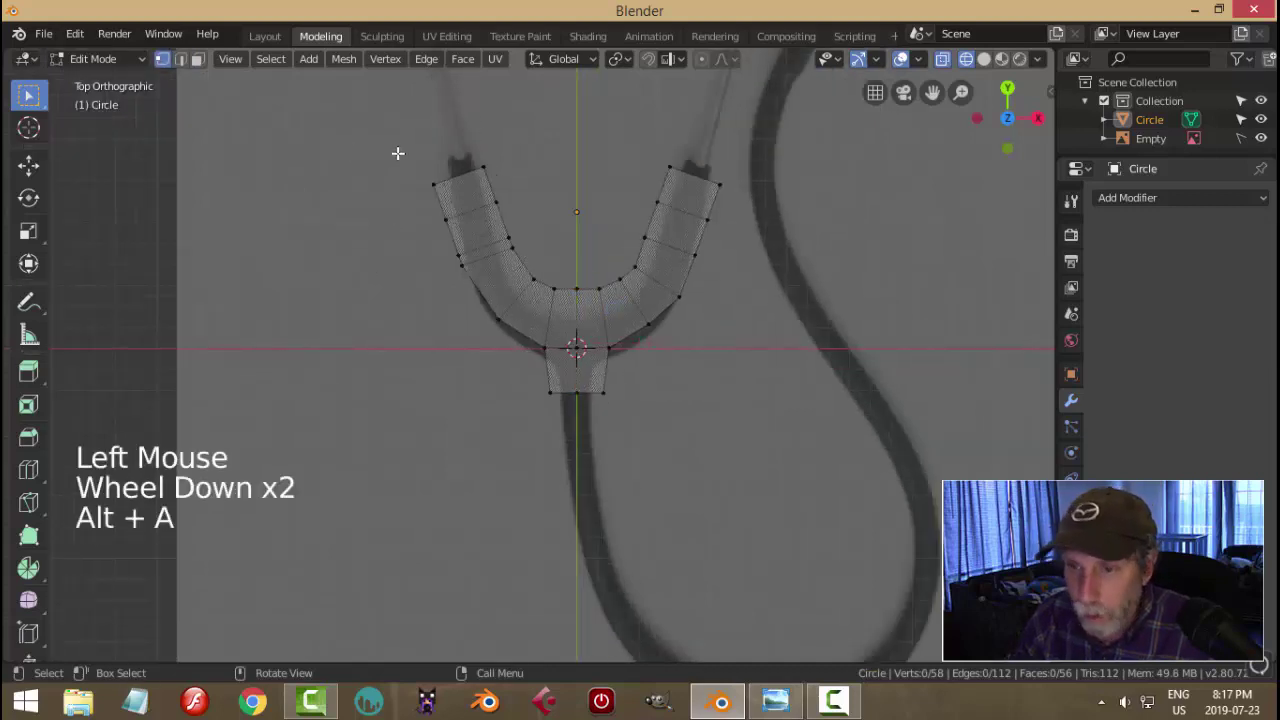
pyautogui.press('b')
pyautogui.moveTo(397, 110); pyautogui.dragTo(572, 445)
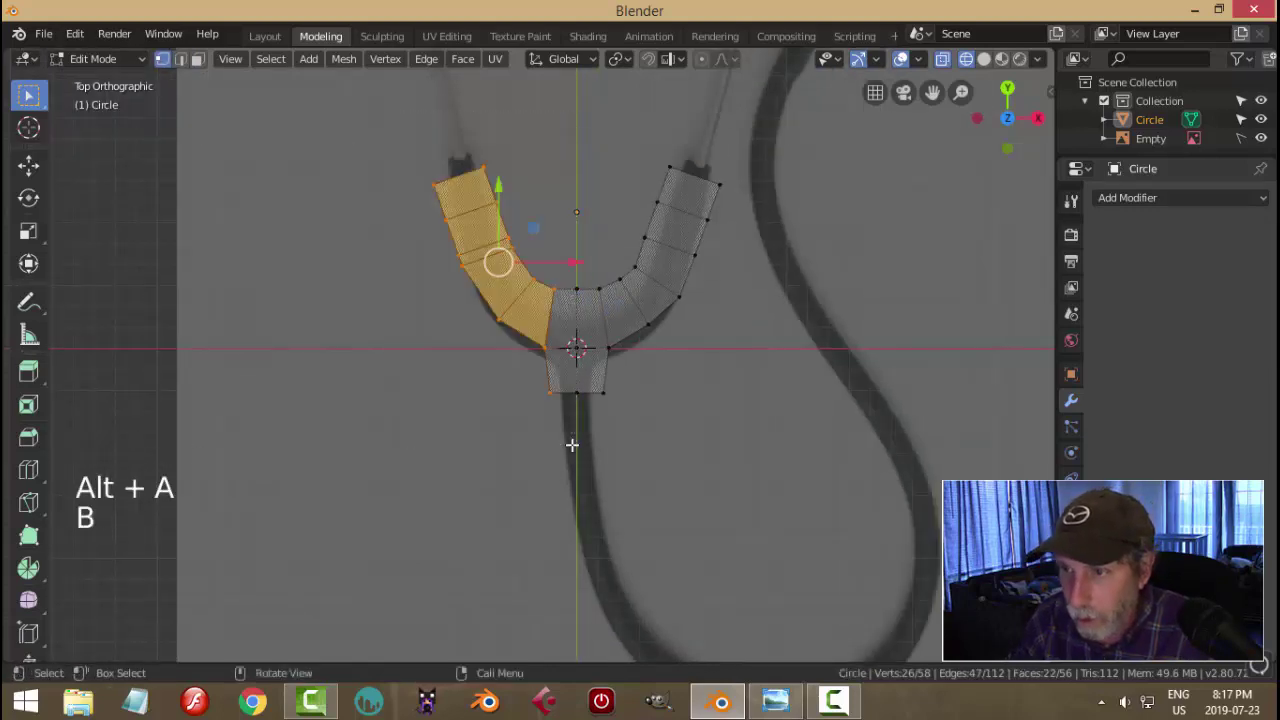
pyautogui.press('x')
pyautogui.click(523, 313)
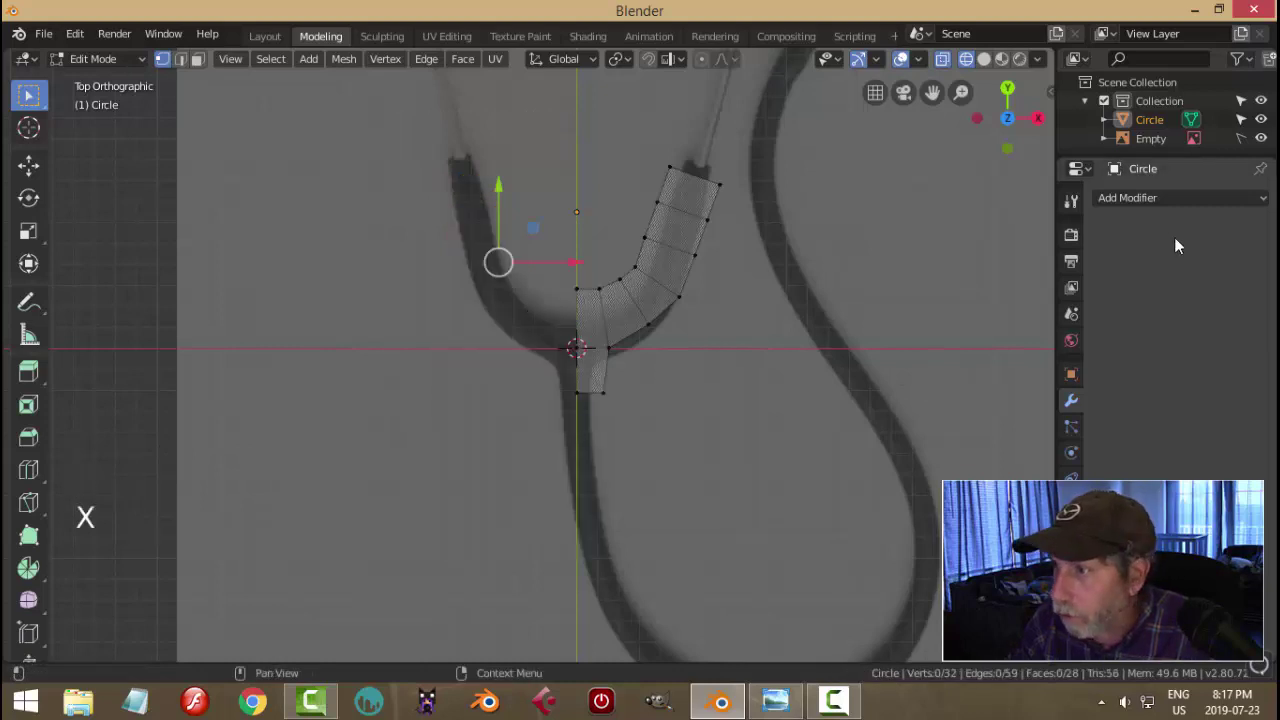
# - Add a Mirror modifier on the X axis with Clipping enabled, and apply it in Object Mode
pyautogui.click(1174, 197)
pyautogui.click(915, 387)
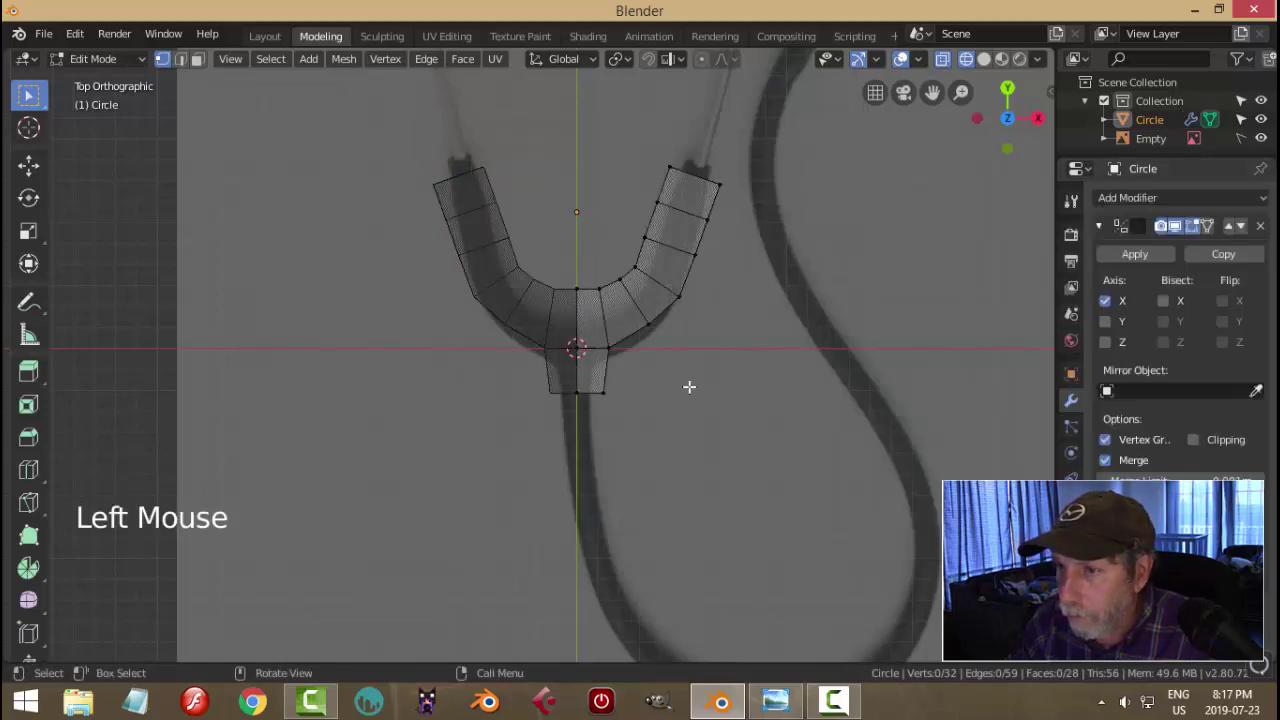
pyautogui.click(1194, 440)
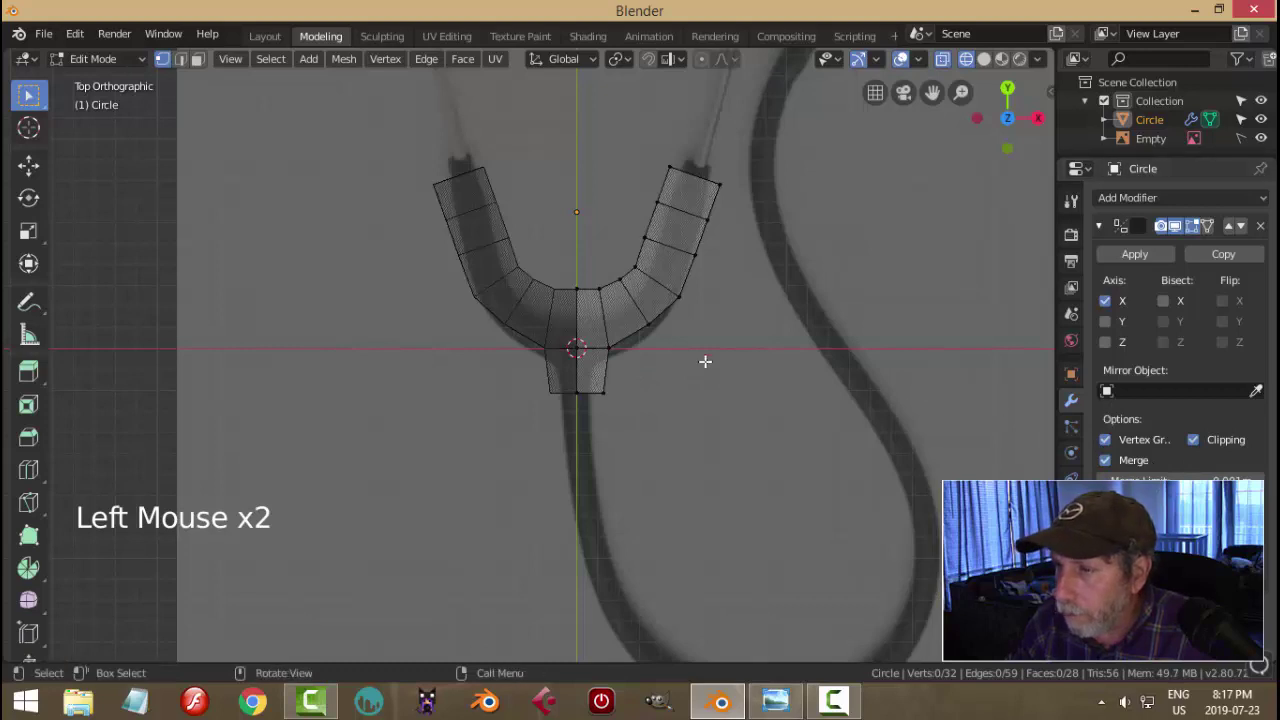
pyautogui.press('Tab')
pyautogui.click(1134, 253)
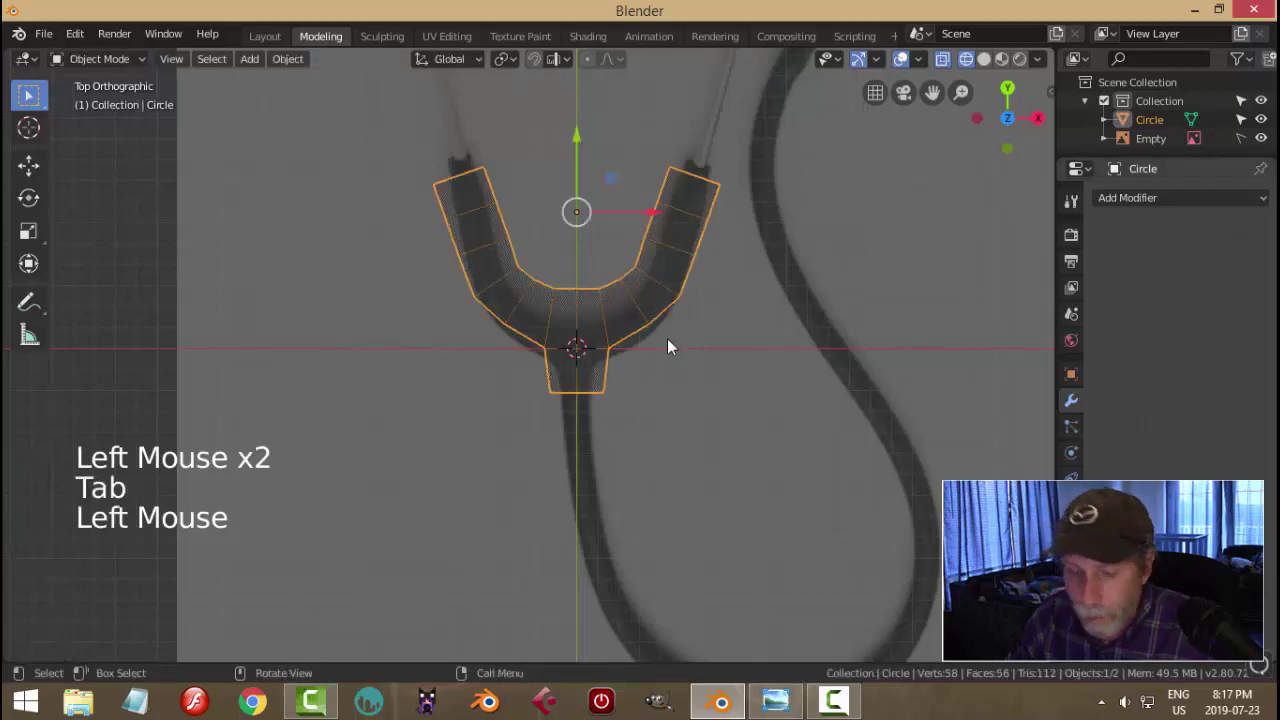
# - In Edit Mode, dissolve the edges of the central vertical loop through the middle section and stem
pyautogui.press('Tab')
pyautogui.scroll(2, 606, 350)
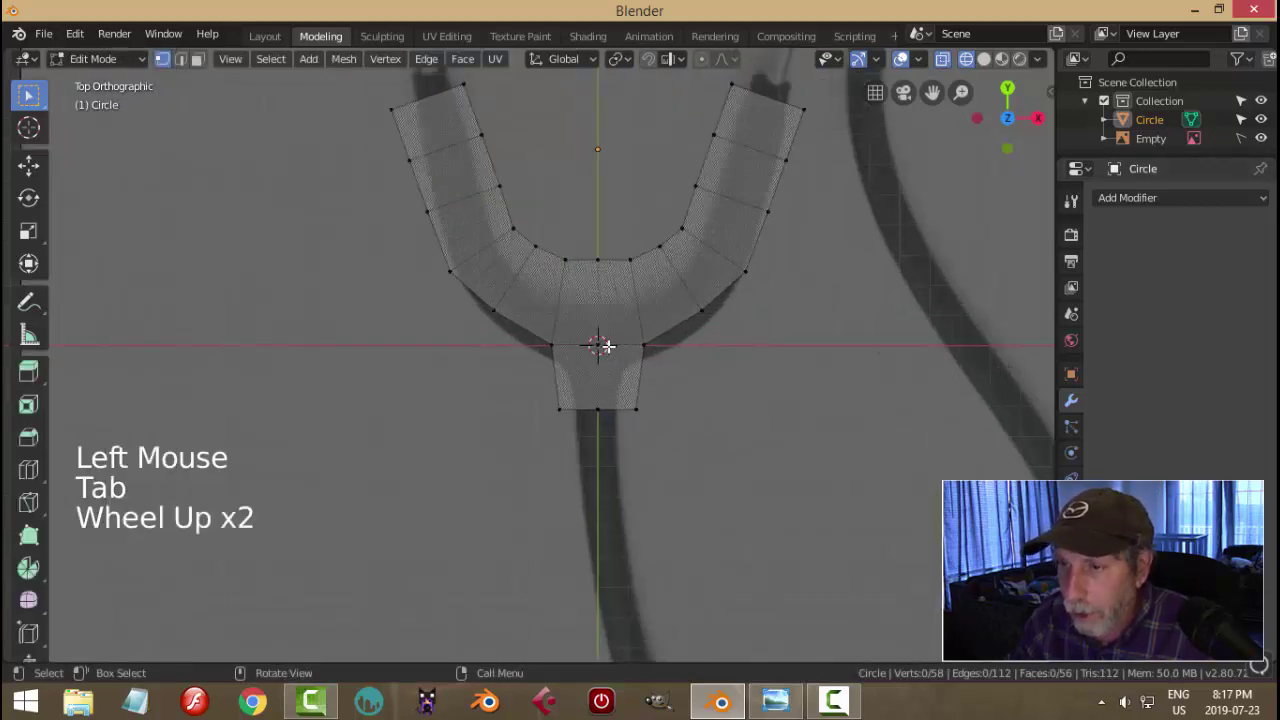
pyautogui.click(181, 60)
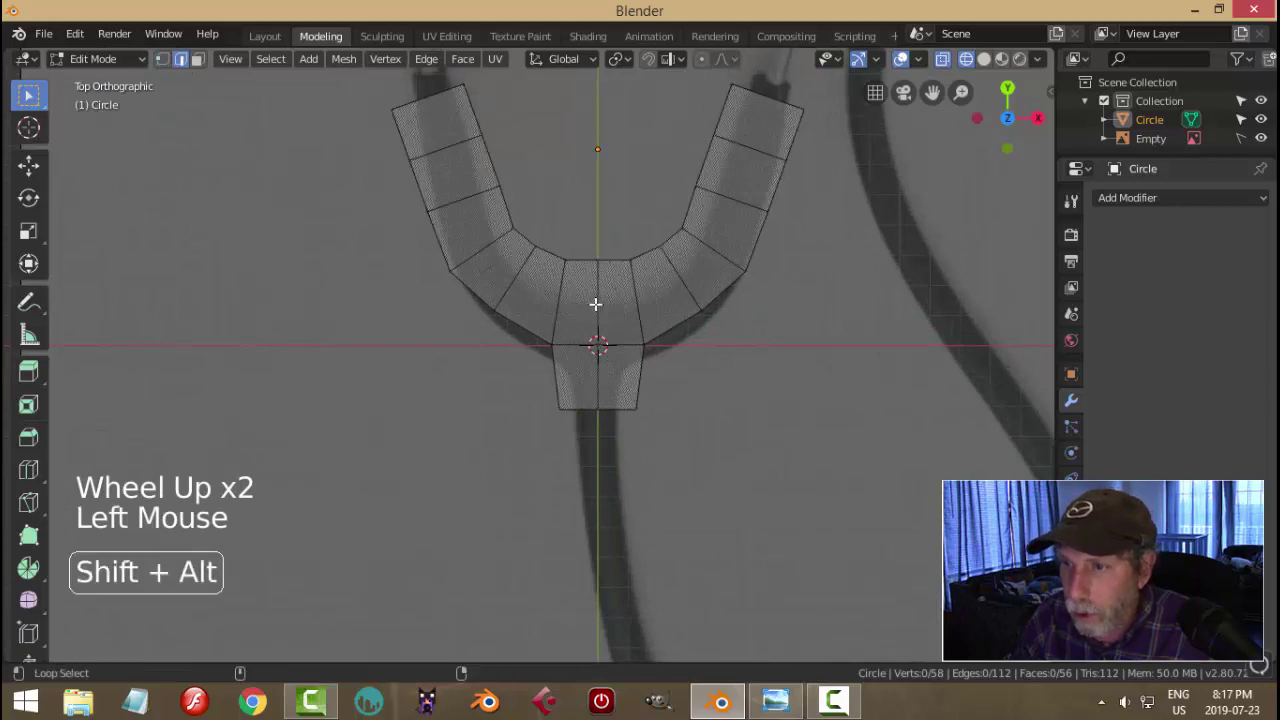
pyautogui.keyDown('alt'); pyautogui.keyDown('shift'); pyautogui.click(657, 334); pyautogui.keyUp('shift'); pyautogui.keyUp('alt')
pyautogui.press('x')
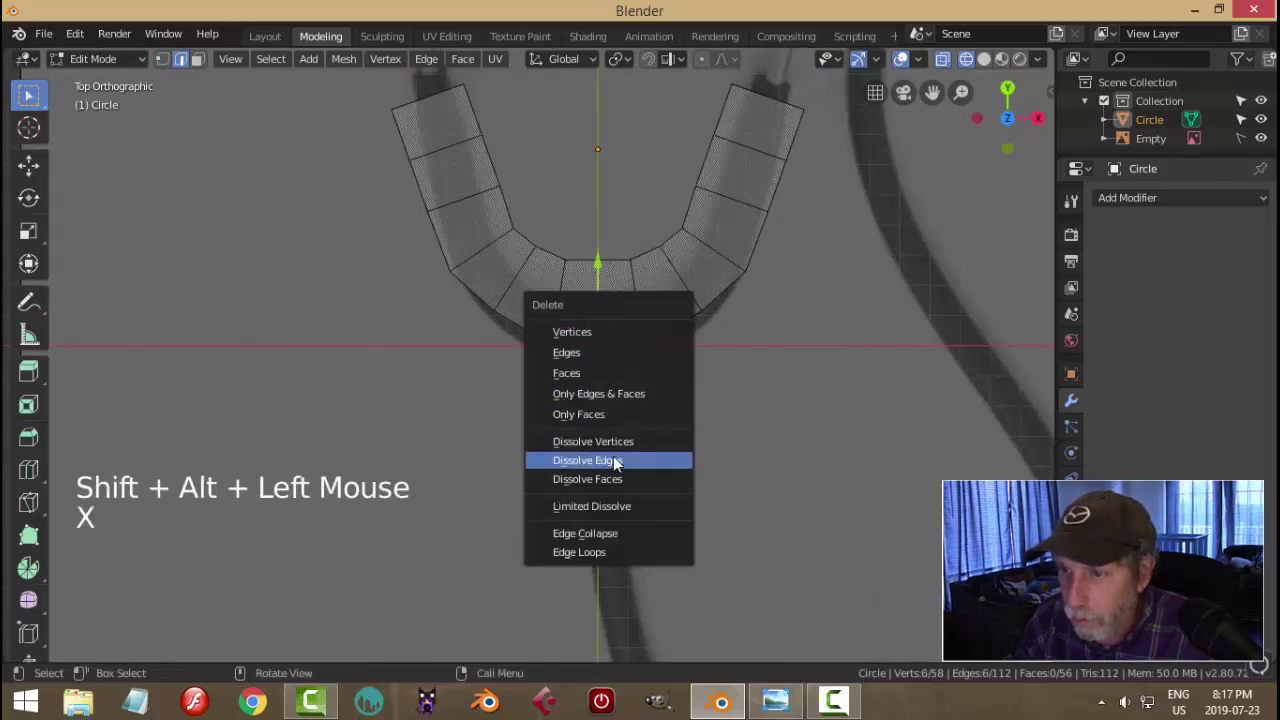
pyautogui.click(612, 460)
# - Return to Object Mode in solid shading and add a Subdivision Surface modifier with 2 viewport levels
pyautogui.press('Tab')
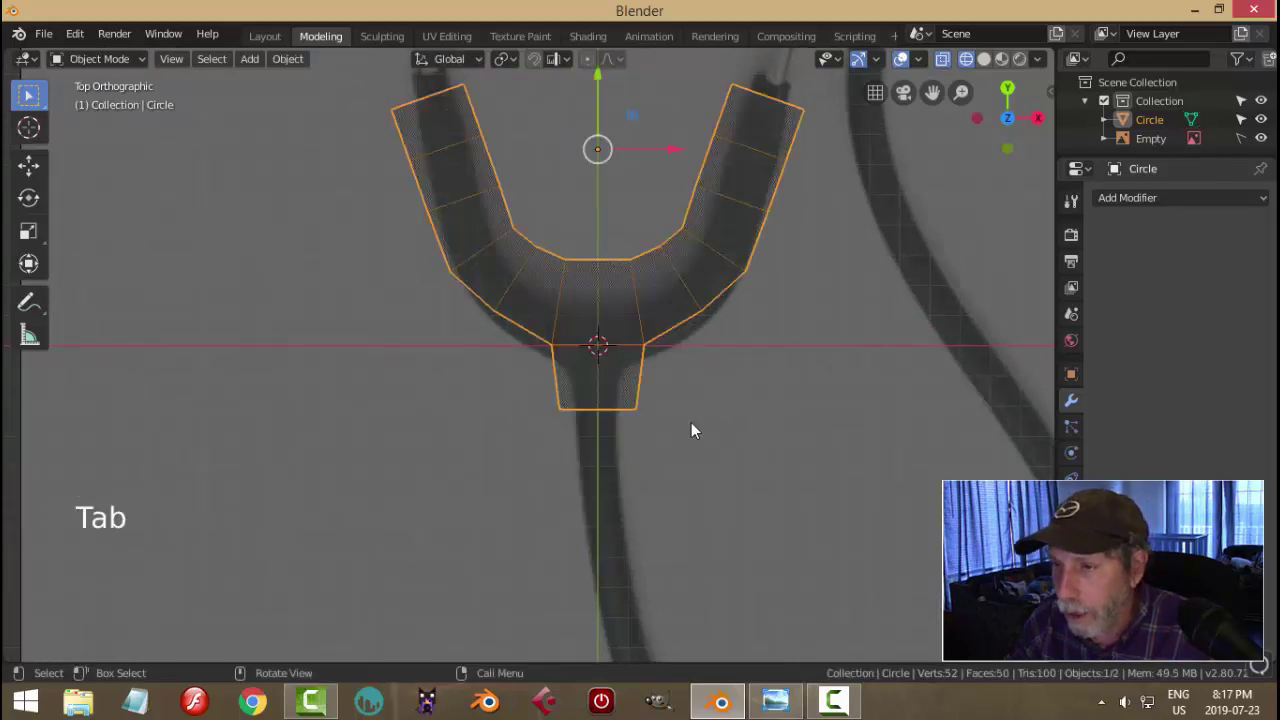
pyautogui.press('z')
pyautogui.click(840, 414)
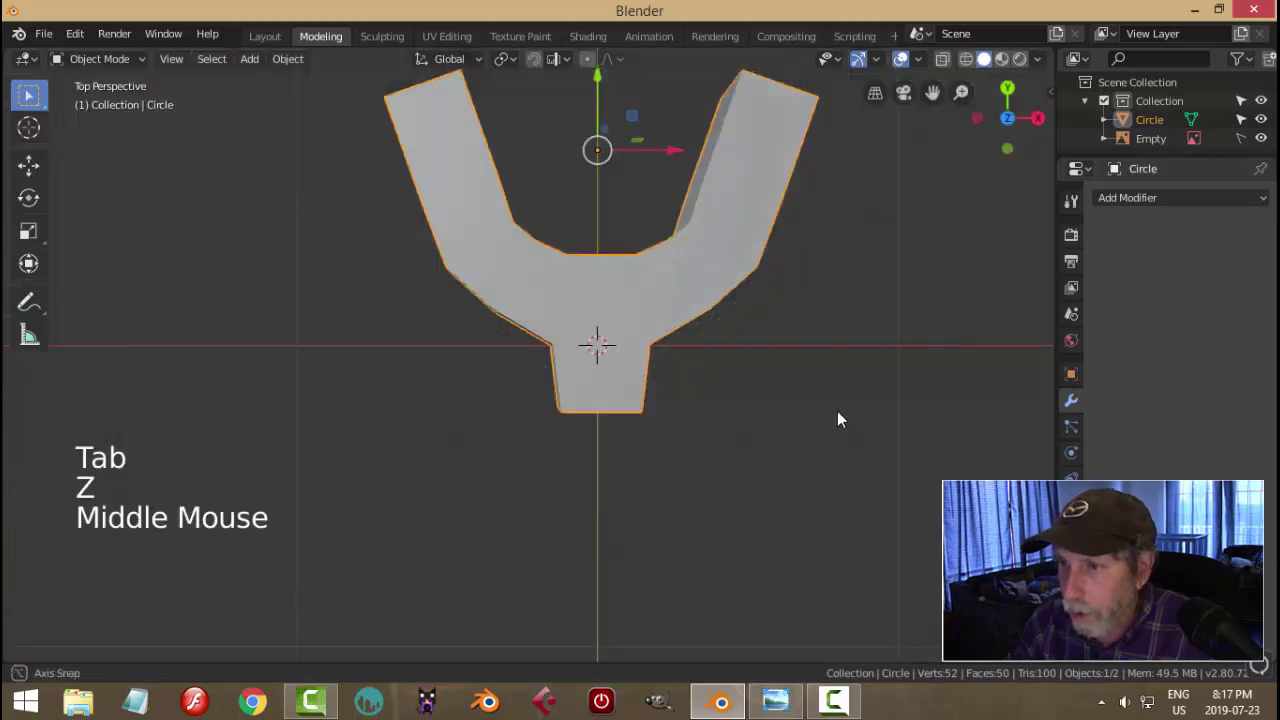
pyautogui.moveTo(837, 414)
pyautogui.mouseDown(button='middle')
pyautogui.moveTo(783, 366)
pyautogui.moveTo(1074, 287)
pyautogui.mouseUp(button='middle')
pyautogui.click(1140, 197)
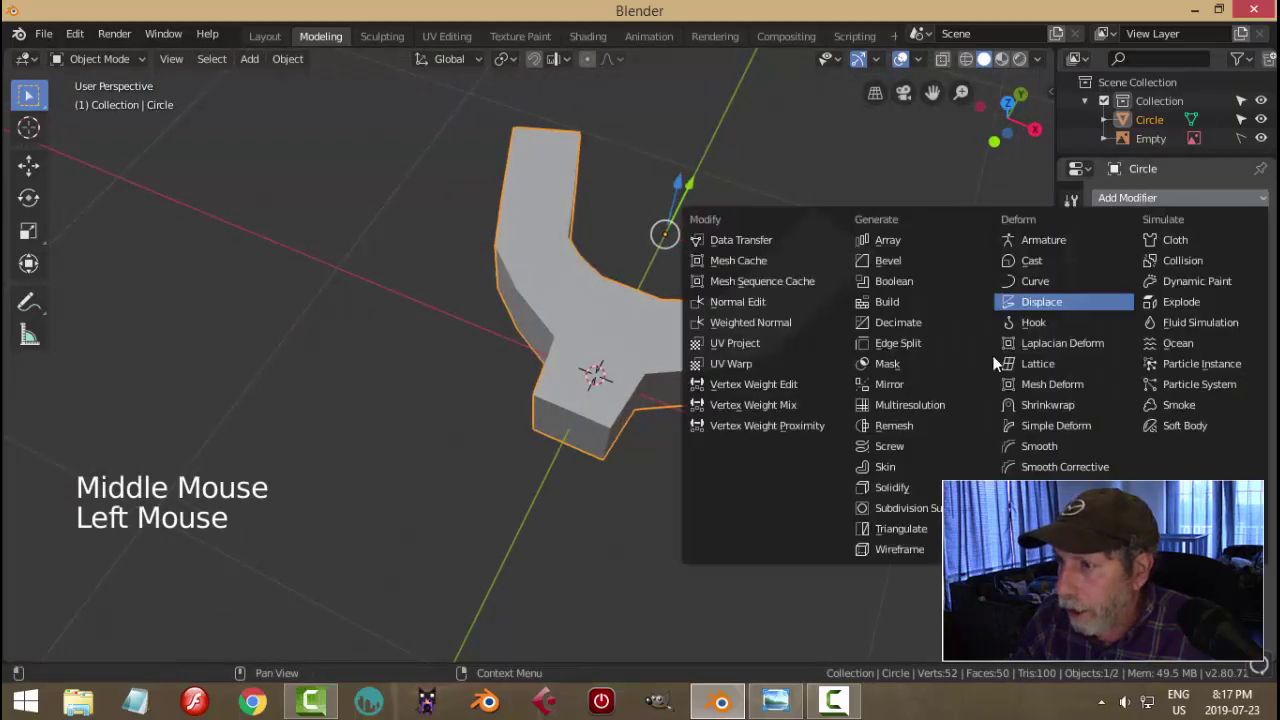
pyautogui.click(895, 508)
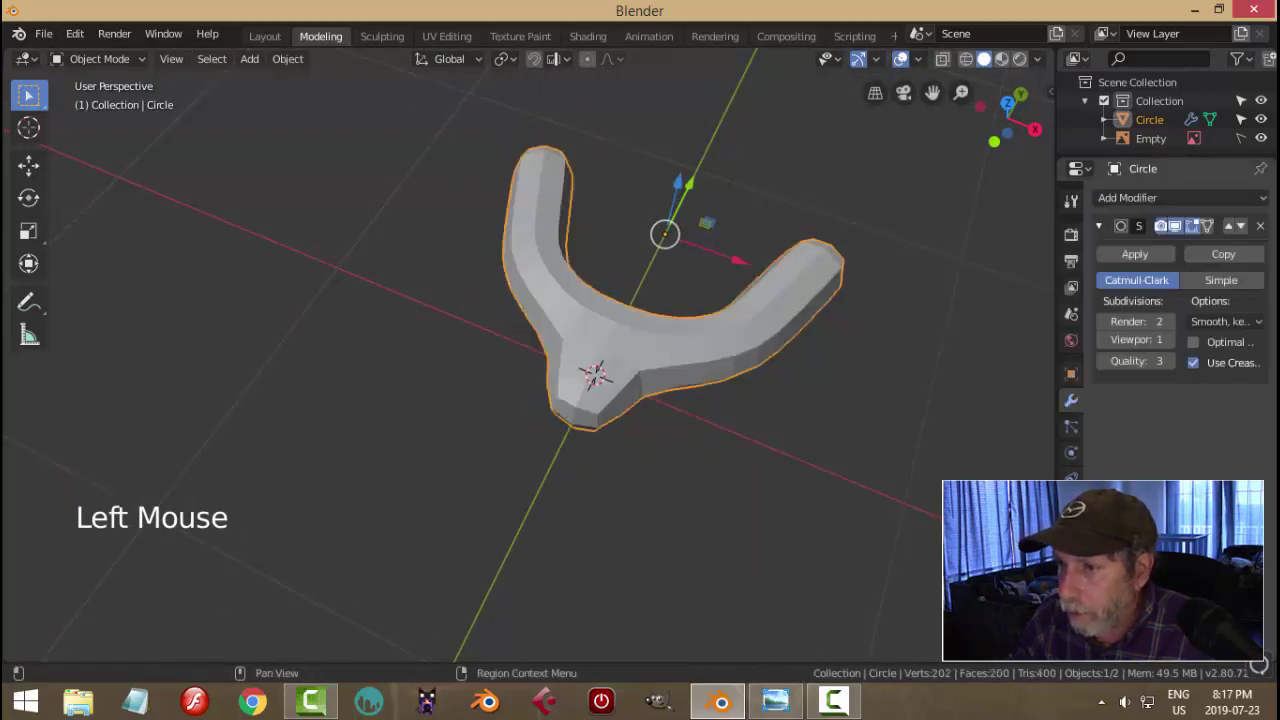
pyautogui.click(1171, 340)
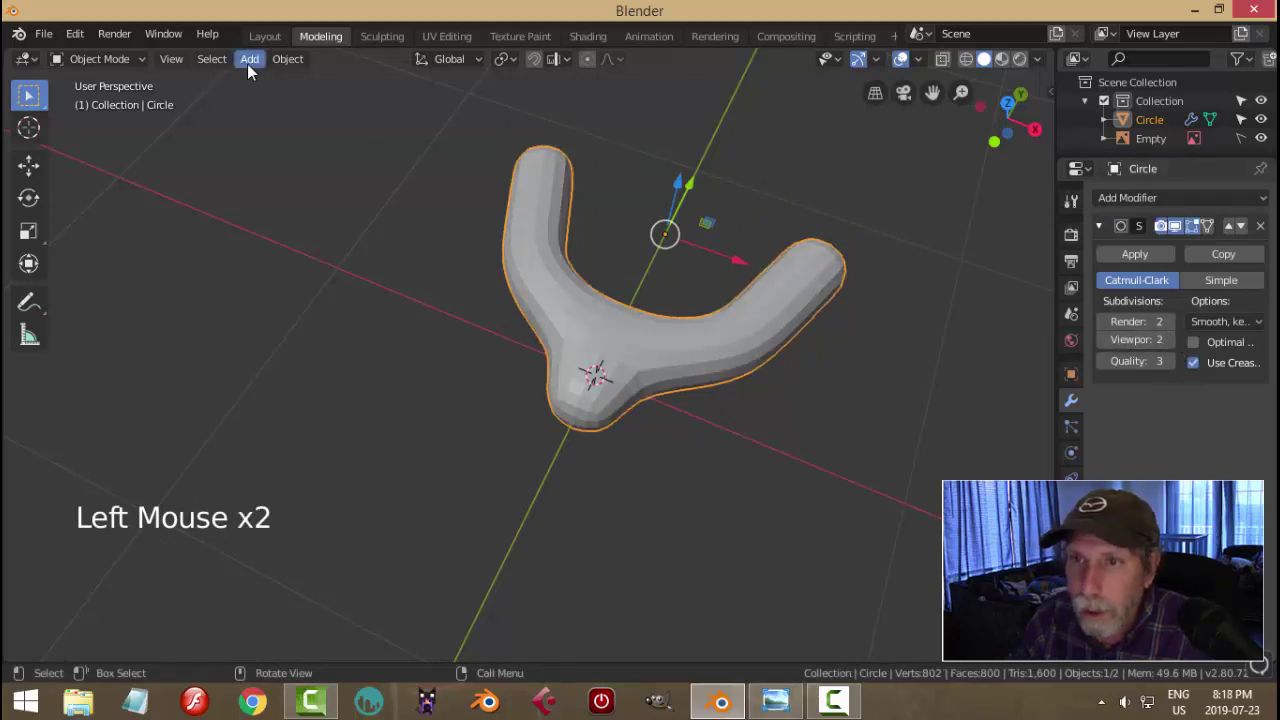
# - Apply smooth shading to the Y junction
pyautogui.click(287, 58)
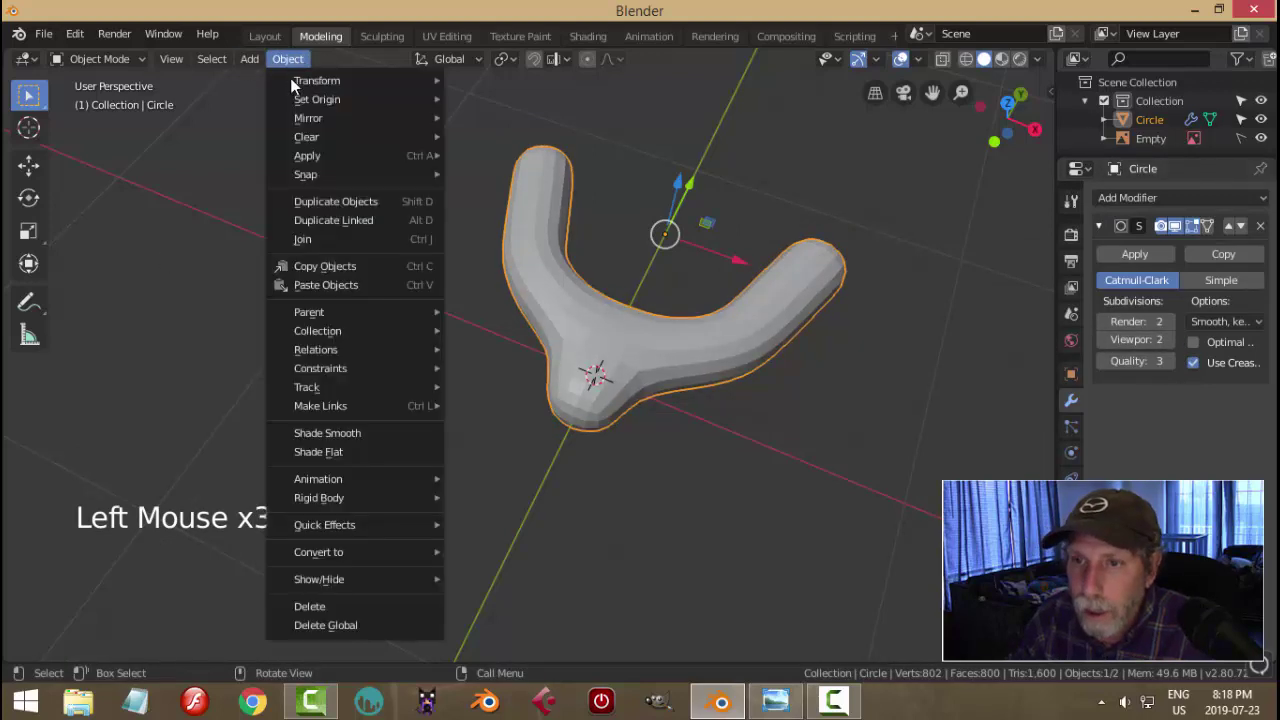
pyautogui.click(322, 432)
pyautogui.moveTo(703, 375); pyautogui.dragTo(662, 367, button='middle')
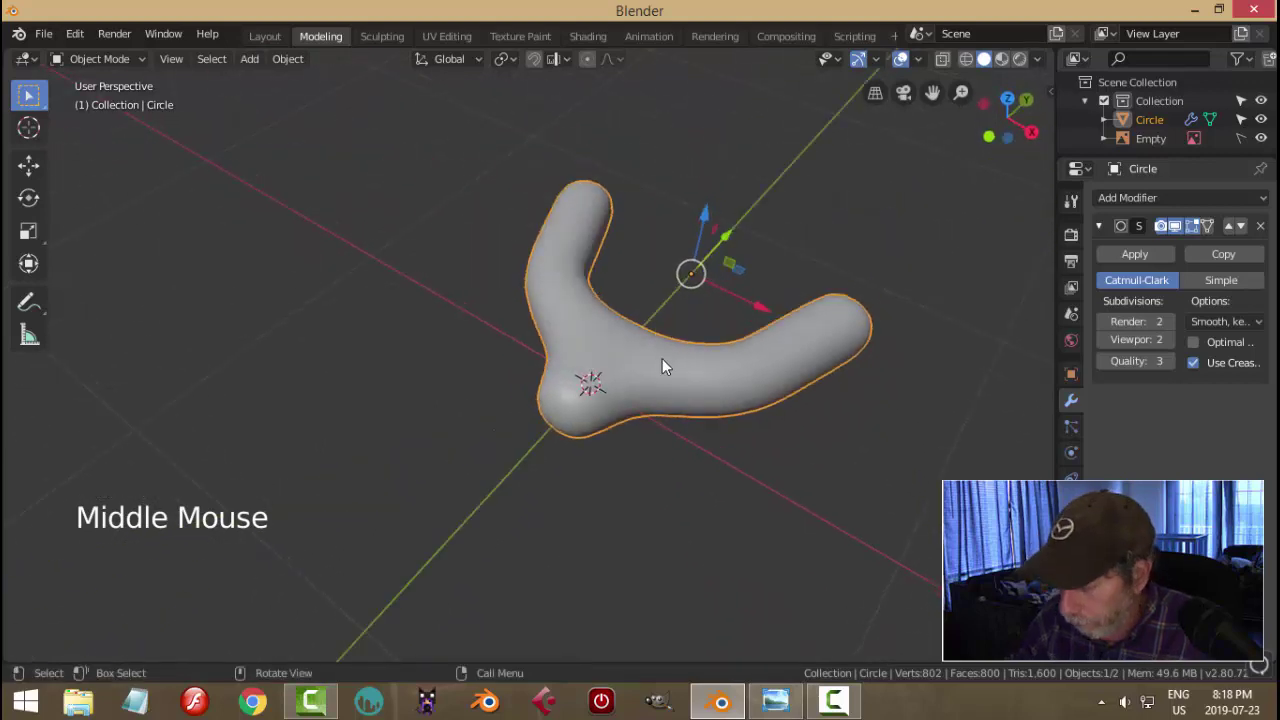
# - In Edit Mode, extrude the end face of the stem and move it outward along Y to lengthen the stem
pyautogui.press('KP_7')
pyautogui.scroll(-2, 662, 362)
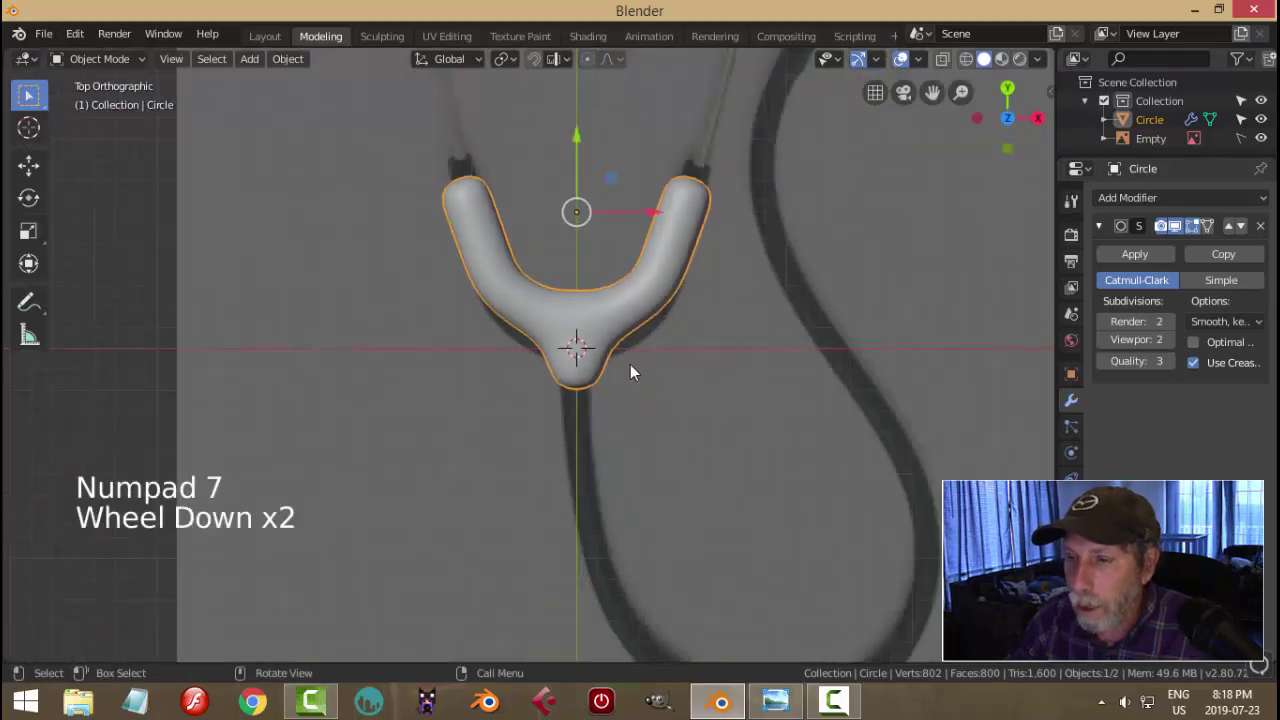
pyautogui.press('Tab')
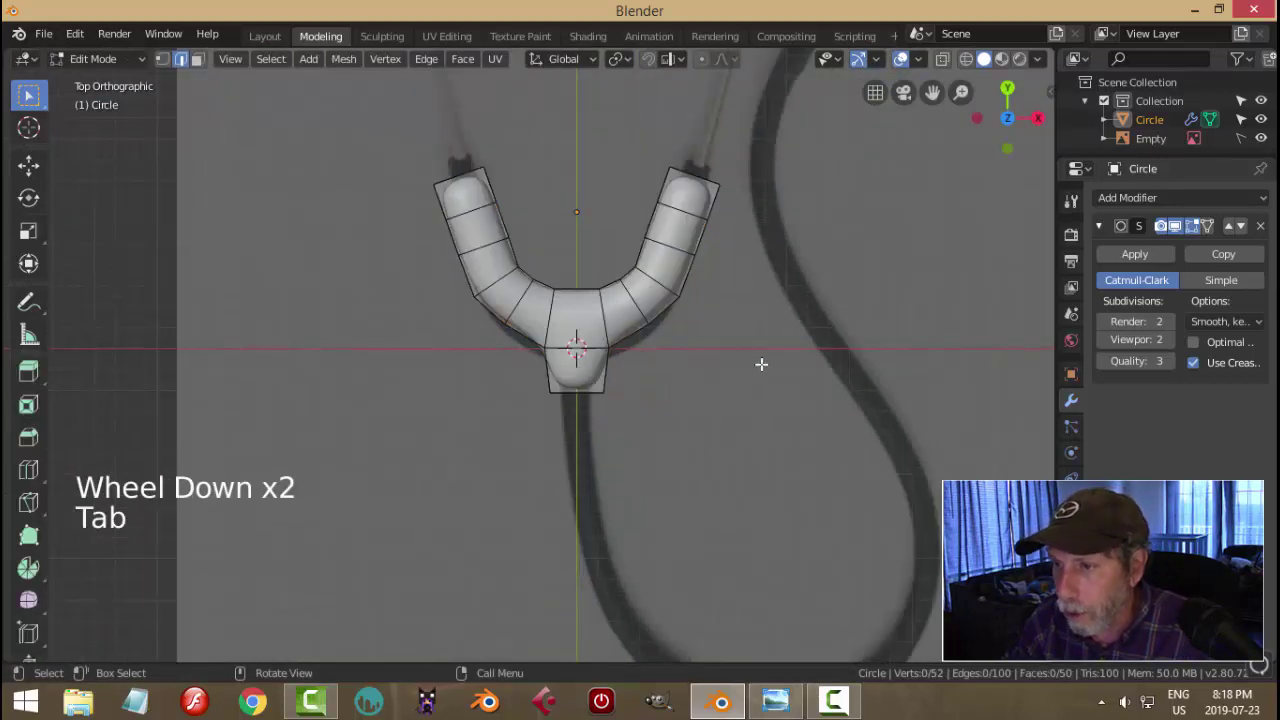
pyautogui.moveTo(760, 363); pyautogui.dragTo(630, 364, button='middle')
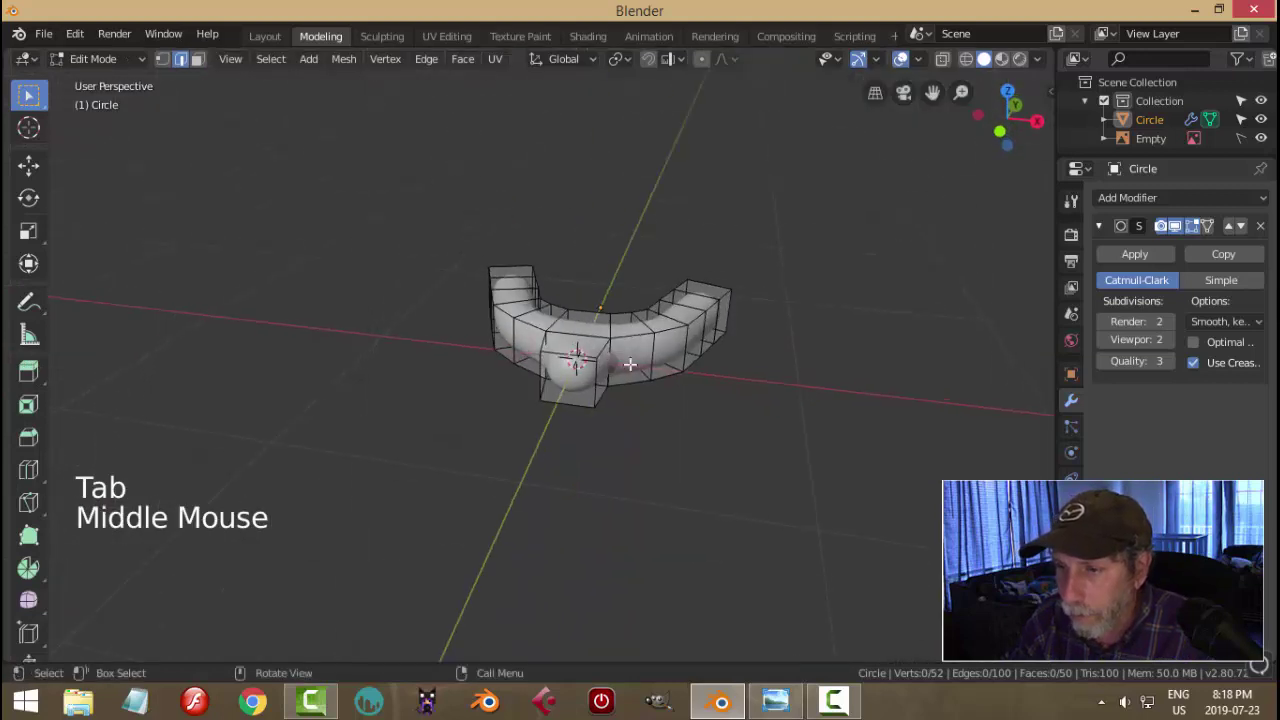
pyautogui.click(197, 60)
pyautogui.click(571, 360)
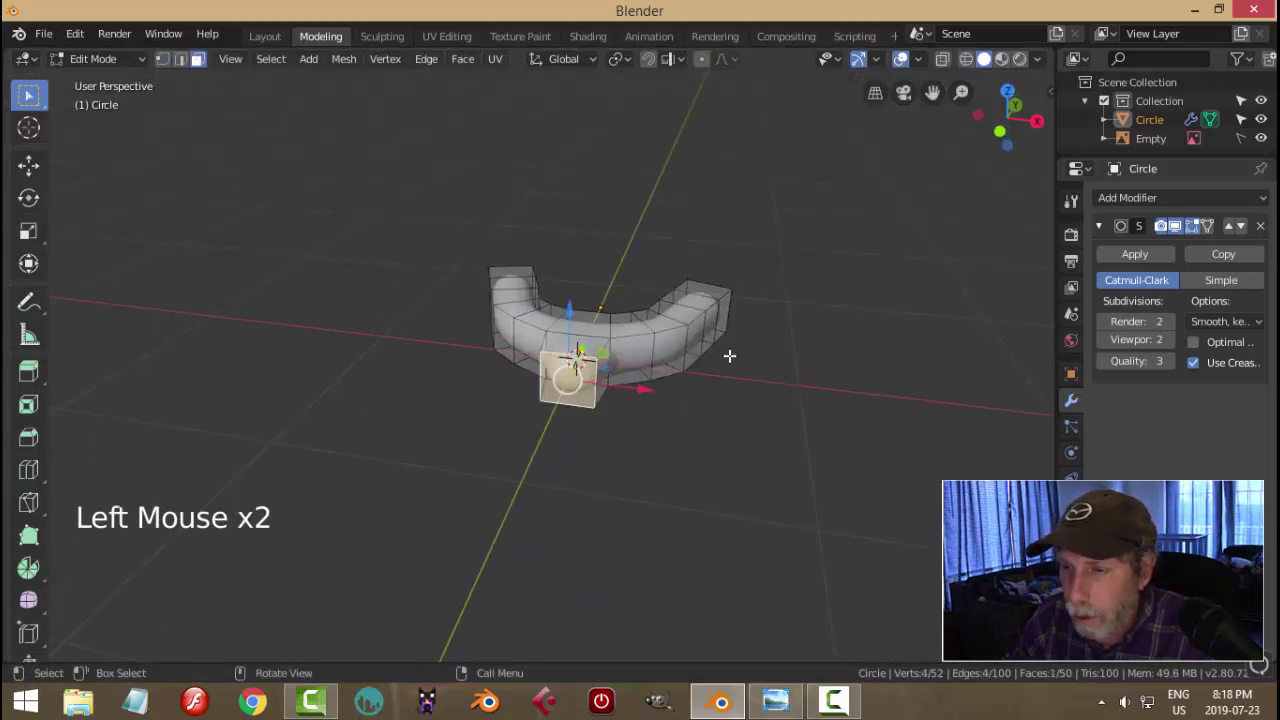
pyautogui.moveTo(729, 355); pyautogui.dragTo(501, 416, button='middle')
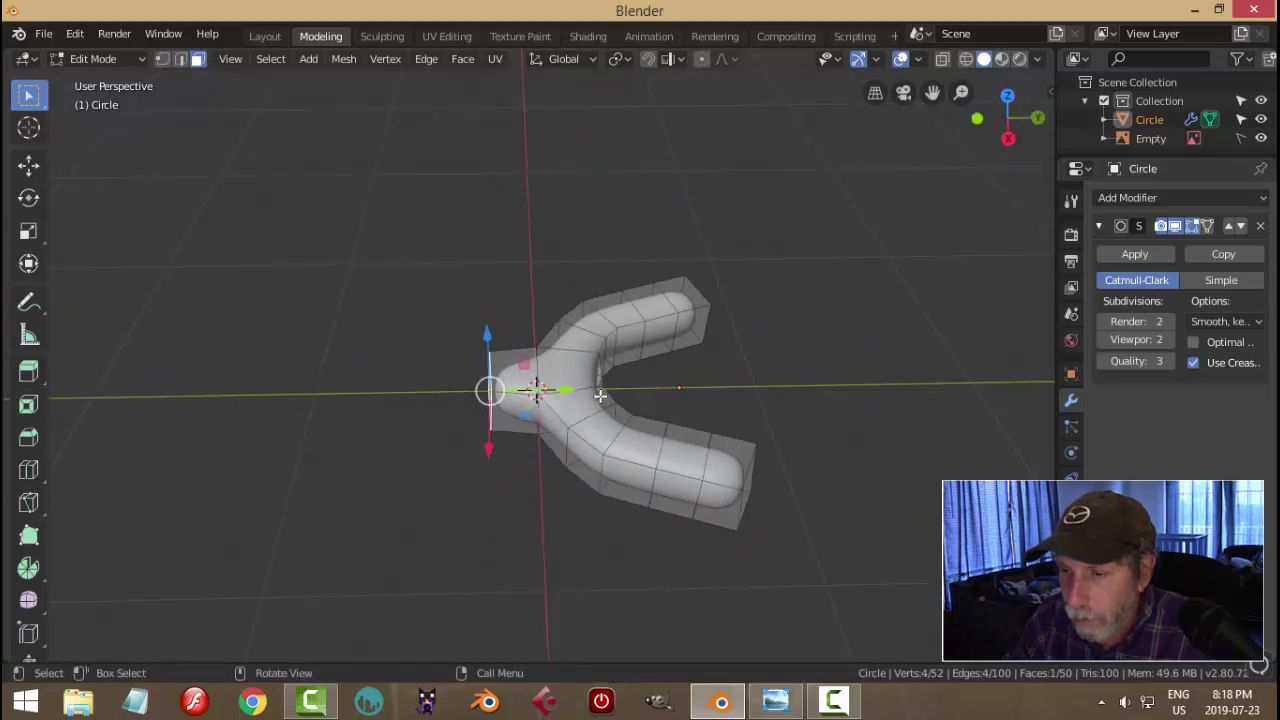
pyautogui.press('e')
pyautogui.moveTo(560, 387); pyautogui.dragTo(501, 388)
pyautogui.click(503, 388)
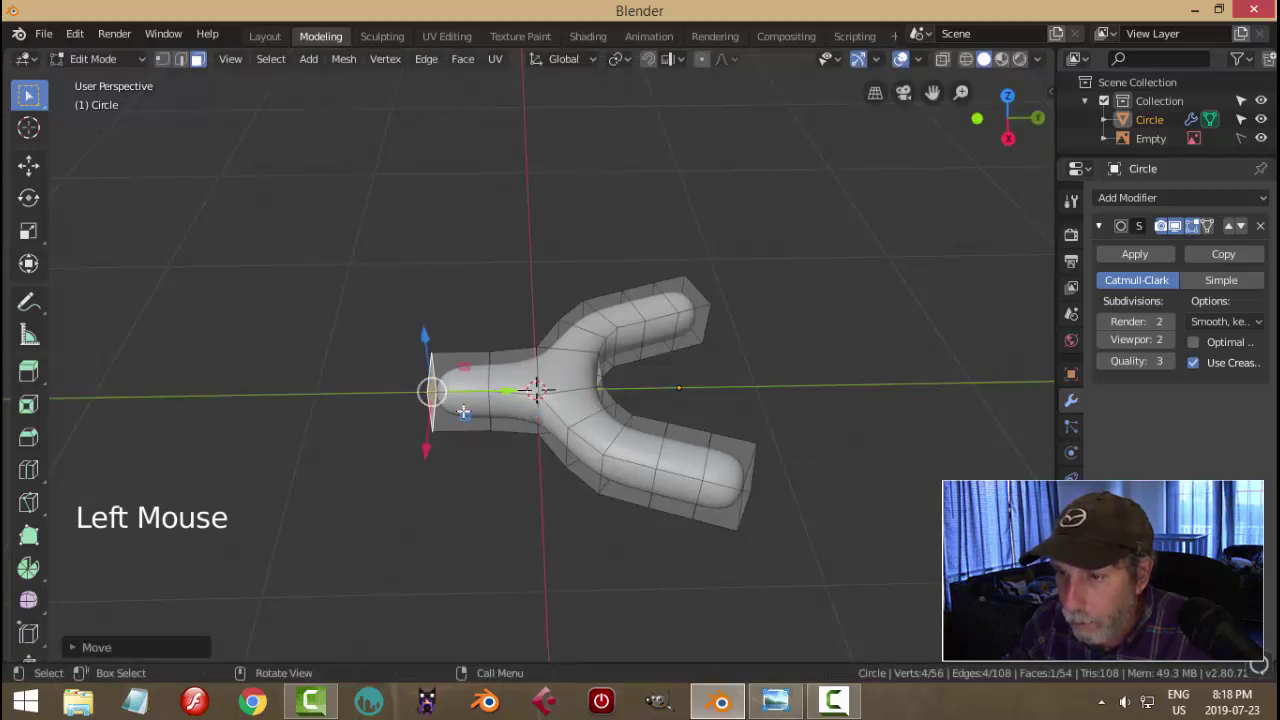
# - Delete the end faces of the stem and both arms to open the three tube ends
pyautogui.press('x')
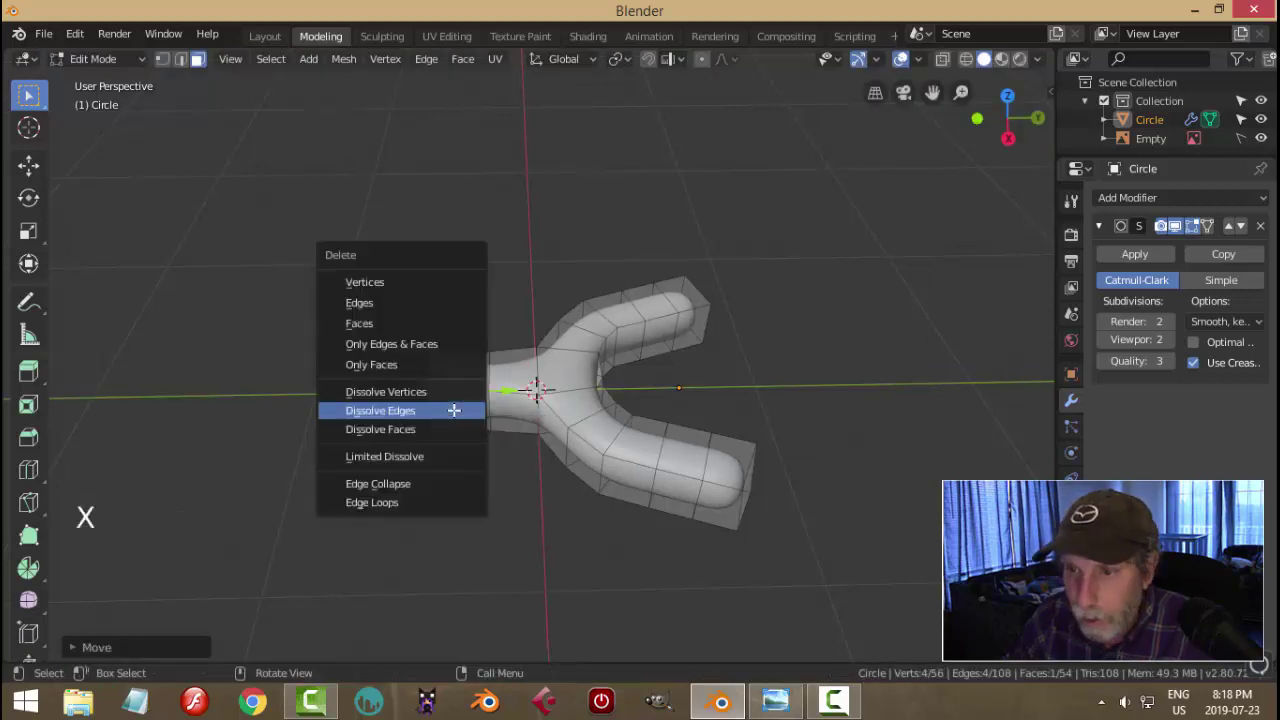
pyautogui.click(394, 323)
pyautogui.moveTo(777, 383); pyautogui.dragTo(560, 440, button='middle')
pyautogui.click(541, 455)
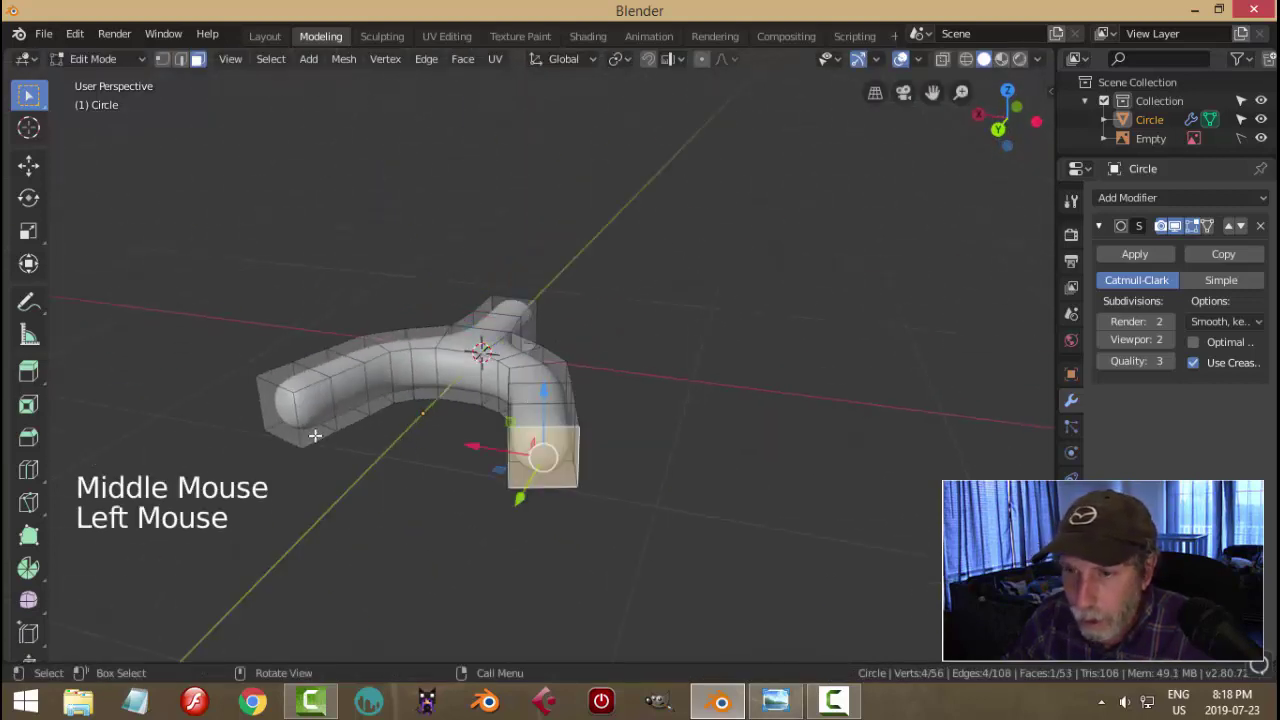
pyautogui.keyDown('shift'); pyautogui.click(280, 408); pyautogui.keyUp('shift')
pyautogui.press('x')
pyautogui.click(278, 408)
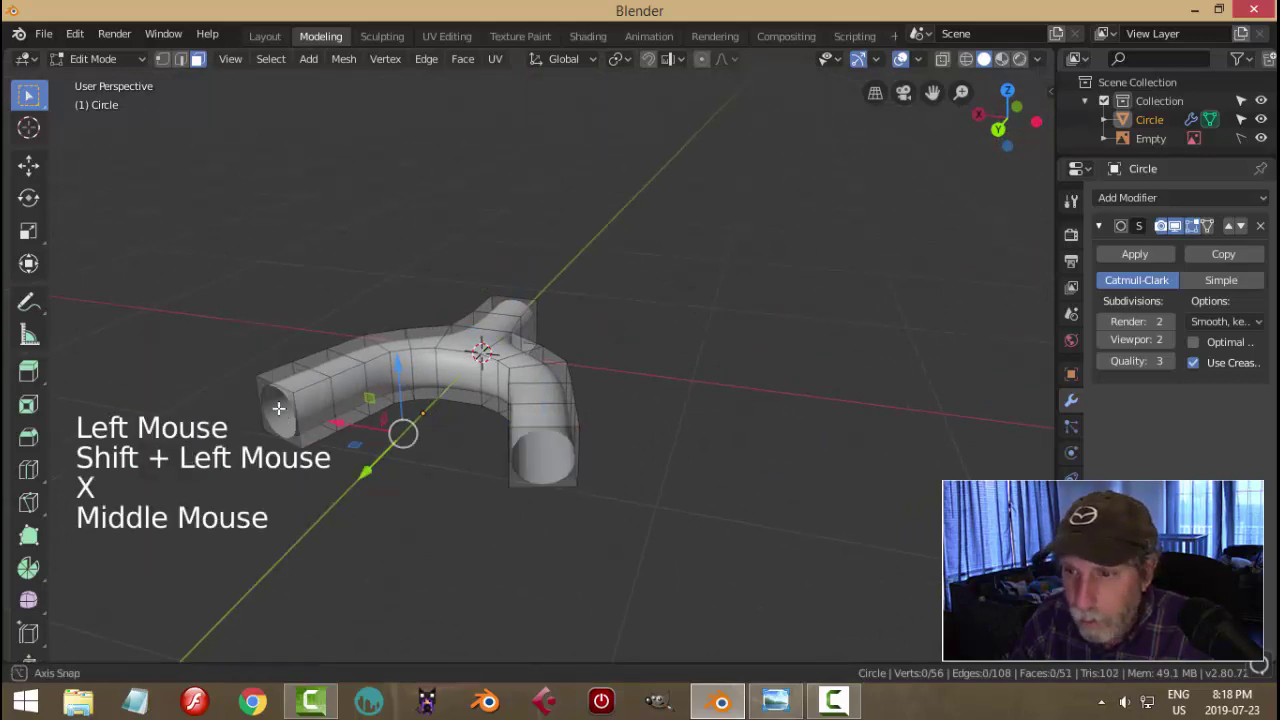
# - Select the edge loop around the stem's open end and snap the 3D cursor to it
pyautogui.moveTo(278, 408); pyautogui.dragTo(682, 402, button='middle')
pyautogui.press('KP_7')
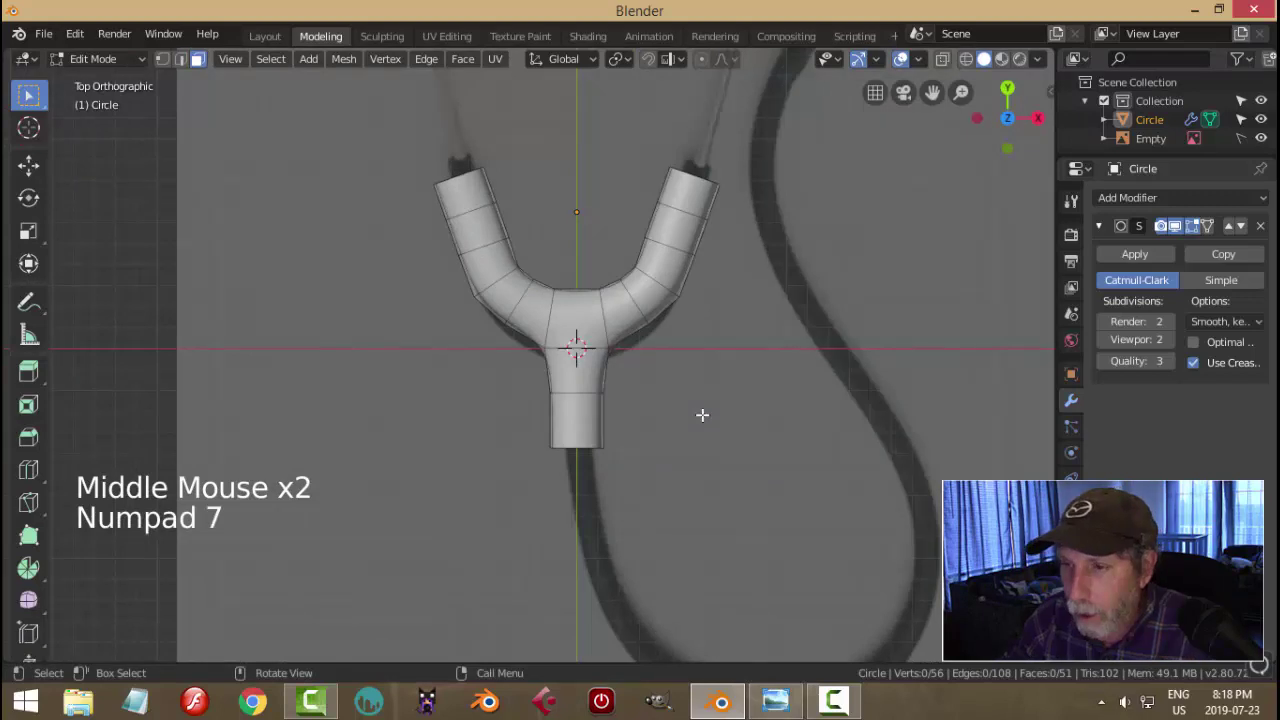
pyautogui.scroll(-1, 702, 415)
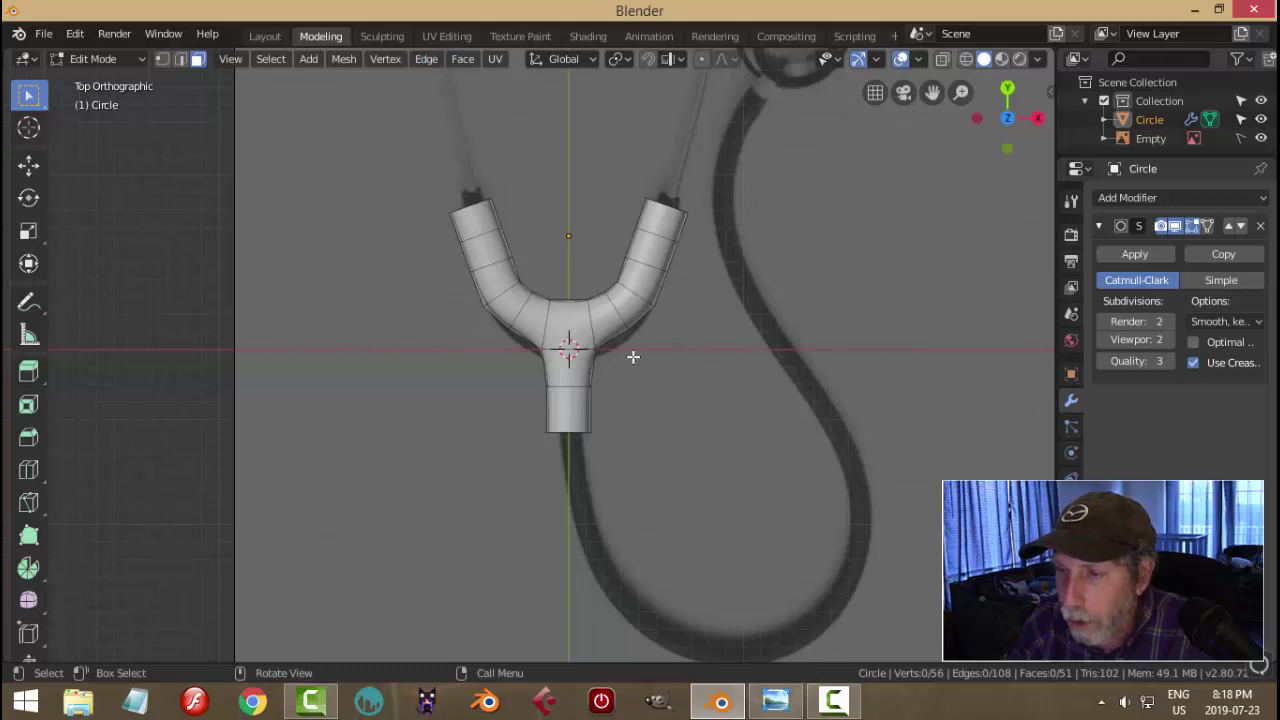
pyautogui.moveTo(673, 429); pyautogui.dragTo(662, 396, button='middle')
pyautogui.press('KP_7')
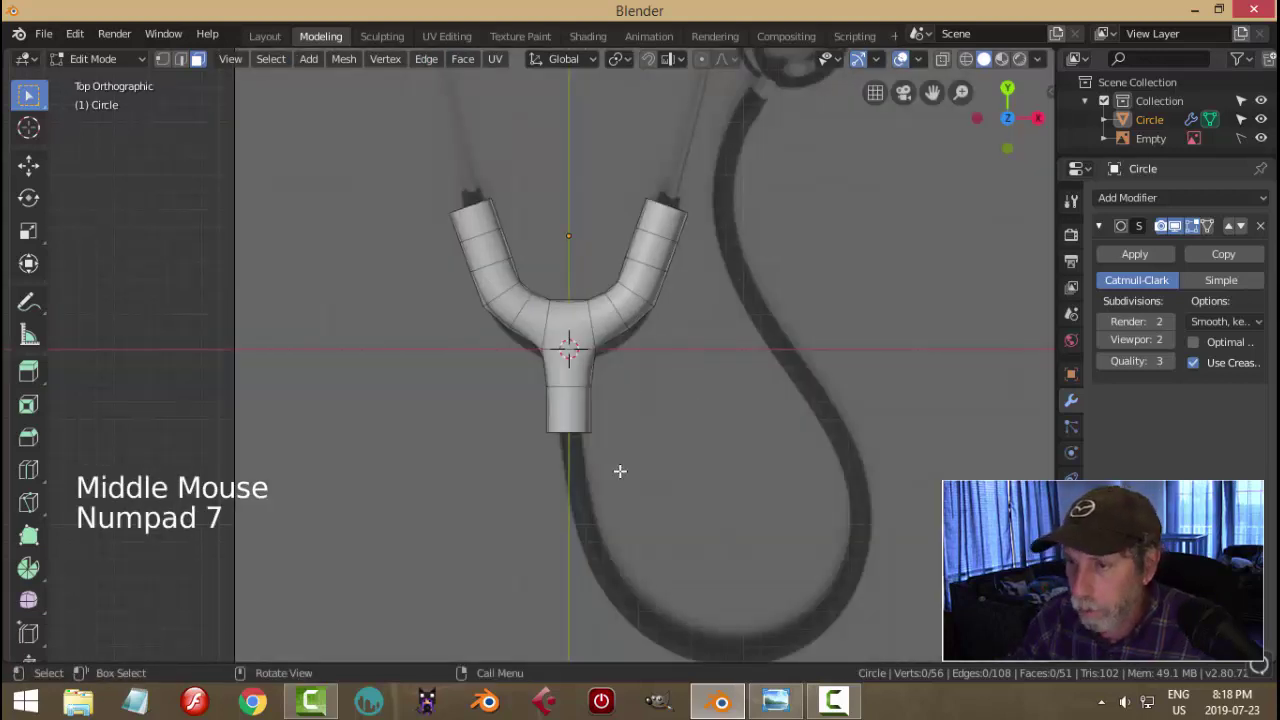
pyautogui.moveTo(671, 434); pyautogui.dragTo(655, 338, button='middle')
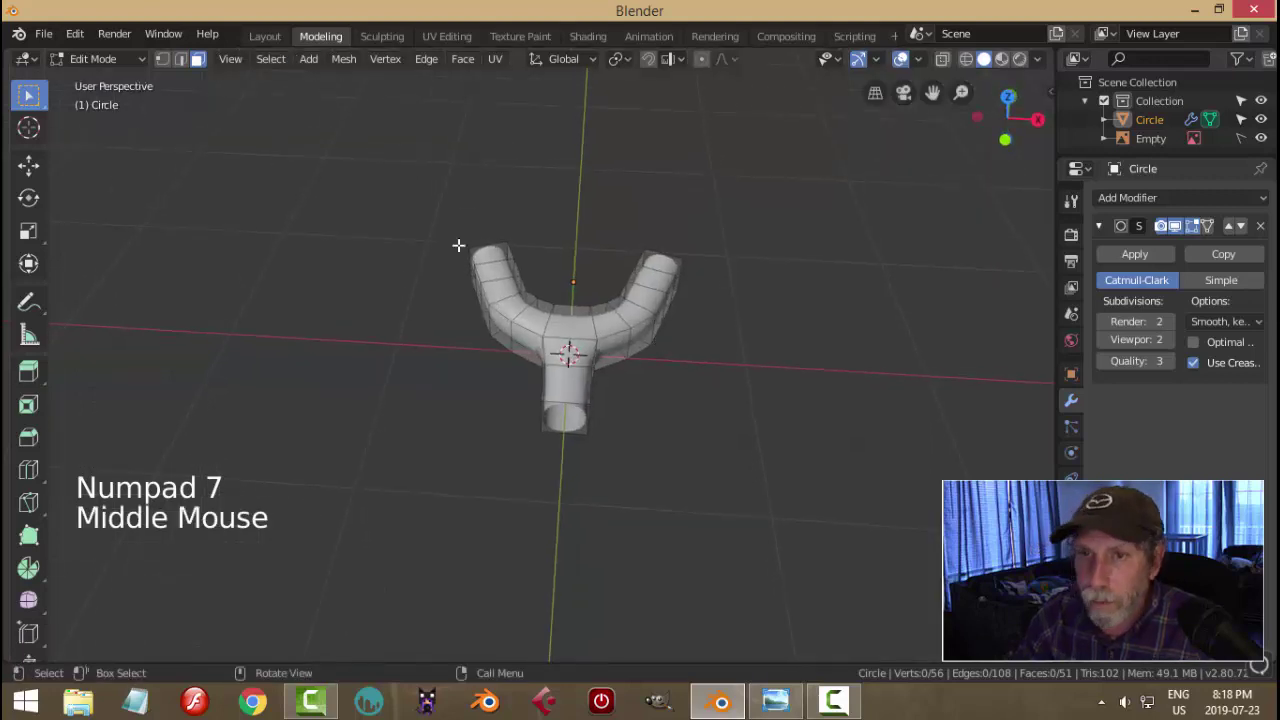
pyautogui.click(181, 59)
pyautogui.scroll(3, 603, 500)
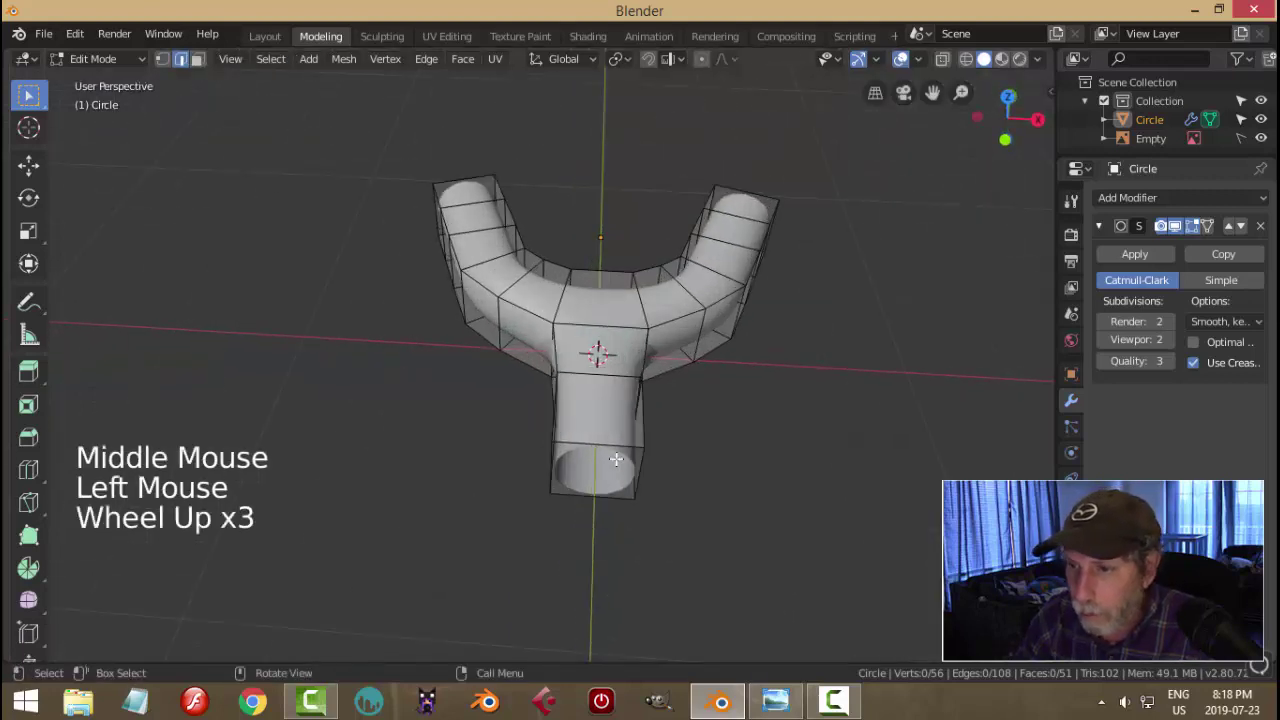
pyautogui.keyDown('alt'); pyautogui.keyDown('shift'); pyautogui.click(600, 494); pyautogui.keyUp('shift'); pyautogui.keyUp('alt')
pyautogui.hotkey('shift', 's')
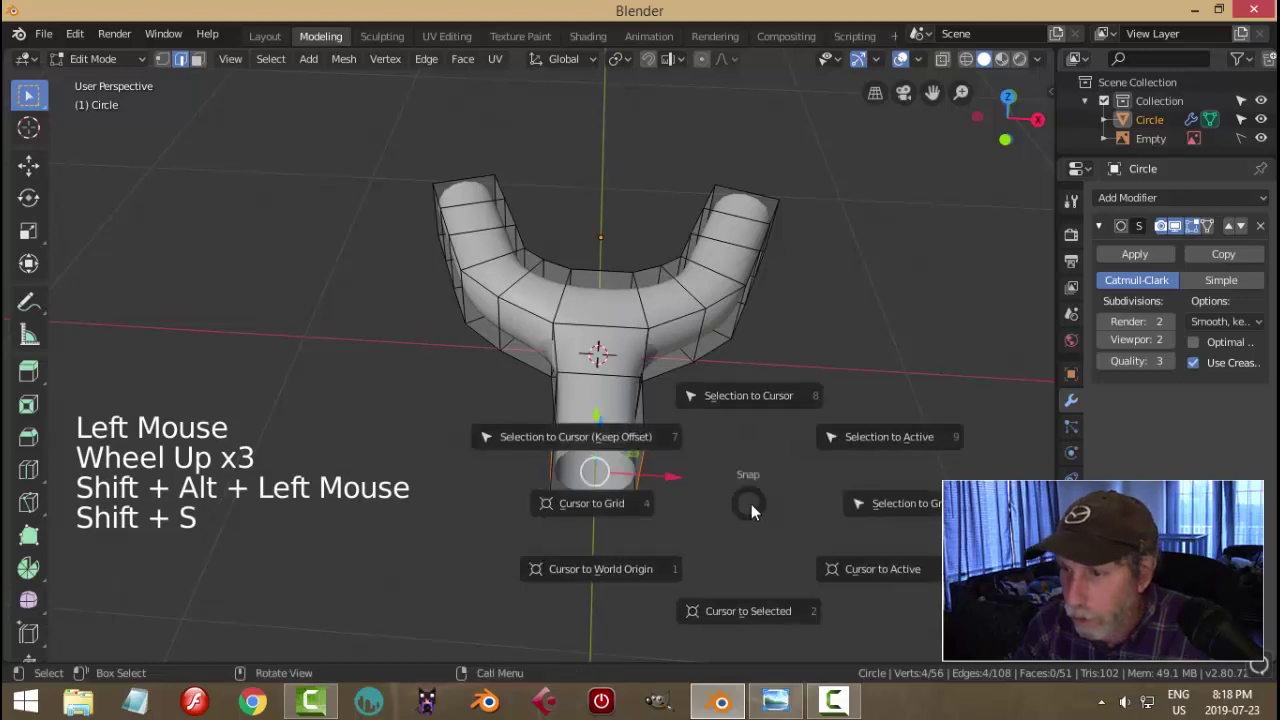
pyautogui.click(750, 608)
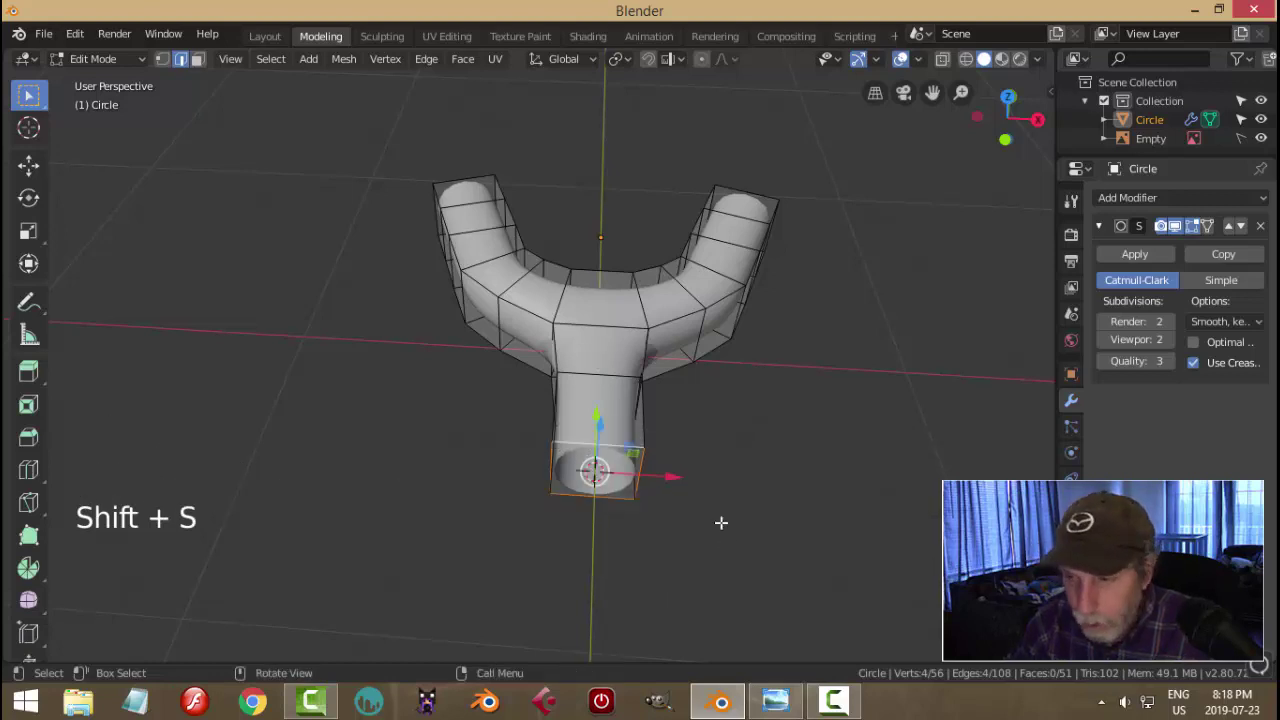
# - Deselect the edges, return to Object Mode and frame the junction and reference hose in top view
pyautogui.hotkey('alt', 'a')
pyautogui.press('Tab')
pyautogui.moveTo(634, 494); pyautogui.dragTo(675, 508, button='middle')
pyautogui.moveTo(675, 508); pyautogui.dragTo(657, 440, button='middle')
pyautogui.press('KP_7')
pyautogui.scroll(-3, 679, 482)
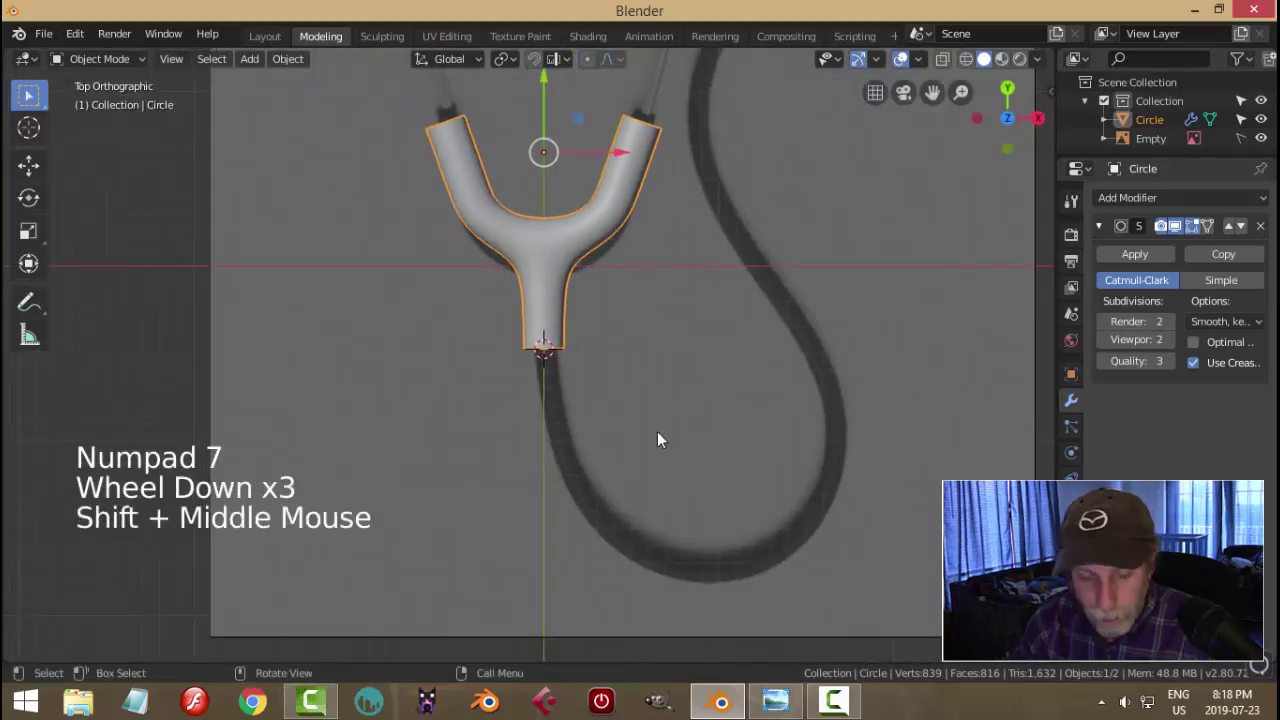
# - Add a NURBS path at the 3D cursor on the stem's end and rotate it 90° about Z
pyautogui.hotkey('shift', 'a')
pyautogui.moveTo(639, 337)
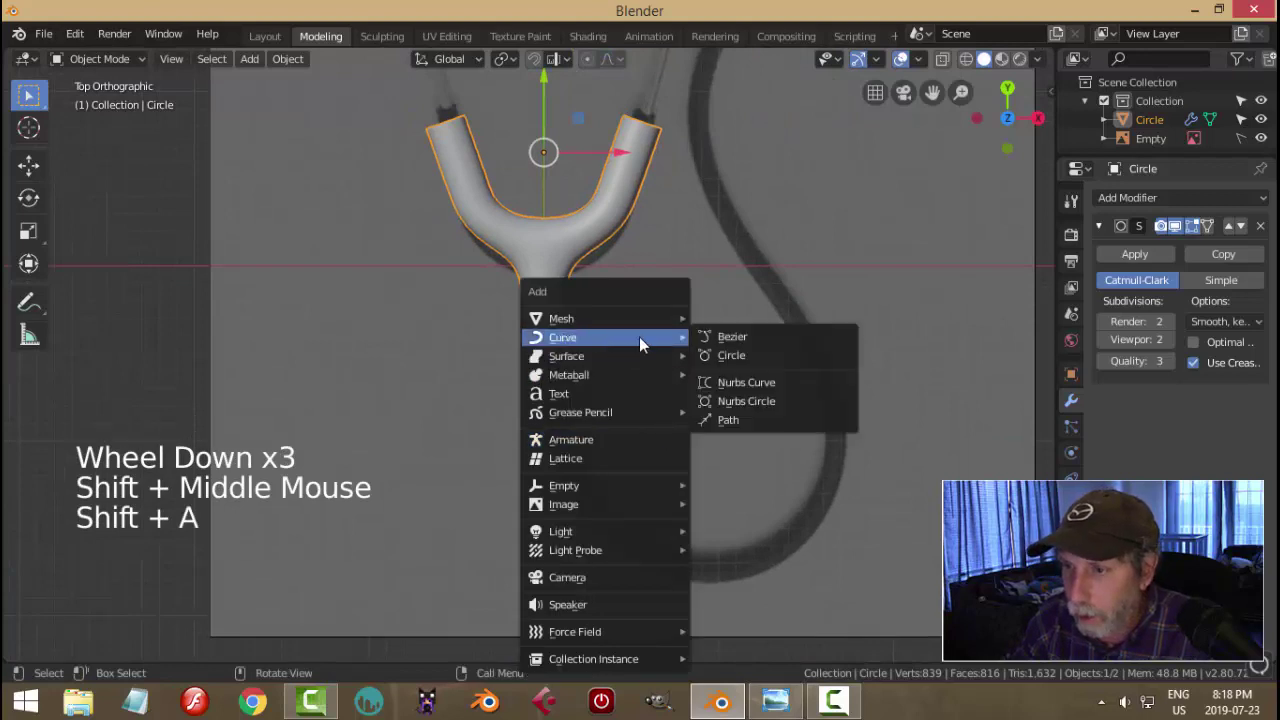
pyautogui.click(728, 420)
pyautogui.write('r')
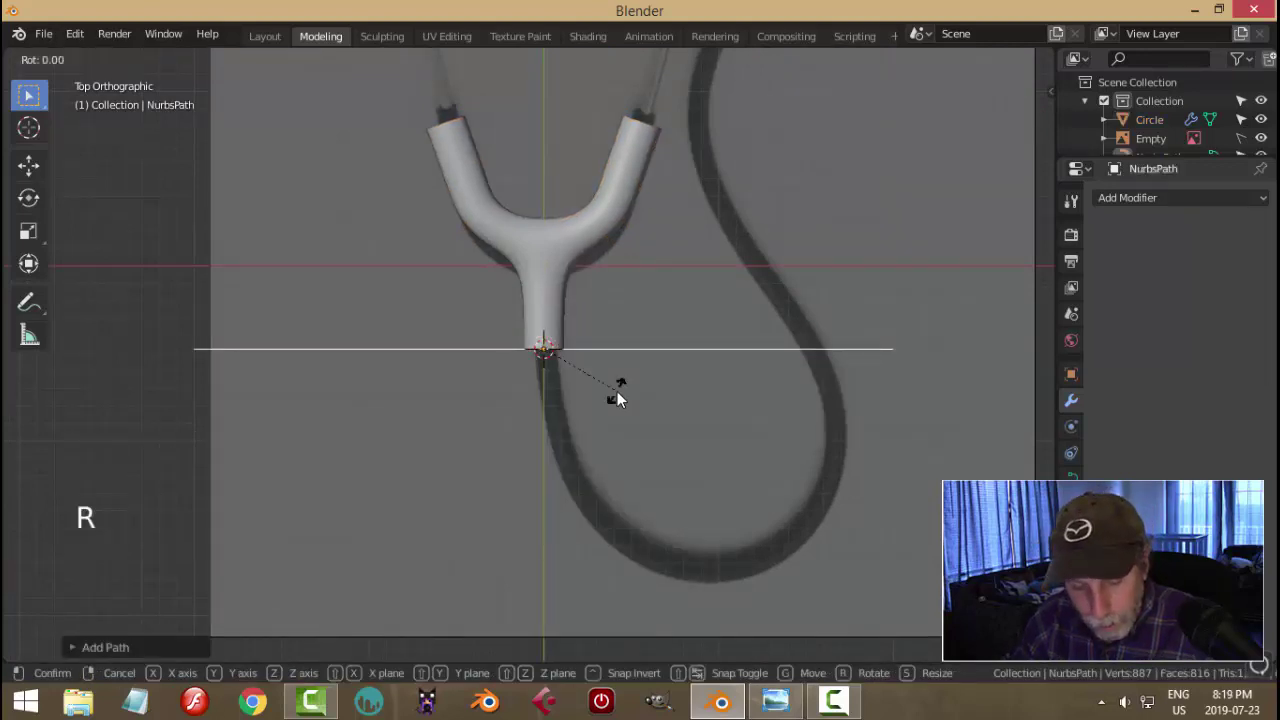
pyautogui.write('z90')
pyautogui.click(617, 393)
# - In Edit Mode, move the whole path down along Y so its upper end sits inside the junction's stem
pyautogui.press('Tab')
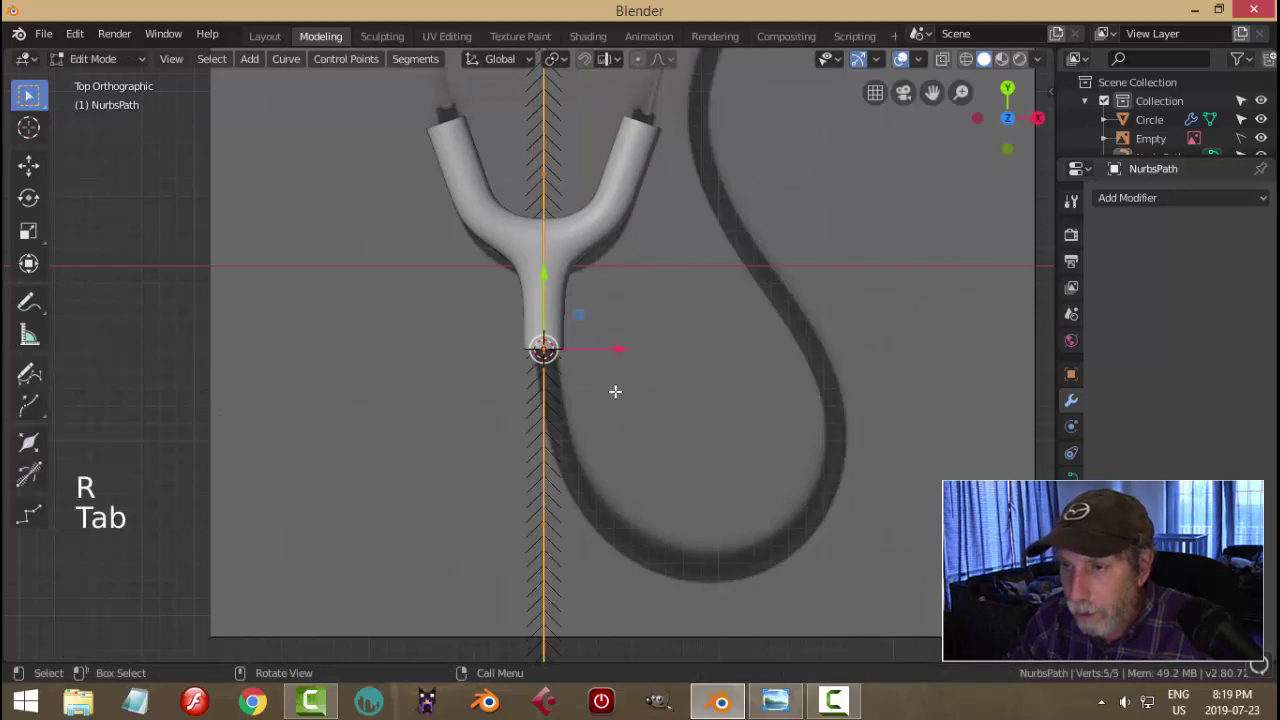
pyautogui.scroll(-3, 610, 388)
pyautogui.moveTo(540, 277); pyautogui.dragTo(563, 446)
pyautogui.scroll(-3, 615, 452)
# - Move the path's last three control points to bend it roughly along the lower loop of the reference hose
pyautogui.keyDown('shift'); pyautogui.moveTo(615, 452); pyautogui.dragTo(630, 378, button='middle'); pyautogui.keyUp('shift')
pyautogui.click(528, 488)
pyautogui.press('g')
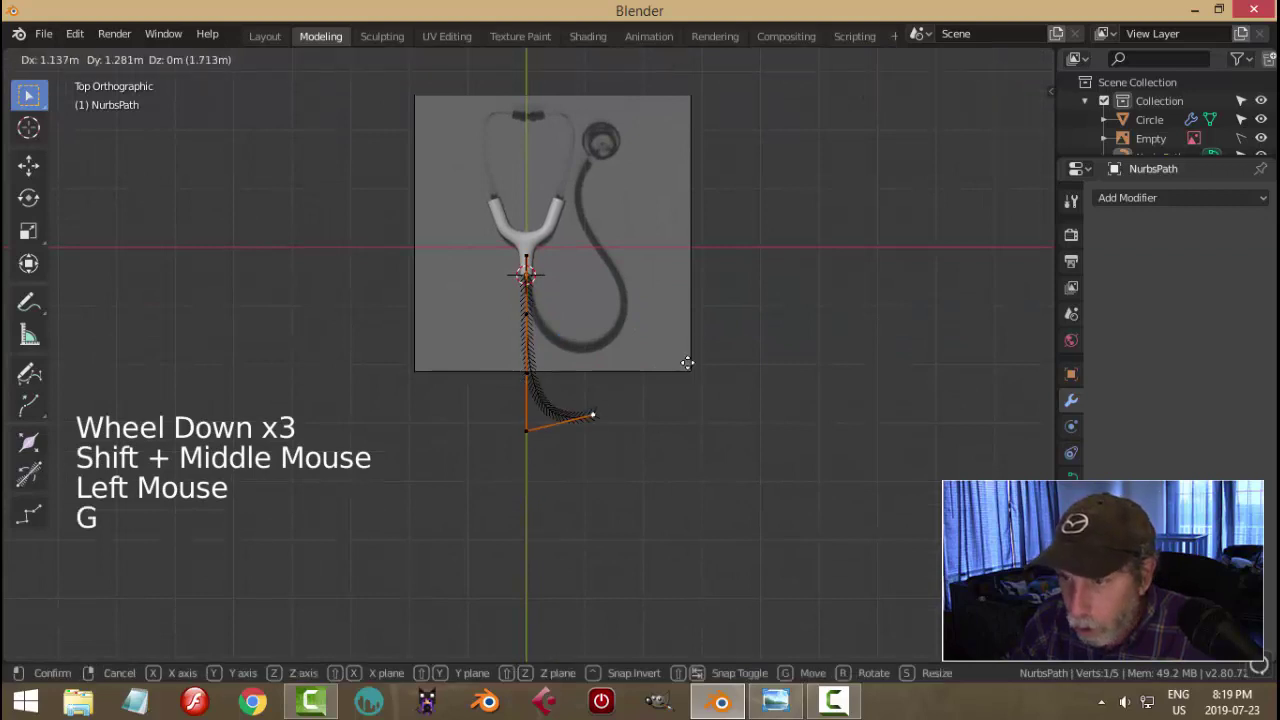
pyautogui.click(686, 318)
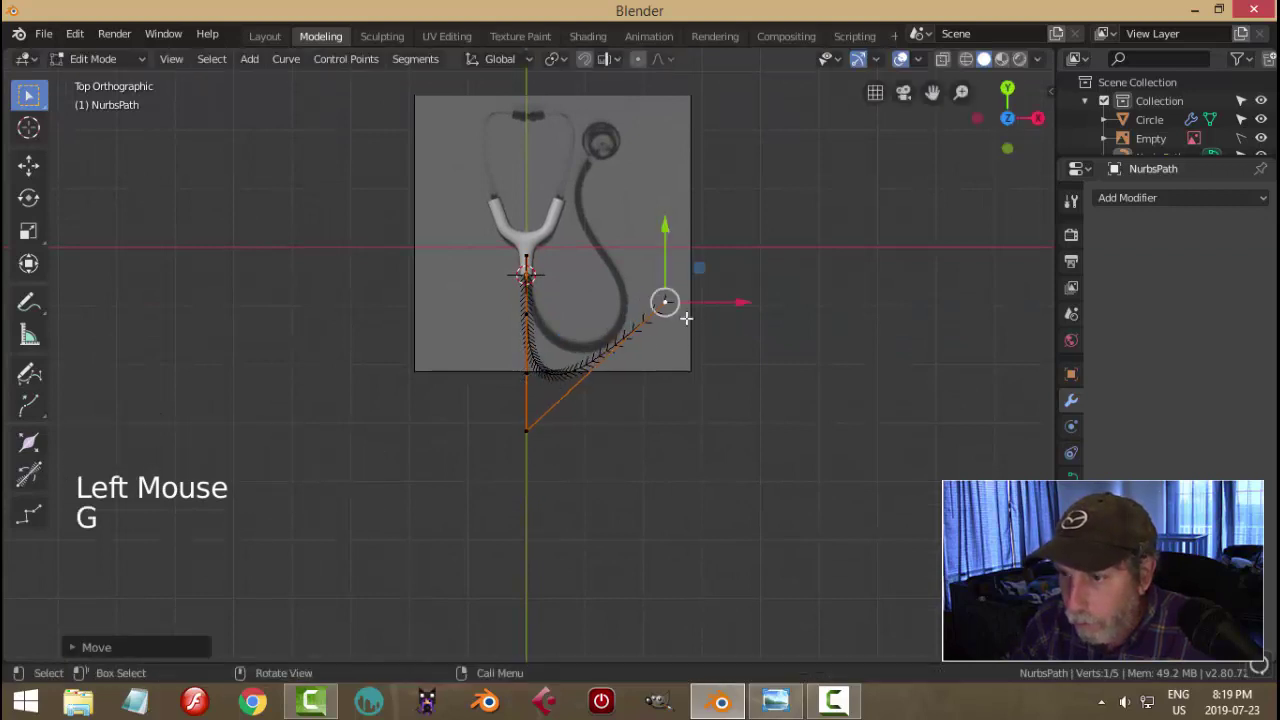
pyautogui.click(528, 429)
pyautogui.press('g')
pyautogui.click(560, 368)
pyautogui.click(526, 372)
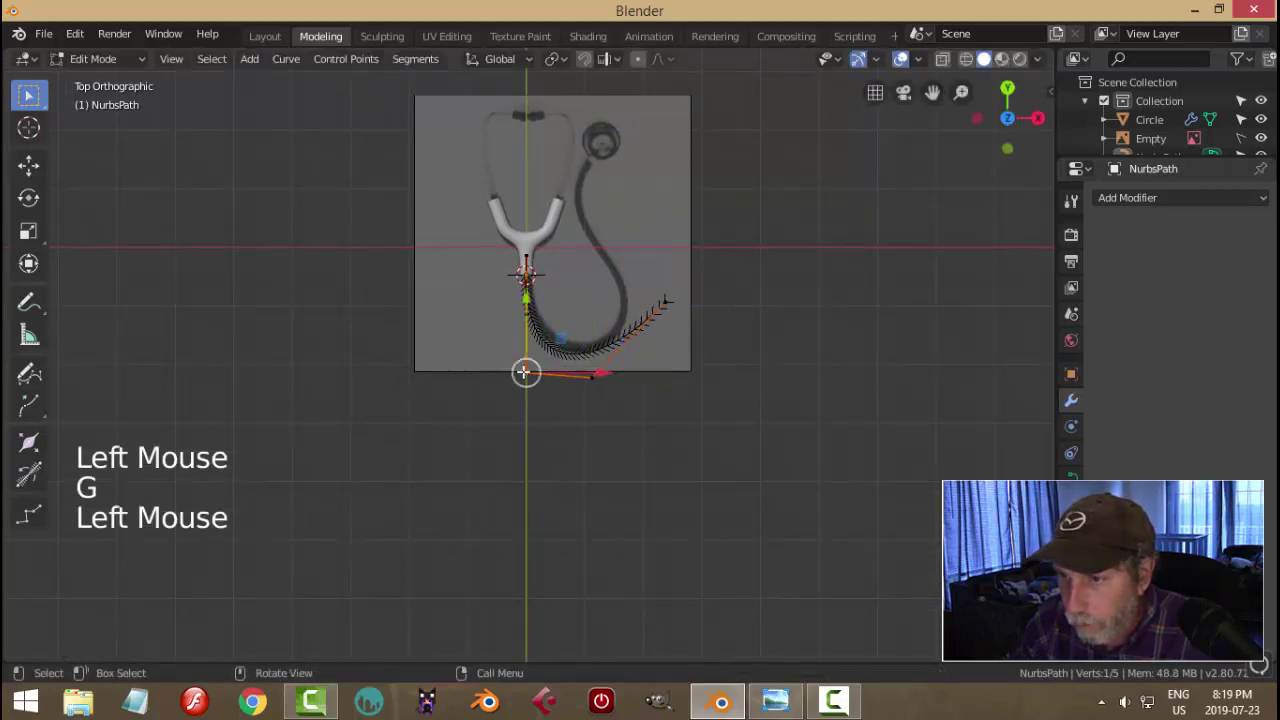
pyautogui.press('g')
pyautogui.click(537, 357)
# - Move the path's end point onto the hose's outer side and shift its neighbouring point outward to match the loop
pyautogui.scroll(2, 658, 389)
pyautogui.keyDown('shift'); pyautogui.moveTo(658, 389); pyautogui.dragTo(641, 437, button='middle'); pyautogui.keyUp('shift')
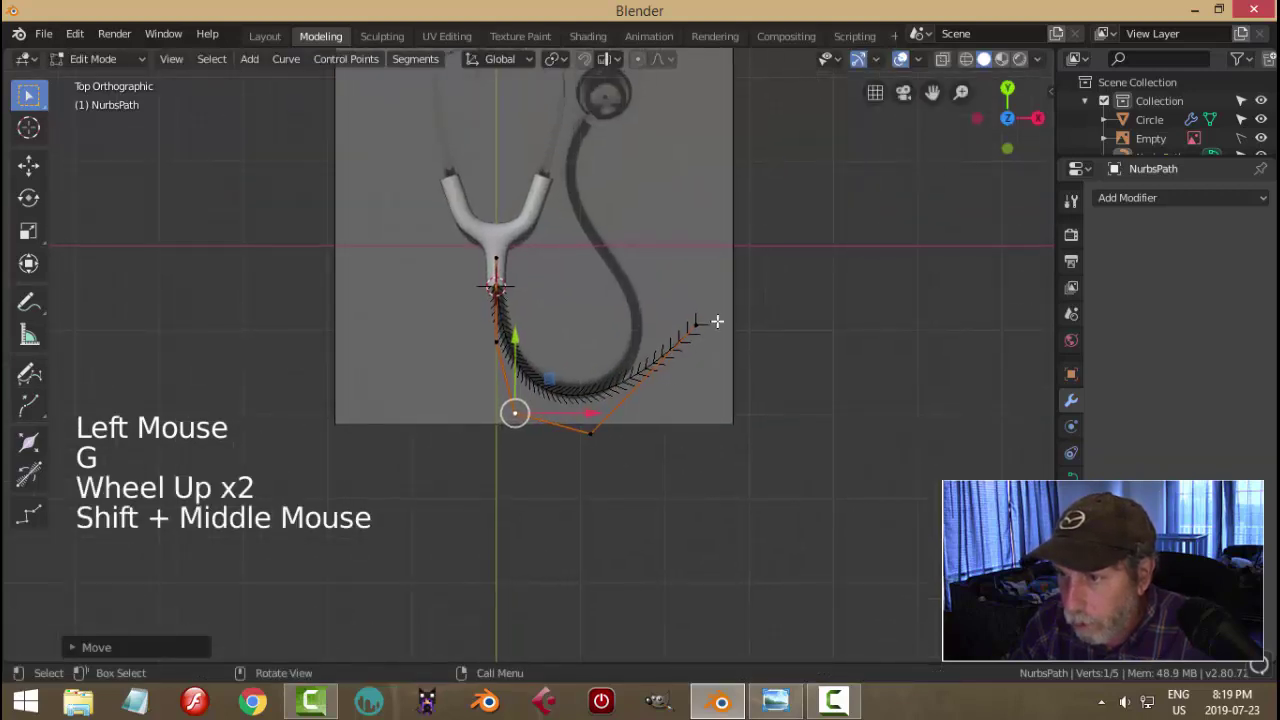
pyautogui.click(697, 322)
pyautogui.press('g')
pyautogui.click(650, 277)
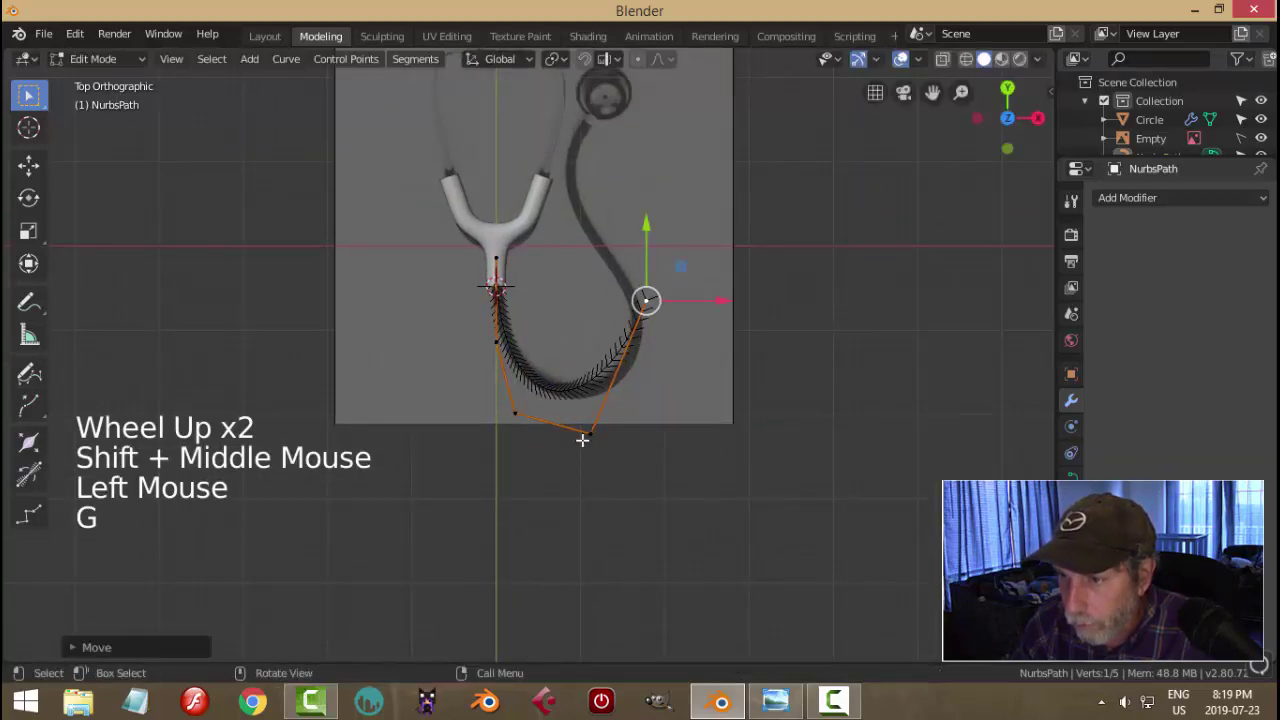
pyautogui.click(588, 434)
pyautogui.press('g')
pyautogui.click(625, 441)
# - Extrude a control point from the path's end up along the hose, and nudge the preceding point outward to fit the bend
pyautogui.click(660, 300)
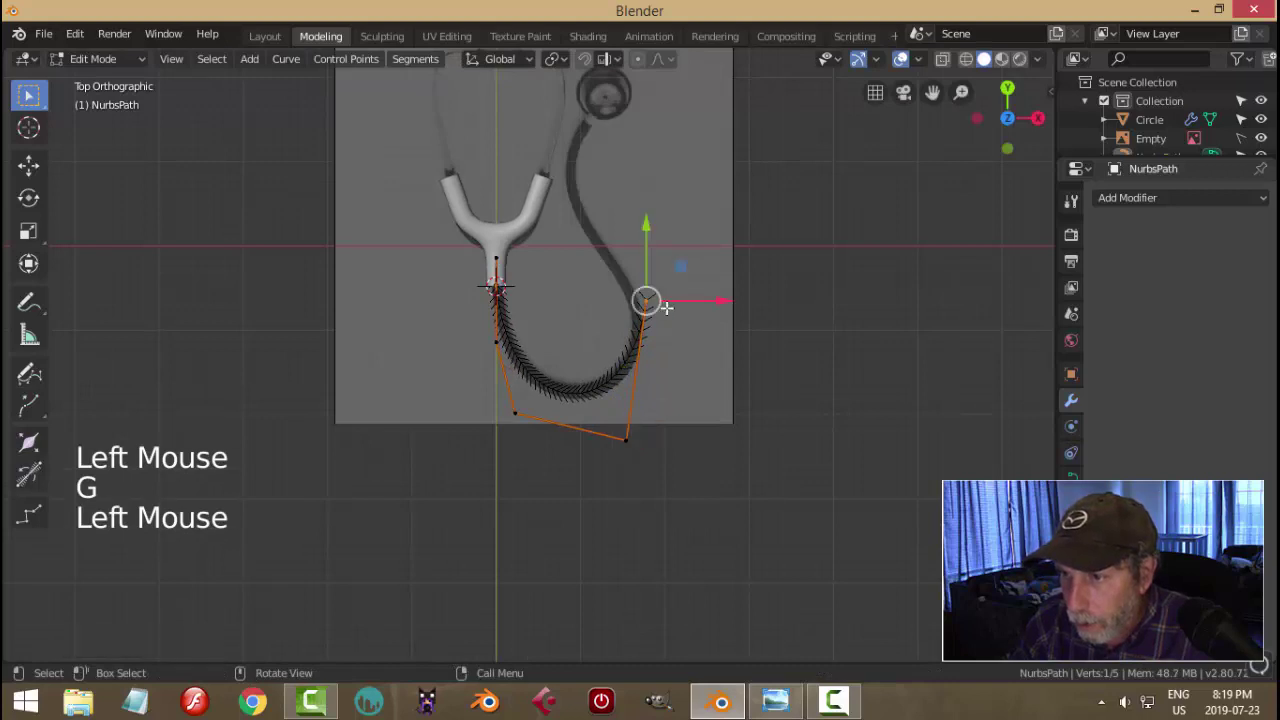
pyautogui.press('e')
pyautogui.click(620, 249)
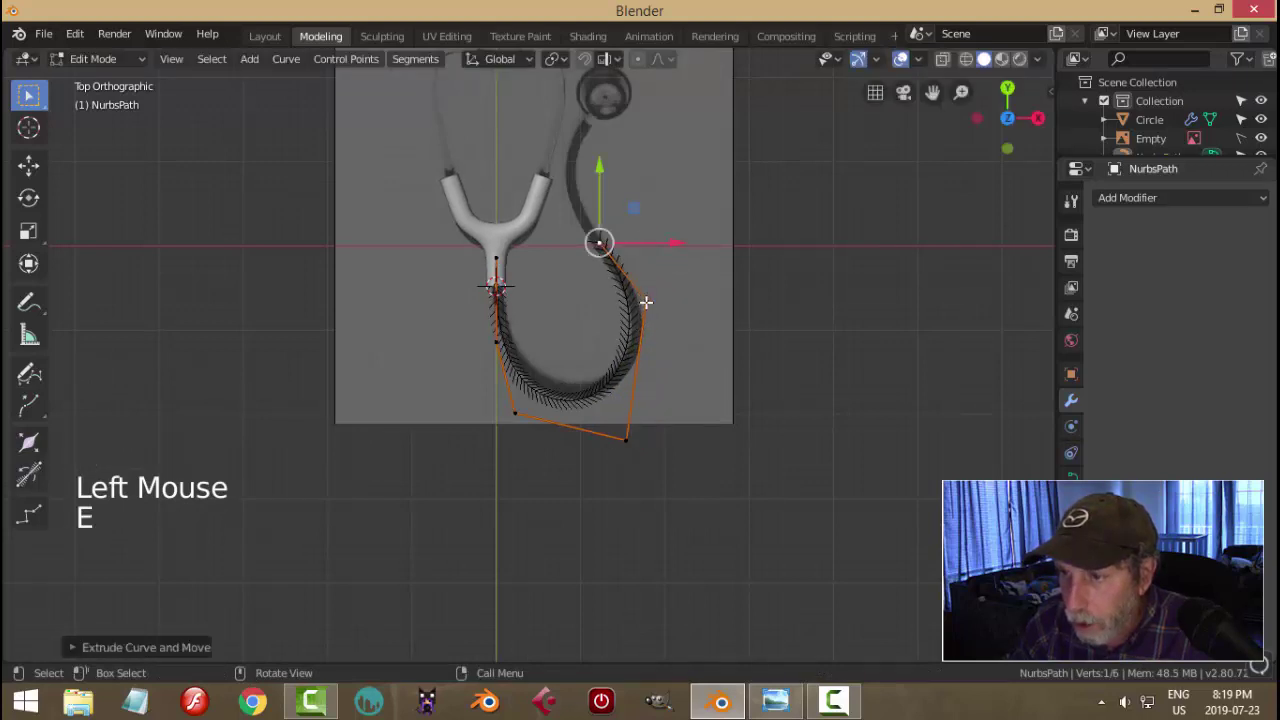
pyautogui.press('g')
pyautogui.click(653, 304)
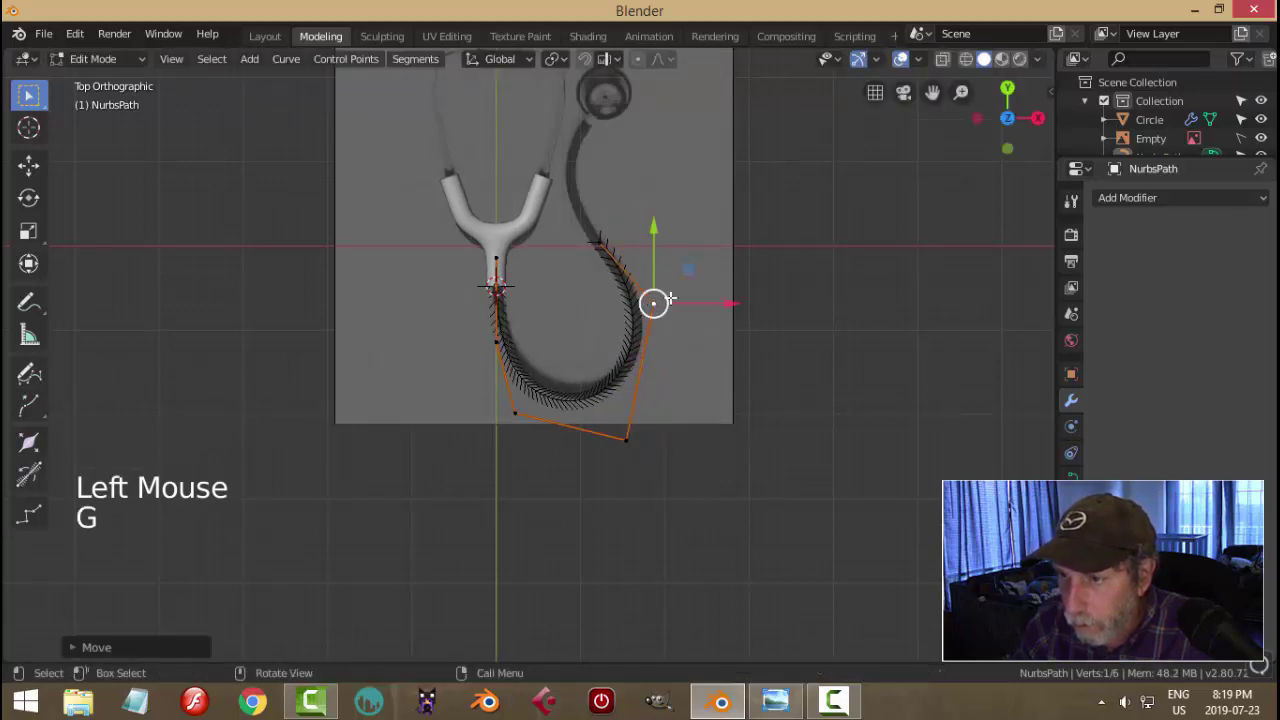
# - Extrude three more control points from the path's end, following the hose's upper curve towards the chest piece
pyautogui.keyDown('shift'); pyautogui.moveTo(668, 298); pyautogui.dragTo(646, 395, button='middle'); pyautogui.keyUp('shift')
pyautogui.click(580, 340)
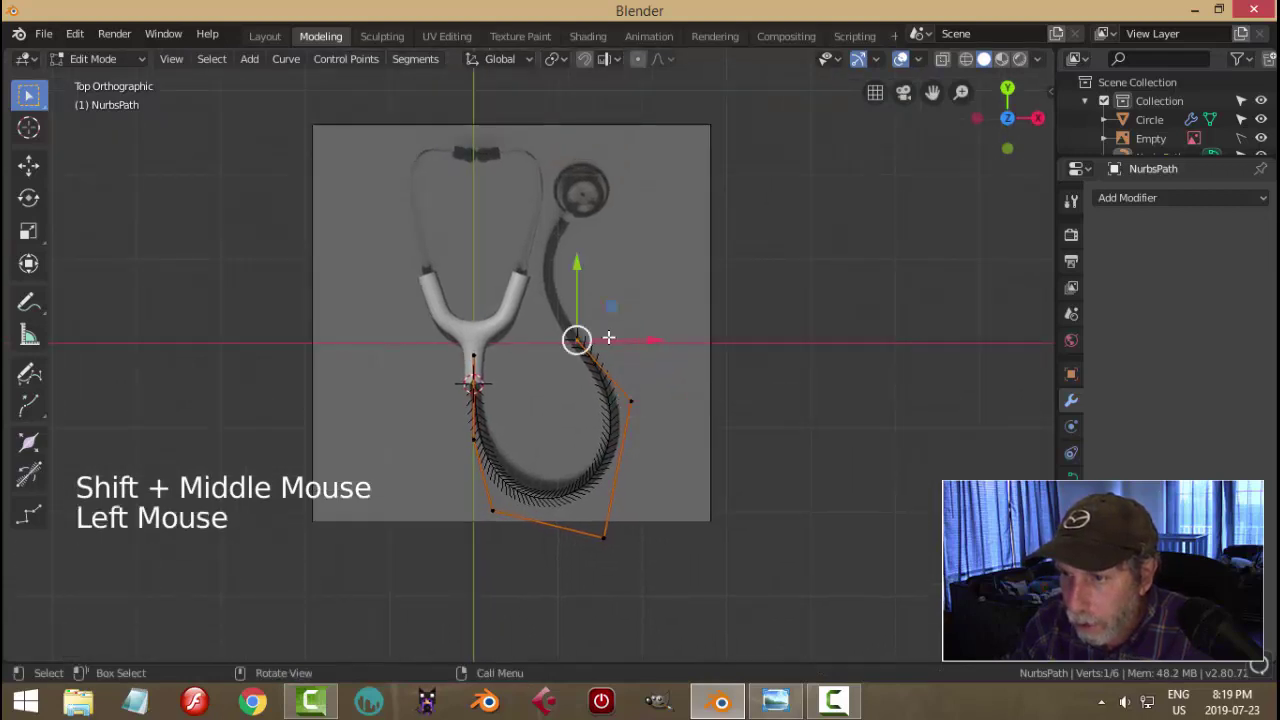
pyautogui.press('e')
pyautogui.click(578, 275)
pyautogui.press('e')
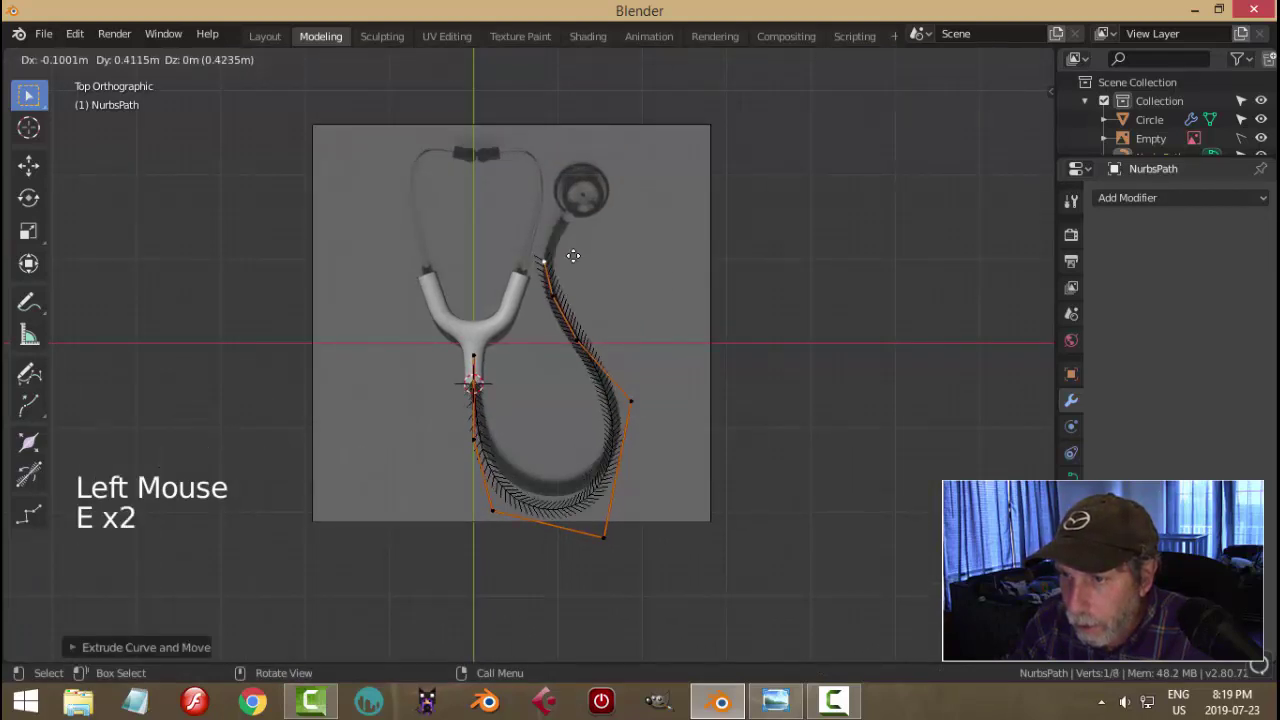
pyautogui.click(571, 255)
pyautogui.press('e')
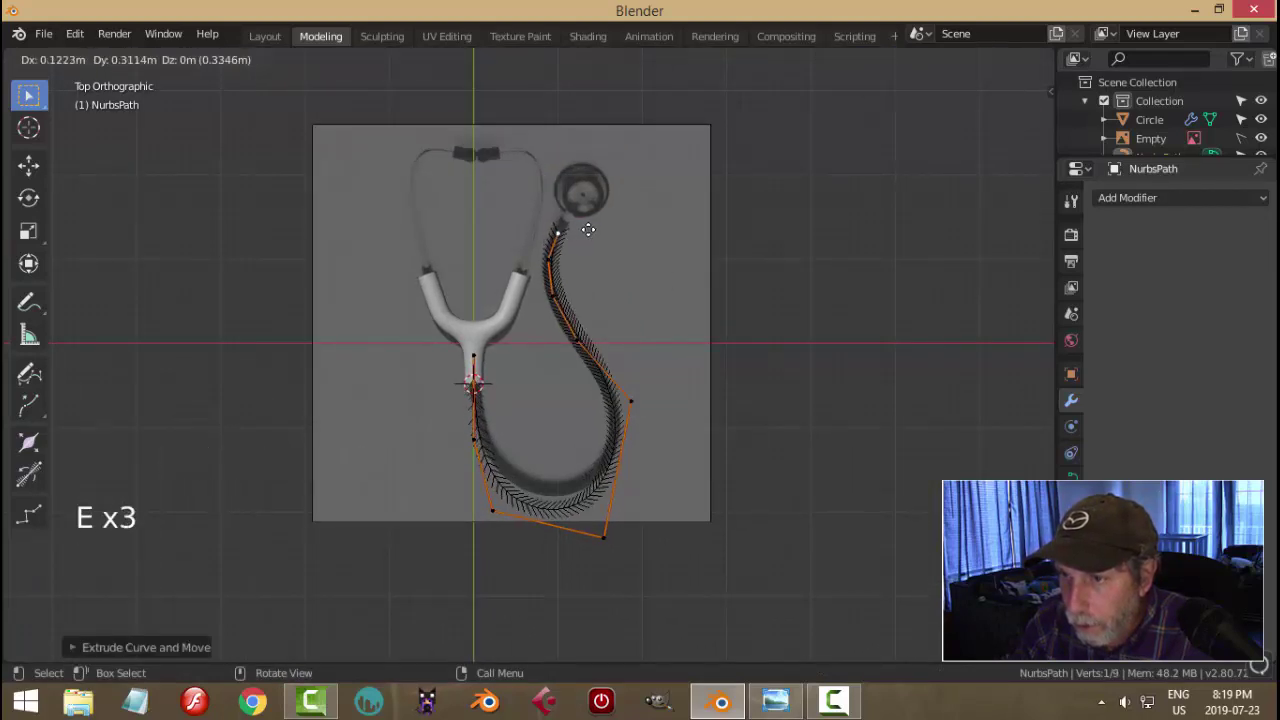
pyautogui.click(588, 230)
# - Nudge the two control points in the hose's upper middle section so the path follows the reference centreline
pyautogui.scroll(3, 649, 266)
pyautogui.keyDown('shift'); pyautogui.moveTo(649, 266); pyautogui.dragTo(620, 349, button='middle'); pyautogui.keyUp('shift')
pyautogui.click(545, 321)
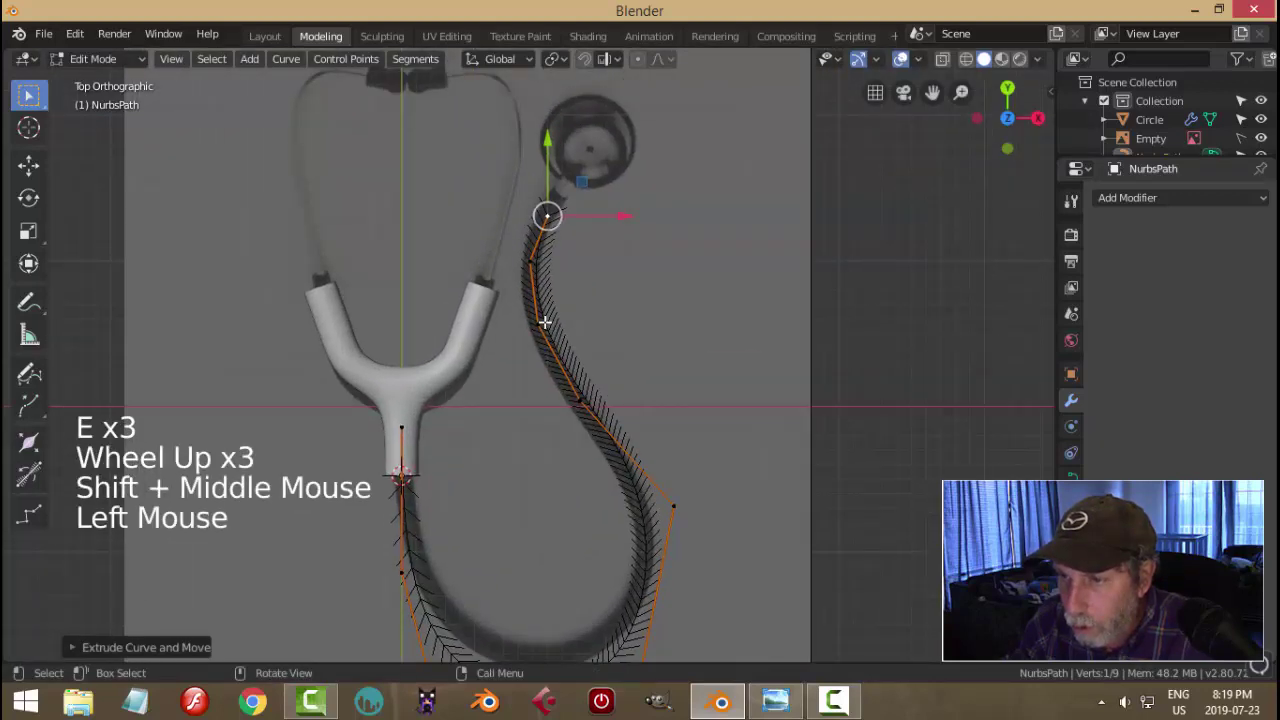
pyautogui.press('g')
pyautogui.click(576, 402)
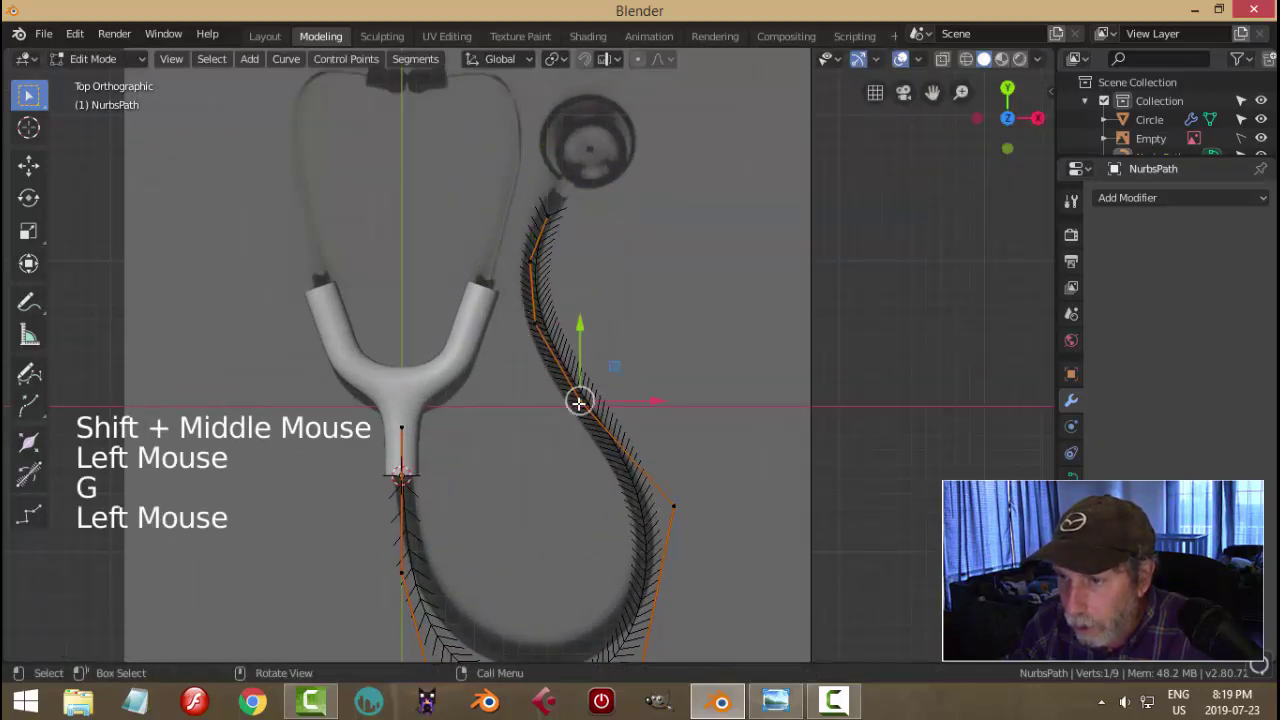
pyautogui.press('g')
pyautogui.click(574, 398)
# - Extrude a short final control point from the path's end to the chest piece connector and leave Edit Mode
pyautogui.click(552, 208)
pyautogui.press('e')
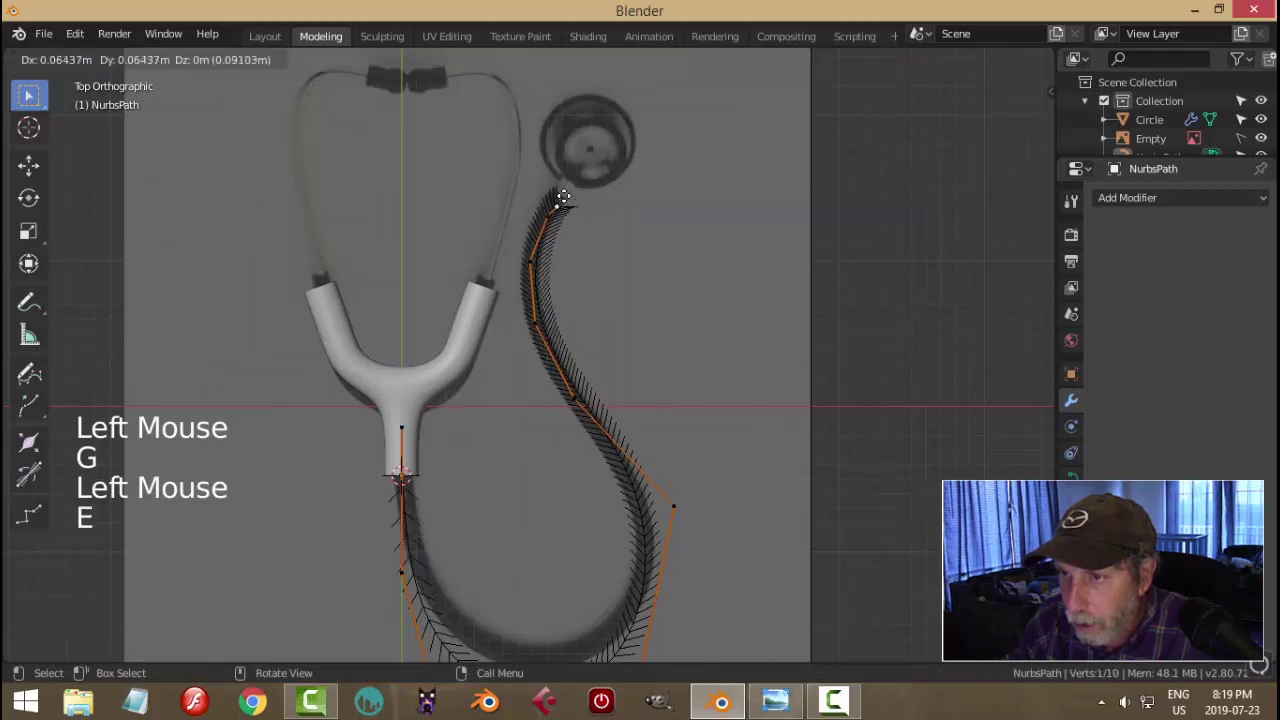
pyautogui.click(563, 194)
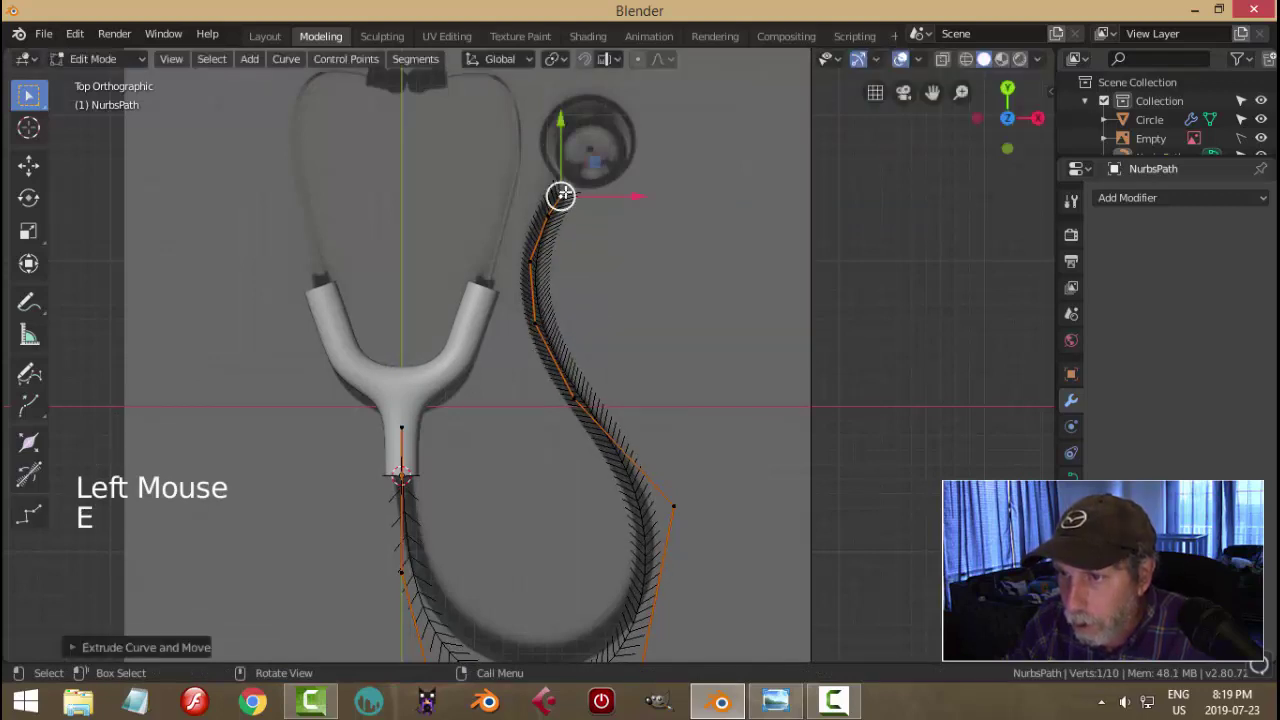
pyautogui.press('Tab')
# - Back in Edit Mode, move the two lowest control points upward to fit the path to the bottom of the hose loop
pyautogui.scroll(-4, 656, 420)
pyautogui.press('Tab')
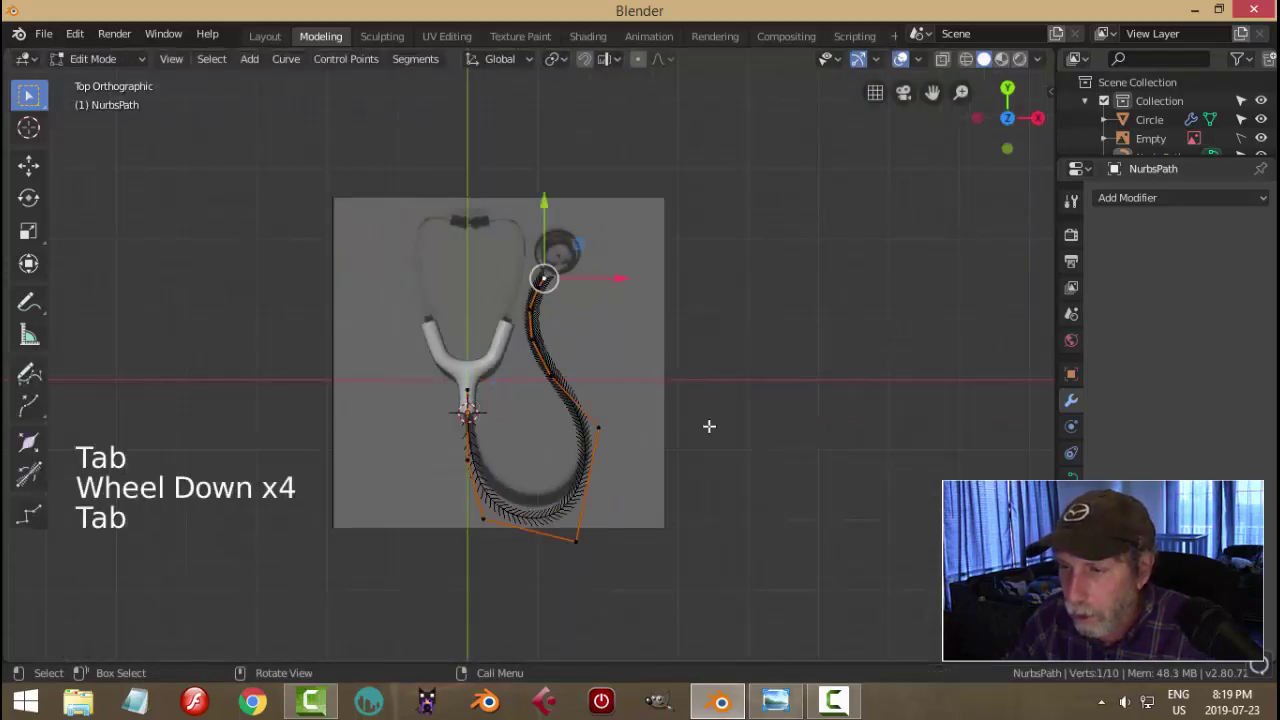
pyautogui.keyDown('shift'); pyautogui.moveTo(609, 549); pyautogui.dragTo(623, 437, button='middle'); pyautogui.keyUp('shift')
pyautogui.scroll(2, 609, 466)
pyautogui.click(598, 474)
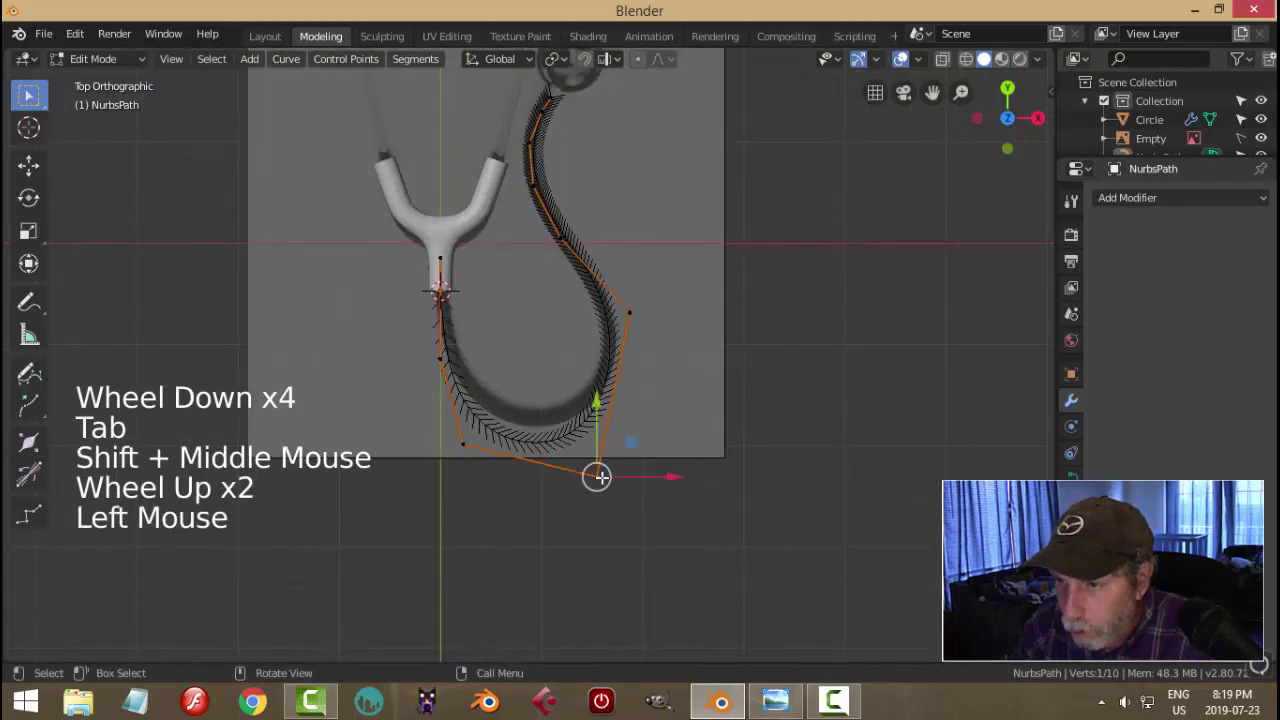
pyautogui.press('g')
pyautogui.click(597, 444)
pyautogui.click(452, 446)
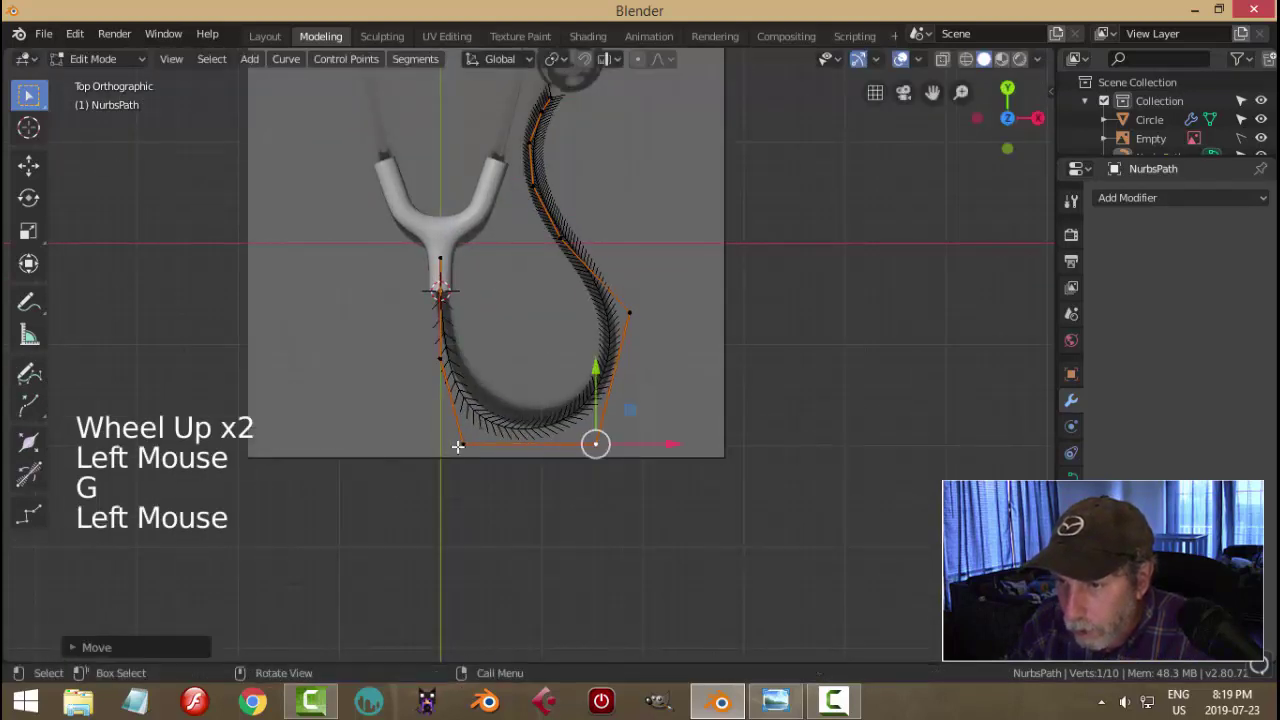
pyautogui.press('g')
pyautogui.click(481, 428)
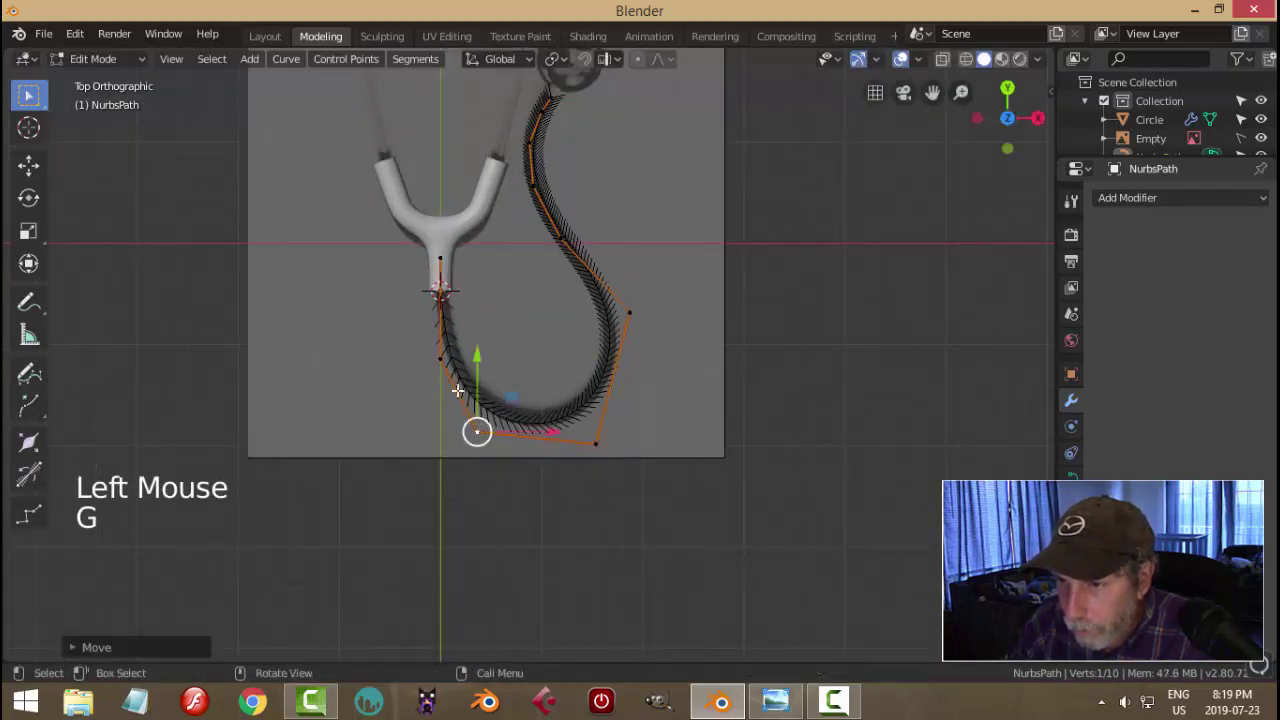
# - Fine-tune the control point below the stem and the one at the loop's lower inner bend, and return to Object Mode
pyautogui.click(441, 357)
pyautogui.press('g')
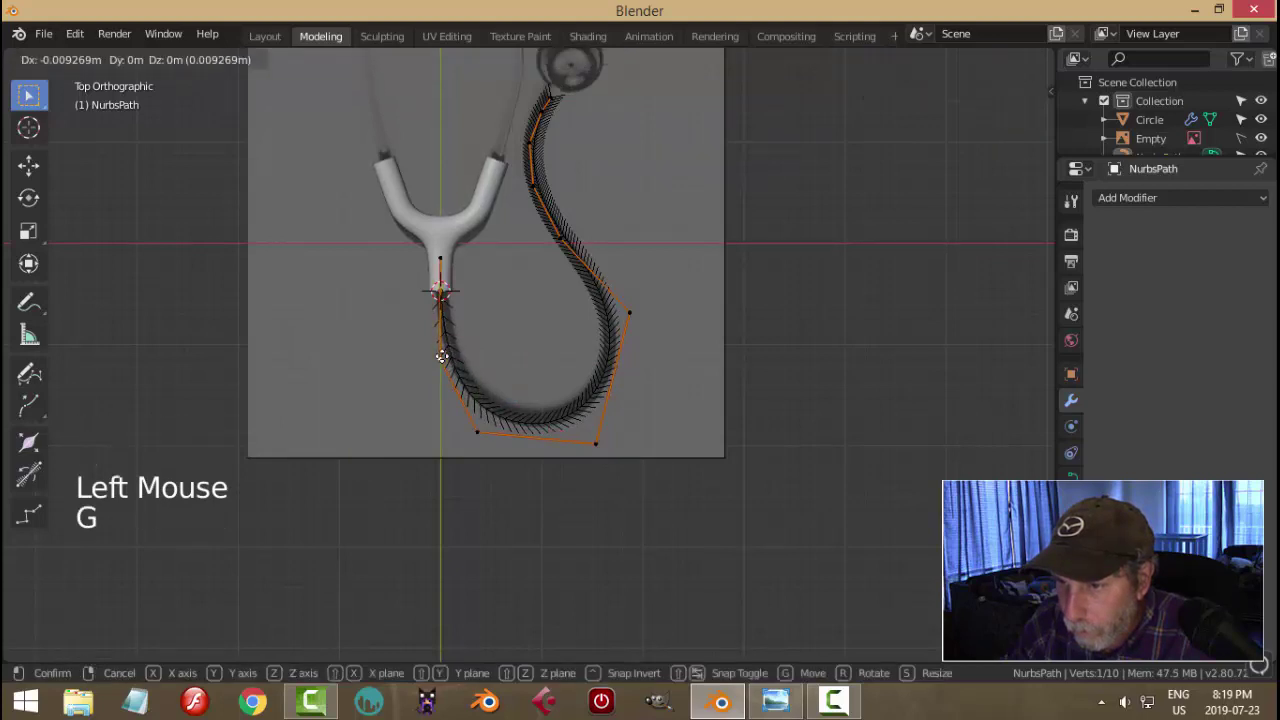
pyautogui.click(441, 357)
pyautogui.click(477, 430)
pyautogui.press('g')
pyautogui.click(477, 427)
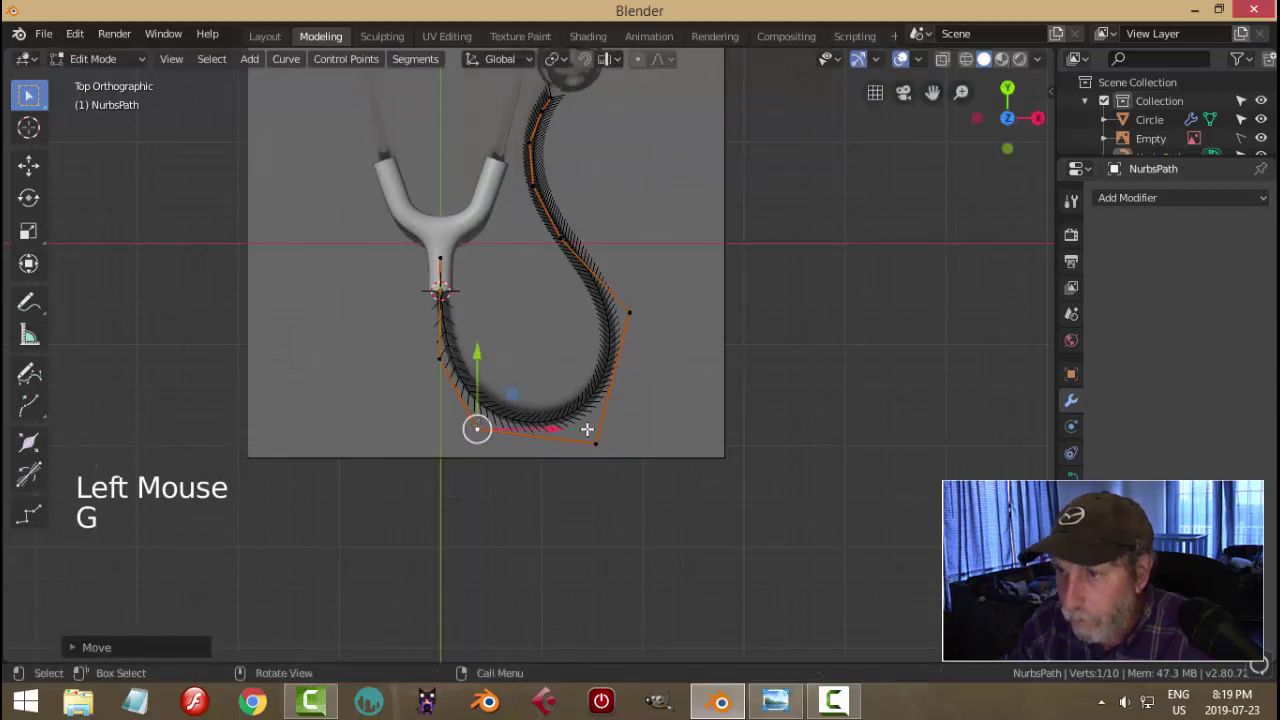
pyautogui.press('Tab')
pyautogui.scroll(-2, 669, 400)
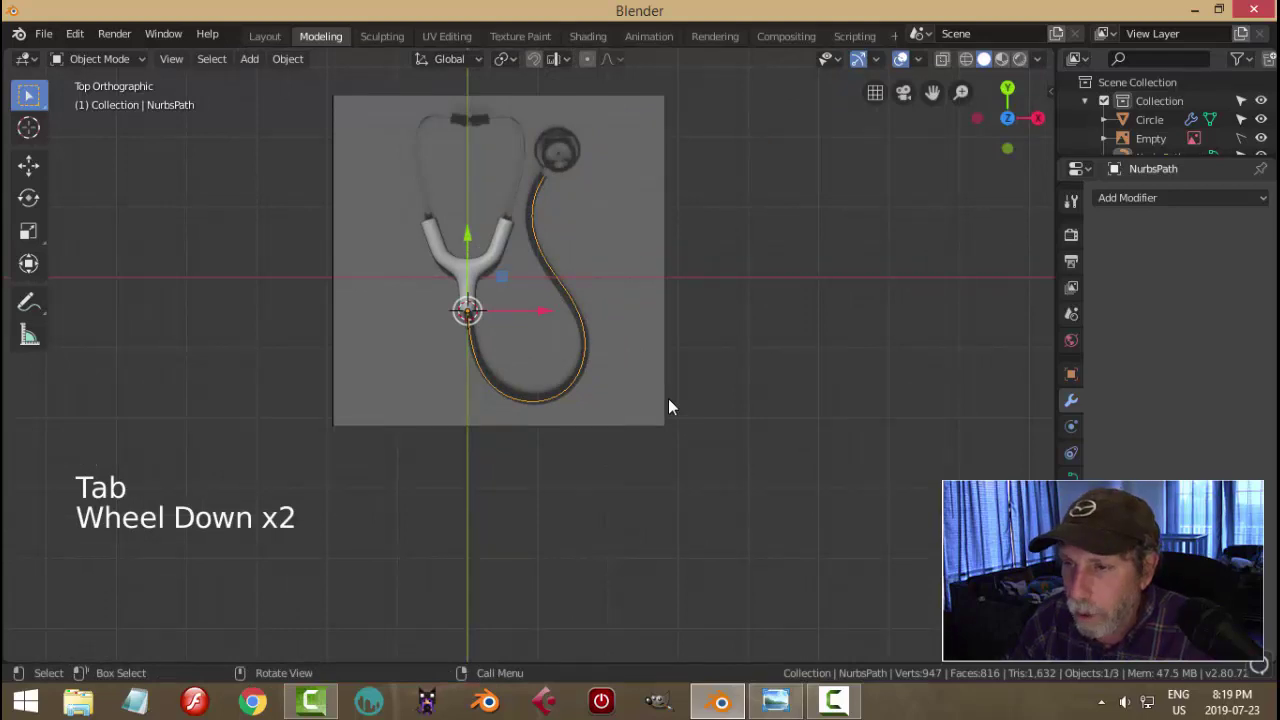
# - Set the path's geometry bevel depth to 0.07 m to give the hose thickness
pyautogui.click(1071, 481)
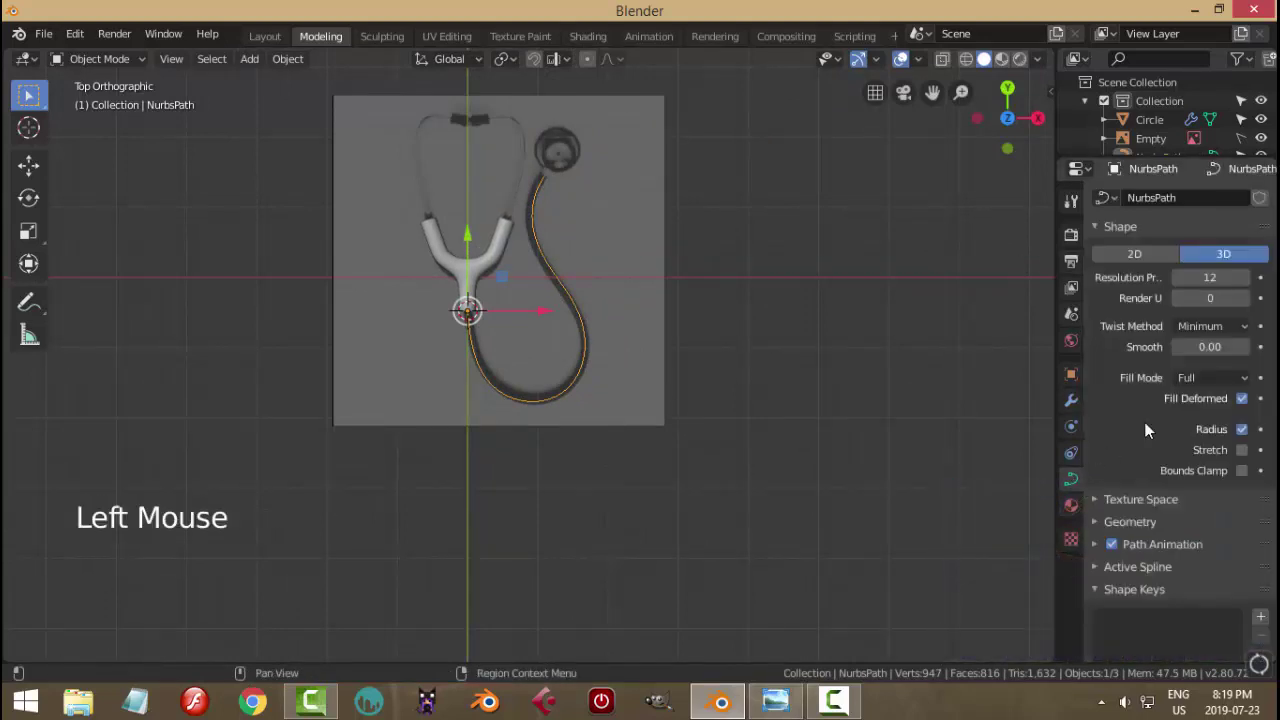
pyautogui.scroll(-4, 1230, 460)
pyautogui.scroll(1, 1209, 481)
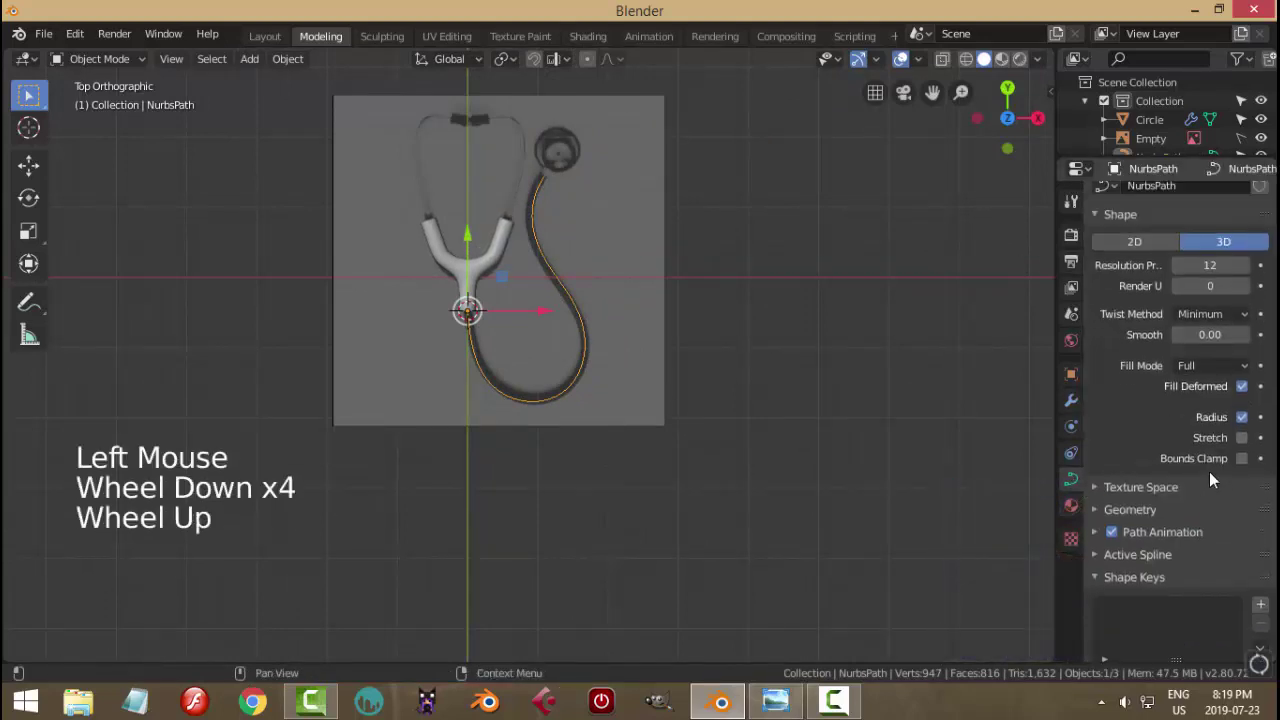
pyautogui.click(1097, 511)
pyautogui.scroll(-6, 1198, 537)
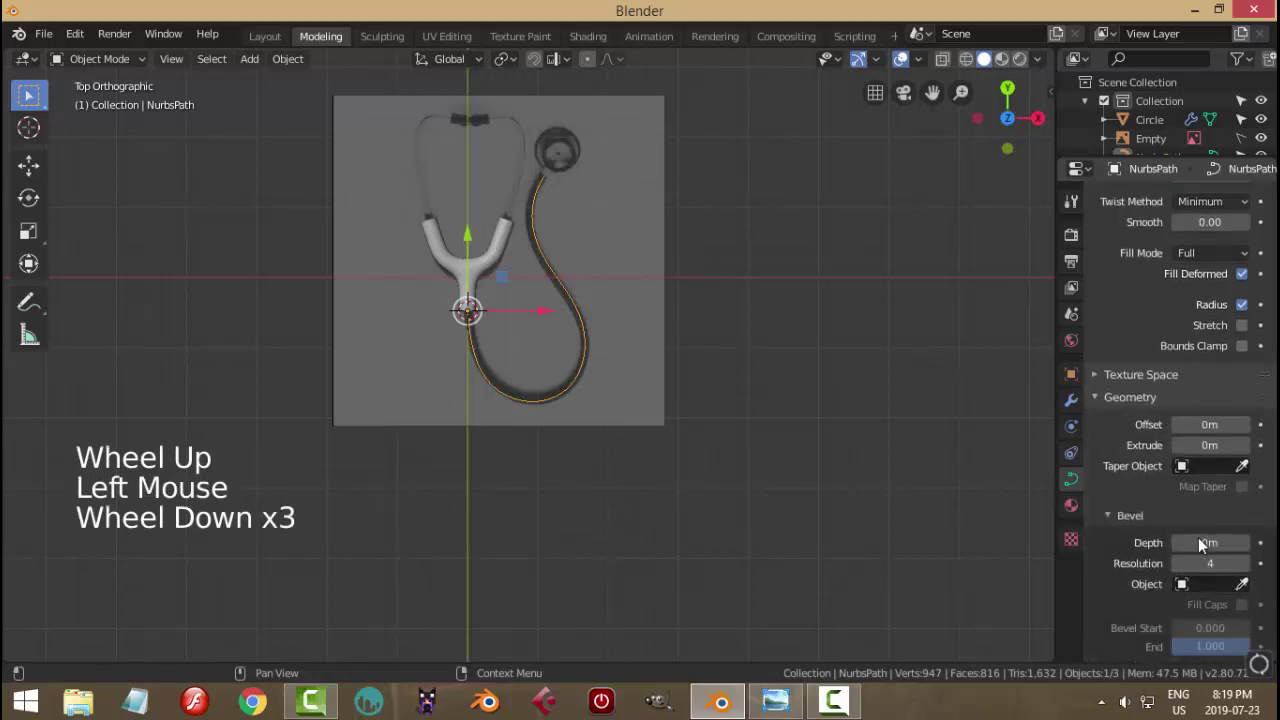
pyautogui.moveTo(1207, 430); pyautogui.dragTo(1226, 430)
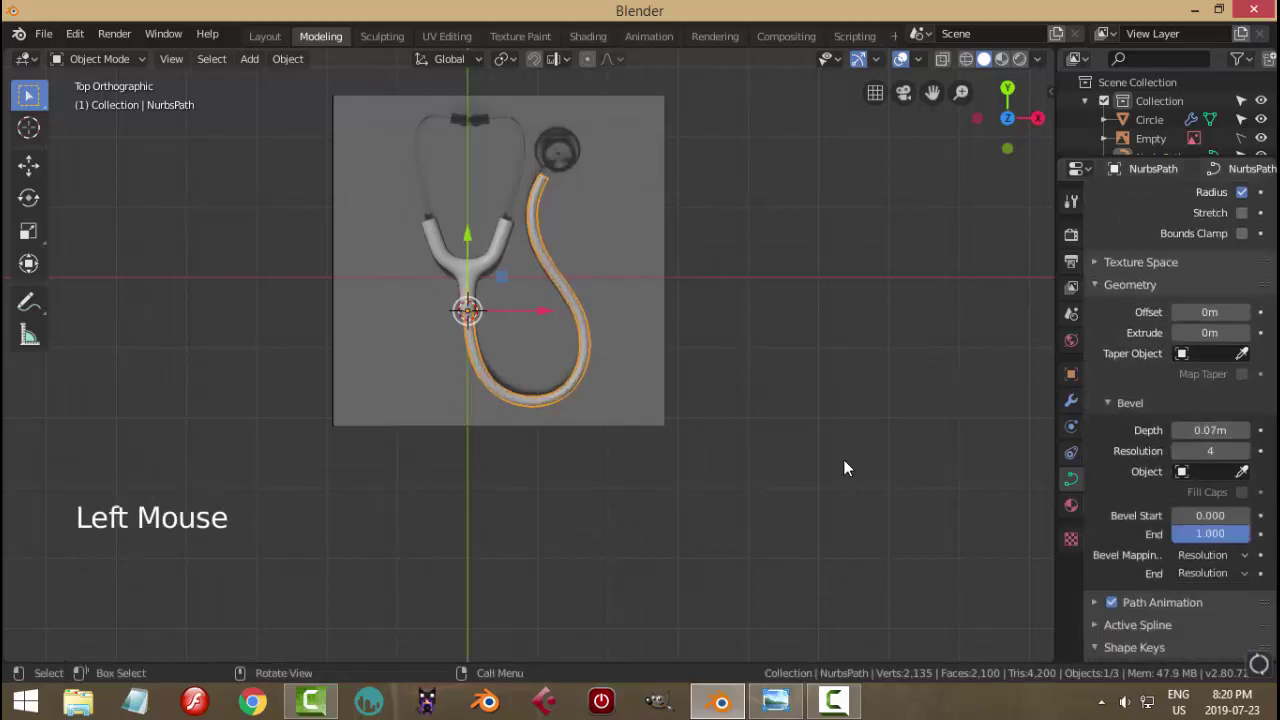
# - View the hose where it meets the stem in perspective and increase its bevel depth to 0.08 m
pyautogui.scroll(4, 668, 446)
pyautogui.moveTo(676, 457); pyautogui.dragTo(480, 366, button='middle')
pyautogui.scroll(3, 417, 304)
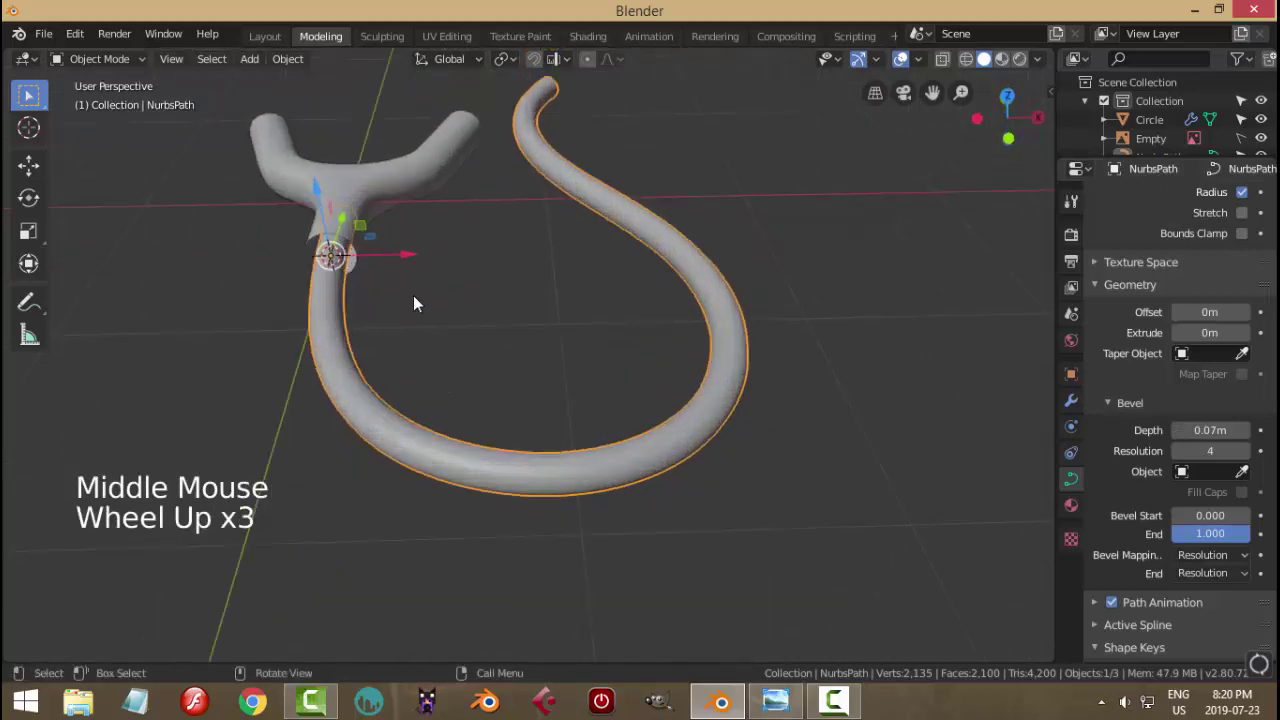
pyautogui.hotkey('alt', 'a')
pyautogui.click(317, 285)
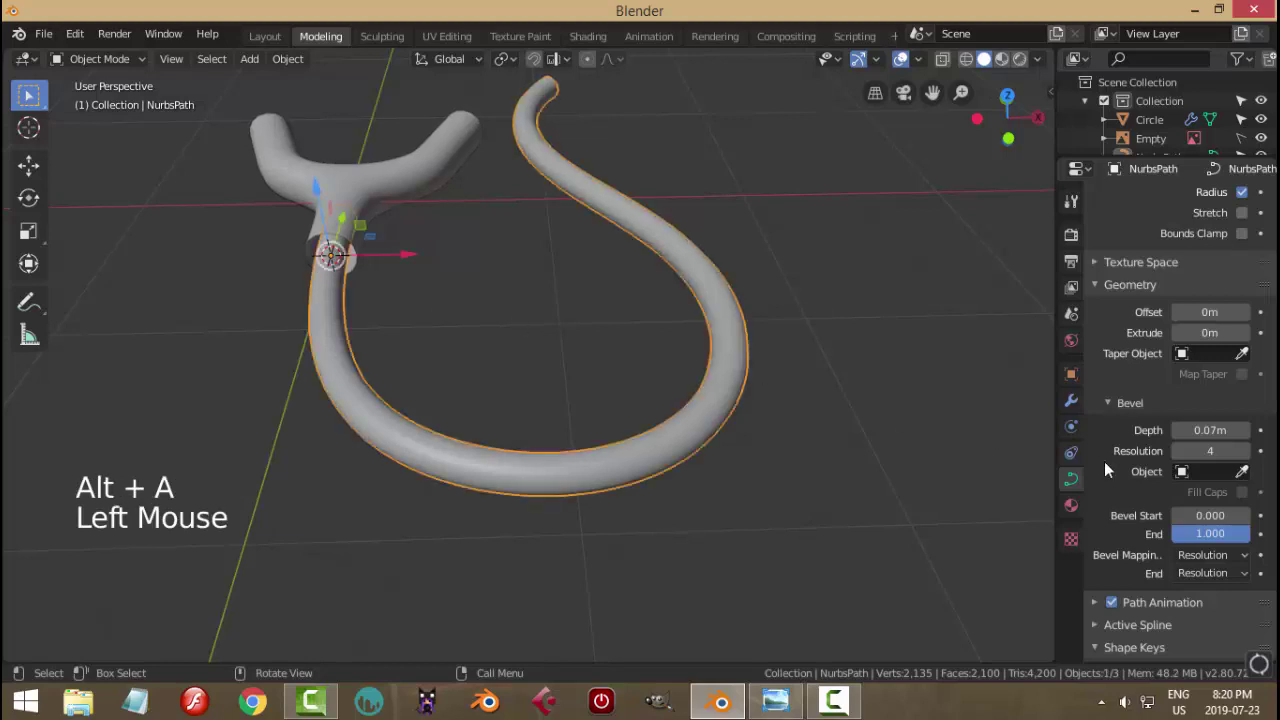
pyautogui.click(1212, 430)
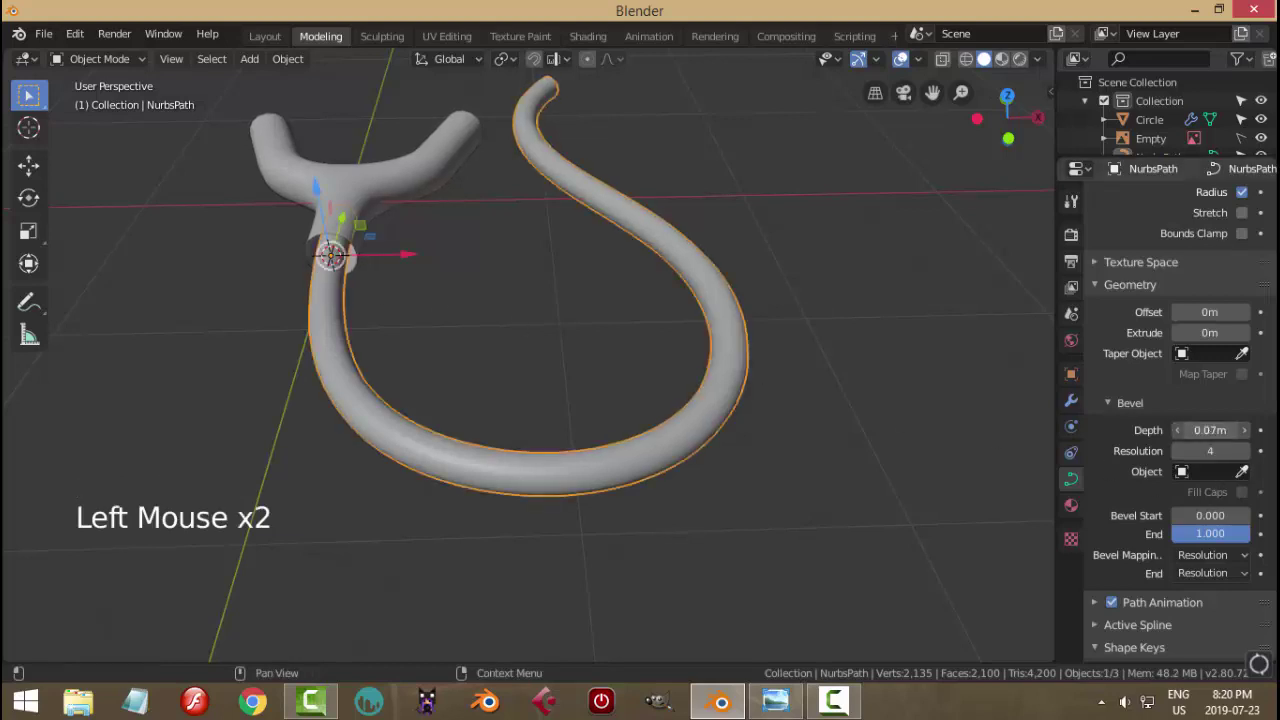
pyautogui.moveTo(1212, 430); pyautogui.dragTo(1221, 430)
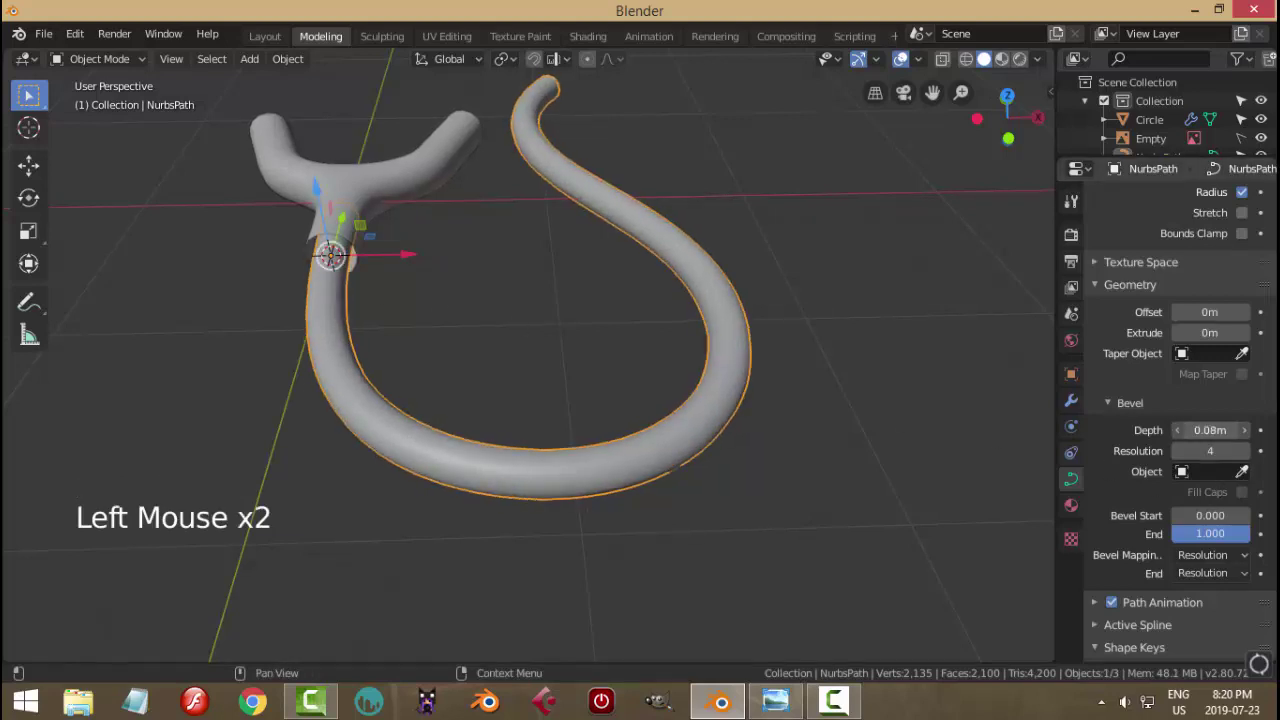
# - Open the Y-shaped junction in Edit Mode and turn on its Subdivision modifier's on-cage display
pyautogui.click(398, 219)
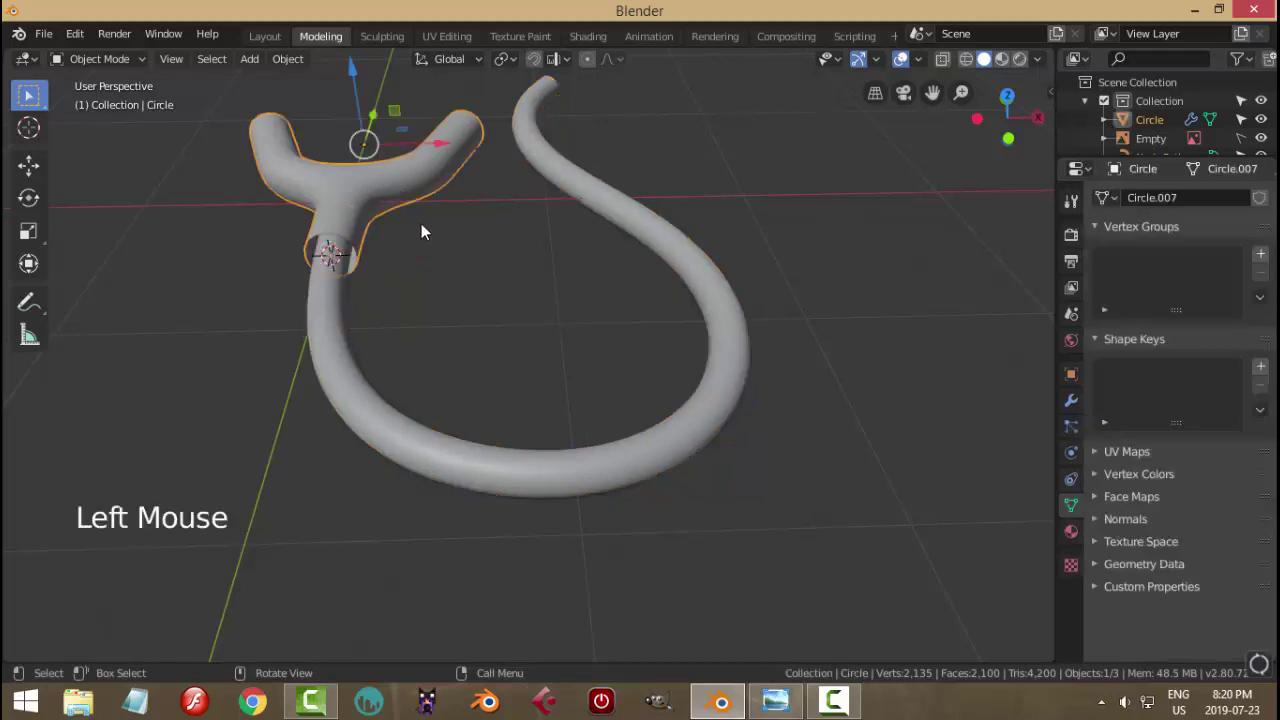
pyautogui.press('Tab')
pyautogui.keyDown('shift'); pyautogui.moveTo(417, 246); pyautogui.dragTo(551, 325, button='middle'); pyautogui.keyUp('shift')
pyautogui.scroll(1, 551, 325)
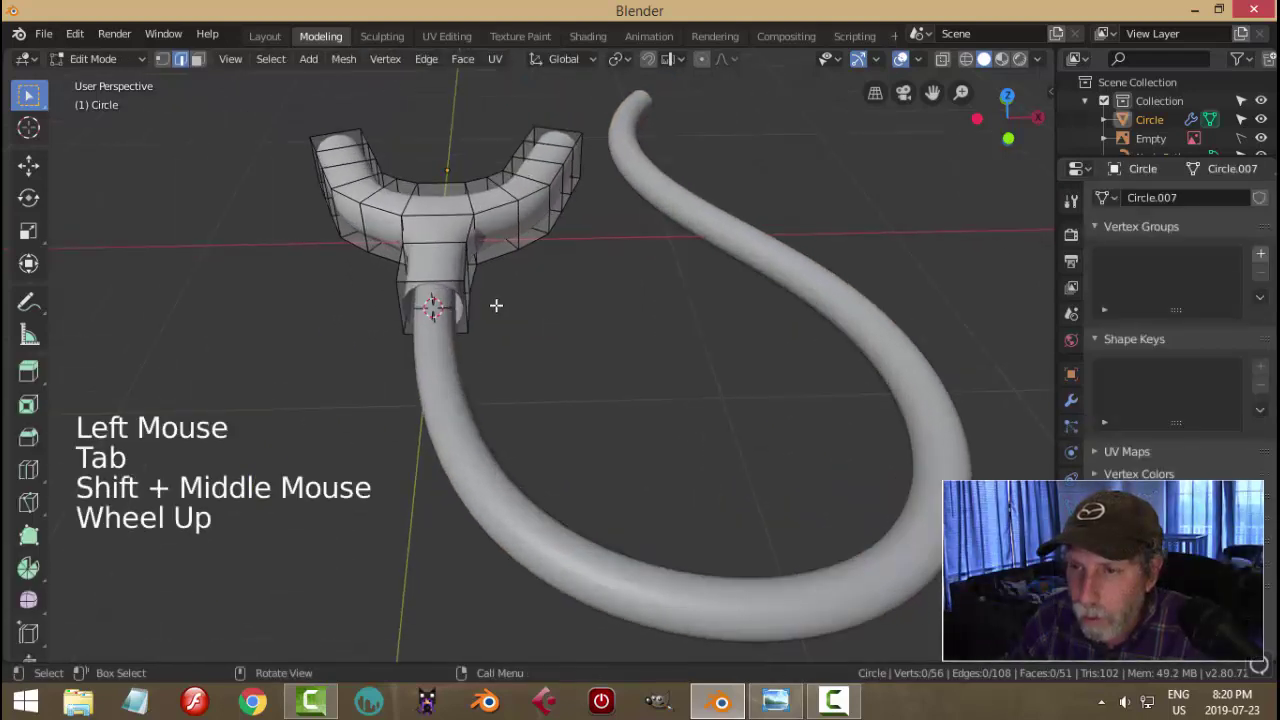
pyautogui.click(1071, 401)
pyautogui.click(1206, 227)
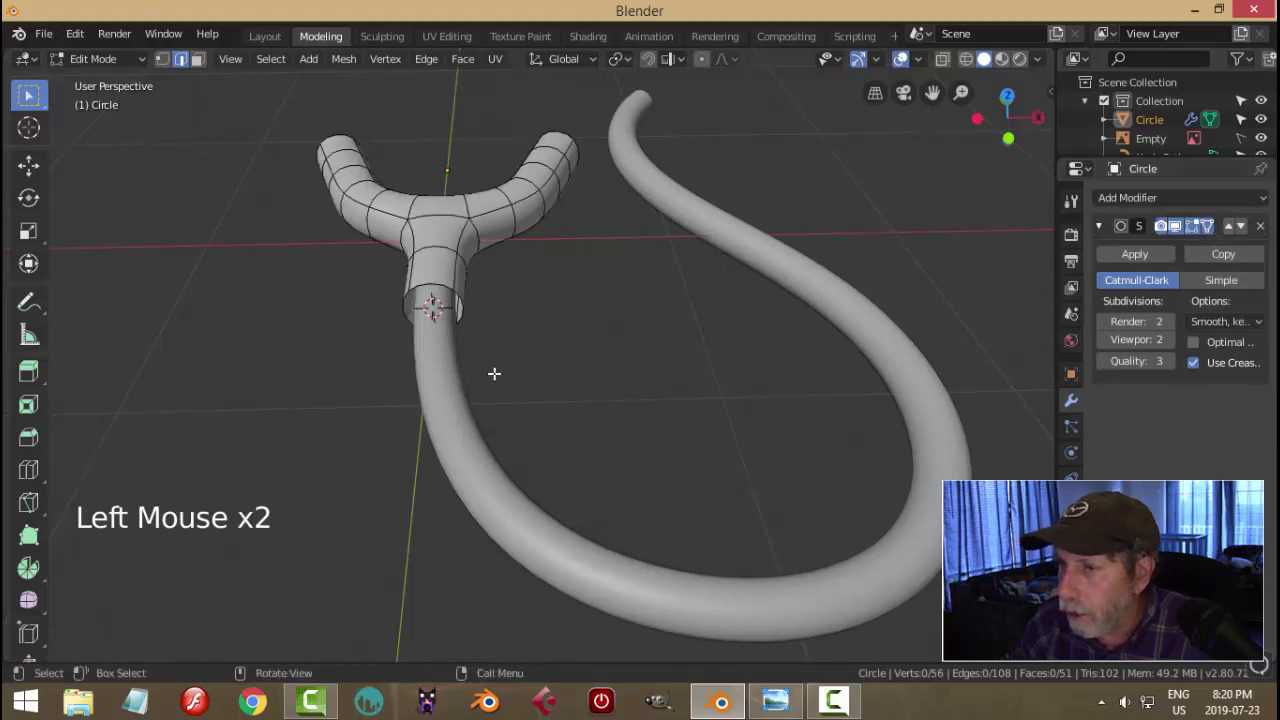
# - Extrude the open edge loop at the bottom of the junction's stem and scale it inward around the hose
pyautogui.keyDown('alt'); pyautogui.keyDown('shift'); pyautogui.click(437, 288); pyautogui.keyUp('shift'); pyautogui.keyUp('alt')
pyautogui.scroll(2, 583, 335)
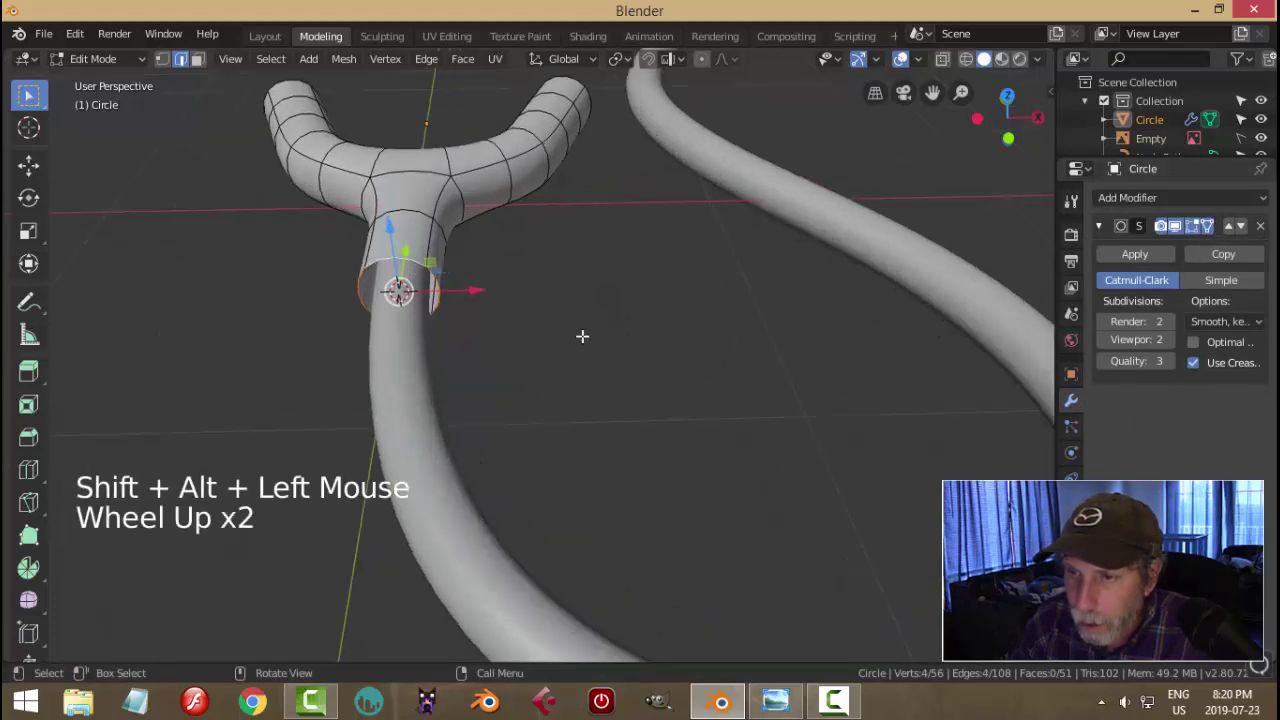
pyautogui.press('e')
pyautogui.press('s')
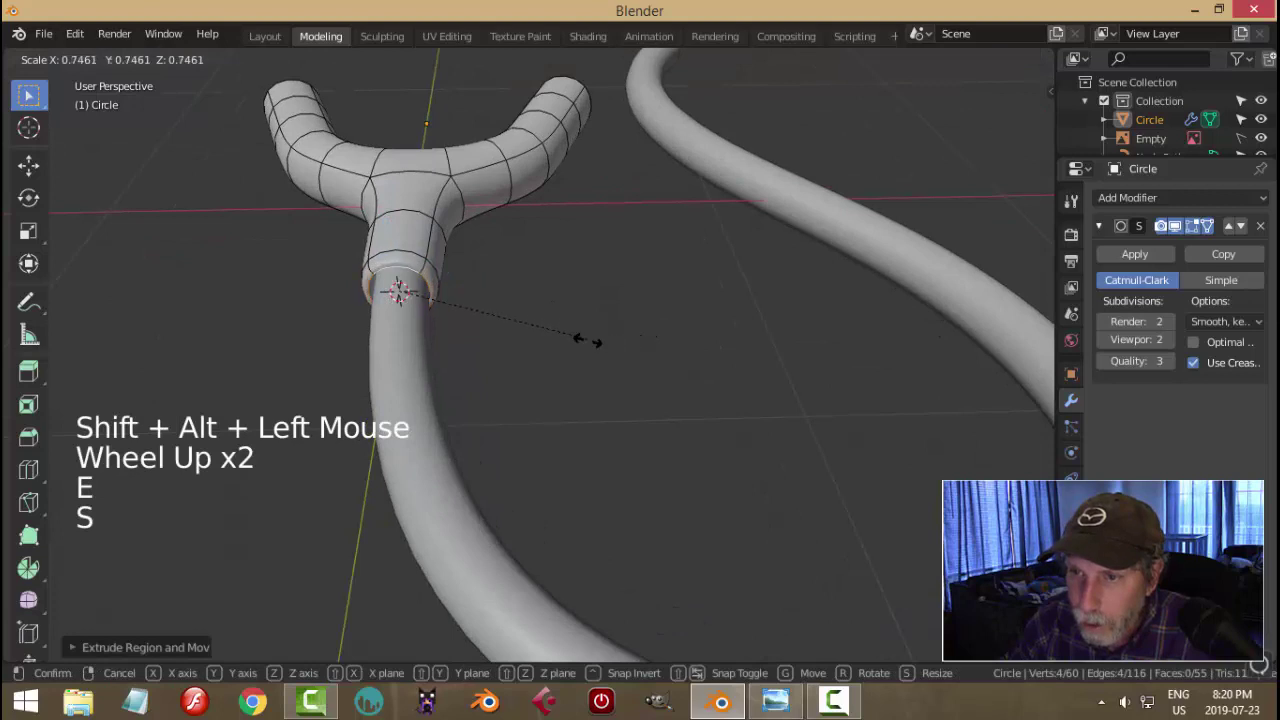
pyautogui.click(530, 341)
pyautogui.moveTo(530, 341); pyautogui.dragTo(566, 311, button='middle')
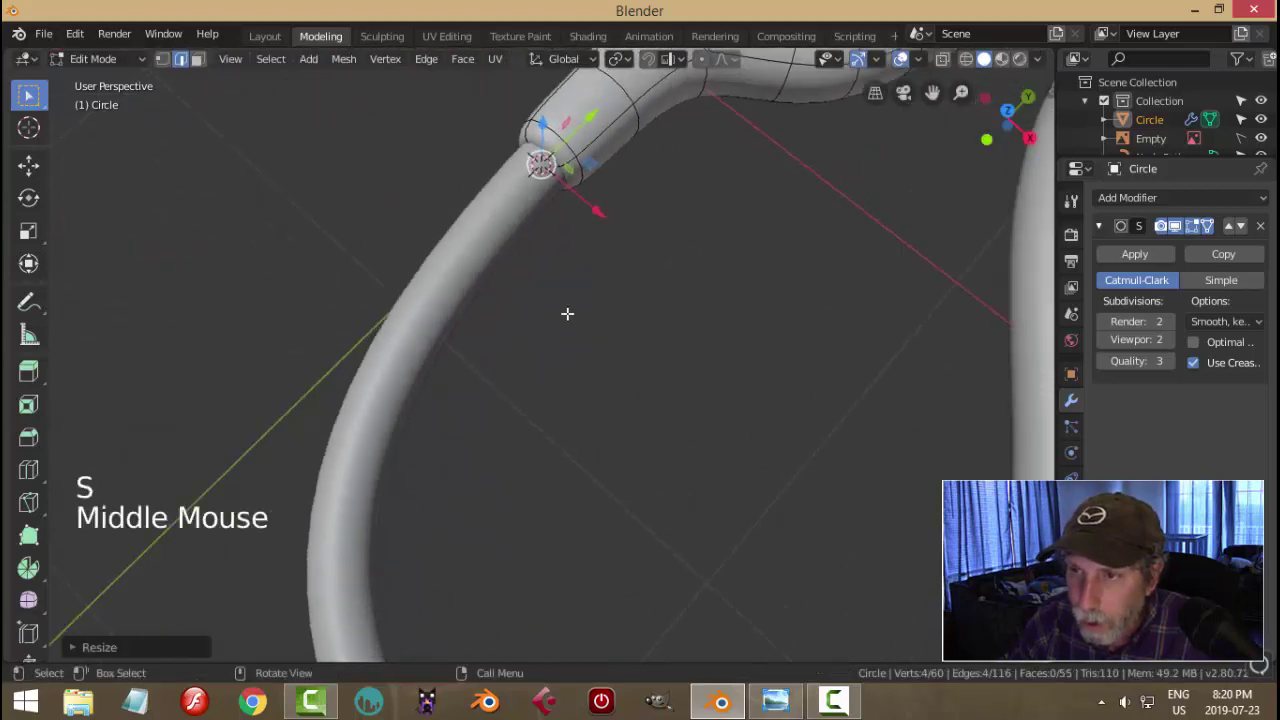
pyautogui.scroll(2, 610, 300)
pyautogui.keyDown('shift'); pyautogui.moveTo(657, 294); pyautogui.dragTo(612, 495, button='middle'); pyautogui.keyUp('shift')
pyautogui.scroll(1, 612, 495)
pyautogui.scroll(2, 630, 400)
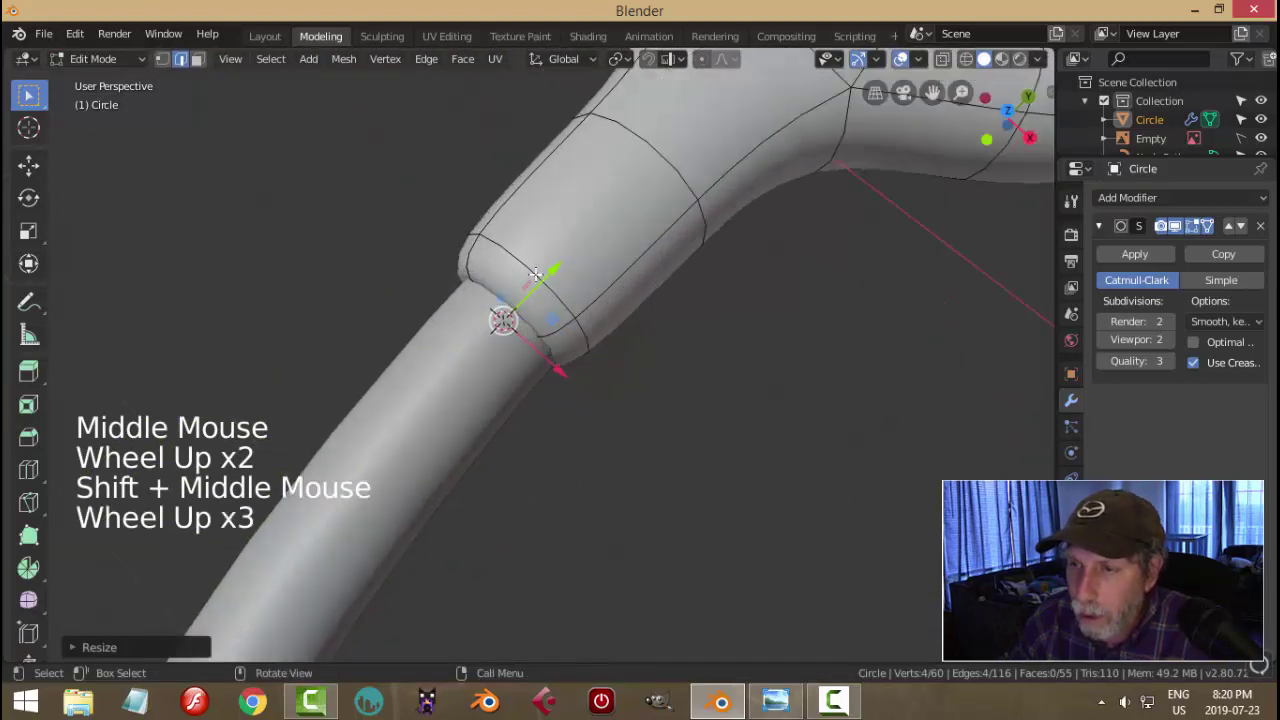
# - Add a loop cut close to the stem's open end to sharpen its rim, and return to Object Mode
pyautogui.hotkey('ctrl', 'r')
pyautogui.click(462, 250)
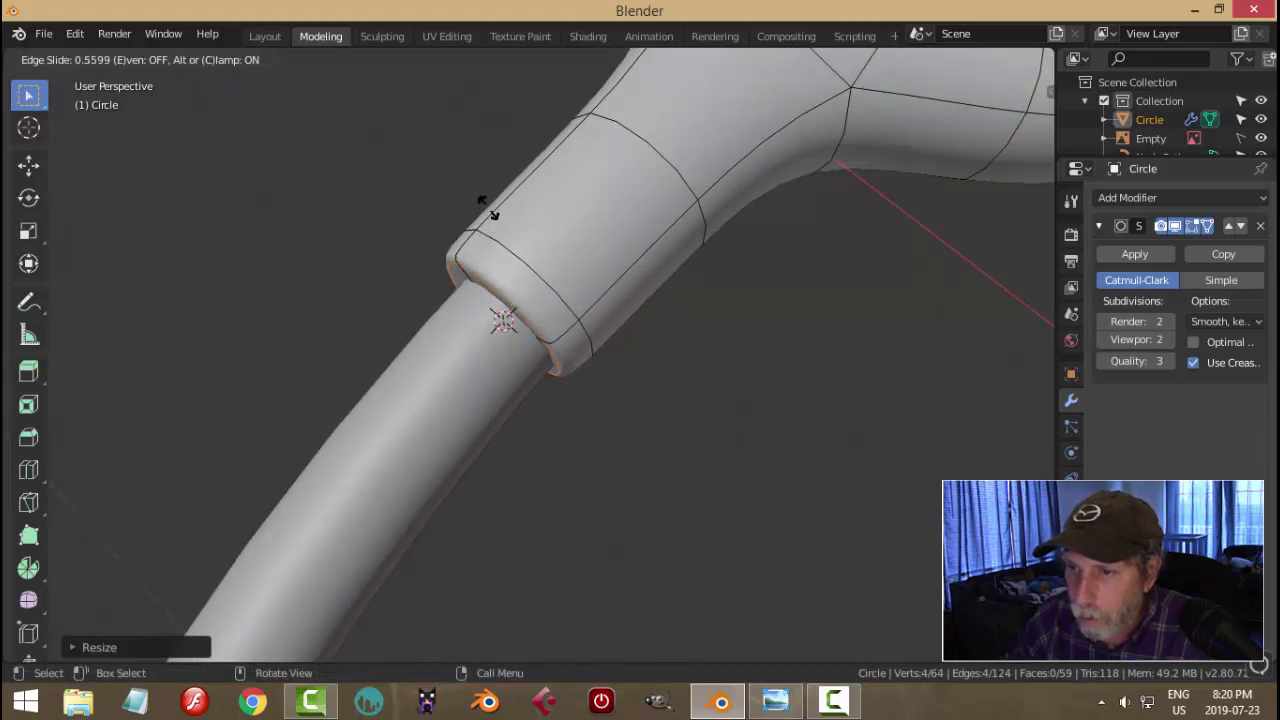
pyautogui.click(488, 208)
pyautogui.moveTo(488, 208); pyautogui.dragTo(686, 286, button='middle')
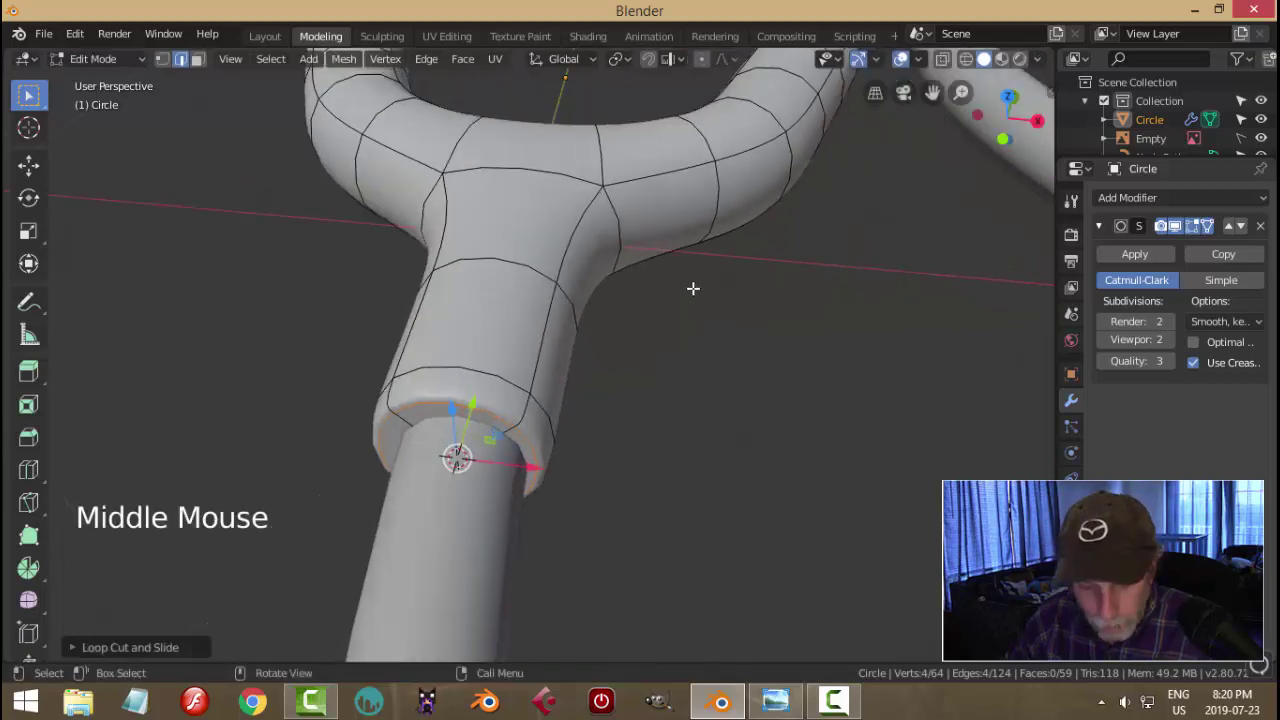
pyautogui.hotkey('alt', 'a')
pyautogui.scroll(-7, 670, 330)
pyautogui.press('Tab')
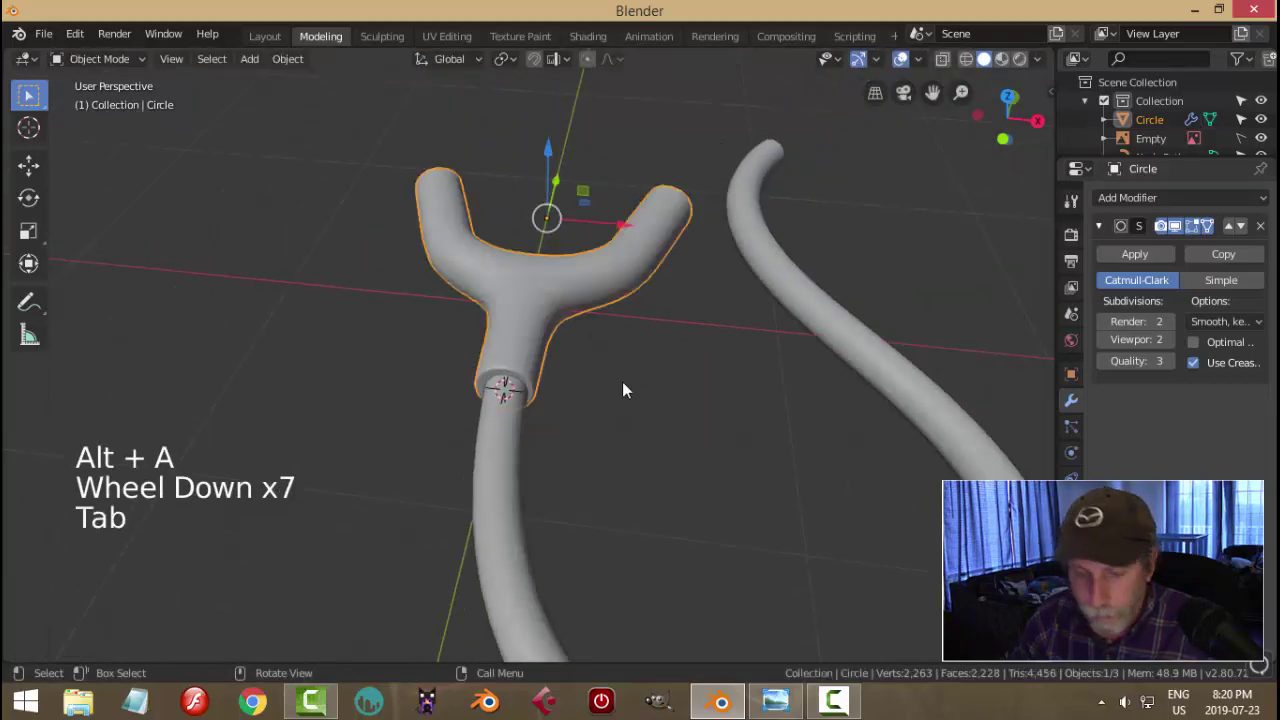
# - Check the junction and hose against the reference image in top view, up to the ear tubes and chest piece
pyautogui.hotkey('alt', 'a')
pyautogui.scroll(-4, 610, 380)
pyautogui.moveTo(600, 371); pyautogui.dragTo(583, 444, button='middle')
pyautogui.press('KP_7')
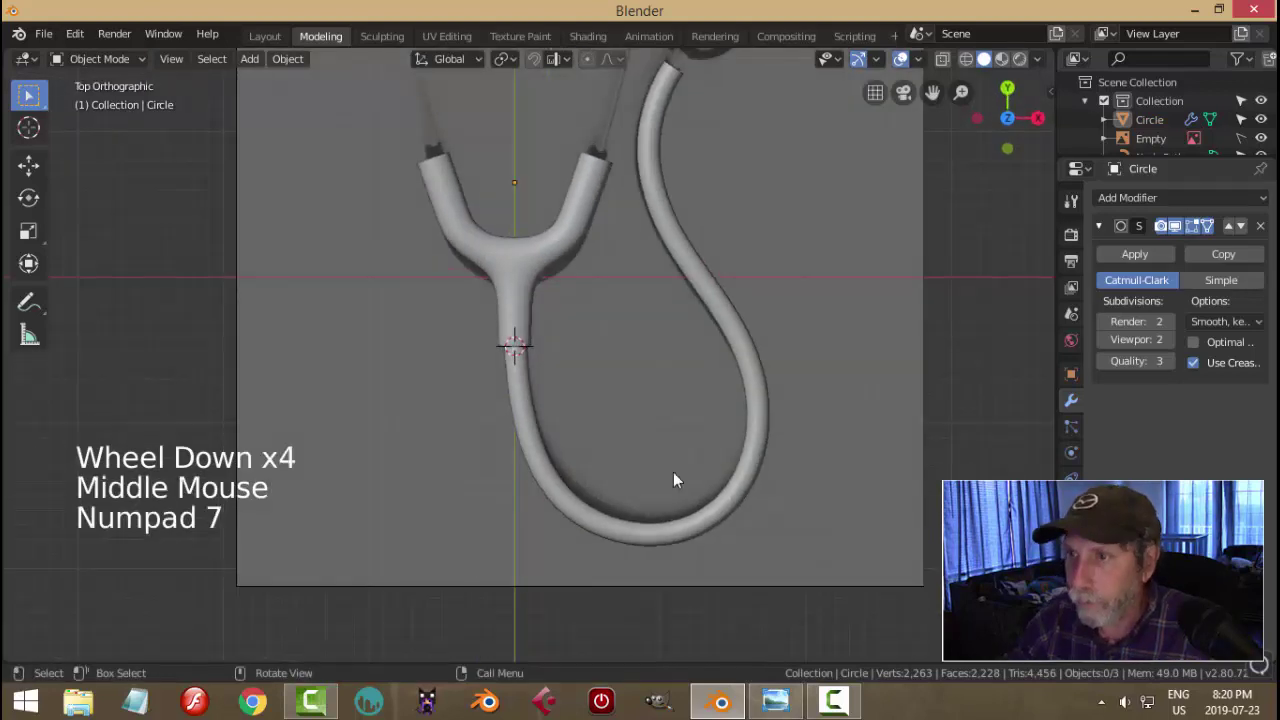
pyautogui.scroll(-2, 734, 357)
pyautogui.keyDown('shift'); pyautogui.moveTo(734, 357); pyautogui.dragTo(729, 404, button='middle'); pyautogui.keyUp('shift')
pyautogui.keyDown('shift'); pyautogui.moveTo(645, 352); pyautogui.dragTo(656, 455, button='middle'); pyautogui.keyUp('shift')
pyautogui.scroll(2, 664, 425)
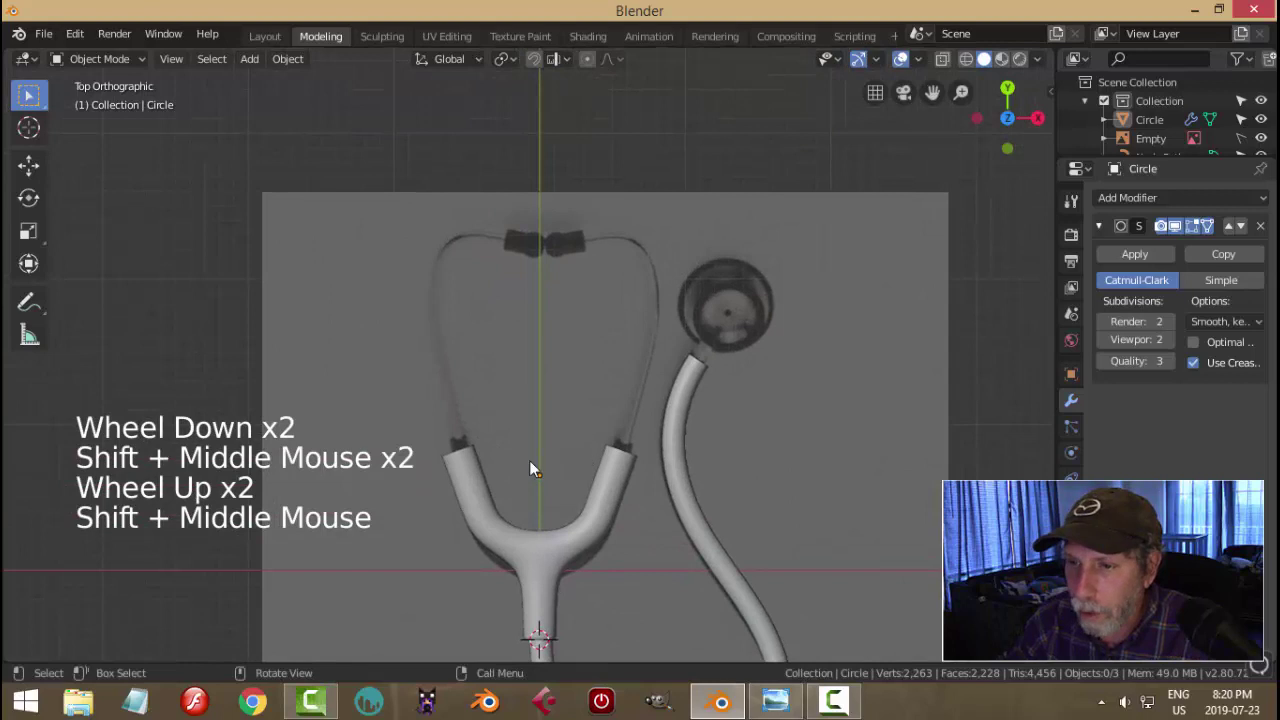
# - Select the open edge loops at both of the junction's arm ends in Edit Mode and set the pivot point to Individual Origins
pyautogui.click(466, 470)
pyautogui.press('Tab')
pyautogui.moveTo(571, 449); pyautogui.dragTo(536, 419, button='middle')
pyautogui.scroll(2, 467, 455)
pyautogui.keyDown('alt'); pyautogui.keyDown('shift'); pyautogui.click(448, 474); pyautogui.keyUp('shift'); pyautogui.keyUp('alt')
pyautogui.keyDown('alt'); pyautogui.keyDown('shift'); pyautogui.click(698, 424); pyautogui.keyUp('shift'); pyautogui.keyUp('alt')
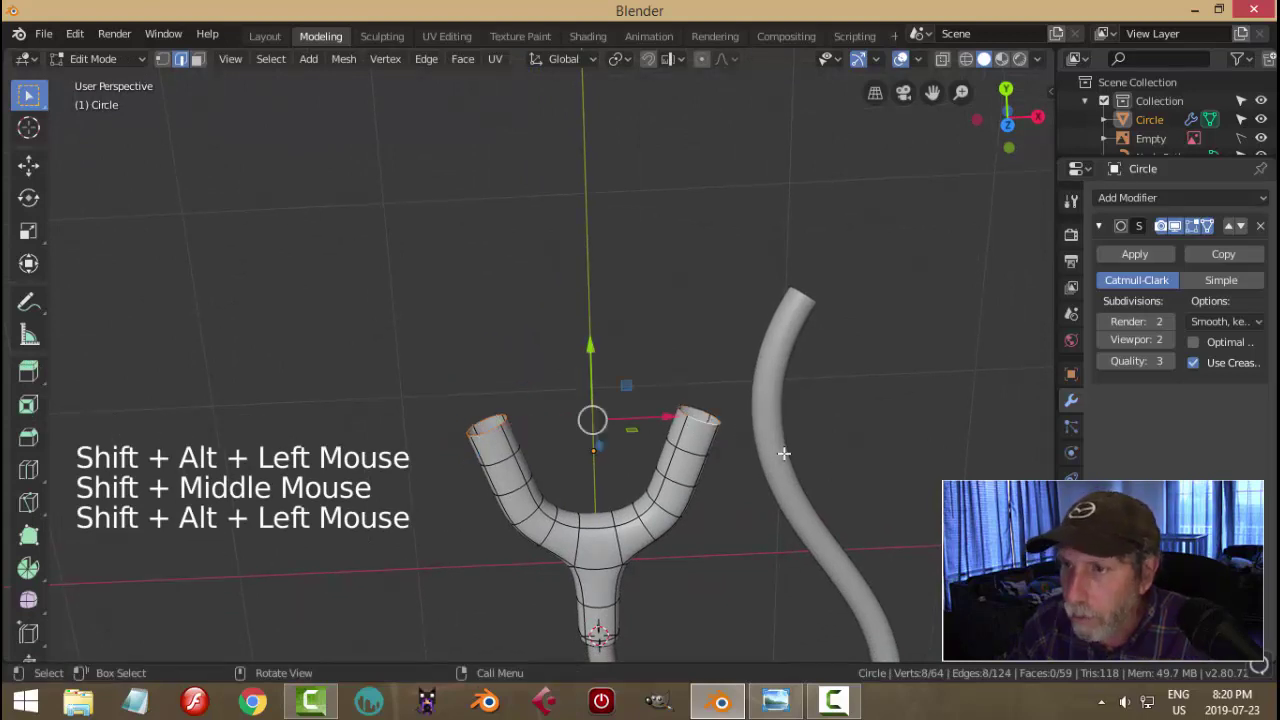
pyautogui.click(628, 57)
pyautogui.click(590, 150)
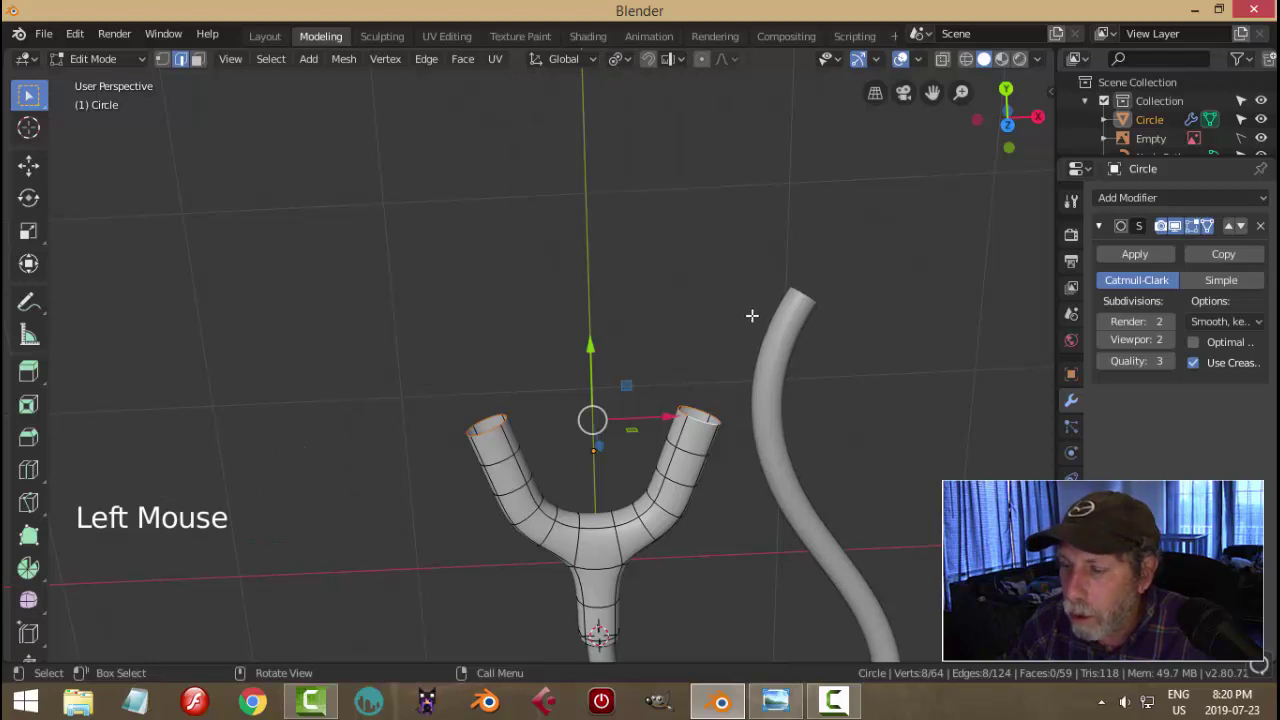
# - Extrude both arm-end loops and scale them inward to about 0.59 to form the rims
pyautogui.scroll(3, 800, 297)
pyautogui.keyDown('shift'); pyautogui.moveTo(800, 297); pyautogui.dragTo(589, 234, button='middle'); pyautogui.keyUp('shift')
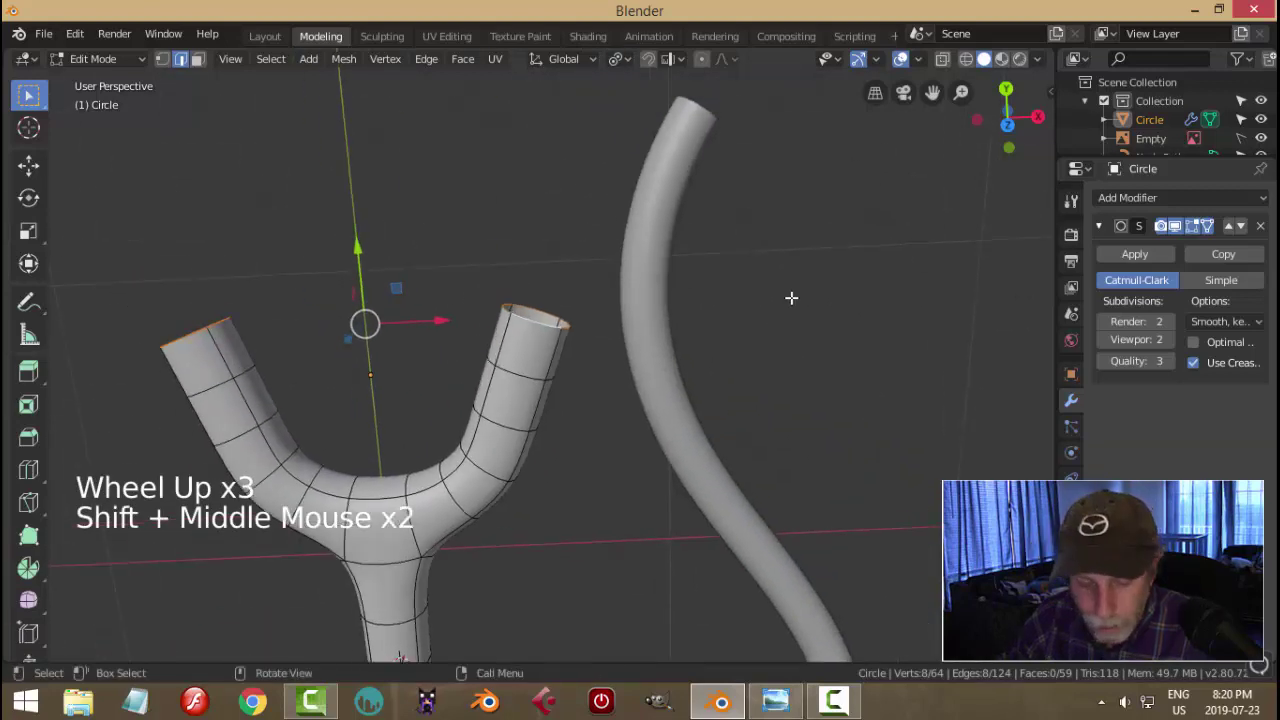
pyautogui.press('e')
pyautogui.press('s')
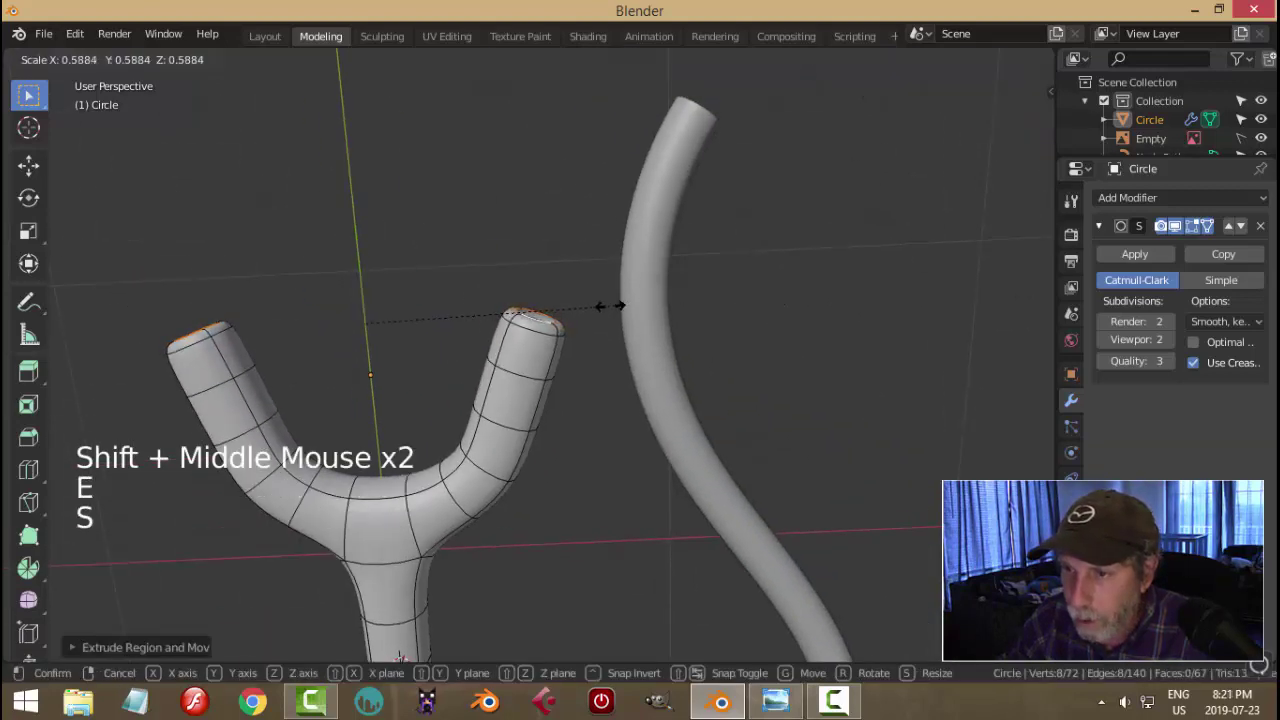
pyautogui.click(600, 308)
pyautogui.scroll(3, 602, 316)
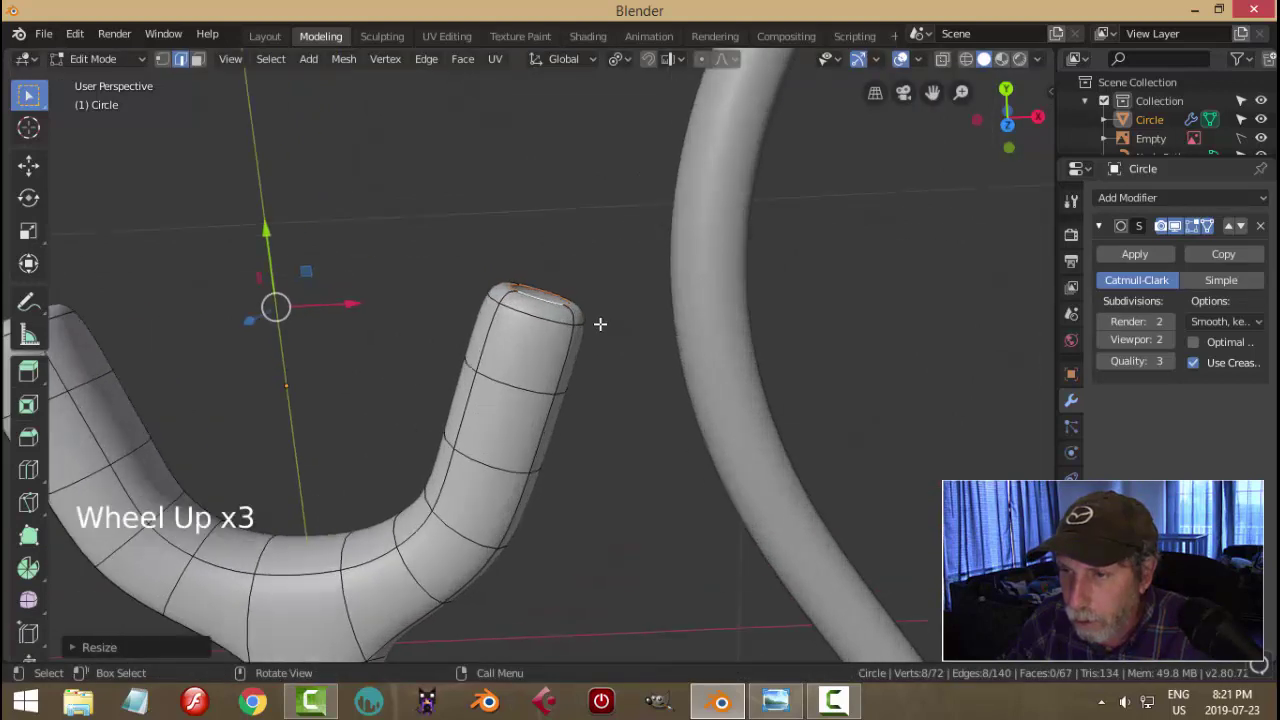
pyautogui.scroll(2, 580, 316)
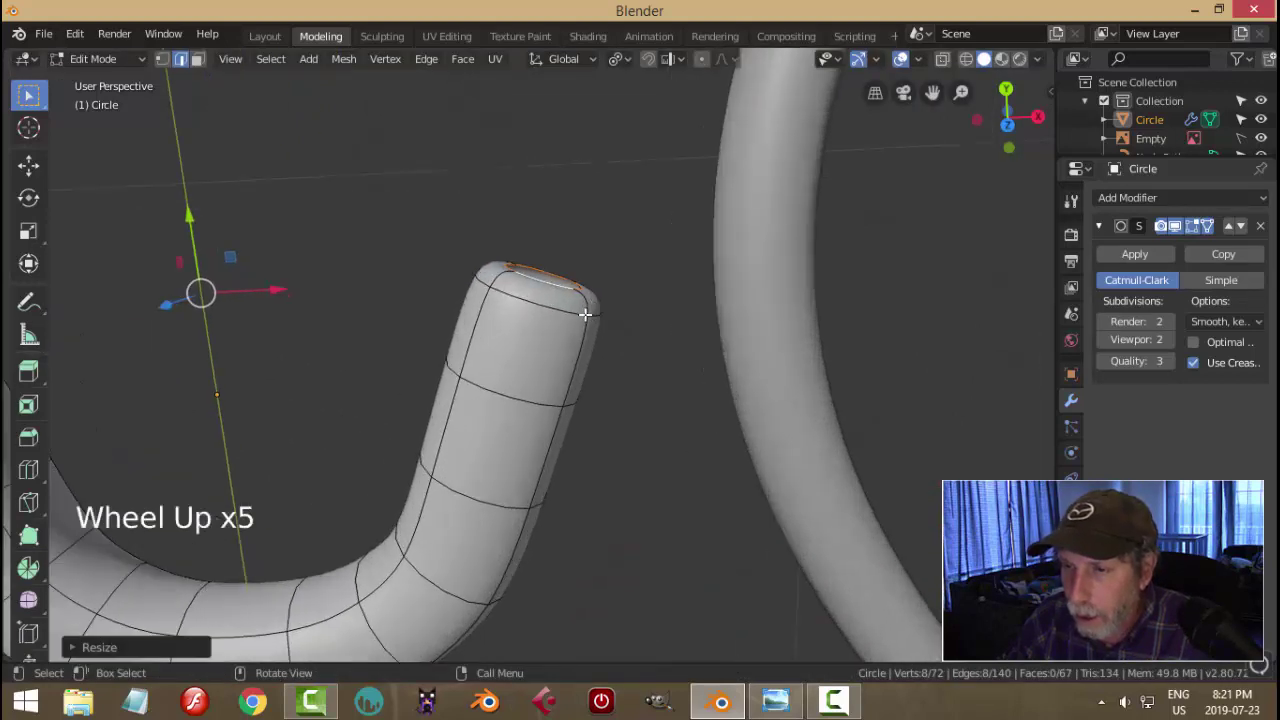
# - Turn off the modifier's on-cage display and add a loop cut close to the right arm's end
pyautogui.click(1206, 227)
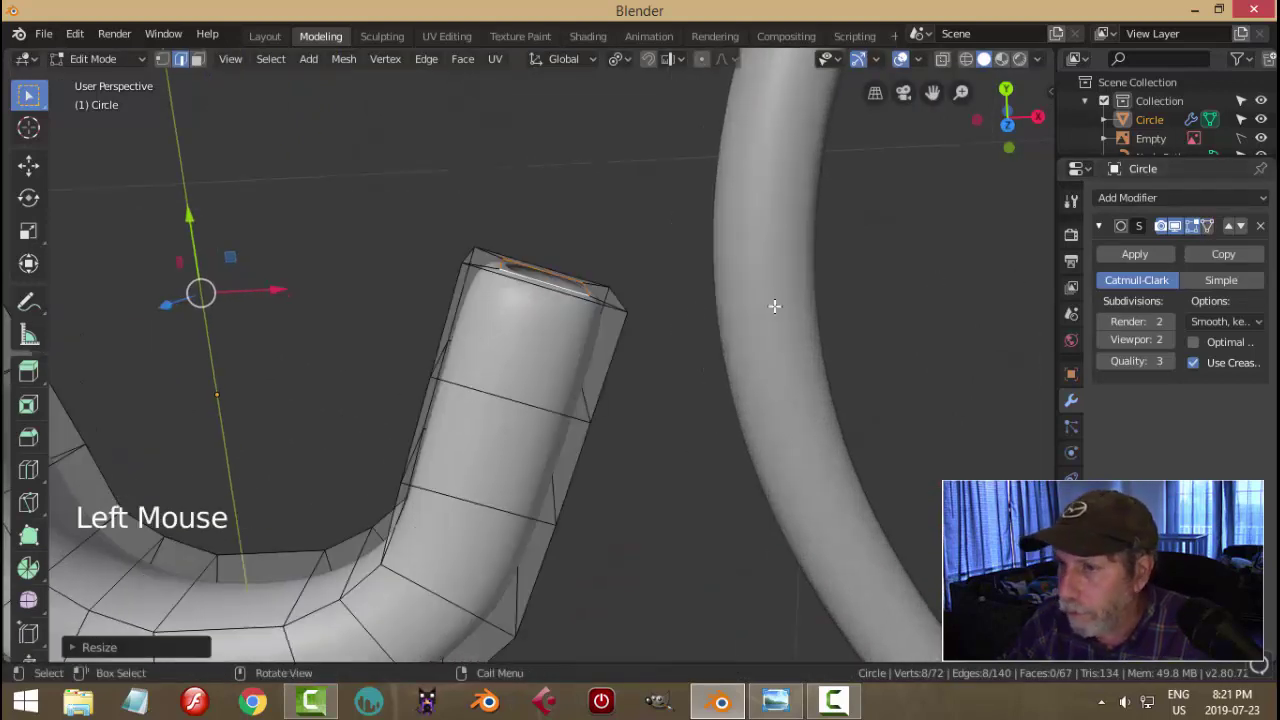
pyautogui.hotkey('ctrl', 'r')
pyautogui.click(618, 350)
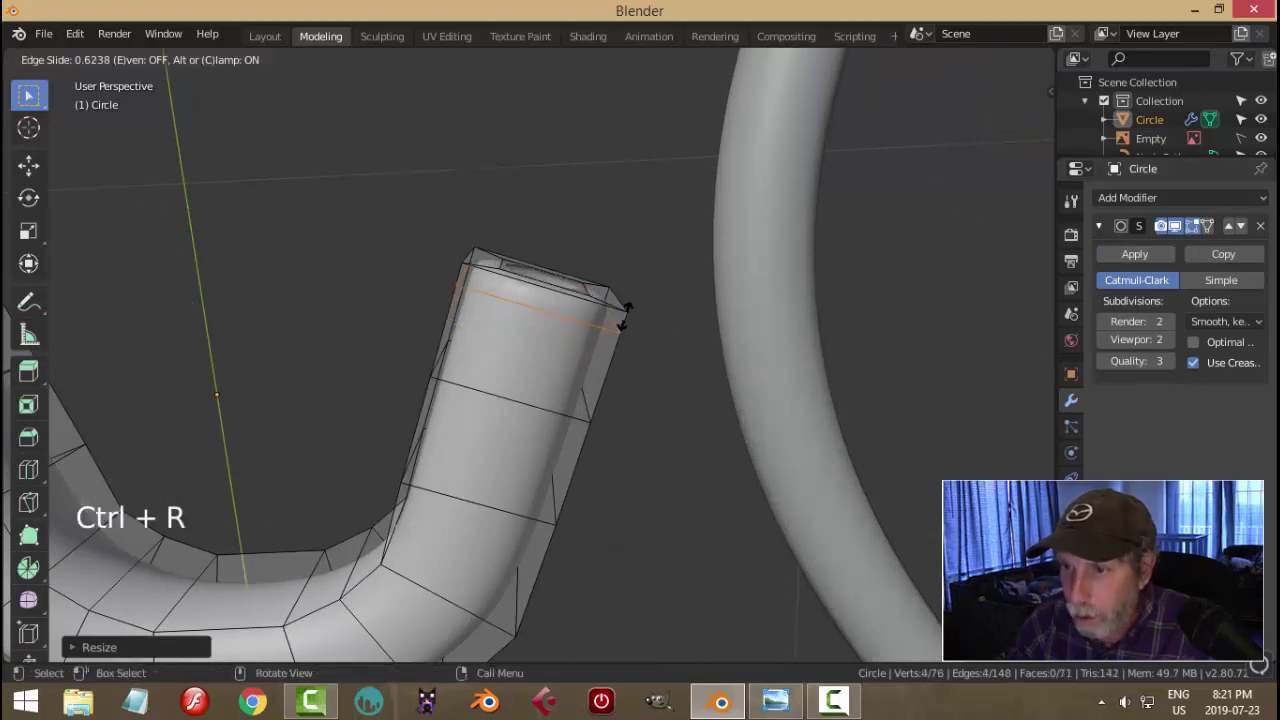
pyautogui.click(629, 303)
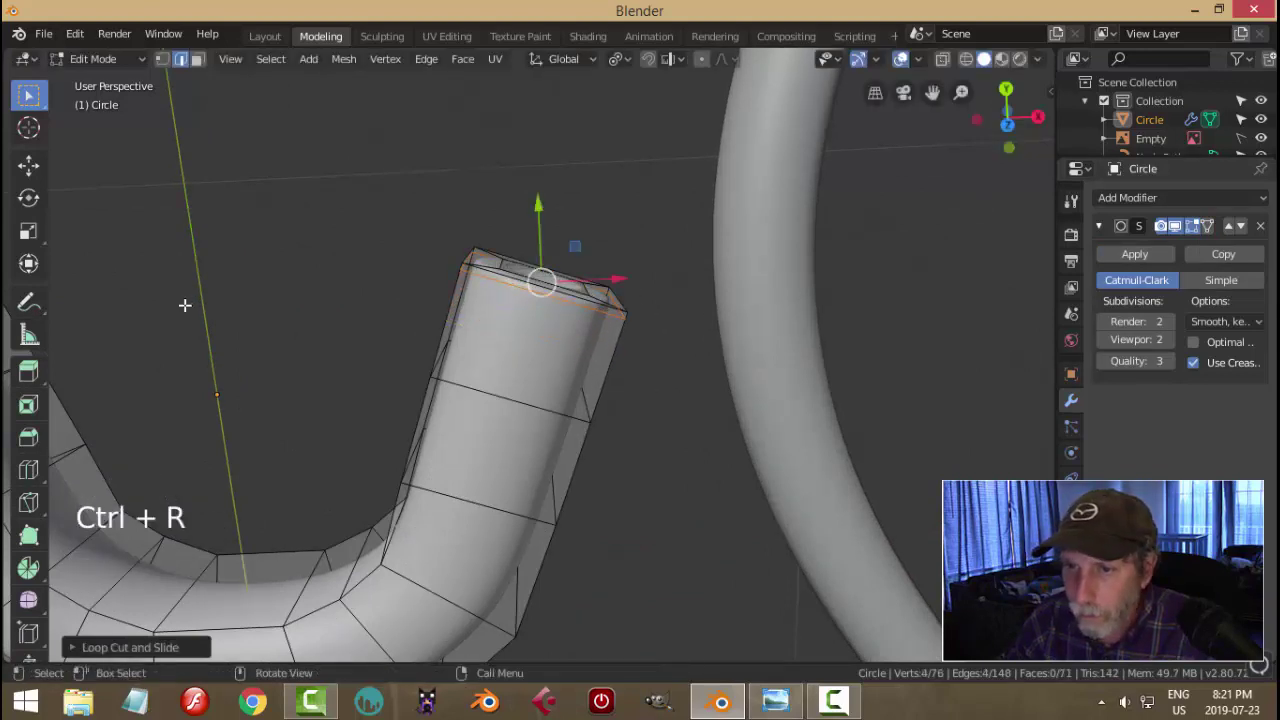
# - Add a matching loop cut close to the left arm's end, return to Object Mode and deselect everything
pyautogui.scroll(-4, 183, 303)
pyautogui.keyDown('shift'); pyautogui.moveTo(183, 303); pyautogui.dragTo(411, 286, button='middle'); pyautogui.keyUp('shift')
pyautogui.hotkey('ctrl', 'r')
pyautogui.click(372, 331)
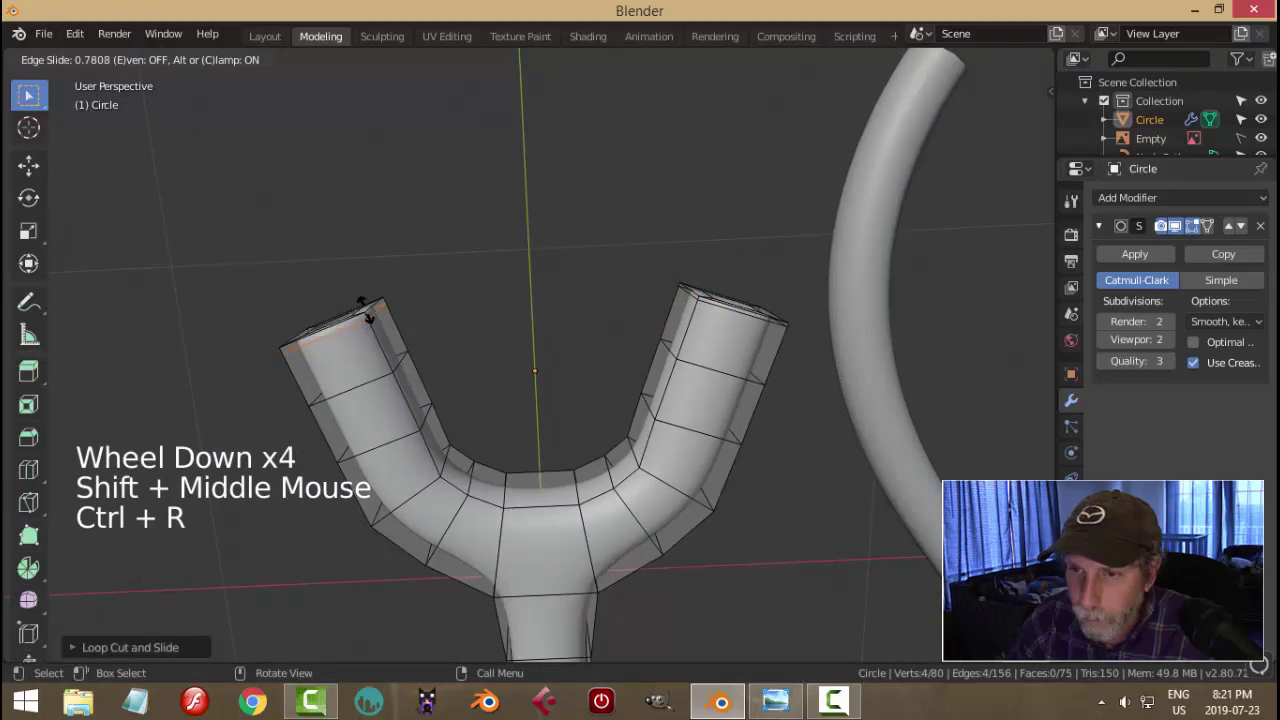
pyautogui.click(366, 310)
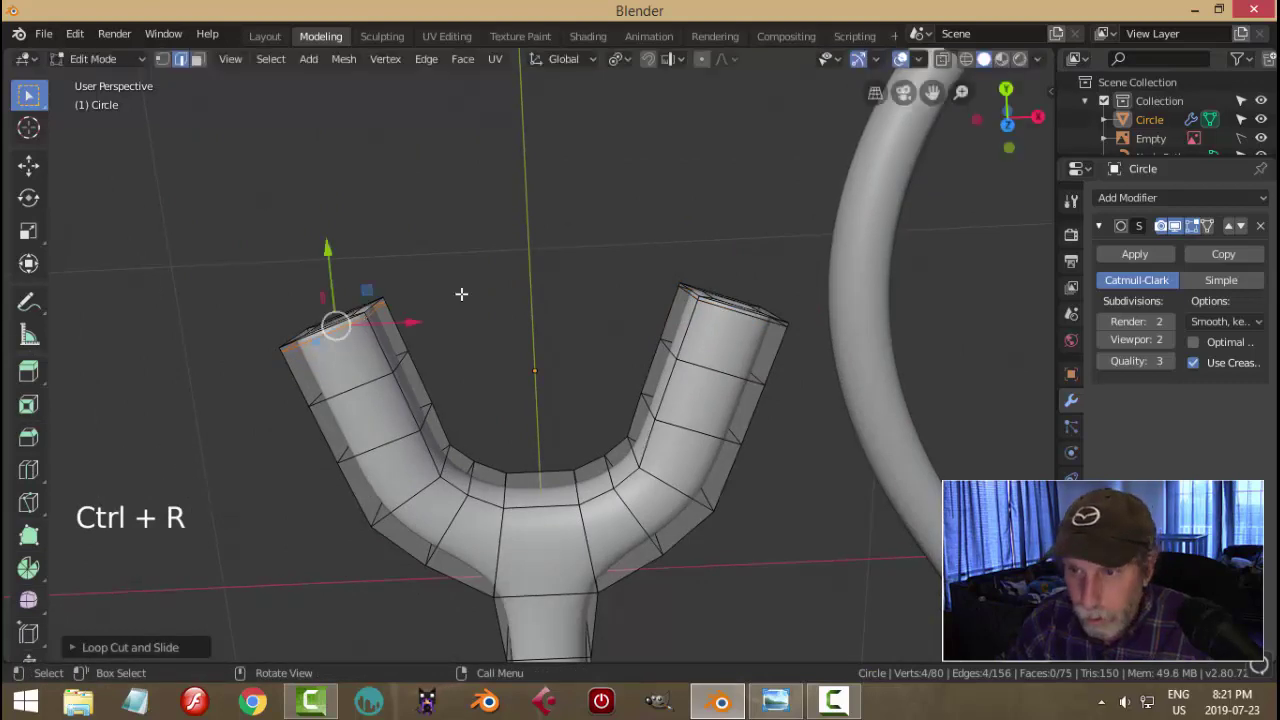
pyautogui.hotkey('alt', 'a')
pyautogui.press('Tab')
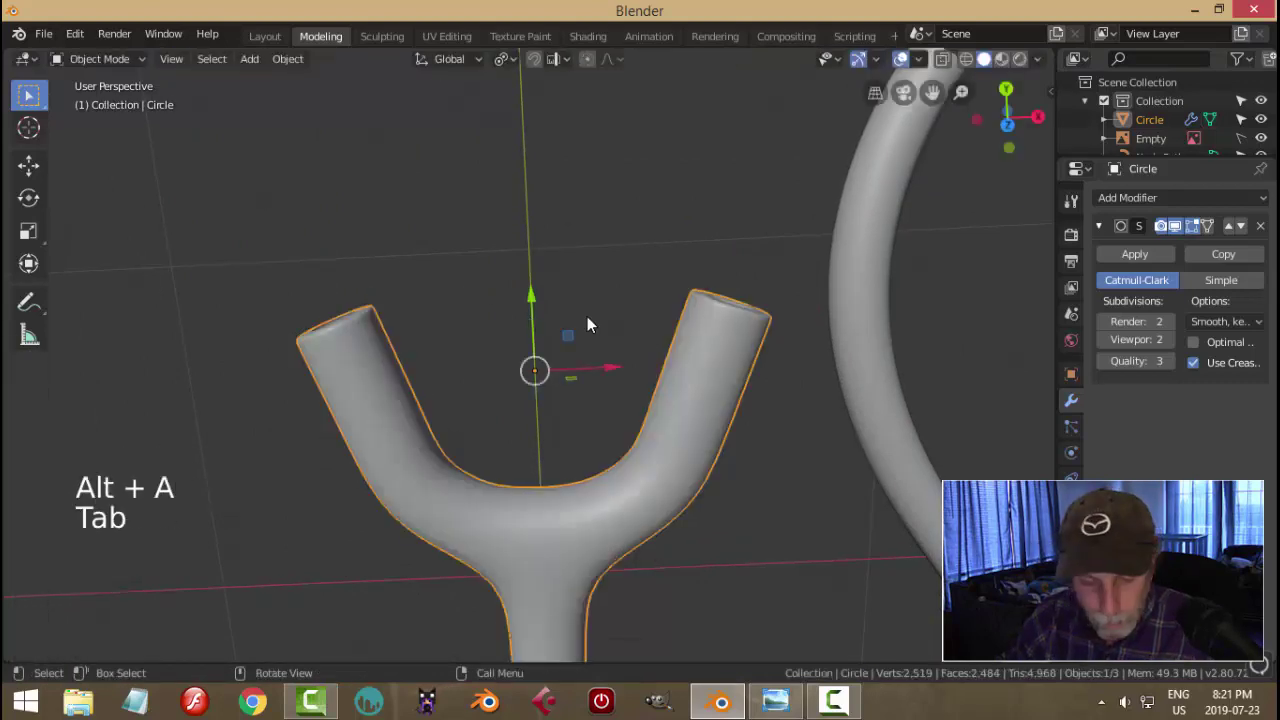
pyautogui.hotkey('alt', 'a')
# - Select the inner edge loop at the left arm's opening in Edit Mode and snap the 3D cursor to it
pyautogui.scroll(-4, 587, 325)
pyautogui.moveTo(587, 325); pyautogui.dragTo(444, 345, button='middle')
pyautogui.scroll(2, 390, 305)
pyautogui.click(390, 305)
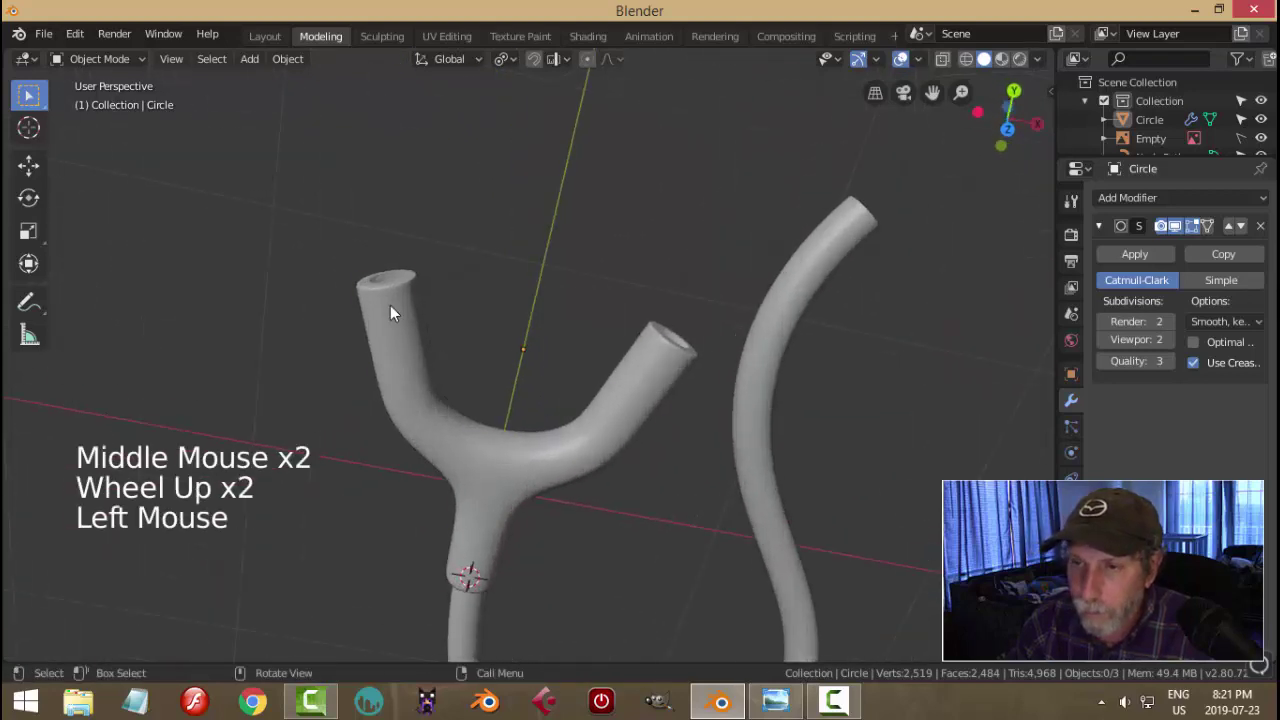
pyautogui.moveTo(390, 305); pyautogui.dragTo(431, 343, button='middle')
pyautogui.press('Tab')
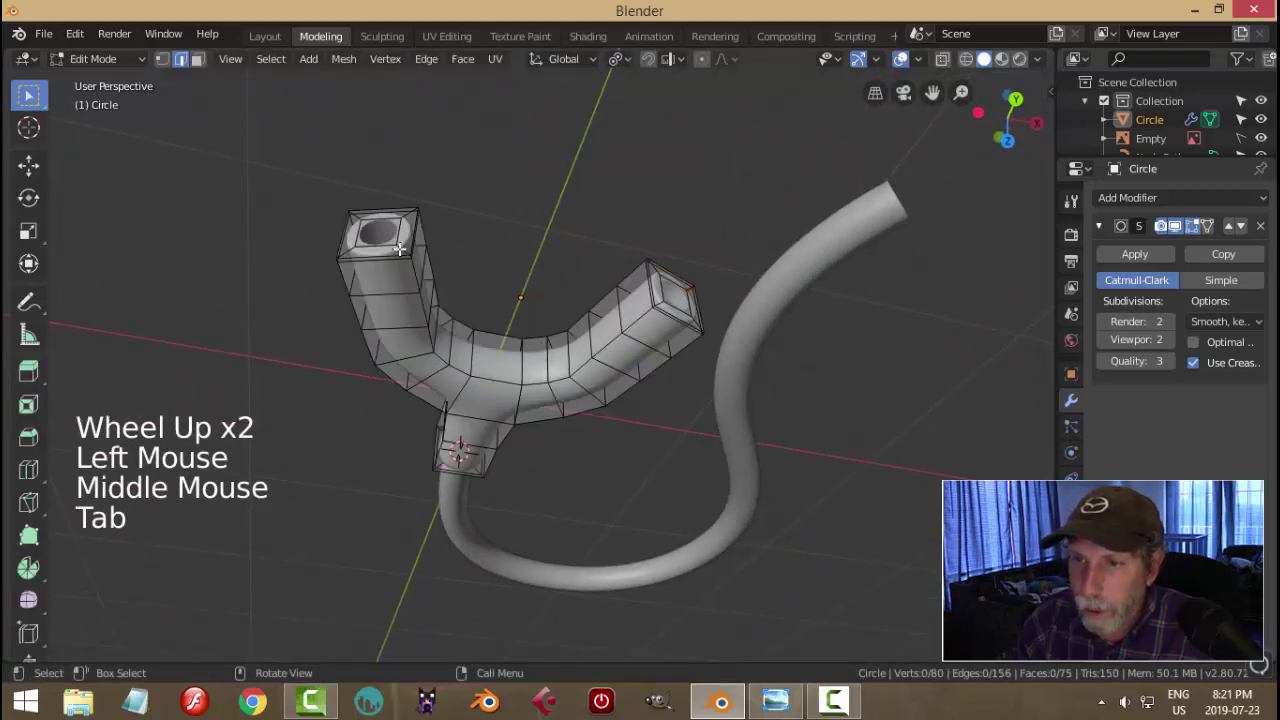
pyautogui.scroll(2, 399, 248)
pyautogui.keyDown('alt'); pyautogui.keyDown('shift'); pyautogui.click(322, 198); pyautogui.keyUp('shift'); pyautogui.keyUp('alt')
pyautogui.scroll(-3, 499, 250)
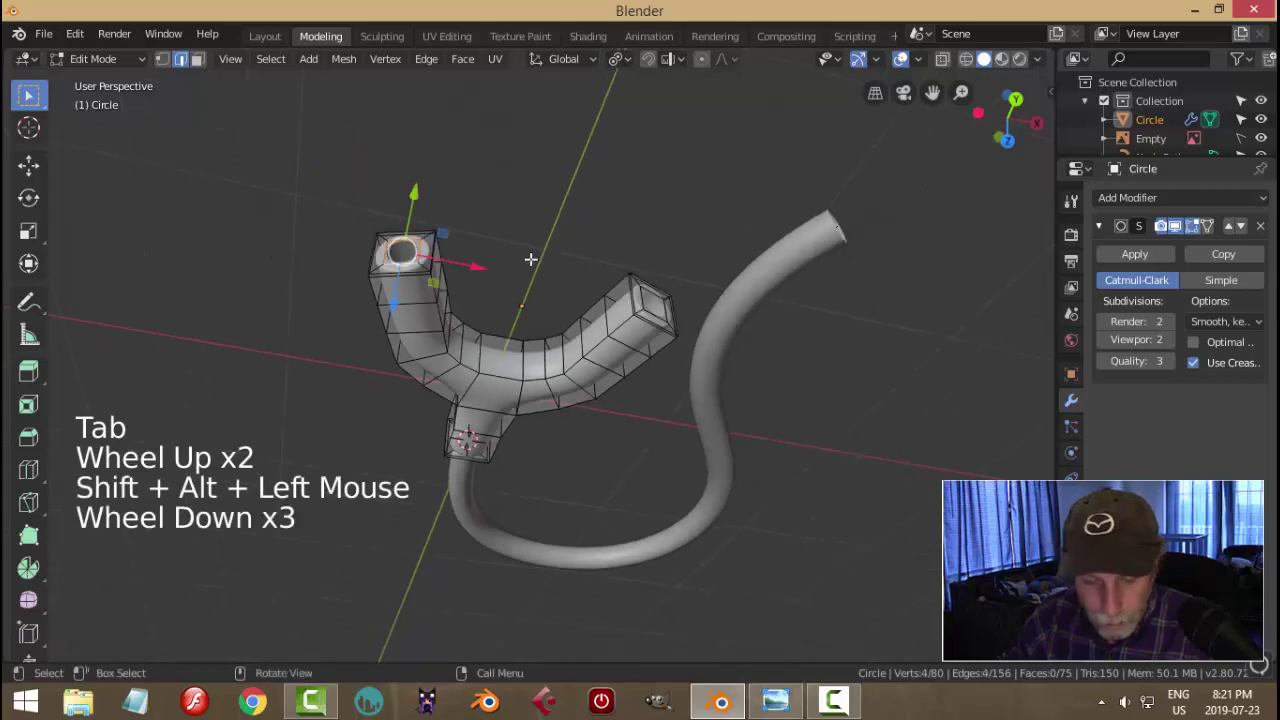
pyautogui.hotkey('shift', 's')
pyautogui.click(534, 366)
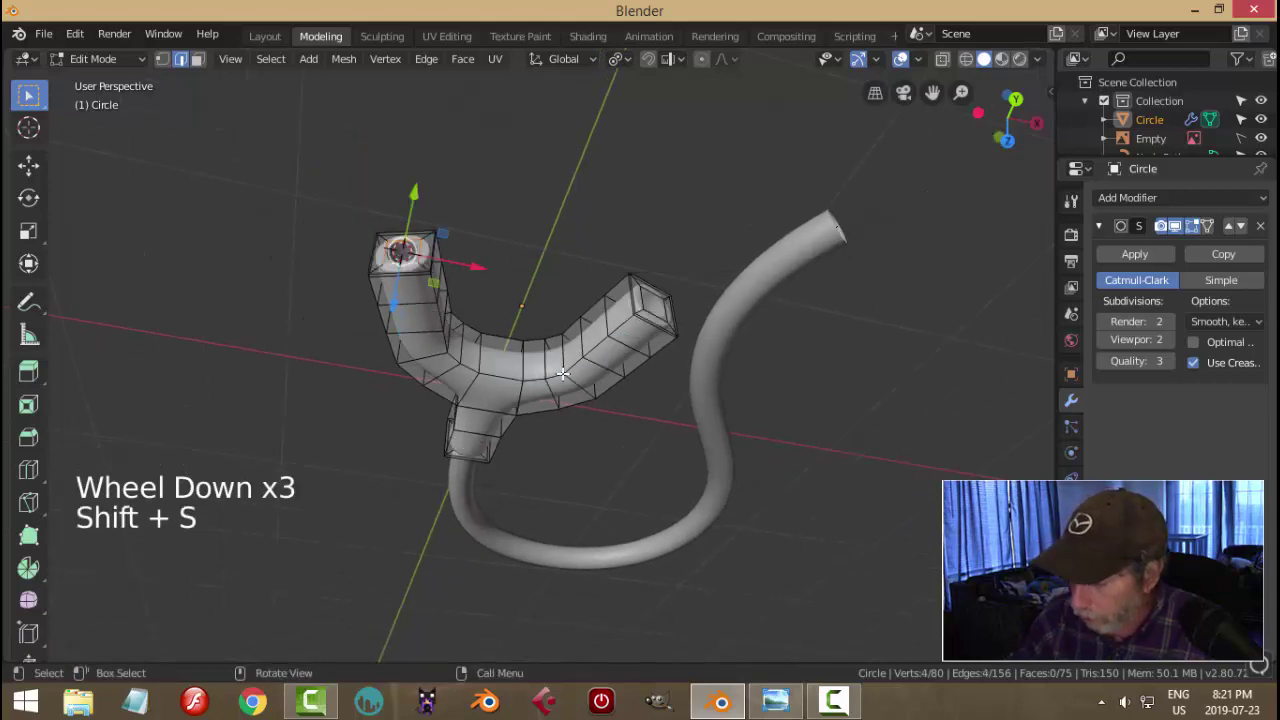
# - Add a NURBS path at the 3D cursor in Object Mode, working in top view
pyautogui.press('KP_7')
pyautogui.press('Tab')
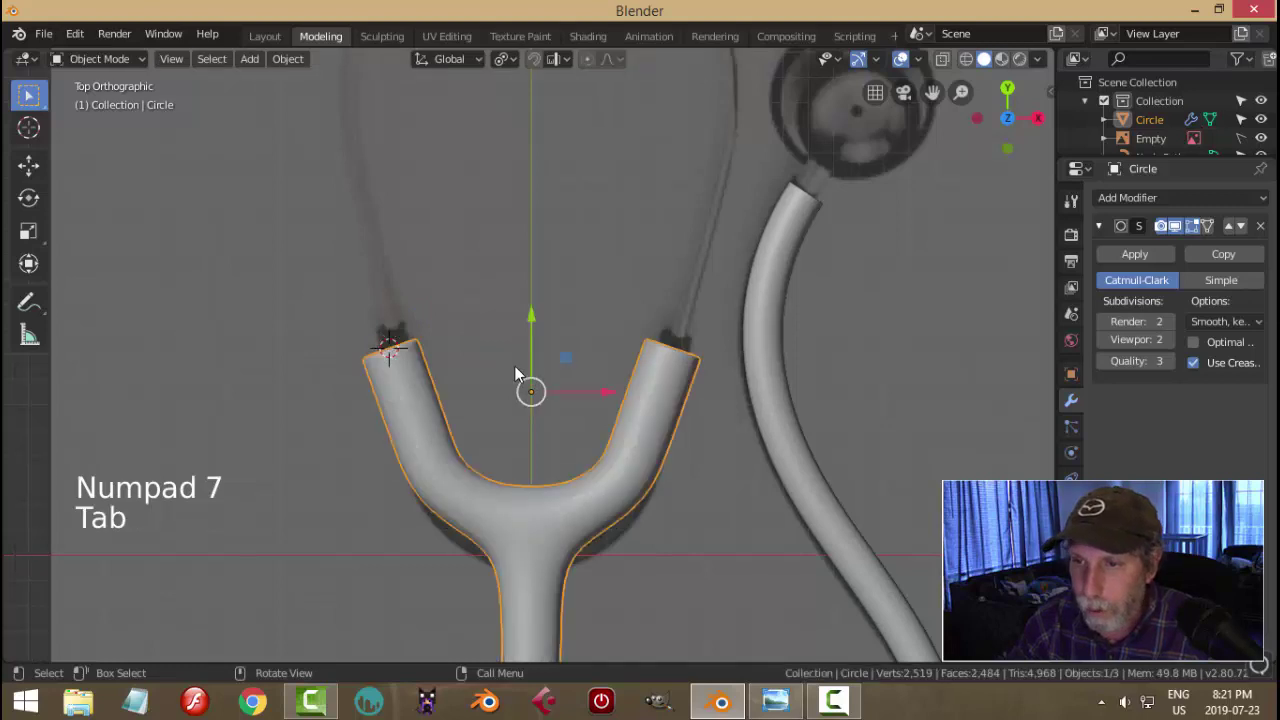
pyautogui.scroll(-2, 523, 380)
pyautogui.keyDown('shift'); pyautogui.moveTo(523, 380); pyautogui.dragTo(577, 403, button='middle'); pyautogui.keyUp('shift')
pyautogui.hotkey('shift', 'a')
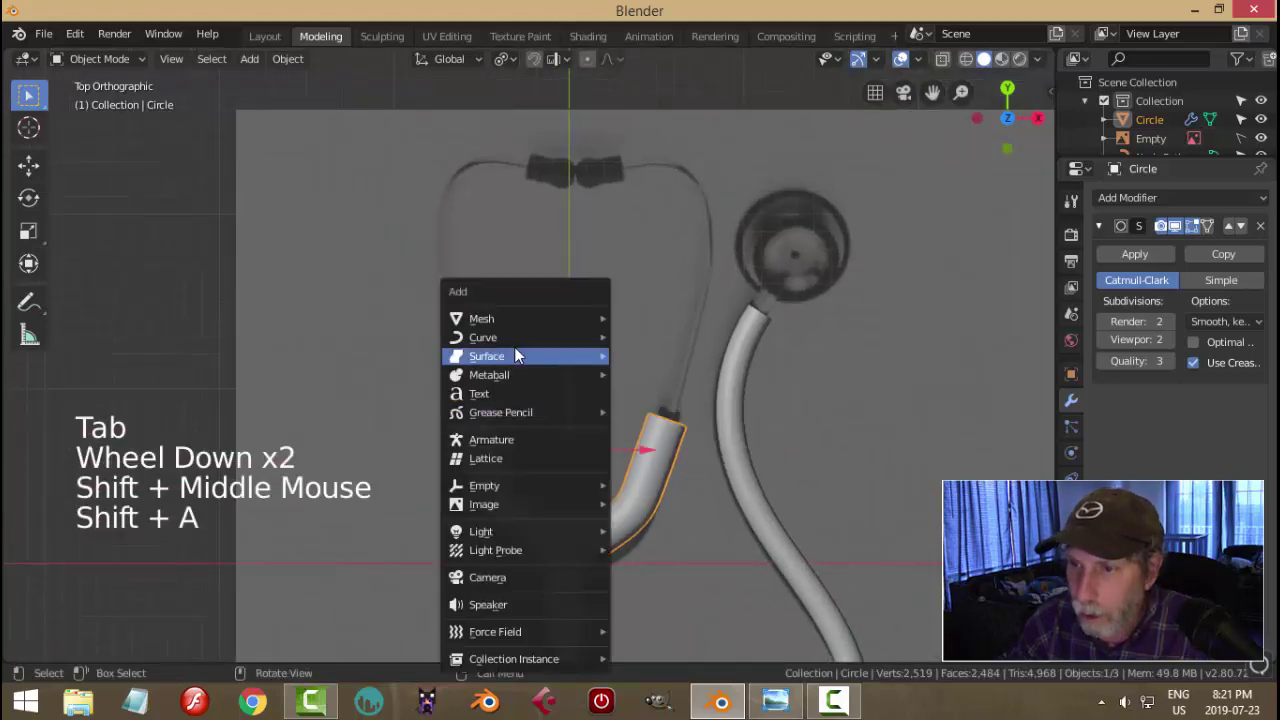
pyautogui.moveTo(511, 337)
pyautogui.click(657, 410)
pyautogui.scroll(-1, 612, 386)
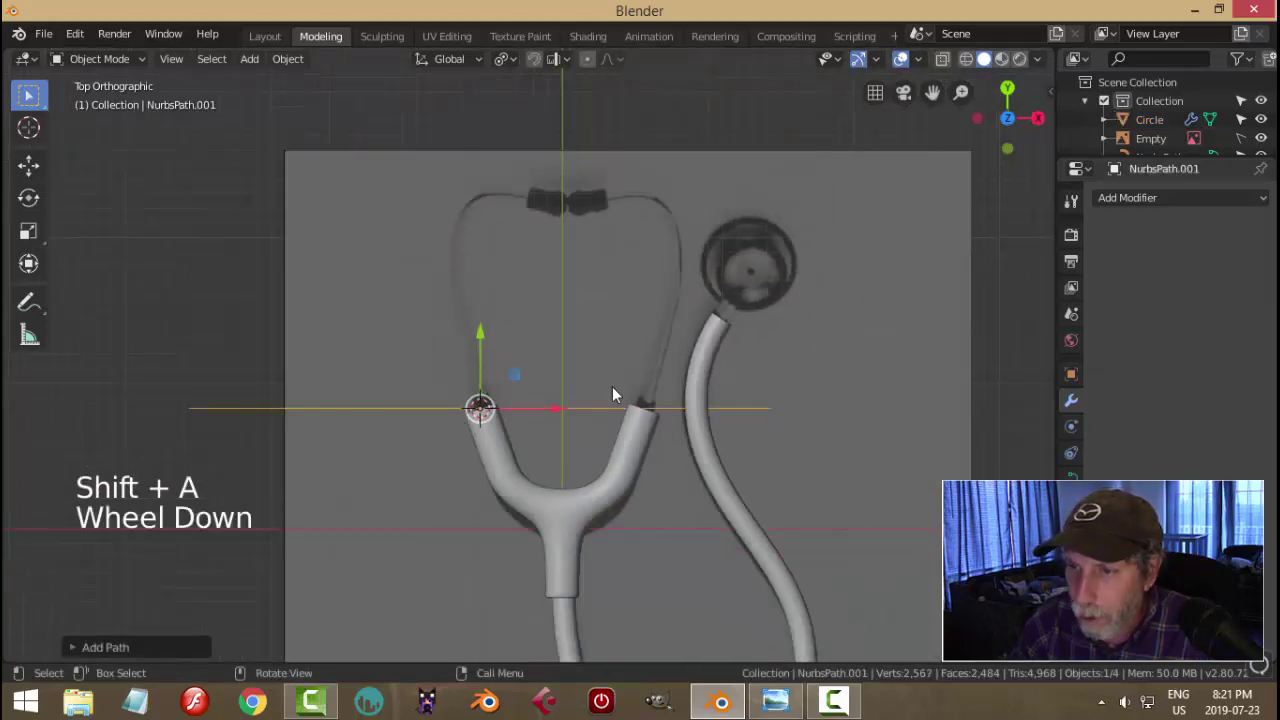
# - Rotate the new path by 90° and by about another 16° to follow the reference's left ear tube
pyautogui.press('r')
pyautogui.press('9')
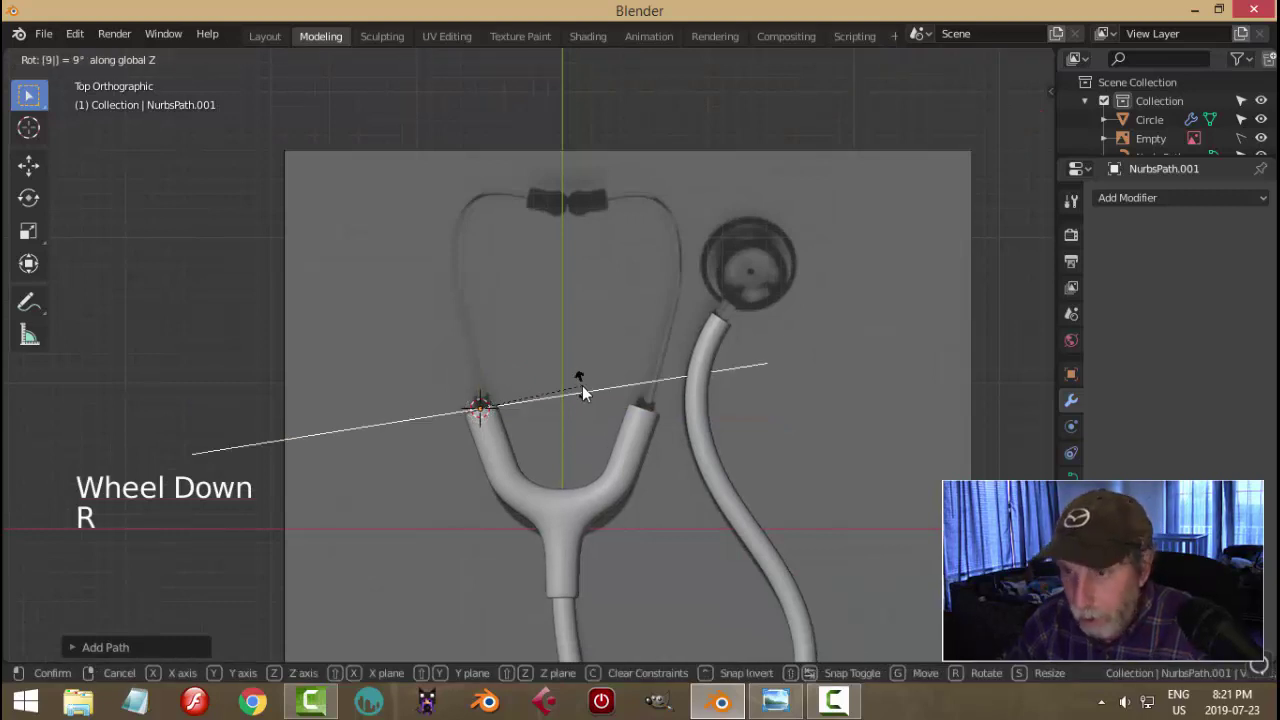
pyautogui.press('0')
pyautogui.press('Return')
pyautogui.scroll(2, 580, 397)
pyautogui.press('r')
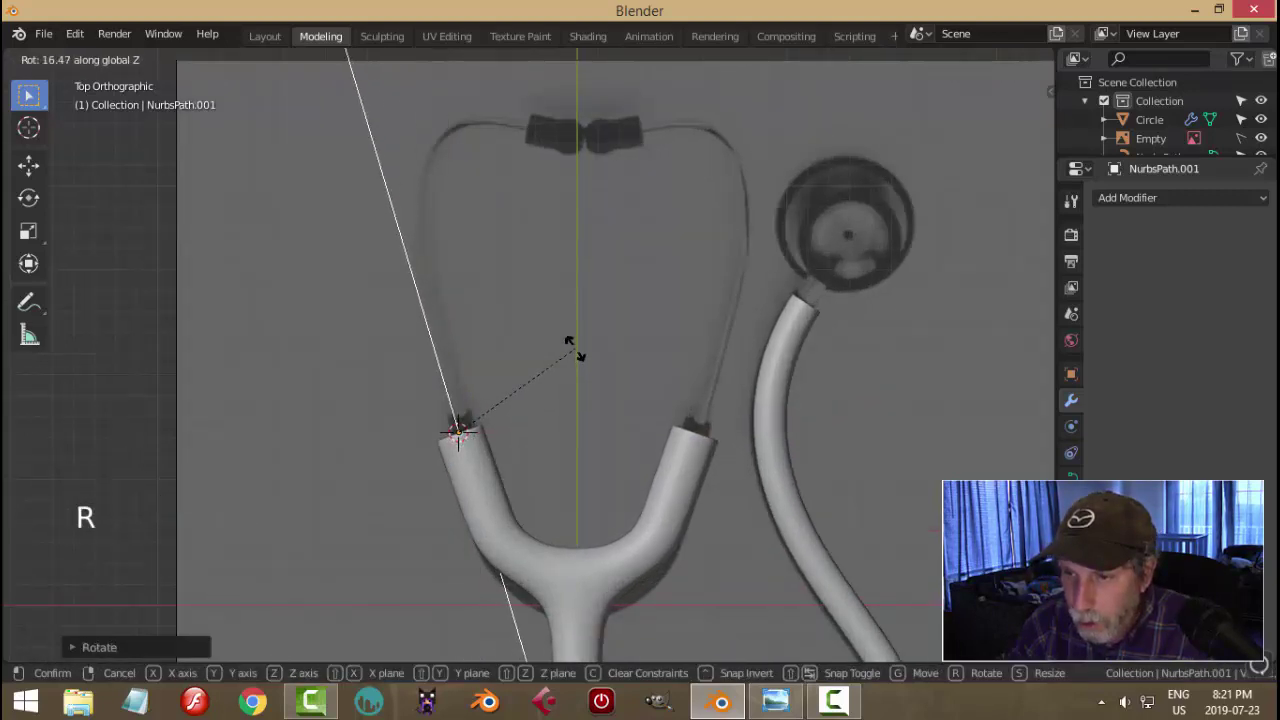
pyautogui.click(571, 343)
# - Scale the path down to about 0.3 and move it up so its lower end meets the left arm's opening
pyautogui.scroll(-3, 568, 408)
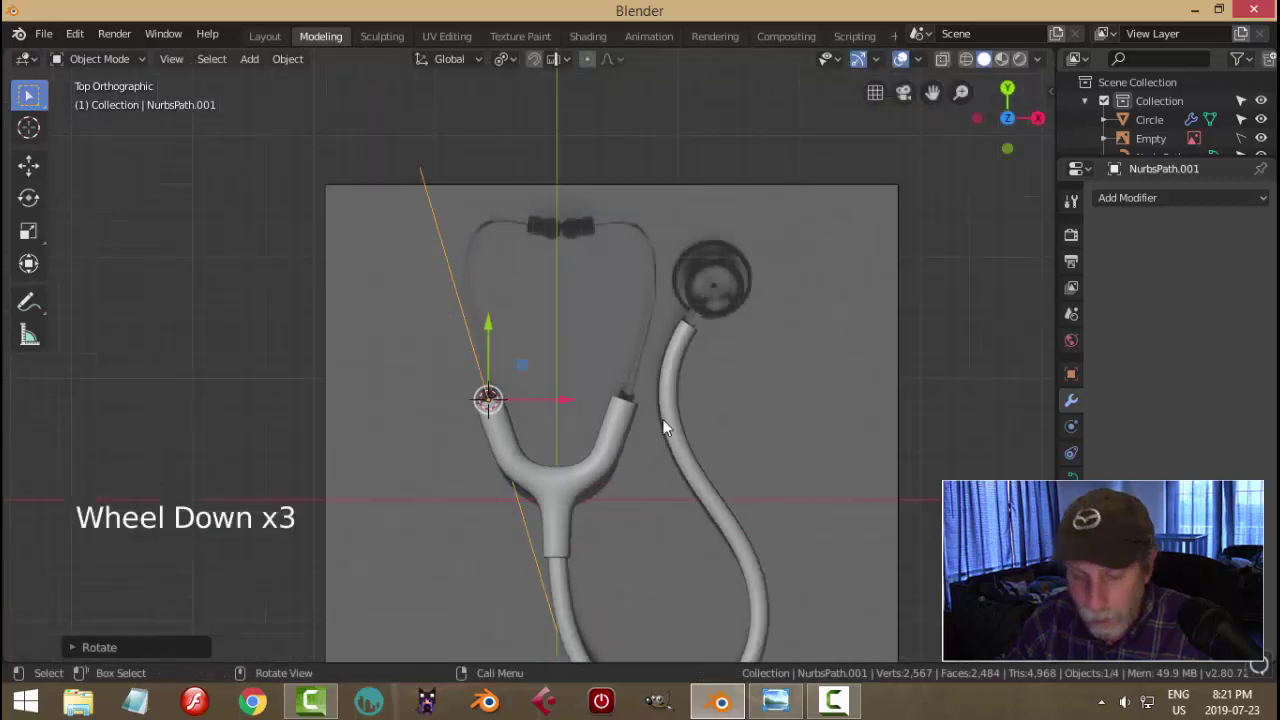
pyautogui.press('s')
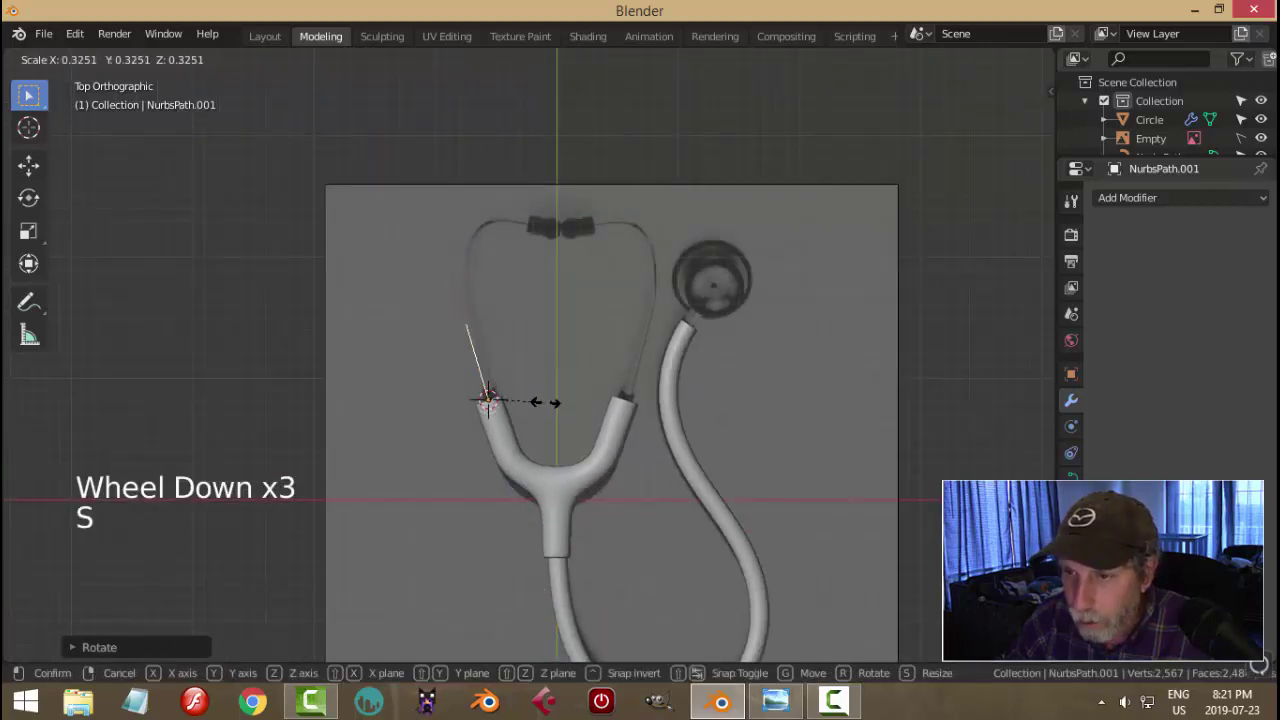
pyautogui.click(543, 403)
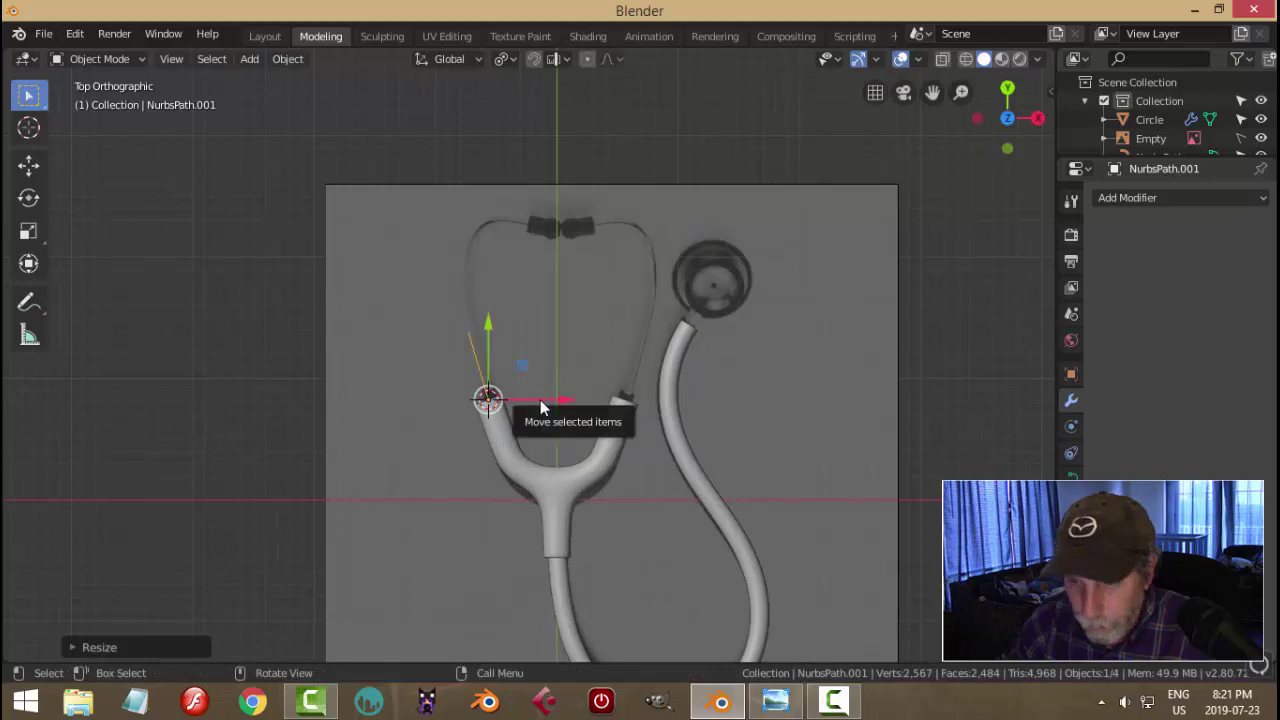
pyautogui.press('g')
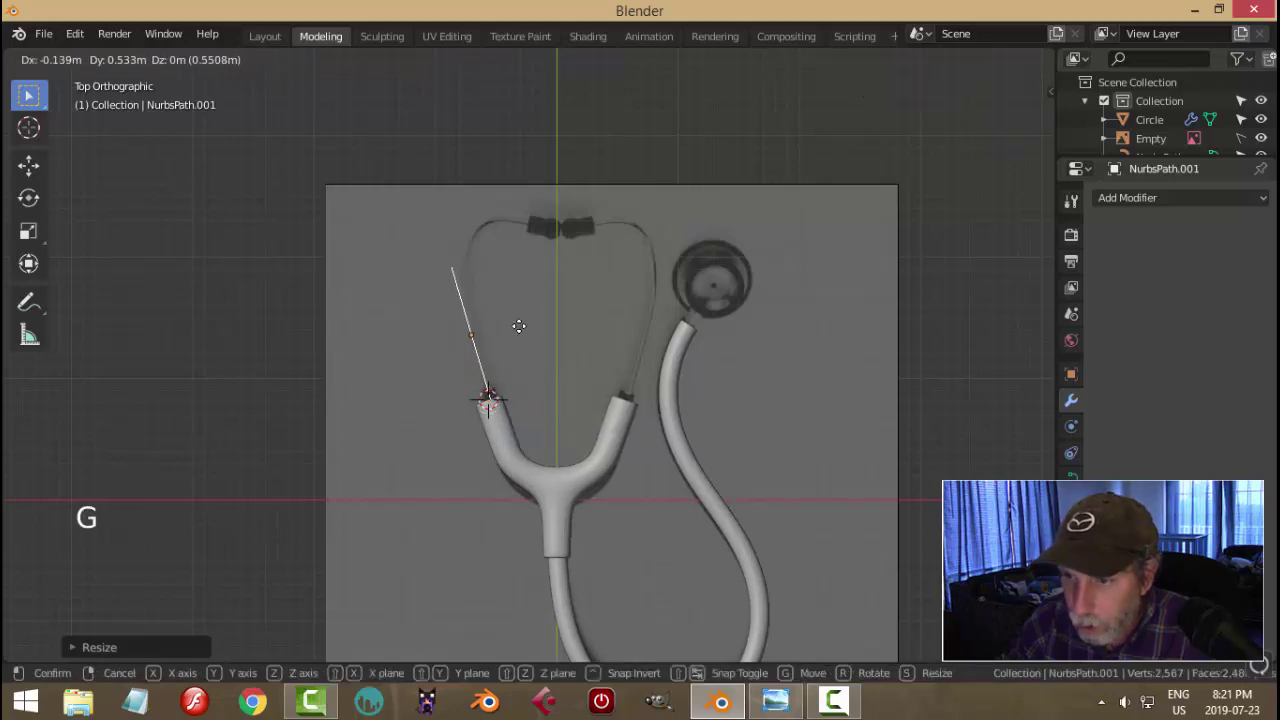
pyautogui.click(516, 328)
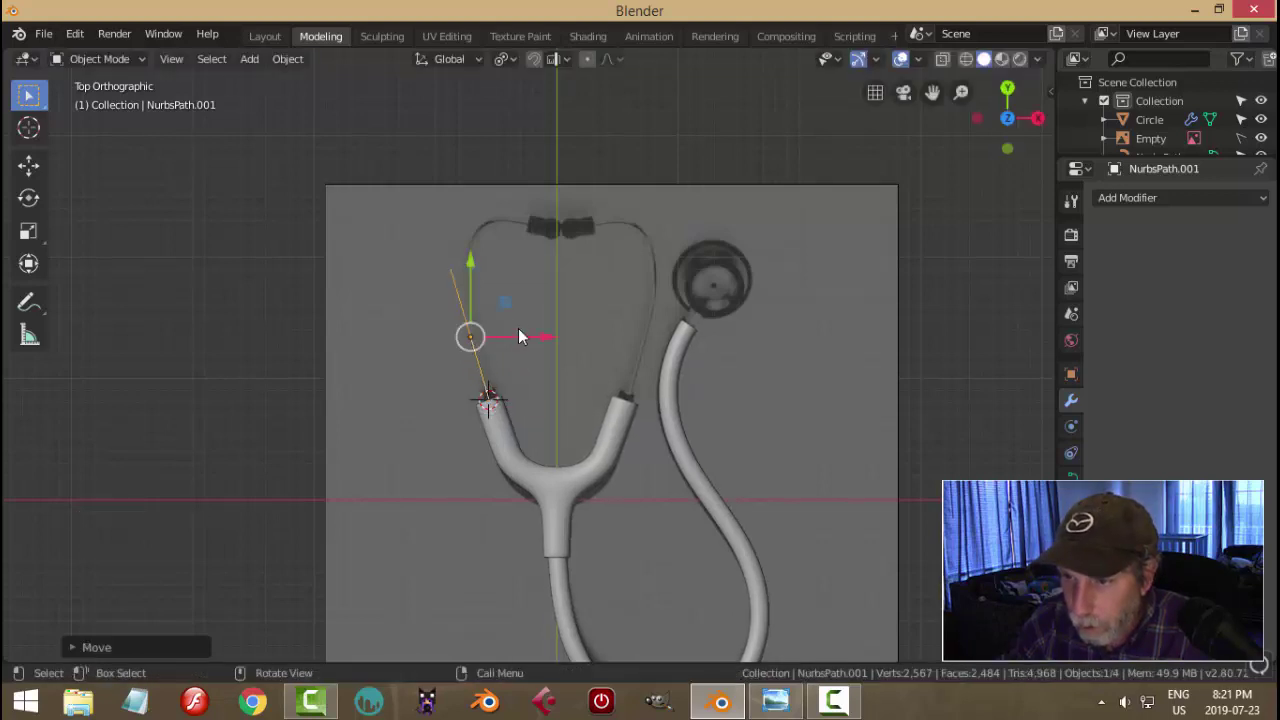
# - In Edit Mode with wireframe shading, move the path's uppermost control point to the upper bend of the reference's left ear tube
pyautogui.scroll(2, 528, 329)
pyautogui.press('Tab')
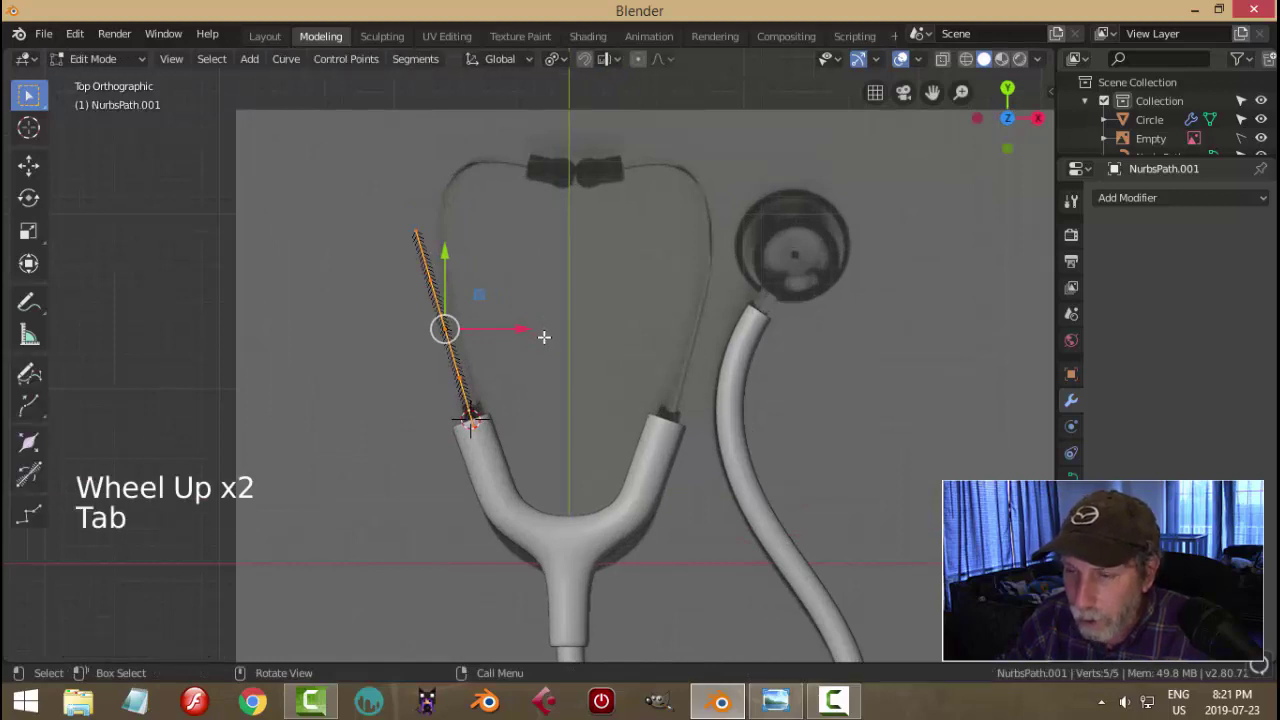
pyautogui.press('z')
pyautogui.click(412, 353)
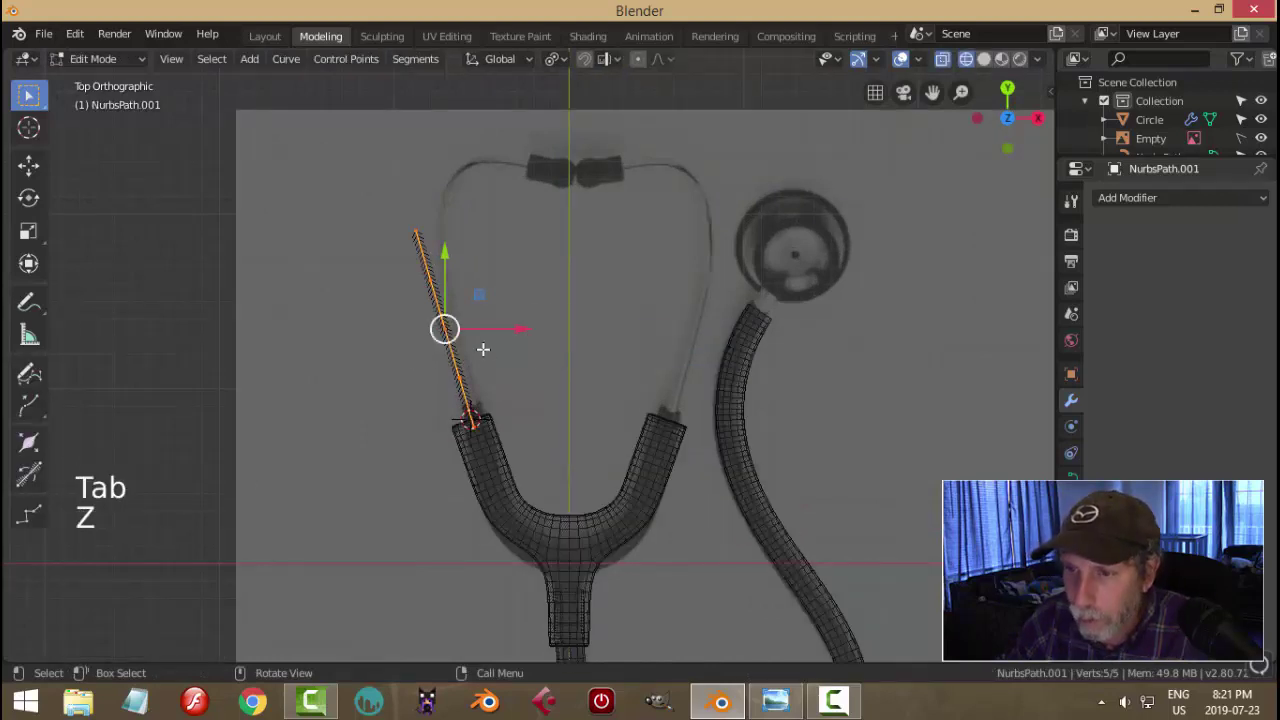
pyautogui.scroll(3, 496, 354)
pyautogui.keyDown('shift'); pyautogui.moveTo(514, 306); pyautogui.dragTo(489, 340, button='middle'); pyautogui.keyUp('shift')
pyautogui.click(373, 217)
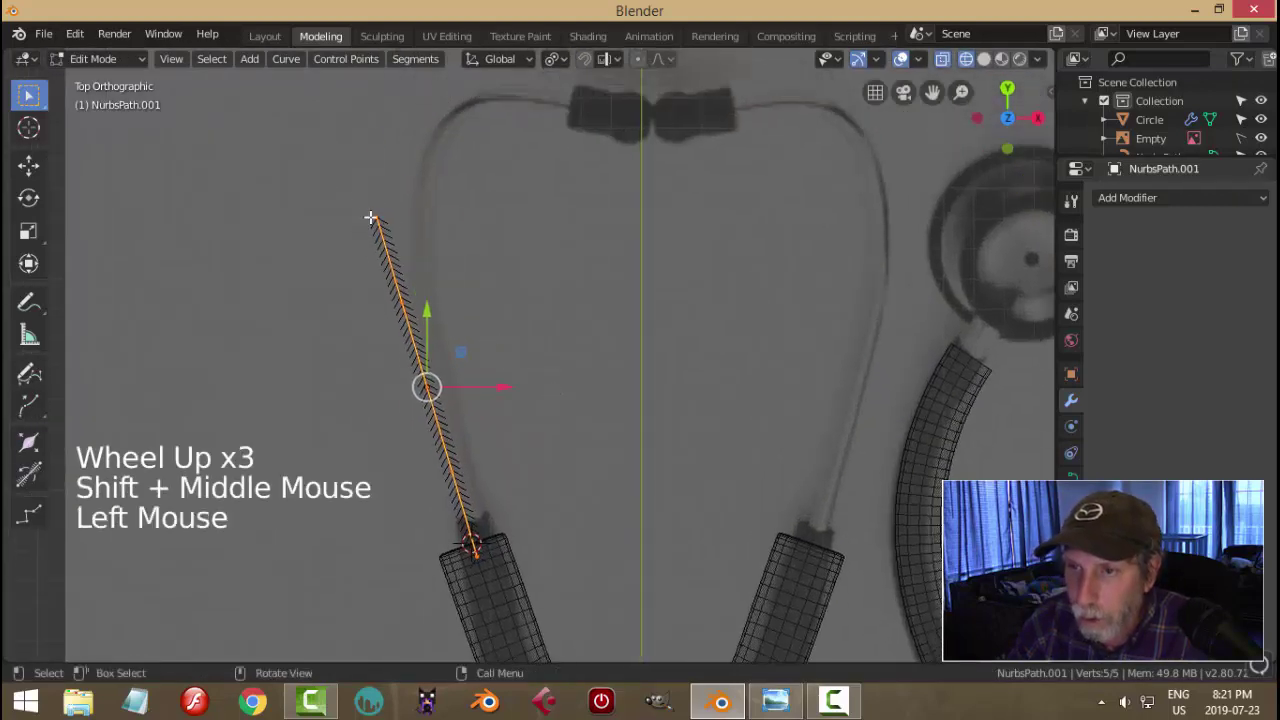
pyautogui.press('g')
pyautogui.click(550, 124)
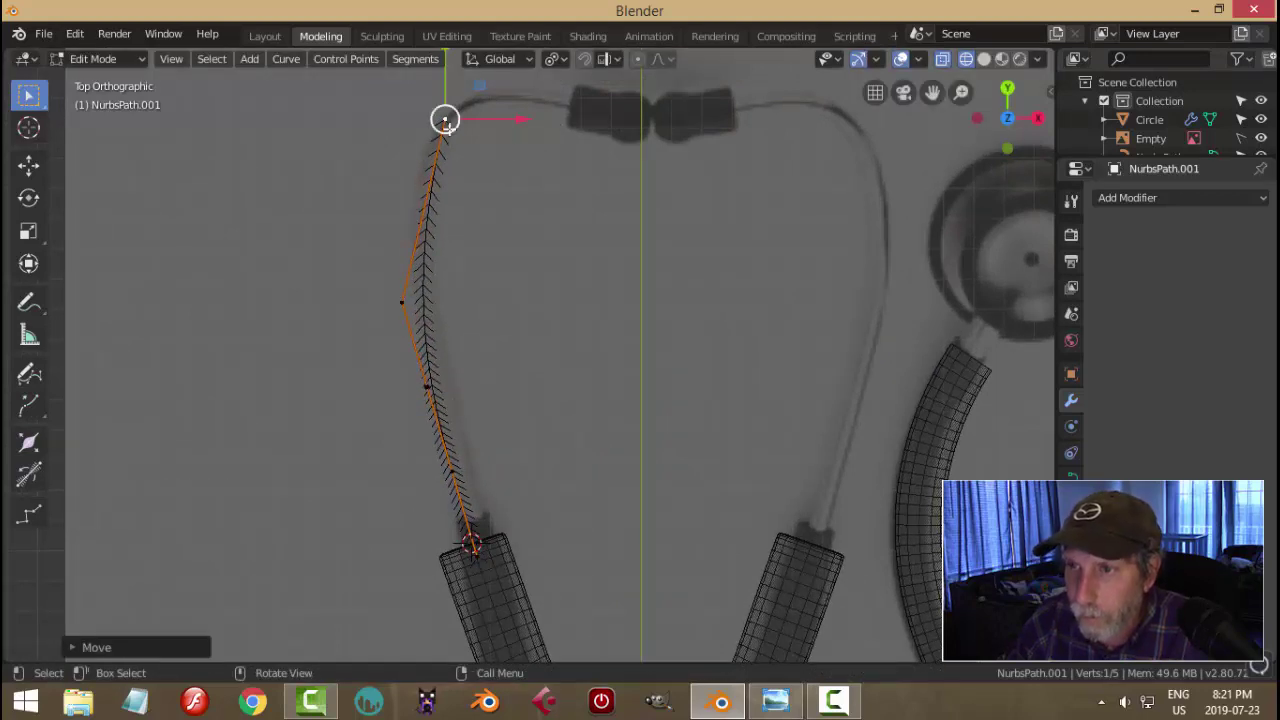
# - Extrude two more control points from the path's upper end, following the reference to the left earpiece
pyautogui.scroll(-2, 531, 216)
pyautogui.press('e')
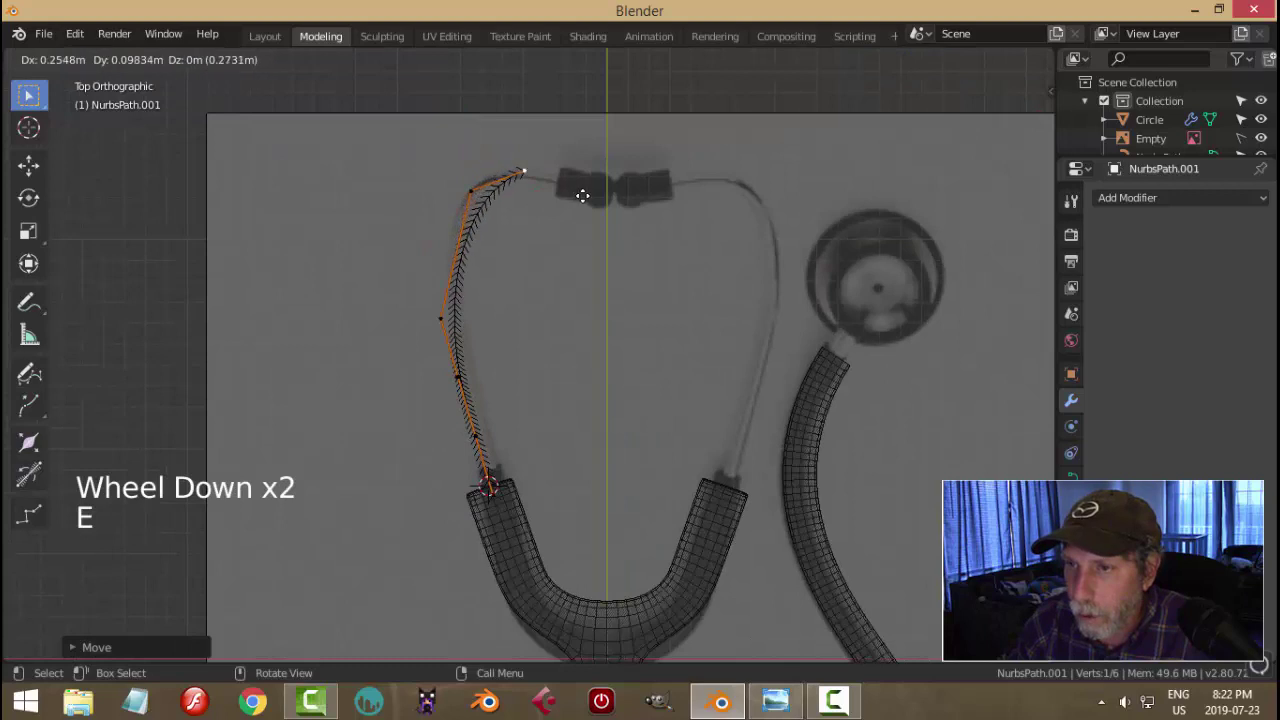
pyautogui.press('e')
pyautogui.click(575, 182)
# - Move the bend's corner control point outward and shift the point below it to follow the reference tube's outer curve
pyautogui.press('g')
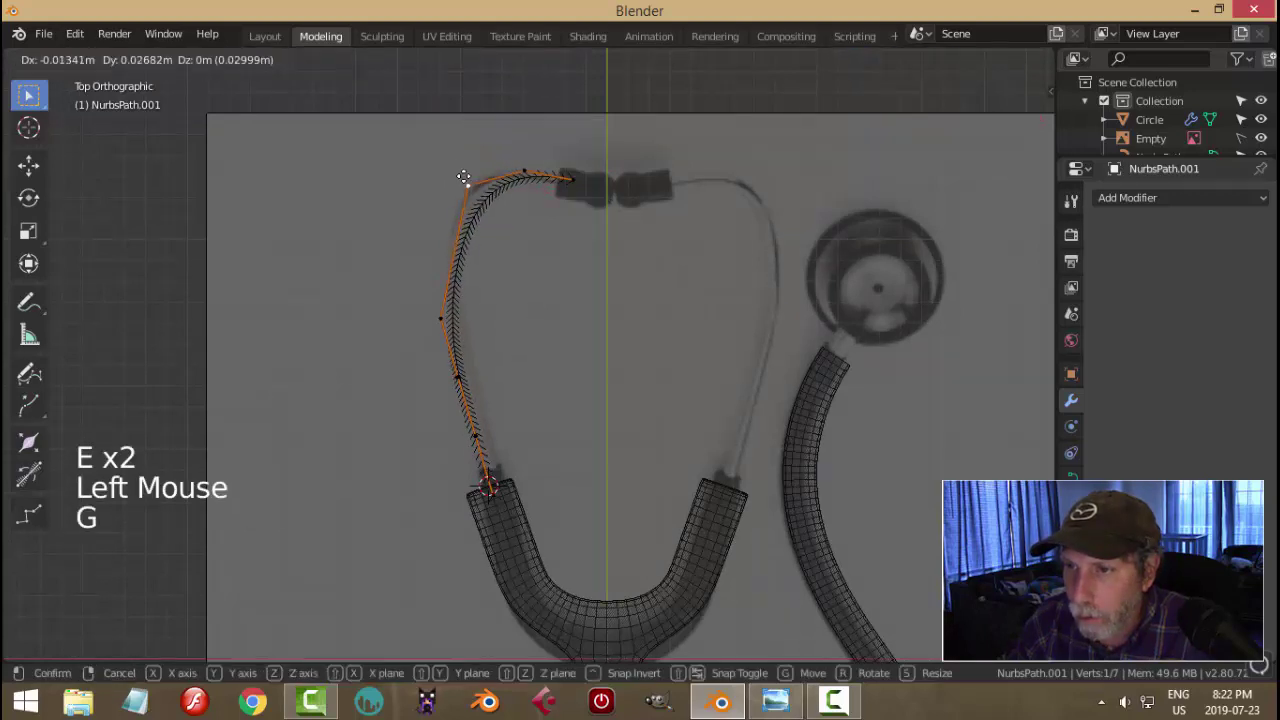
pyautogui.click(457, 160)
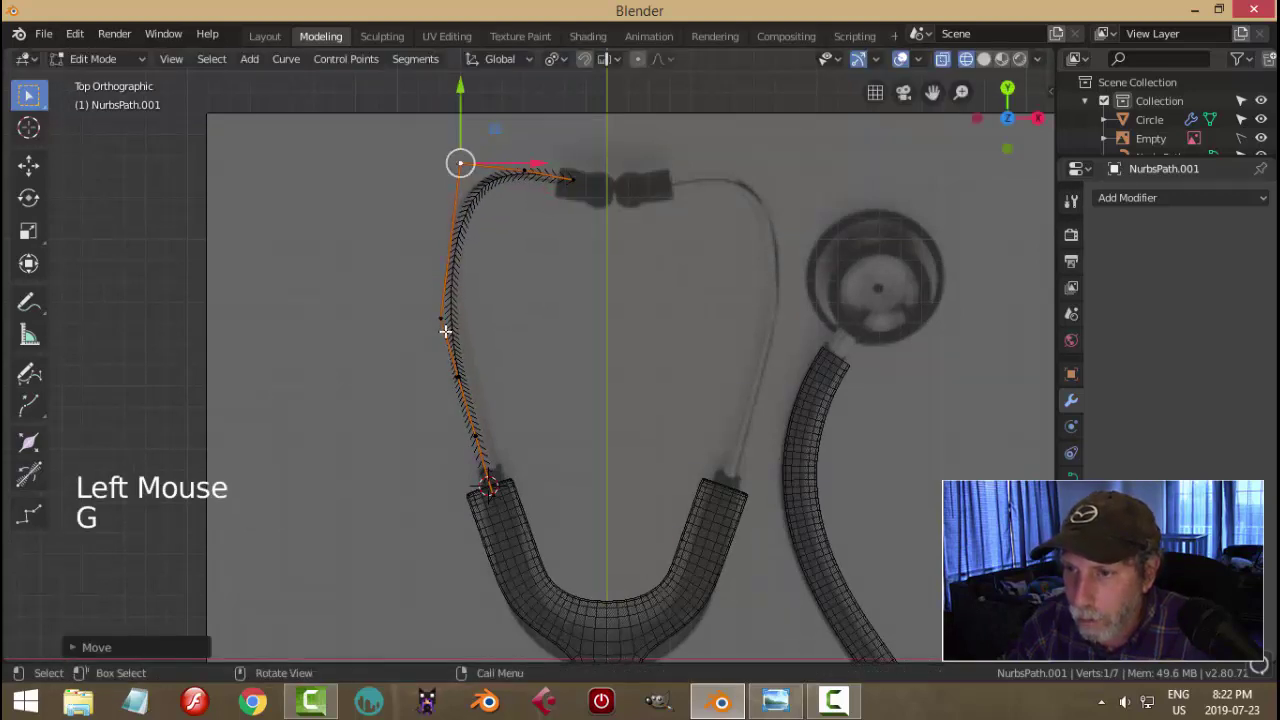
pyautogui.click(441, 320)
pyautogui.press('g')
pyautogui.click(460, 380)
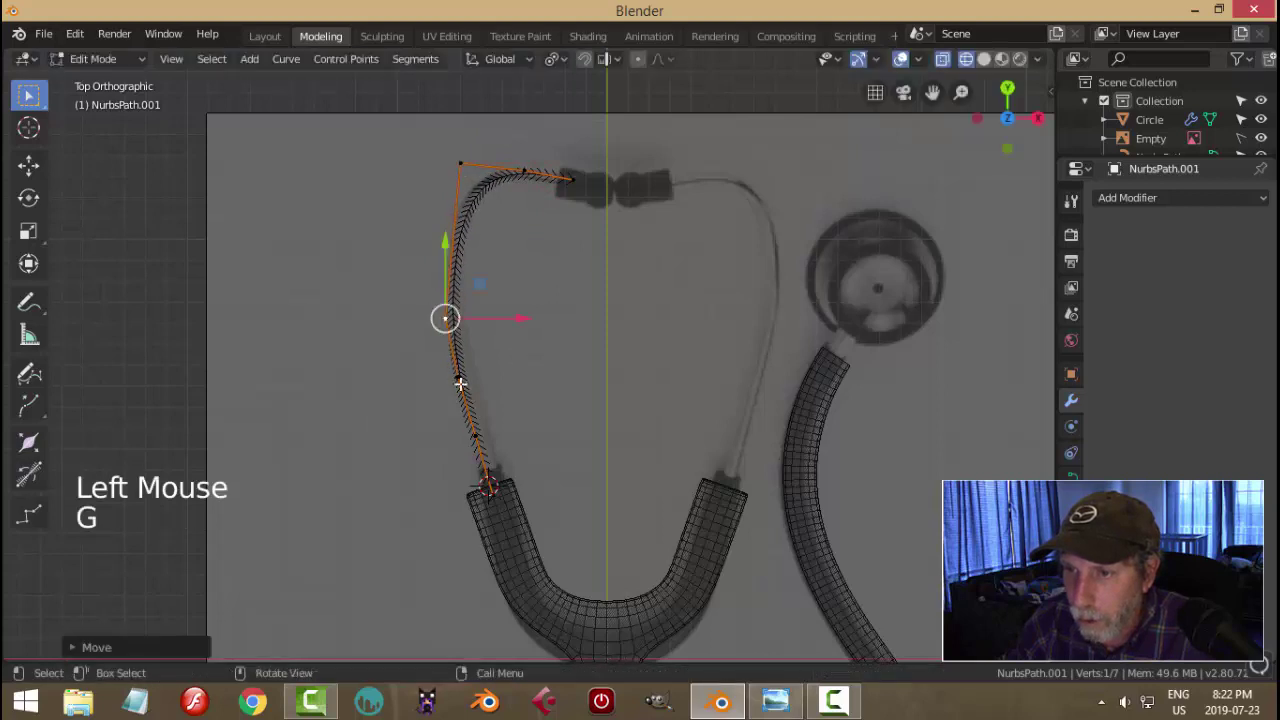
# - Adjust the two control points above the left arm's opening so the path's lower part follows the reference tube
pyautogui.press('g')
pyautogui.click(469, 376)
pyautogui.click(479, 436)
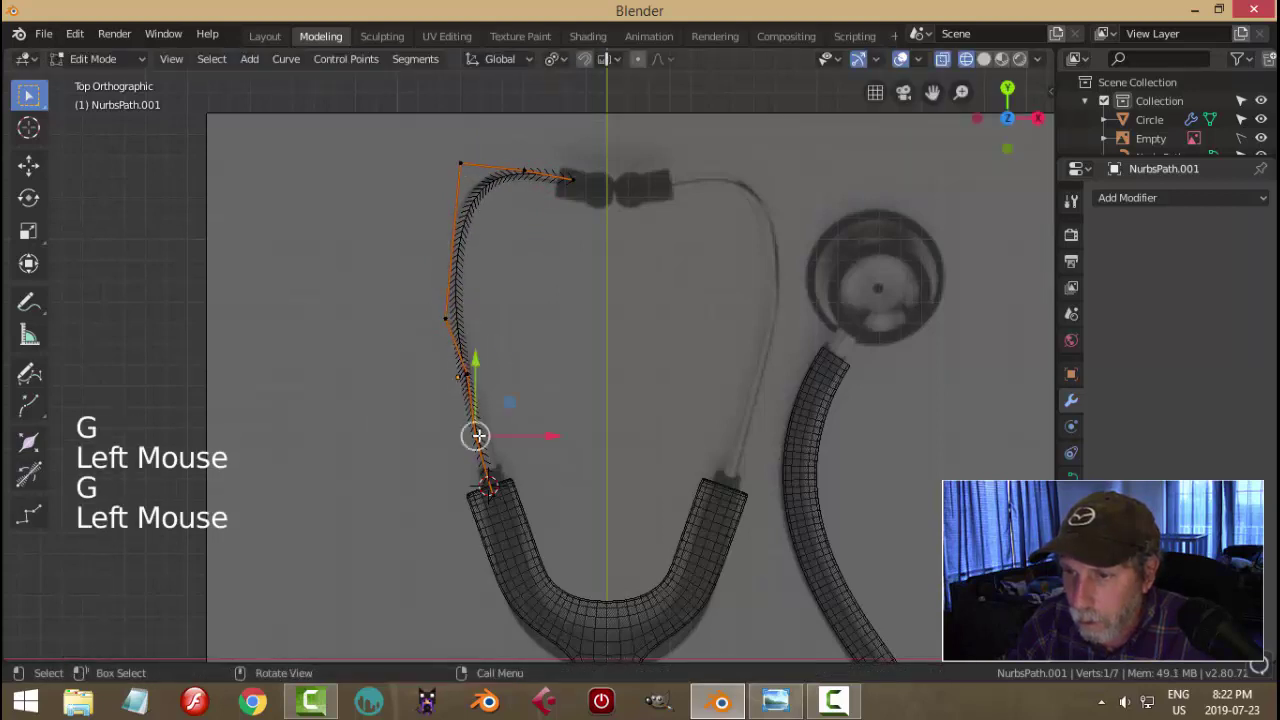
pyautogui.press('g')
pyautogui.click(484, 433)
pyautogui.click(466, 371)
pyautogui.press('g')
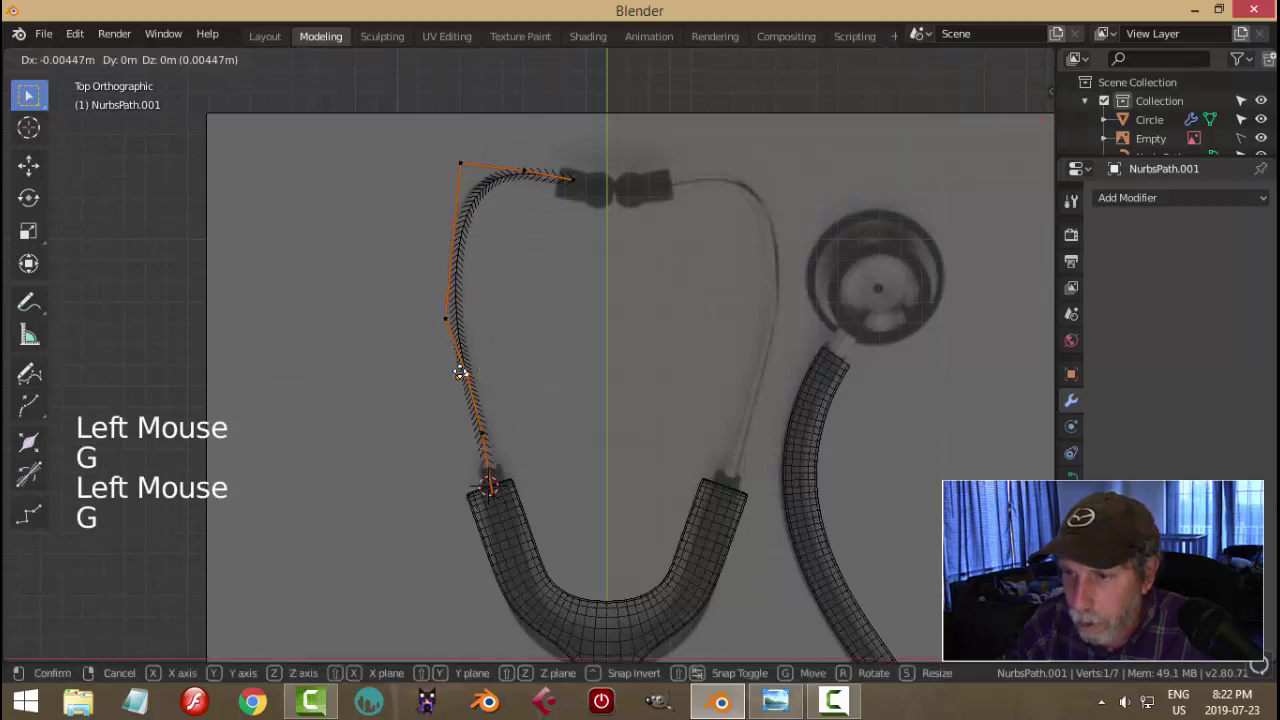
pyautogui.click(462, 372)
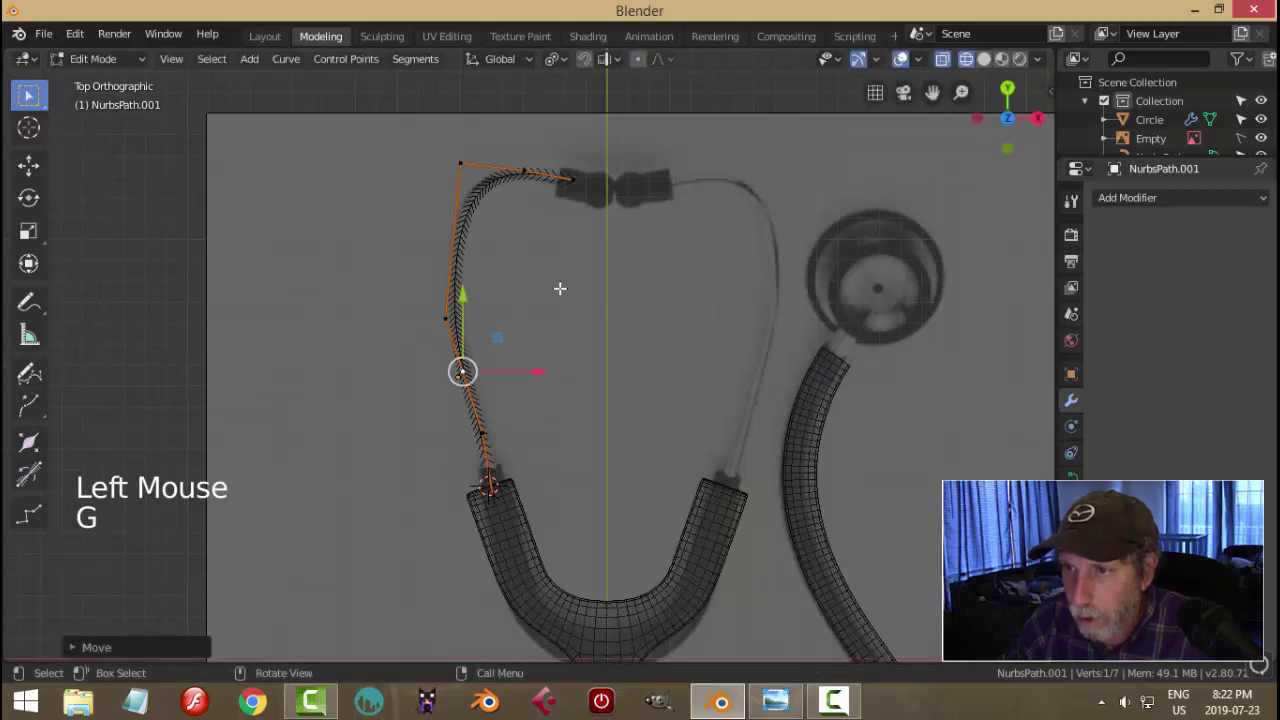
# - Nudge the path's end control point slightly downward at the left earpiece
pyautogui.press('g')
pyautogui.click(566, 186)
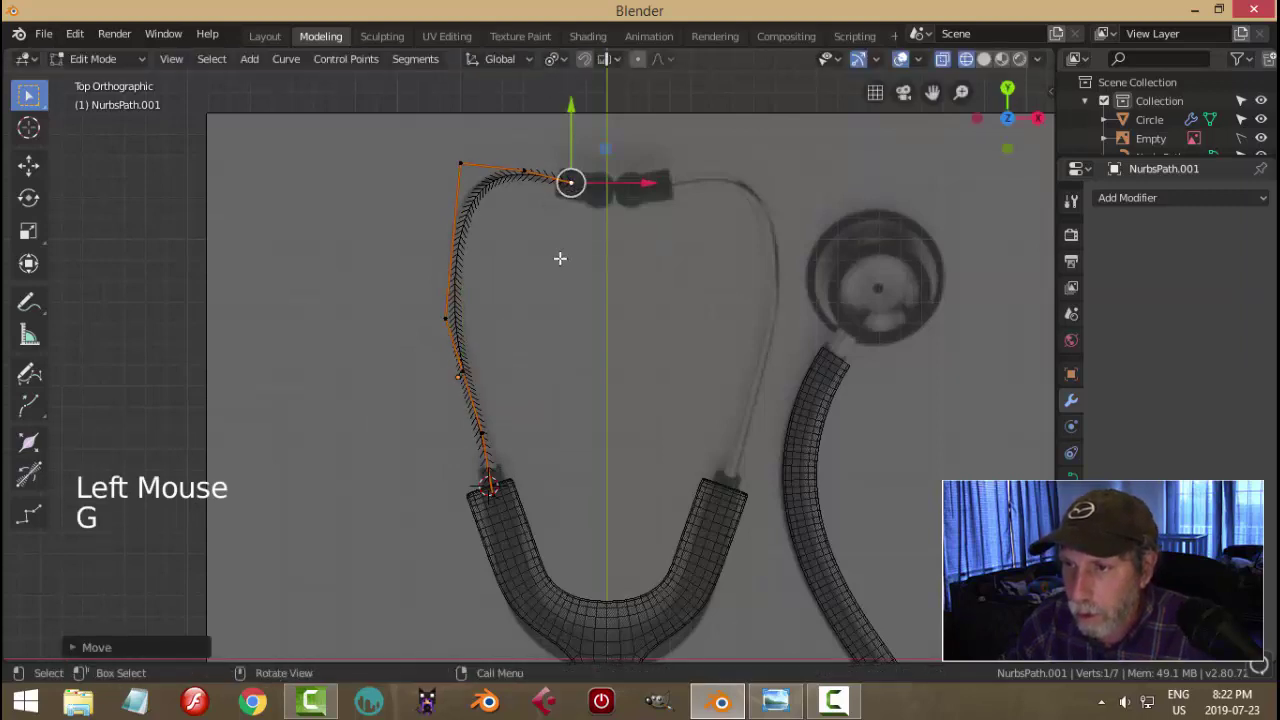
pyautogui.press('Tab')
pyautogui.press('Tab')
# - Move the three control points along the tube's long side upward to smooth the curve, and return to Object Mode
pyautogui.scroll(1, 484, 403)
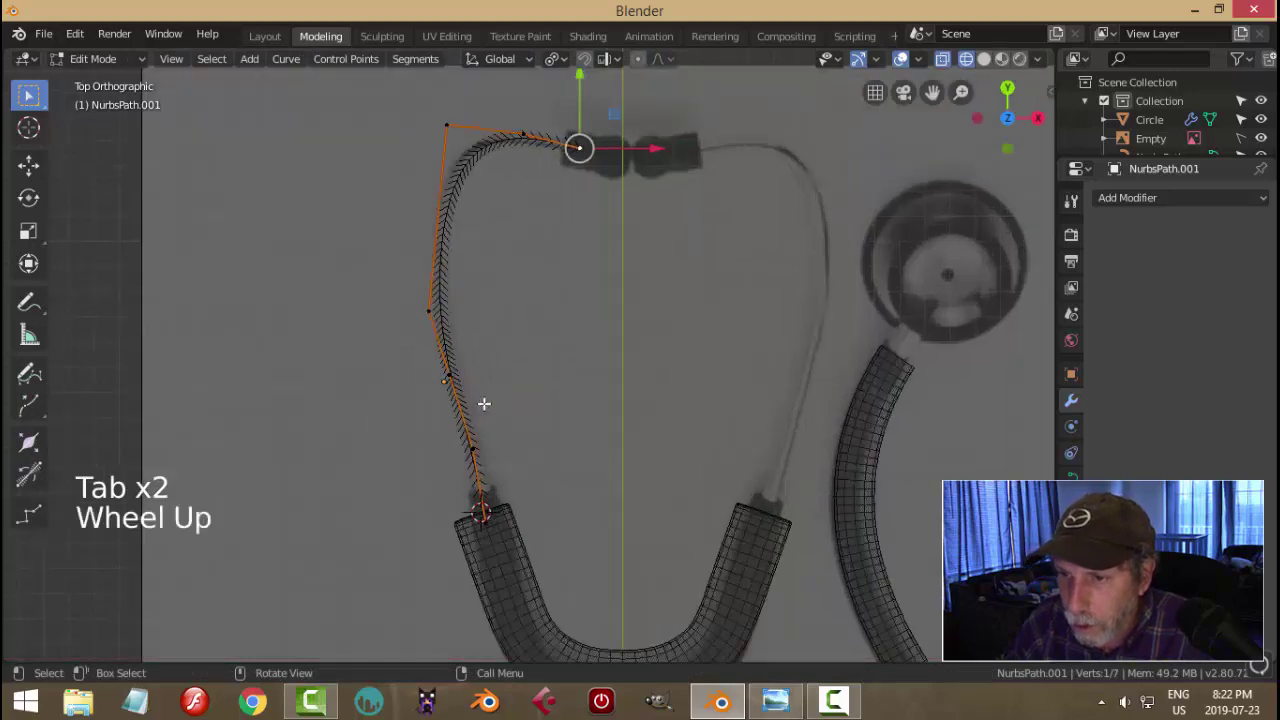
pyautogui.click(431, 307)
pyautogui.press('g')
pyautogui.click(429, 259)
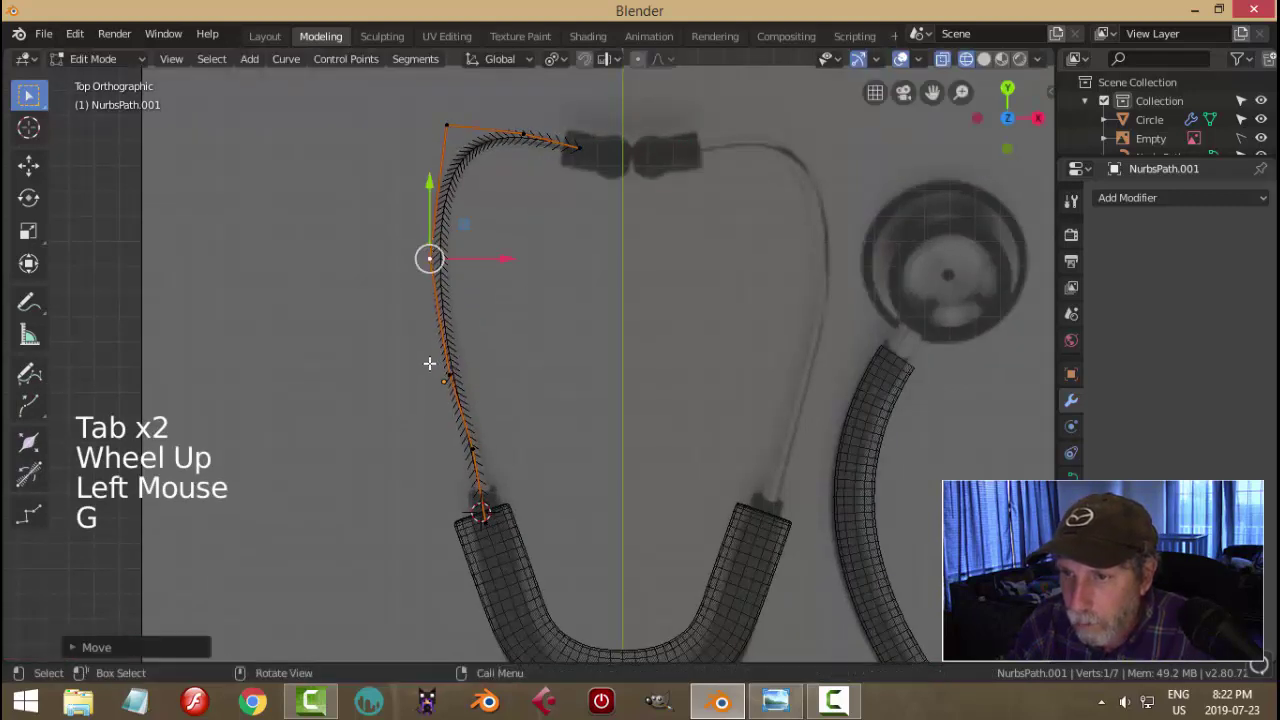
pyautogui.click(443, 374)
pyautogui.press('g')
pyautogui.click(447, 361)
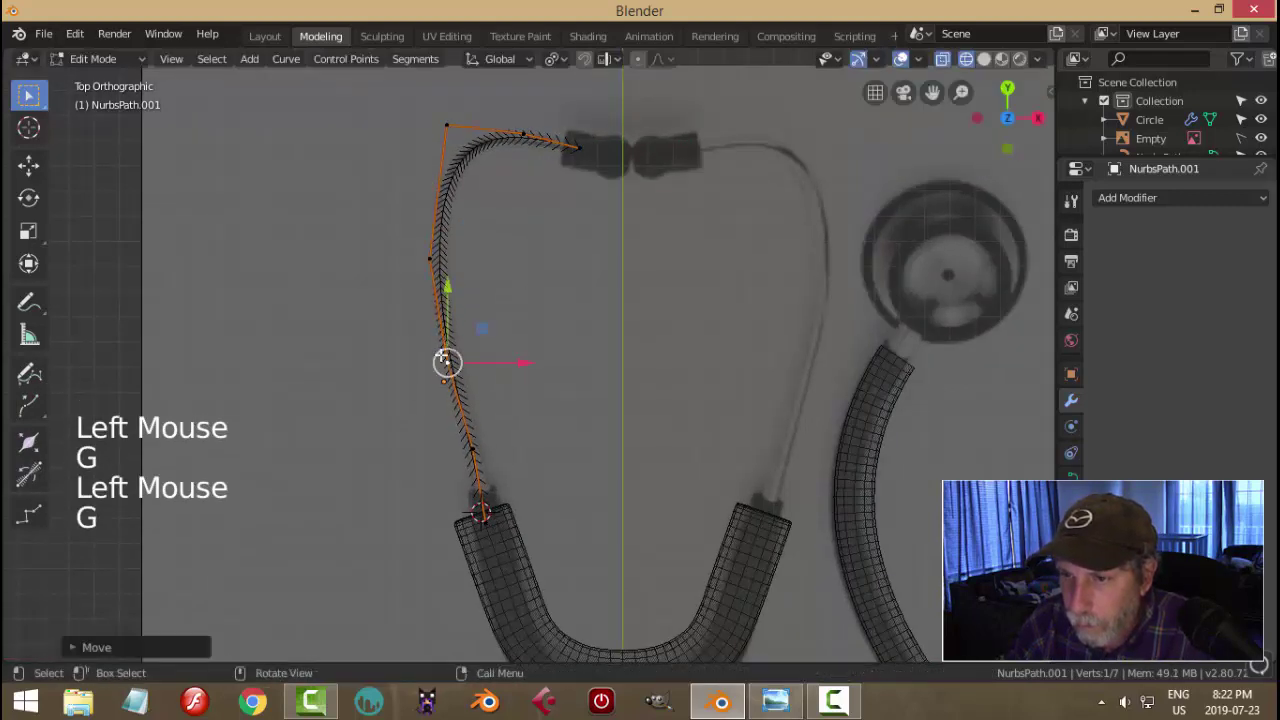
pyautogui.click(476, 442)
pyautogui.press('g')
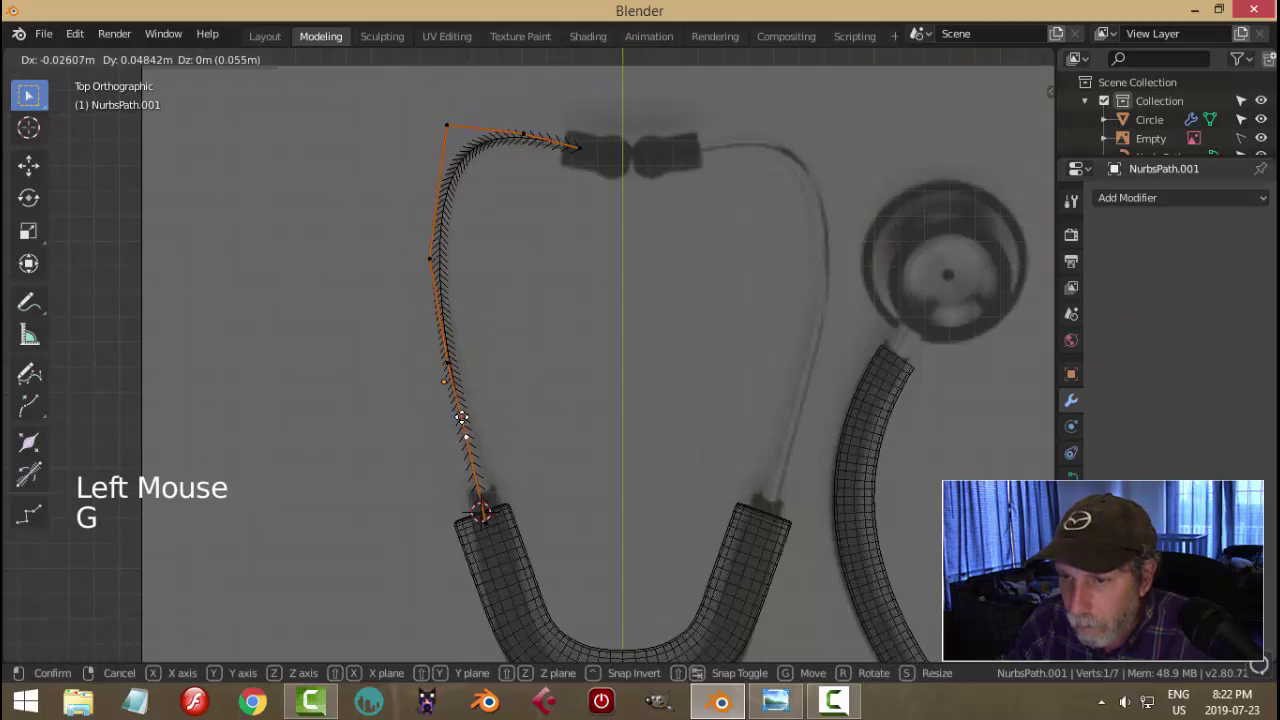
pyautogui.click(460, 417)
pyautogui.press('Tab')
pyautogui.scroll(-1, 525, 418)
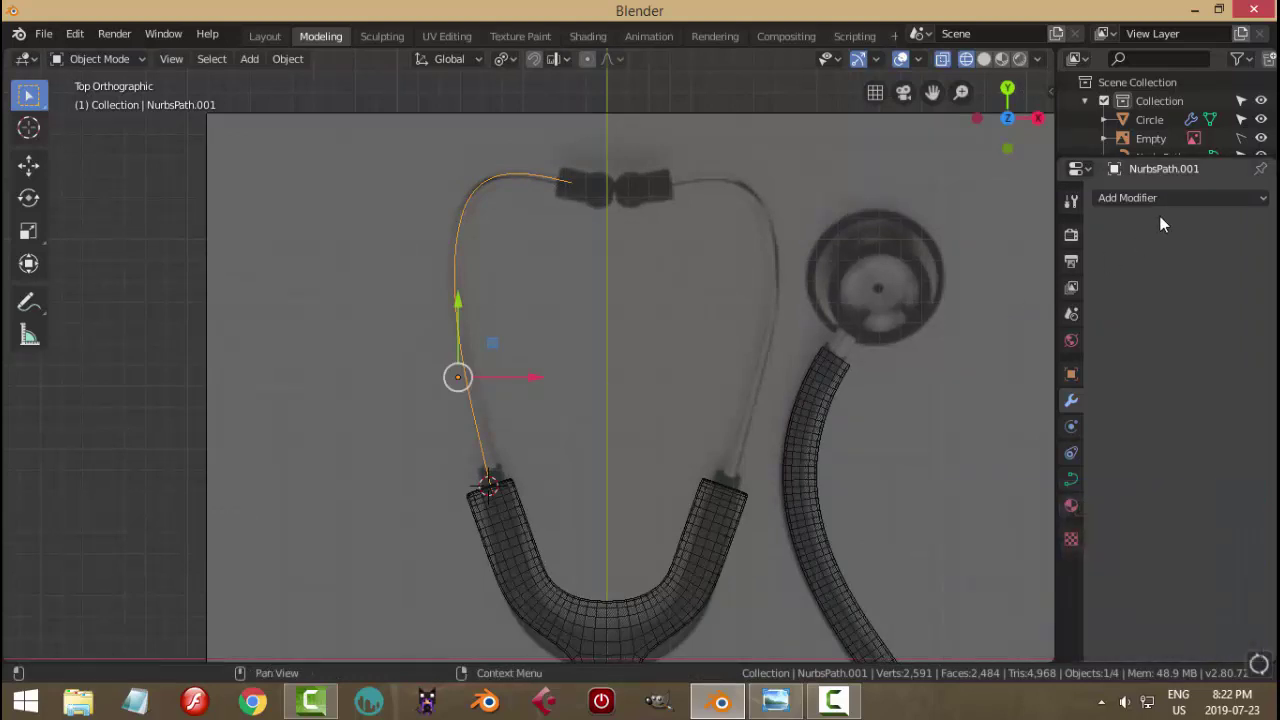
# - Give the ear tube path a round thickness with a bevel depth of 0.22 m in its curve geometry settings
pyautogui.click(1071, 480)
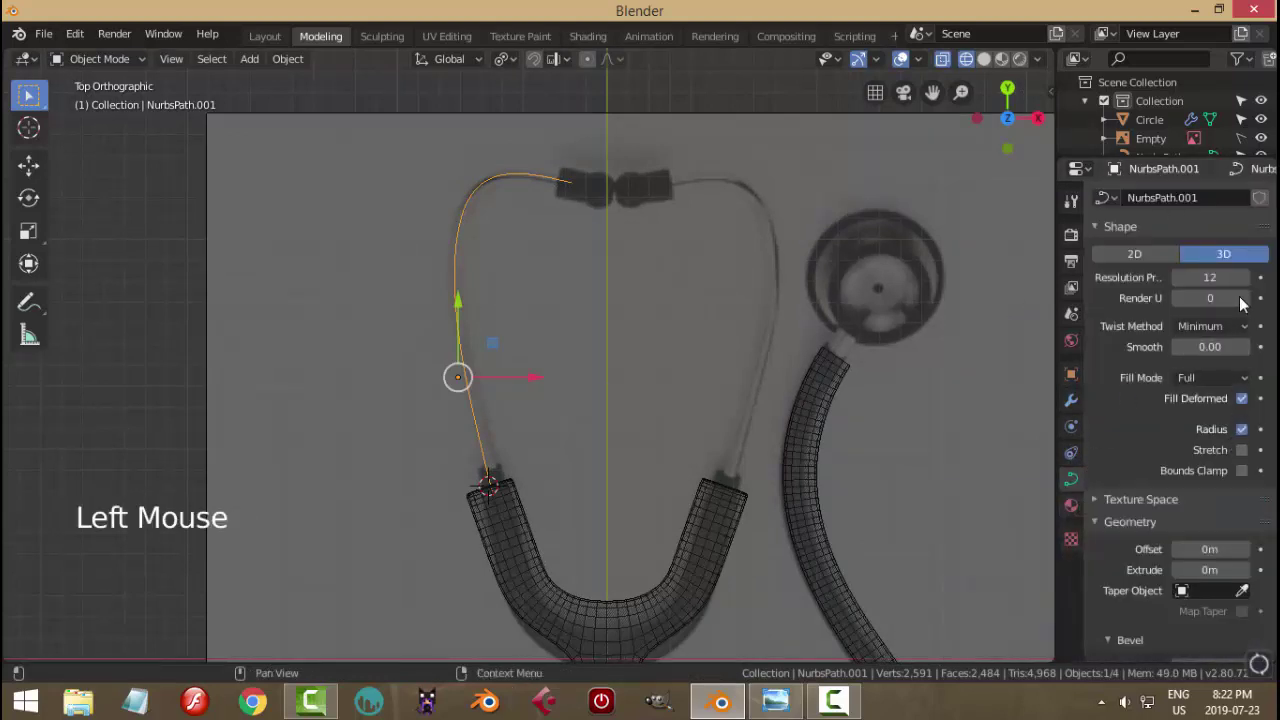
pyautogui.scroll(-3, 1228, 494)
pyautogui.scroll(2, 1224, 488)
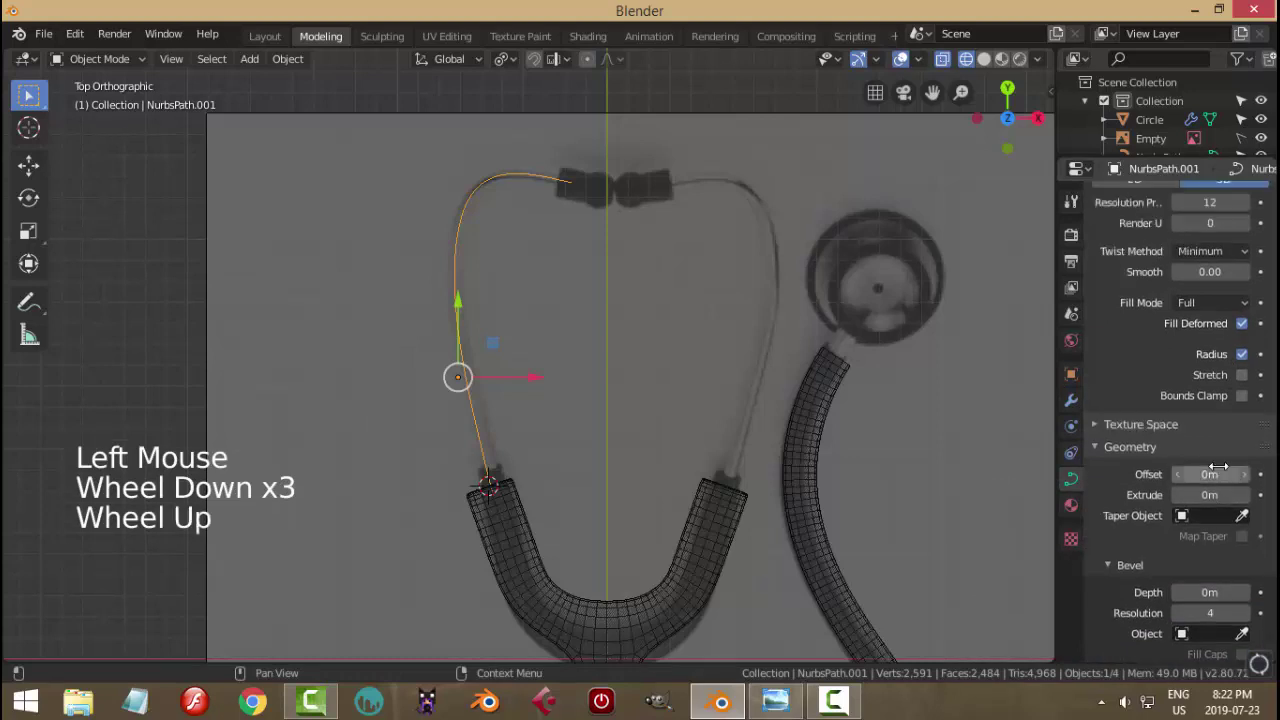
pyautogui.scroll(-4, 1218, 481)
pyautogui.scroll(-1, 1218, 480)
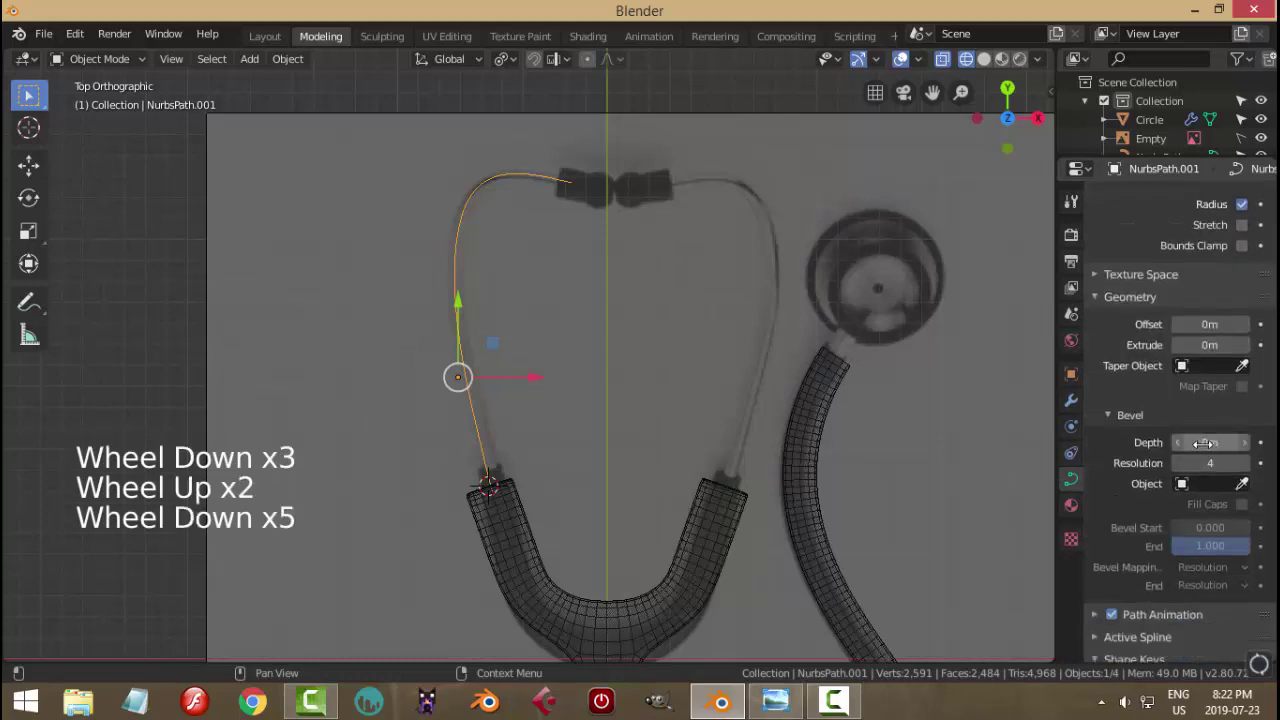
pyautogui.moveTo(1204, 442); pyautogui.dragTo(1246, 442)
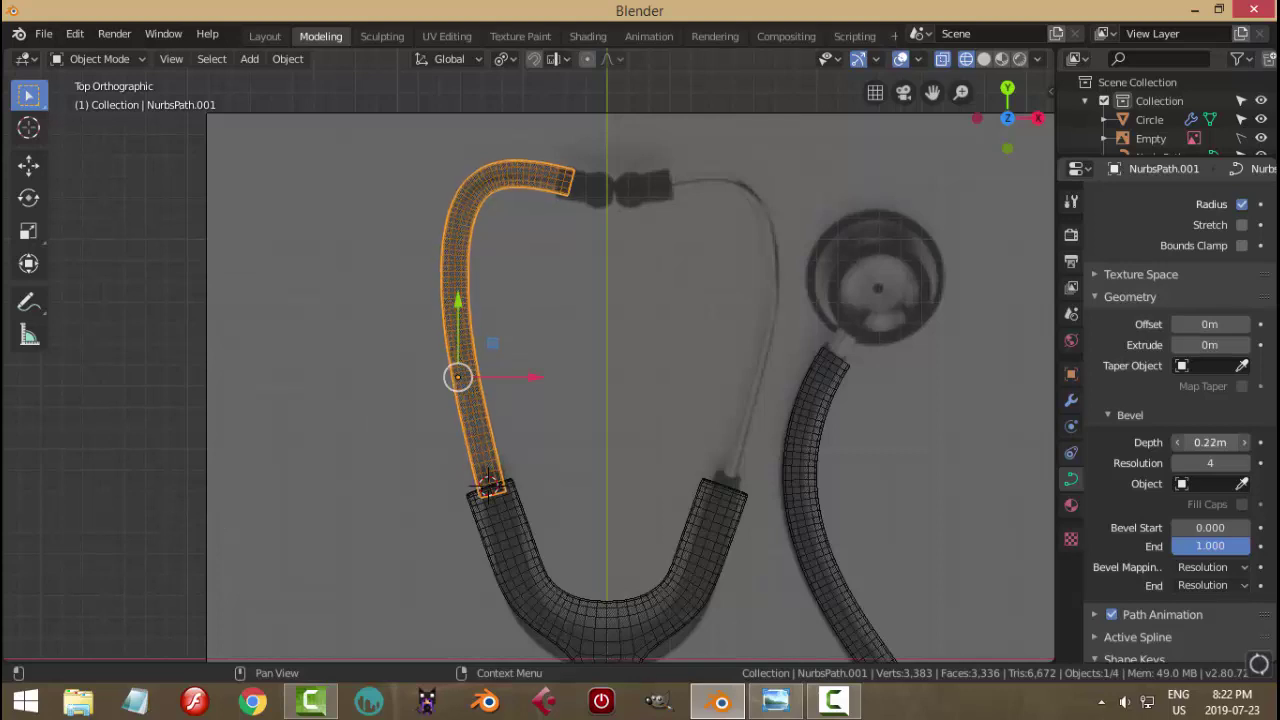
# - Switch to solid shading, inspect the tube's fit in the left arm and reduce its bevel depth to 0.2 m
pyautogui.press('z')
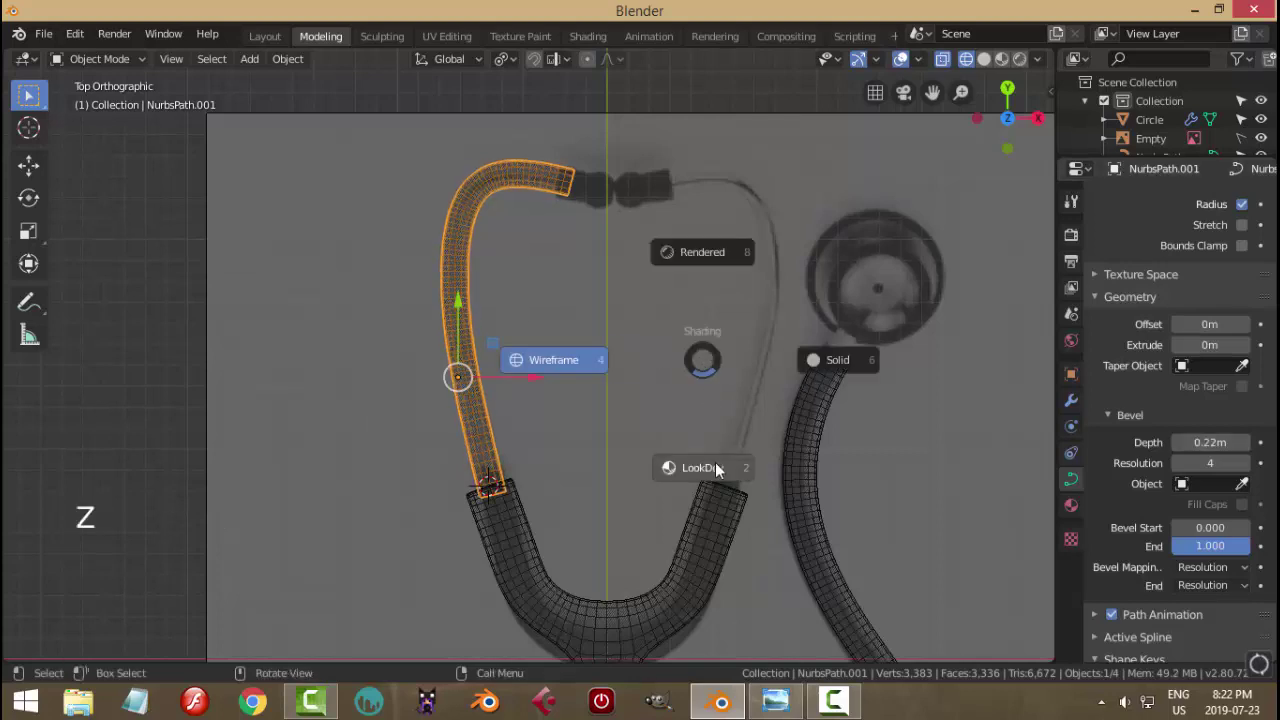
pyautogui.click(837, 360)
pyautogui.moveTo(518, 423); pyautogui.dragTo(547, 480, button='middle')
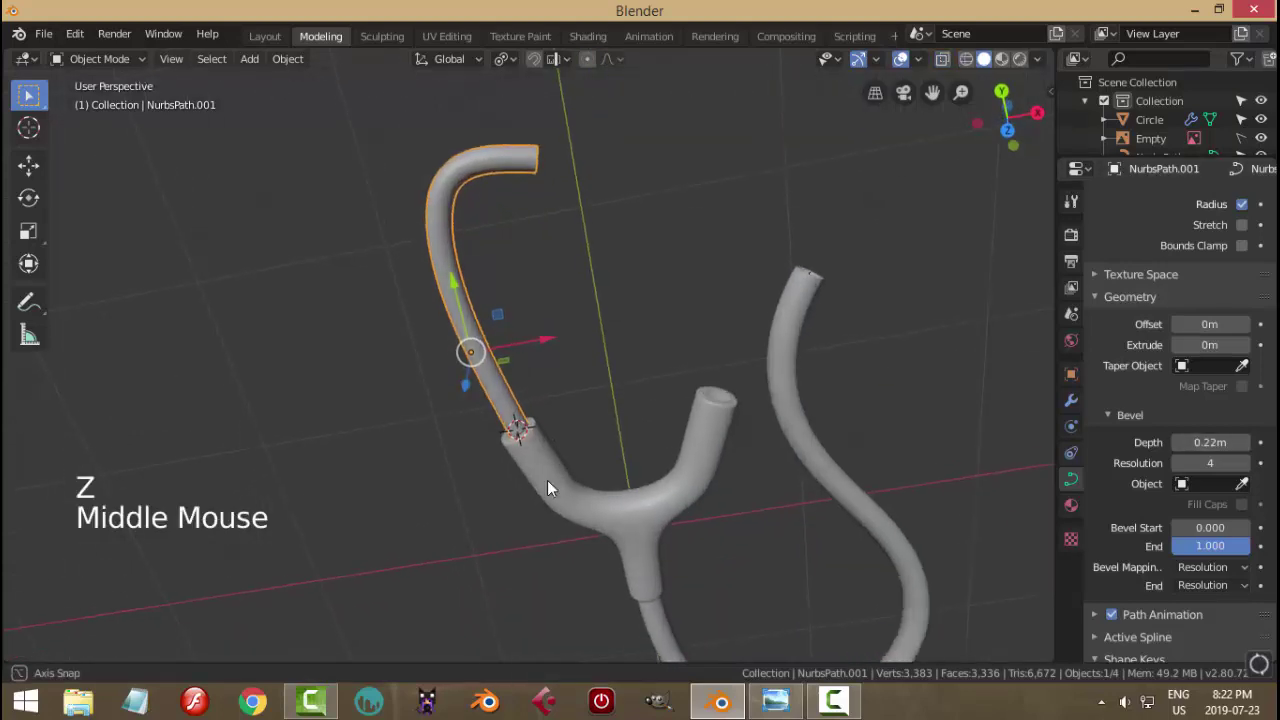
pyautogui.scroll(2, 542, 472)
pyautogui.scroll(-4, 544, 436)
pyautogui.moveTo(544, 436); pyautogui.dragTo(623, 286, button='middle')
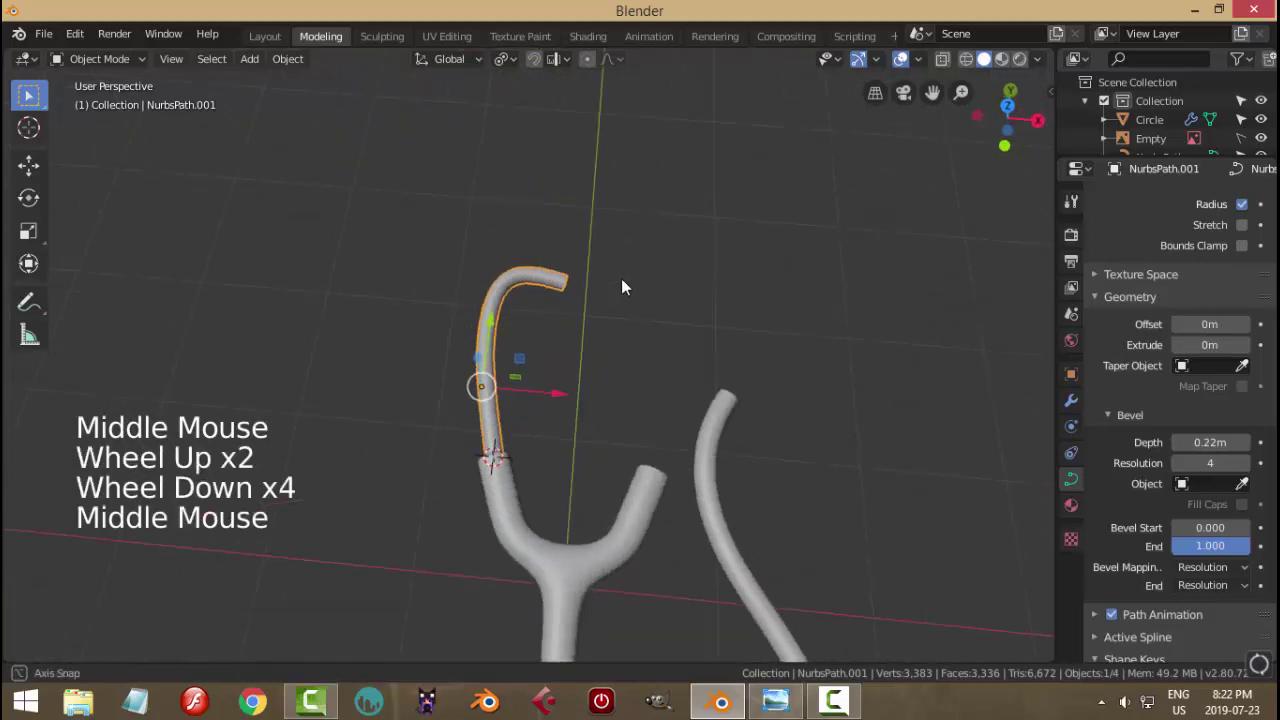
pyautogui.scroll(1, 605, 326)
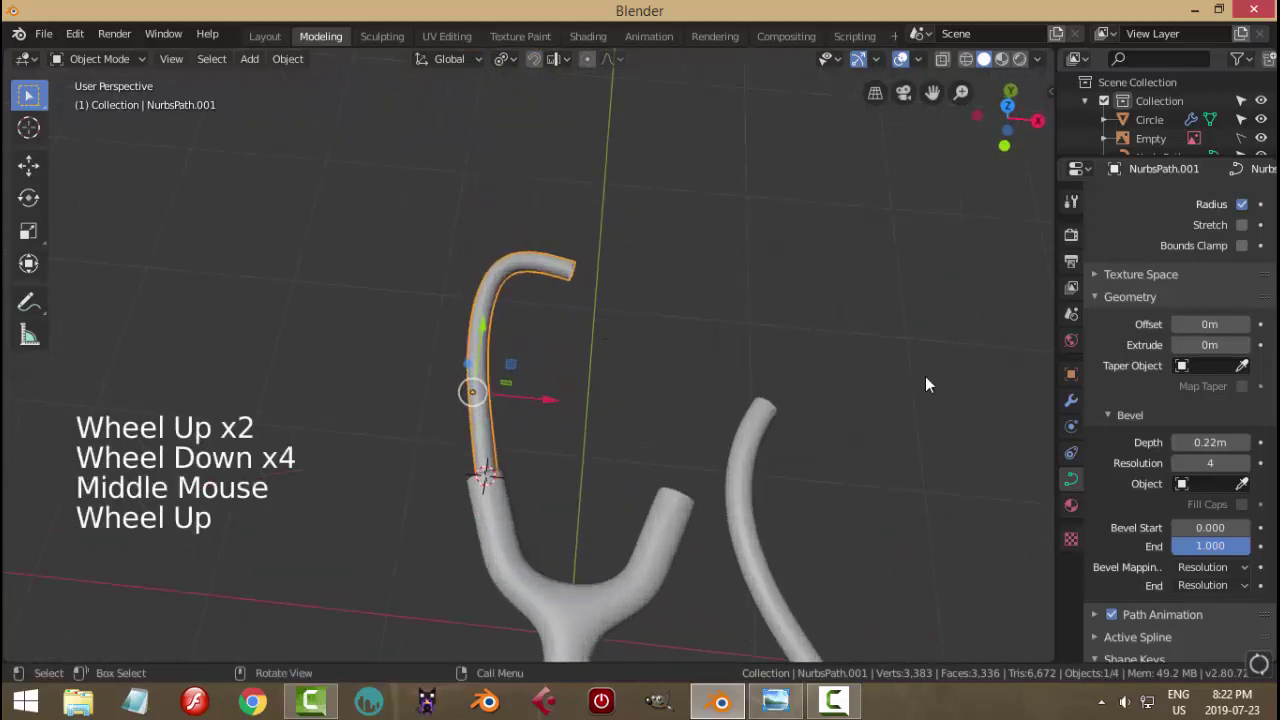
pyautogui.click(1177, 442)
pyautogui.moveTo(578, 495); pyautogui.dragTo(592, 451, button='middle')
# - In top view and Edit Mode, pull the ear tube's end control point slightly back from the left earpiece
pyautogui.scroll(3, 559, 288)
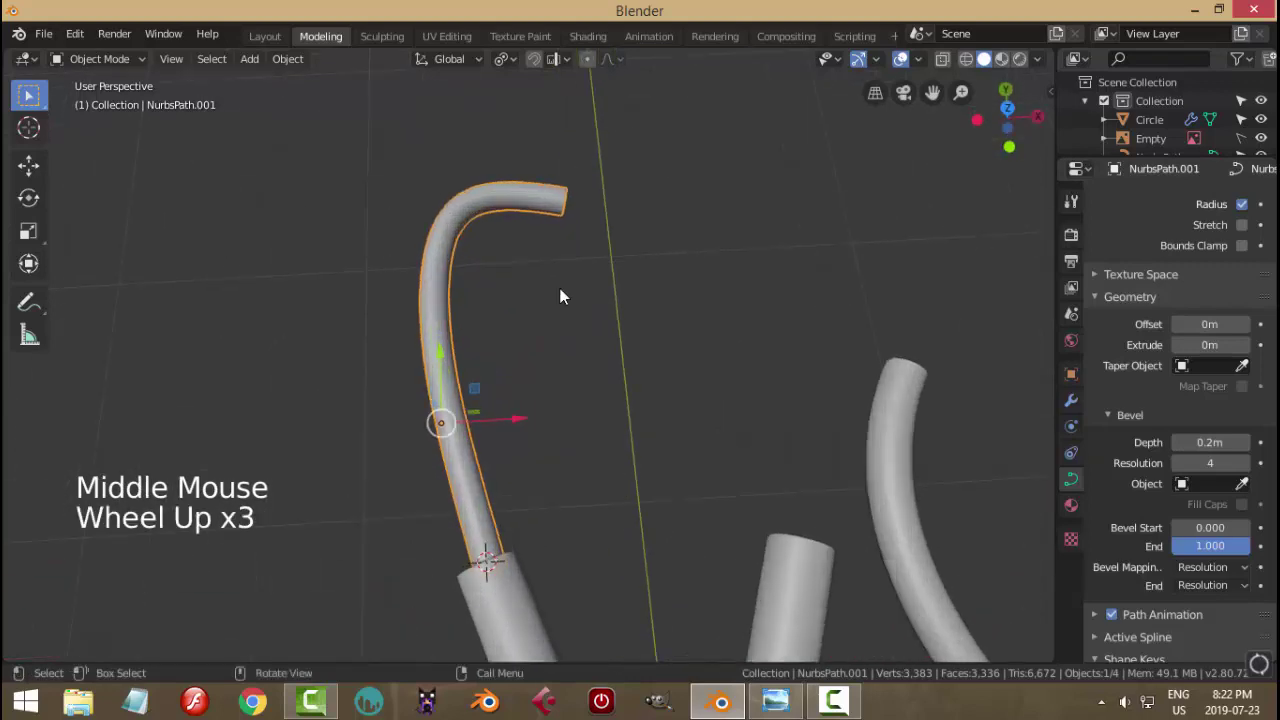
pyautogui.press('KP_7')
pyautogui.keyDown('shift'); pyautogui.moveTo(584, 253); pyautogui.dragTo(499, 347, button='middle'); pyautogui.keyUp('shift')
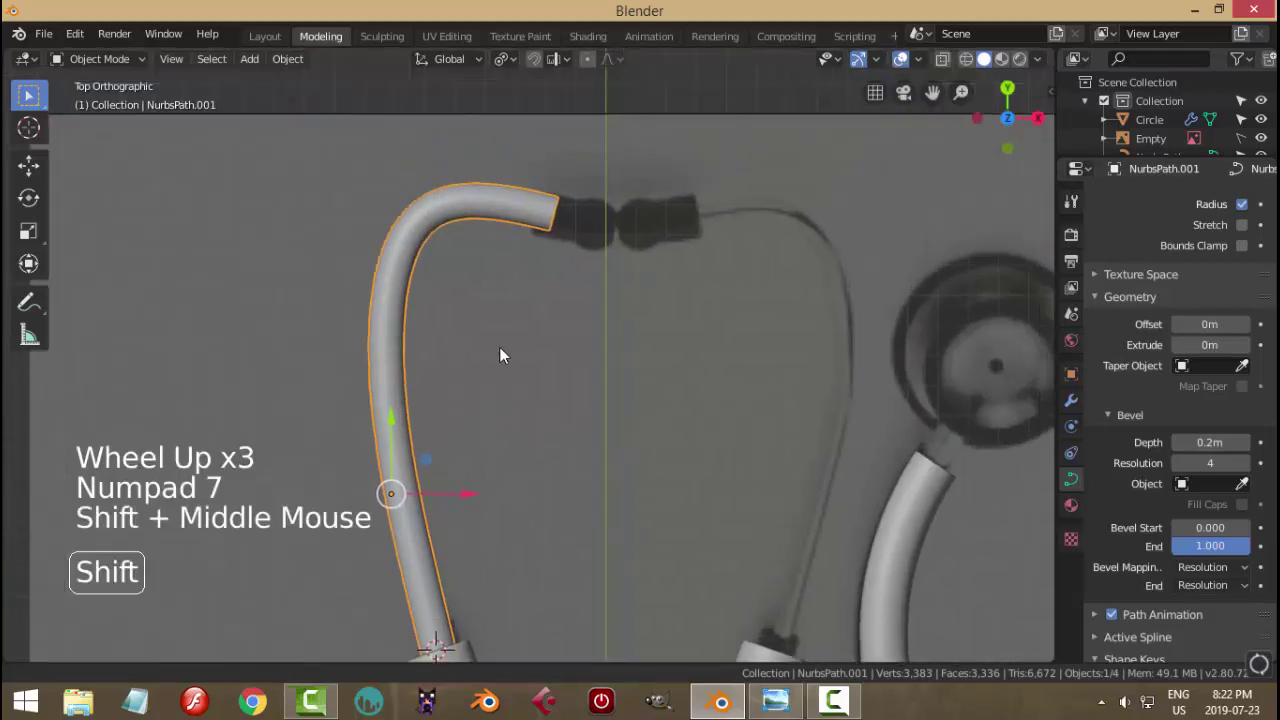
pyautogui.scroll(2, 497, 345)
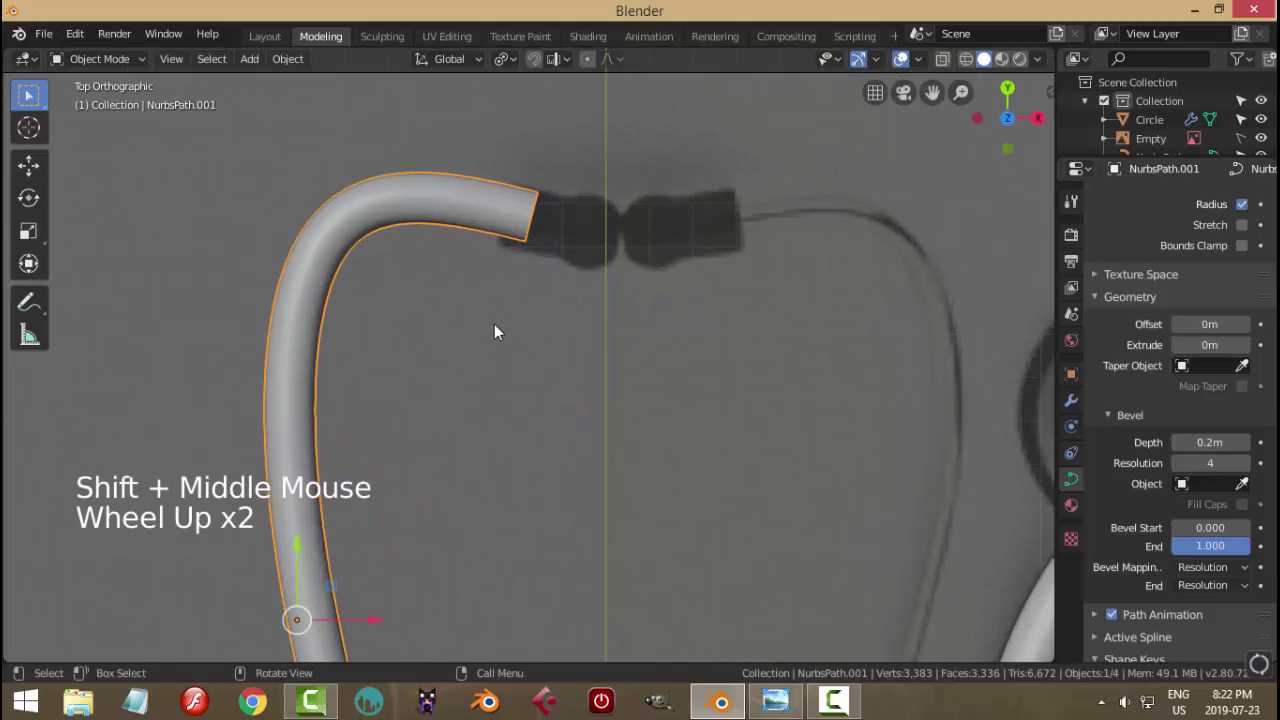
pyautogui.press('Tab')
pyautogui.click(529, 213)
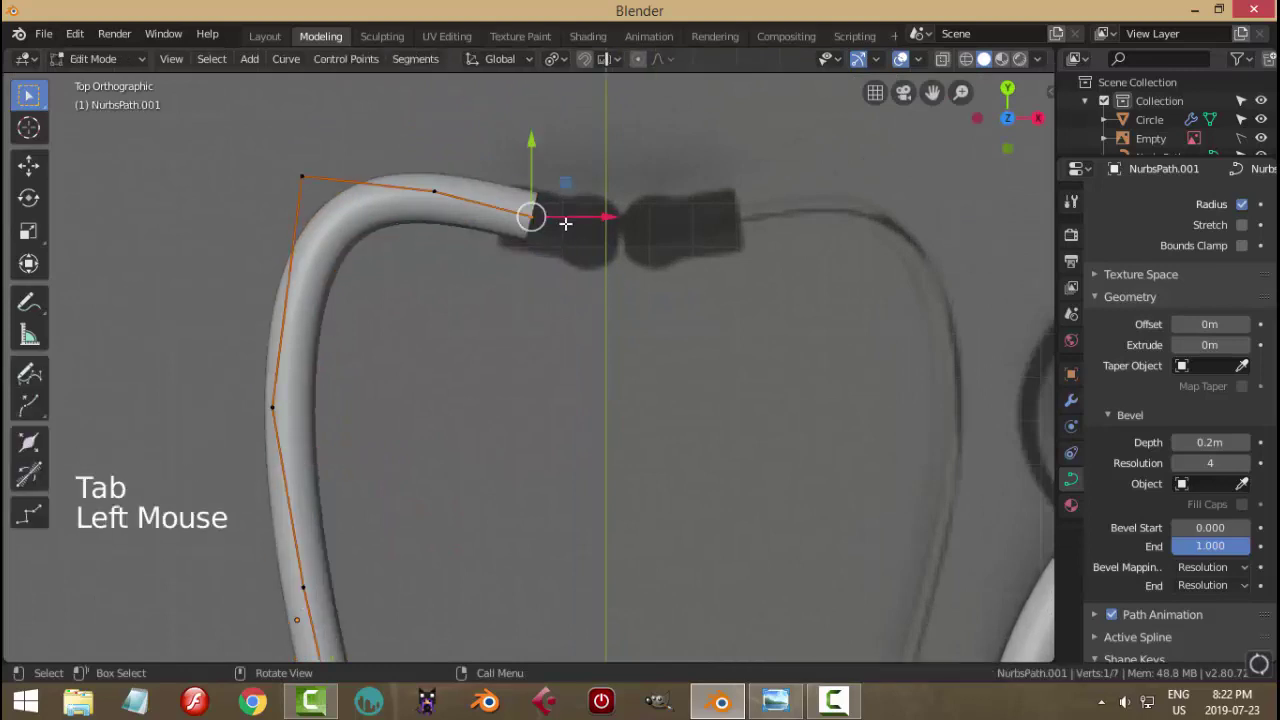
pyautogui.press('g')
pyautogui.click(538, 215)
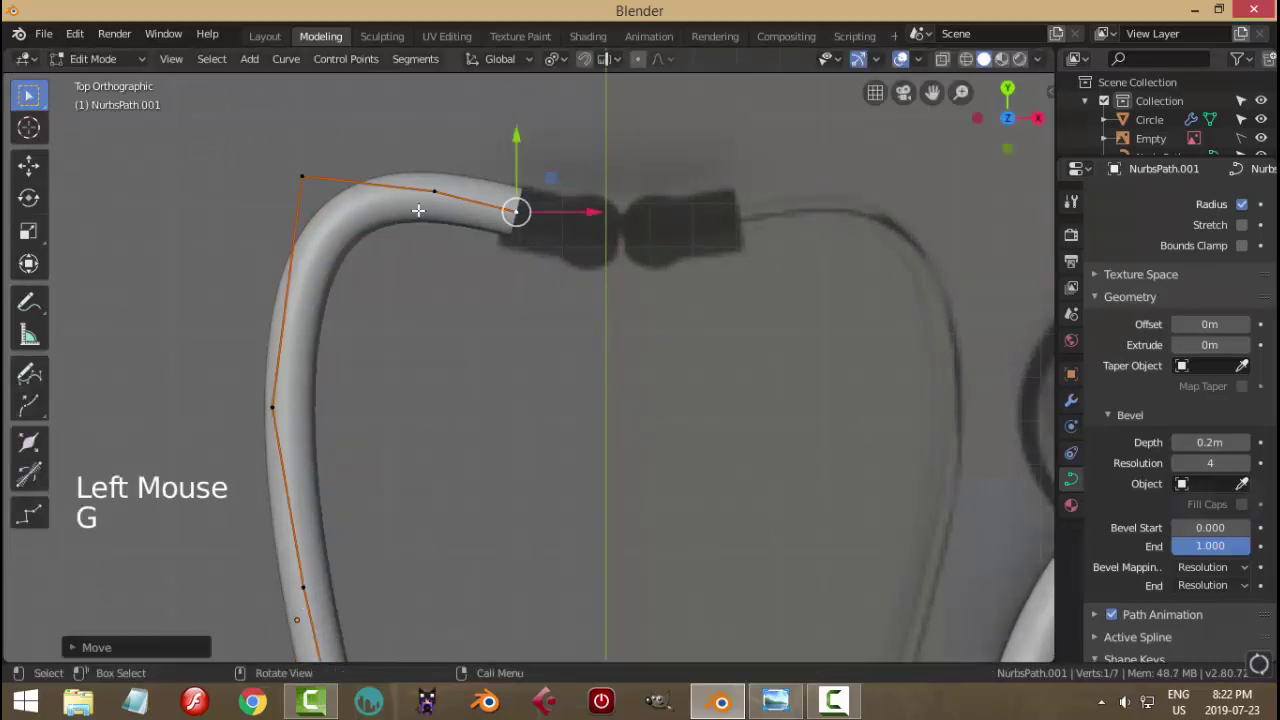
# - Nudge the ear tube's upper corner control point and the one beside it slightly outward, away from the earpiece
pyautogui.click(298, 176)
pyautogui.press('g')
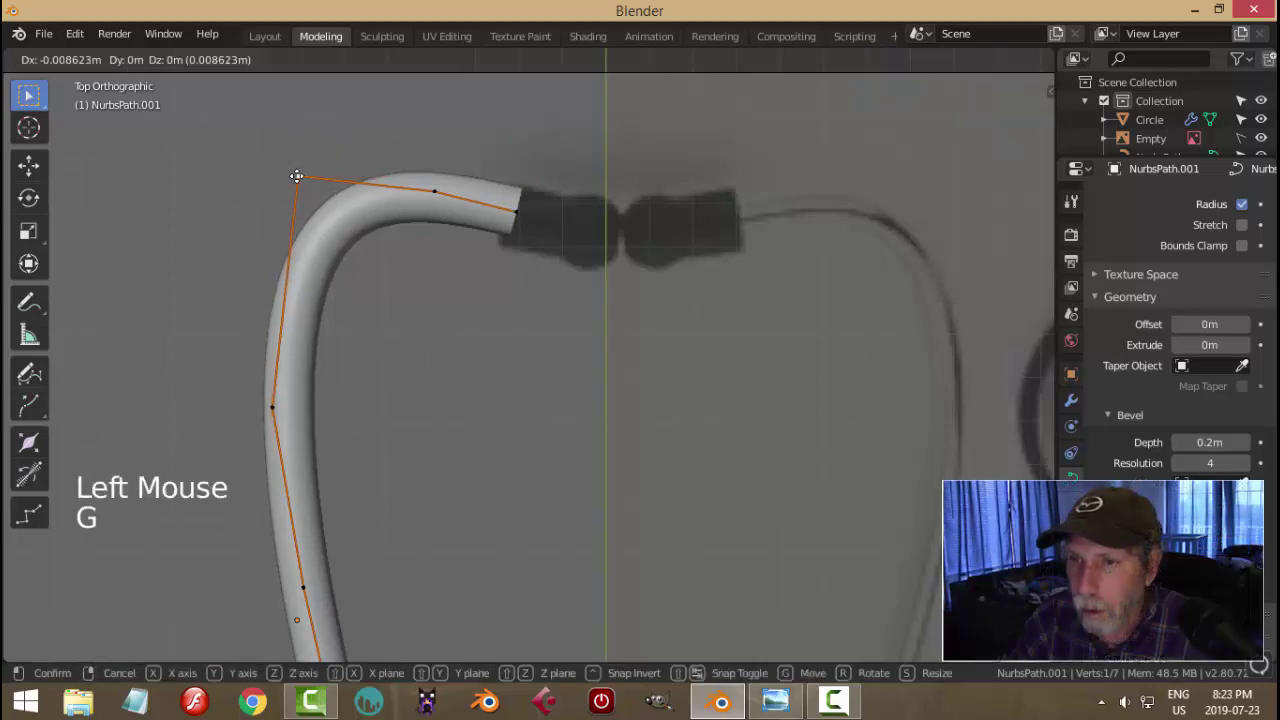
pyautogui.click(297, 176)
pyautogui.click(429, 190)
pyautogui.press('g')
pyautogui.rightClick(449, 224)
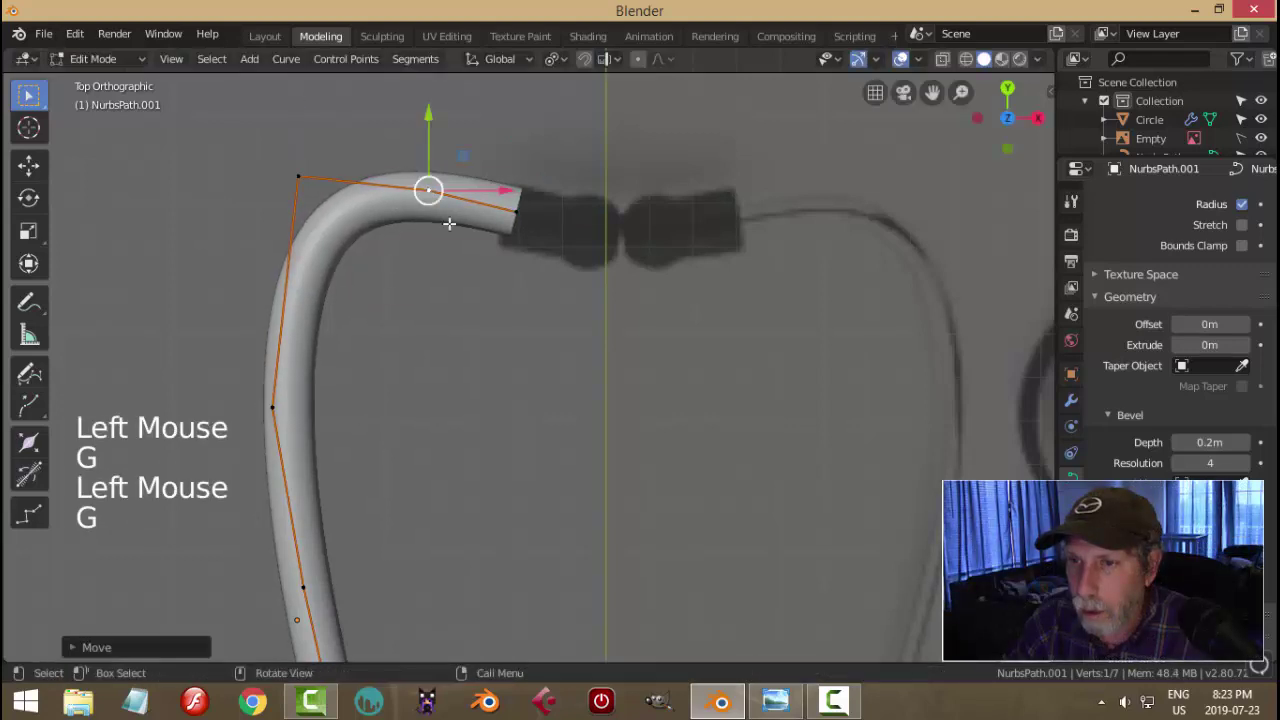
# - Snap the 3D cursor to the ear tube's end control point at the earpiece, and return to Object Mode
pyautogui.click(522, 211)
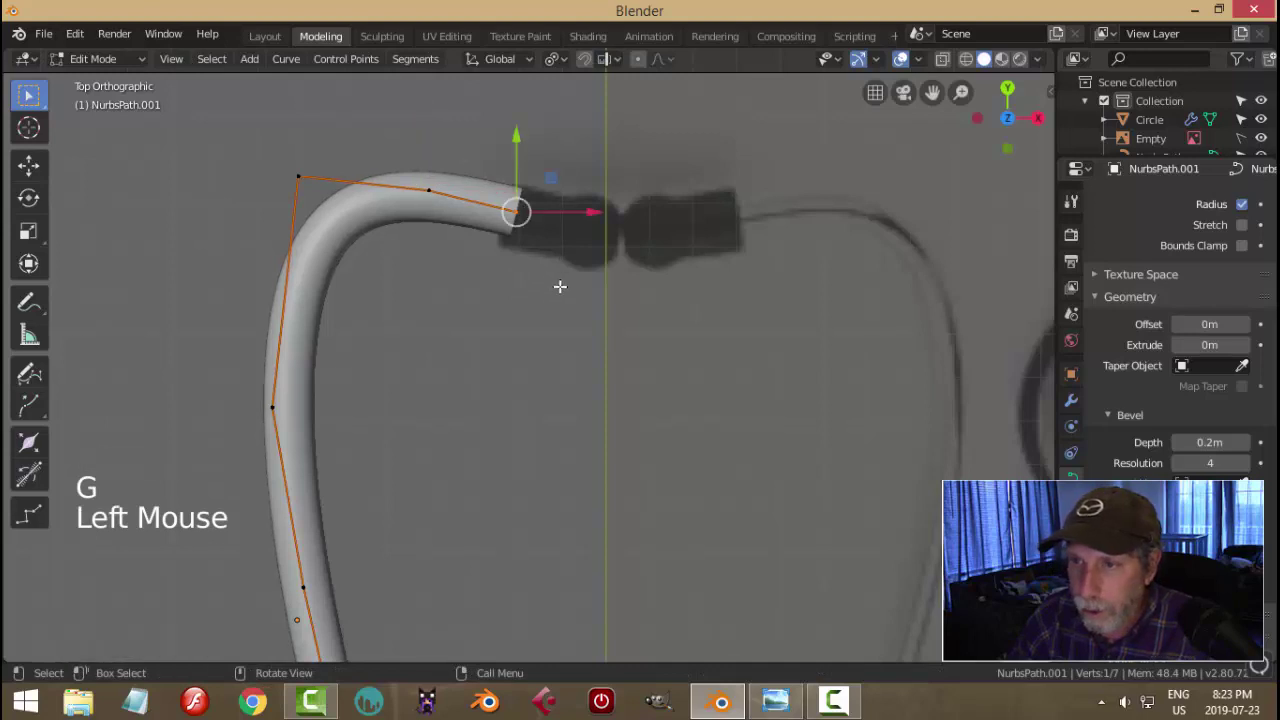
pyautogui.hotkey('shift', 's')
pyautogui.click(564, 397)
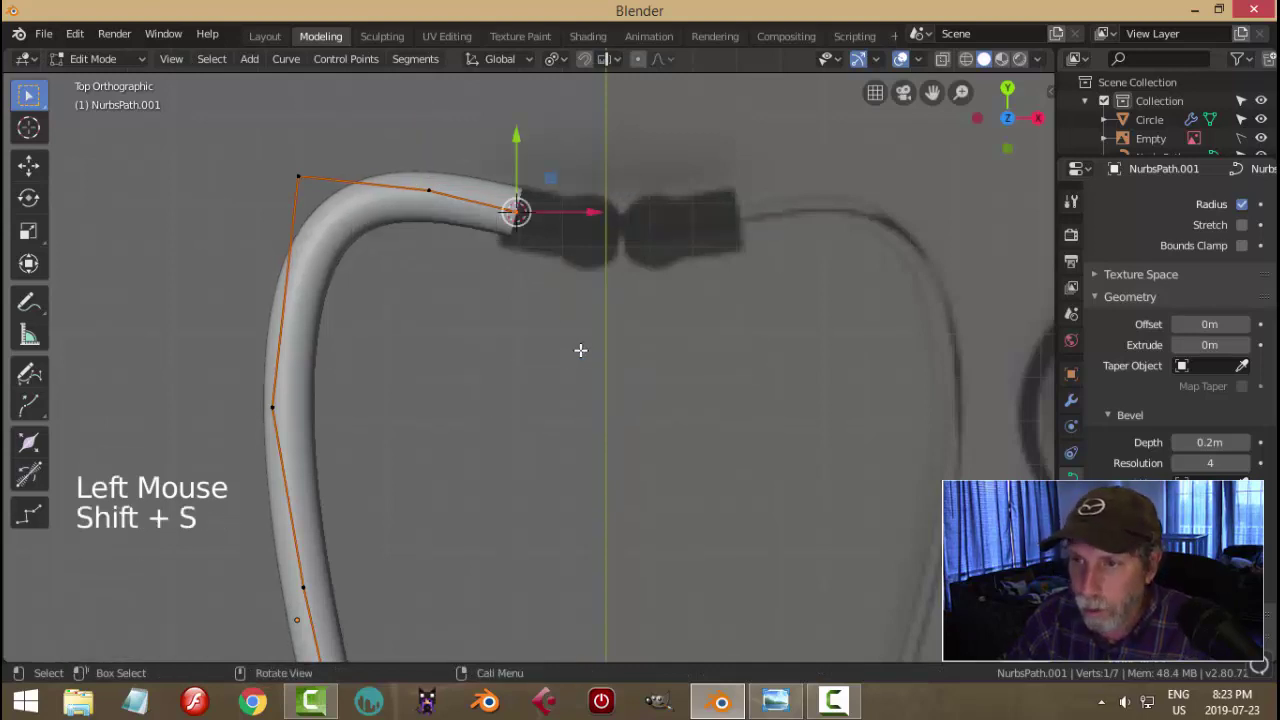
pyautogui.press('Tab')
# - Add a mesh circle at the 3D cursor and scale it in Edit Mode to about 0.085
pyautogui.keyDown('shift'); pyautogui.moveTo(575, 295); pyautogui.dragTo(569, 314, button='middle'); pyautogui.keyUp('shift')
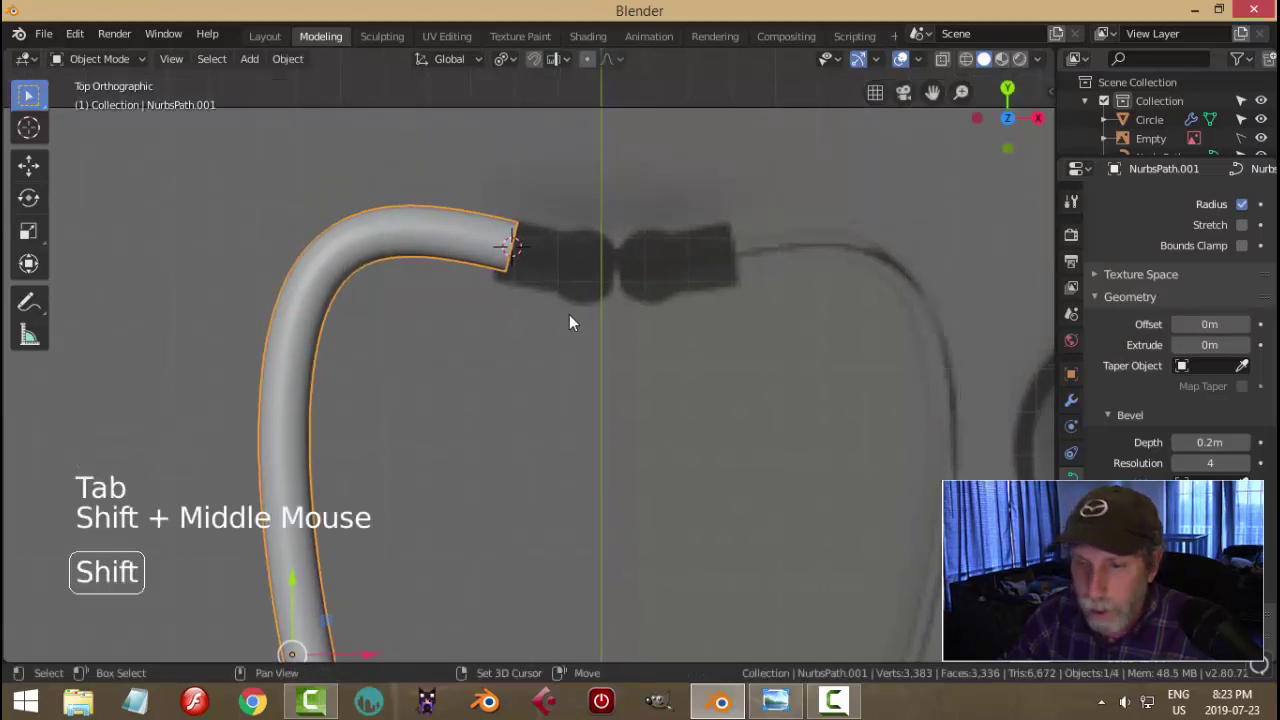
pyautogui.hotkey('shift', 'a')
pyautogui.moveTo(546, 295)
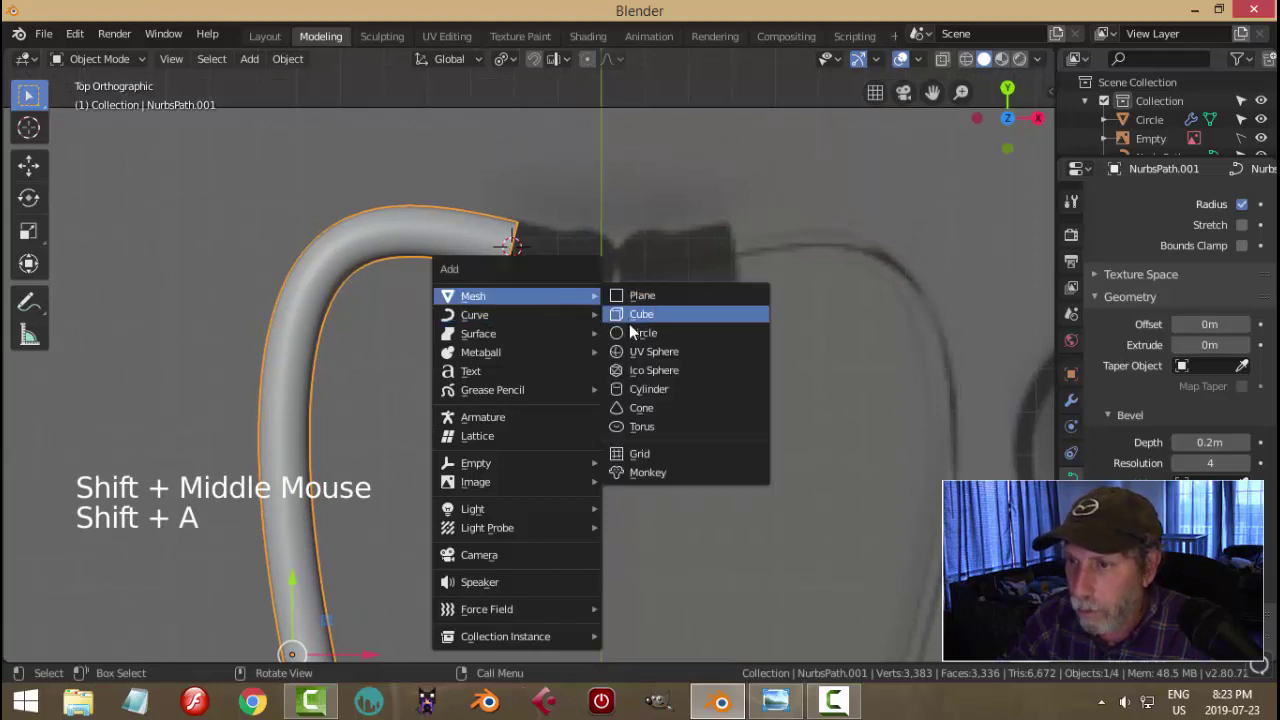
pyautogui.click(626, 330)
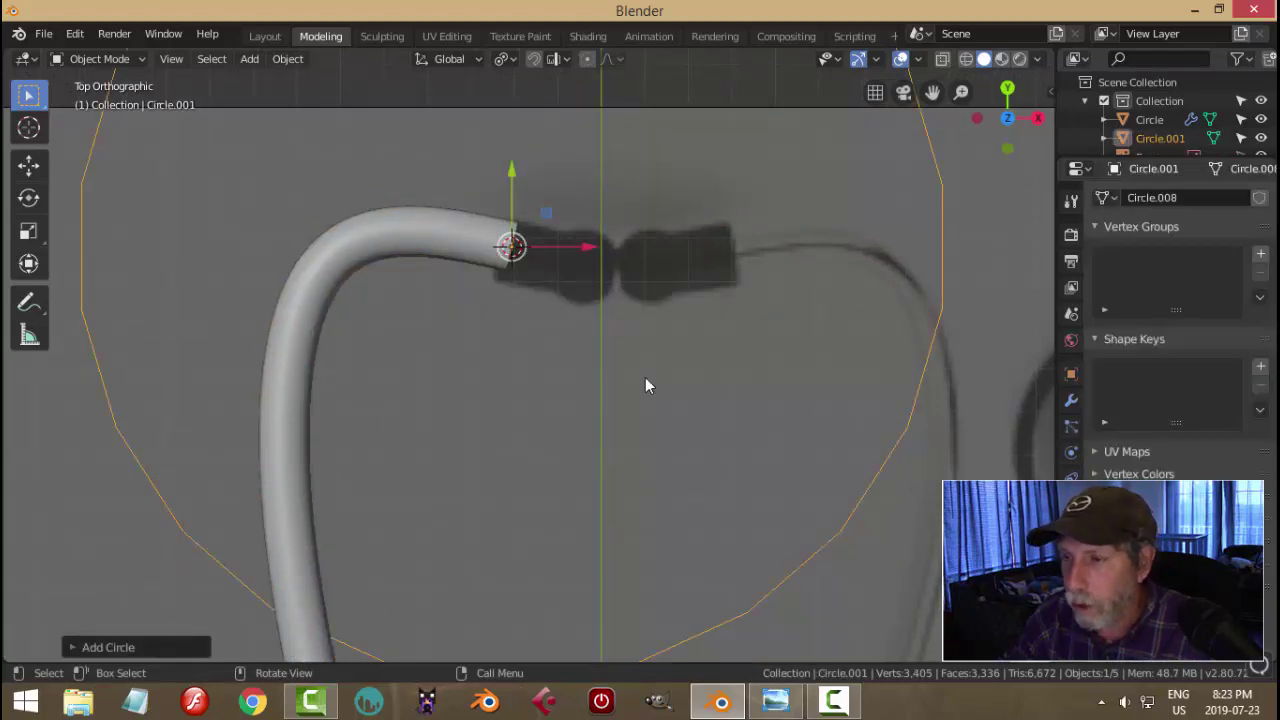
pyautogui.press('Tab')
pyautogui.scroll(-1, 906, 371)
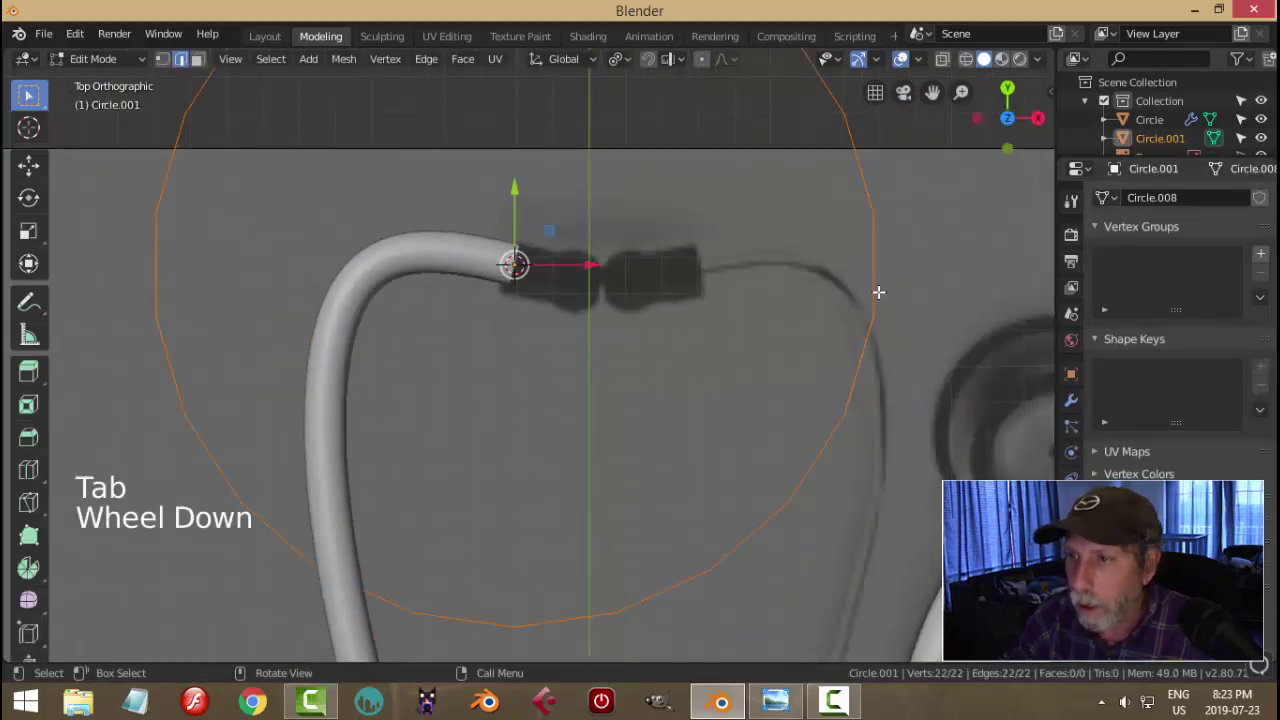
pyautogui.press('s')
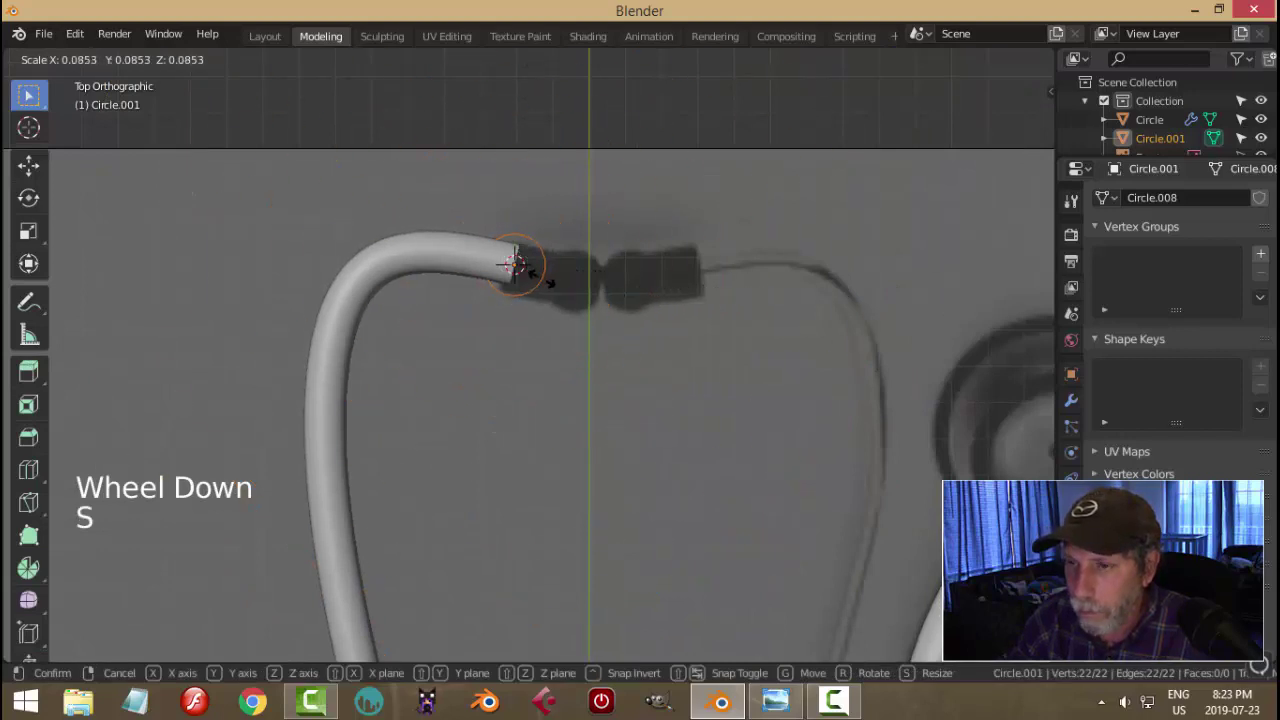
pyautogui.click(540, 279)
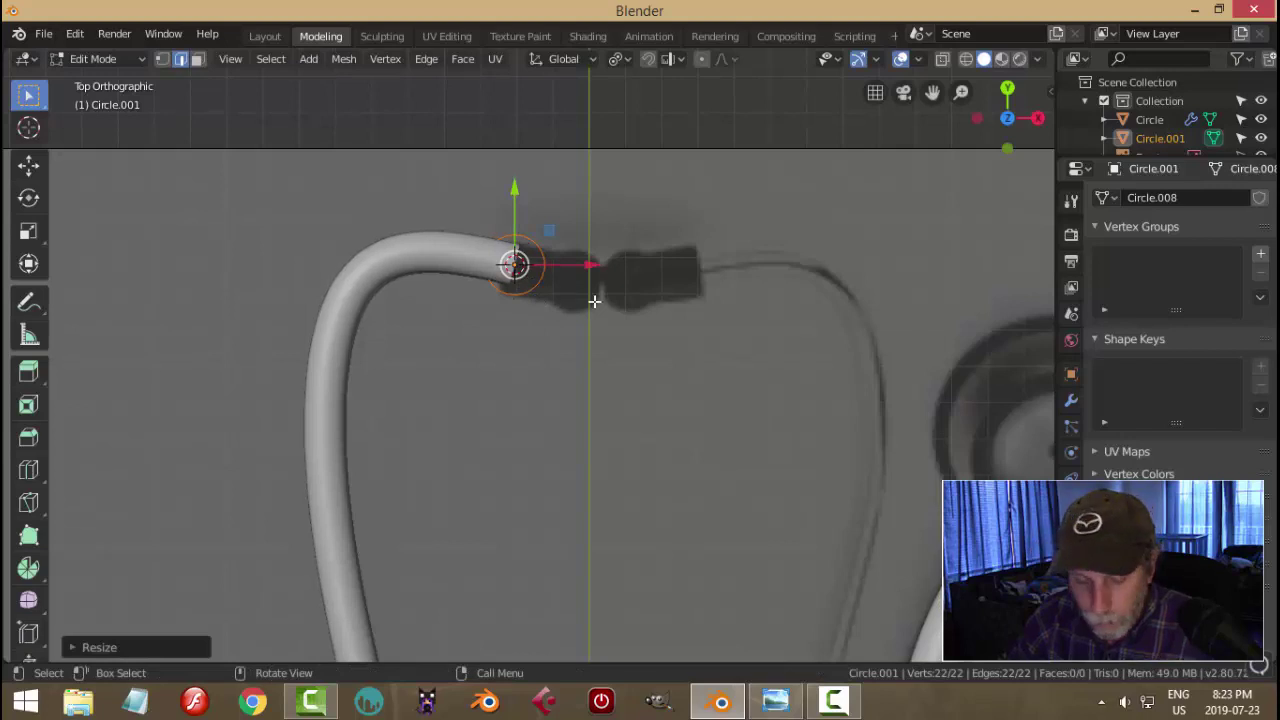
# - Rotate the circle edge-on to the top view so it rings the tube end, and scale it to fit around the tube
pyautogui.press('r')
pyautogui.click(594, 301)
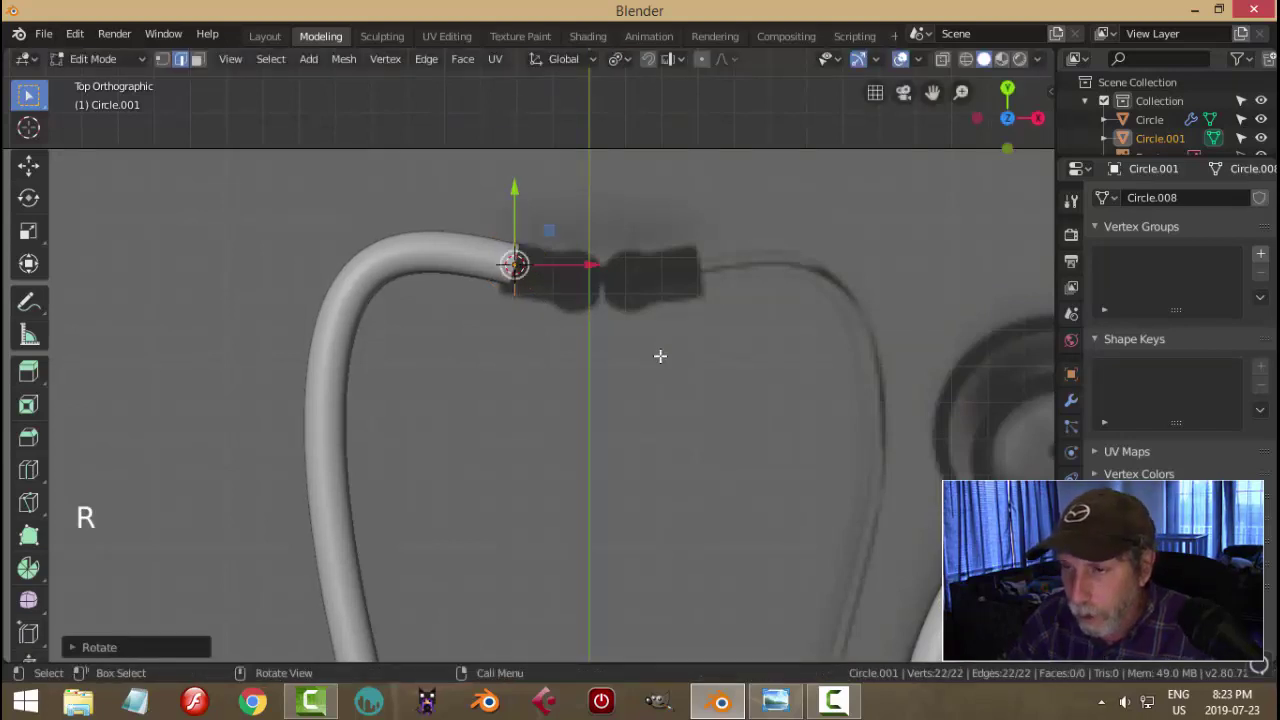
pyautogui.moveTo(660, 356); pyautogui.dragTo(591, 277, button='middle')
pyautogui.scroll(3, 686, 374)
pyautogui.moveTo(686, 374)
pyautogui.keyDown('shift'); pyautogui.mouseDown(button='middle')
pyautogui.moveTo(583, 335)
pyautogui.moveTo(577, 297)
pyautogui.moveTo(700, 380)
pyautogui.mouseUp(button='middle'); pyautogui.keyUp('shift')
pyautogui.scroll(3, 603, 337)
pyautogui.scroll(-2, 474, 320)
pyautogui.keyDown('shift'); pyautogui.moveTo(474, 320); pyautogui.dragTo(527, 361, button='middle'); pyautogui.keyUp('shift')
pyautogui.moveTo(527, 361); pyautogui.dragTo(669, 452, button='middle')
pyautogui.press('s')
pyautogui.click(690, 369)
pyautogui.press('KP_7')
pyautogui.scroll(3, 718, 399)
pyautogui.scroll(2, 657, 457)
pyautogui.scroll(-1, 669, 452)
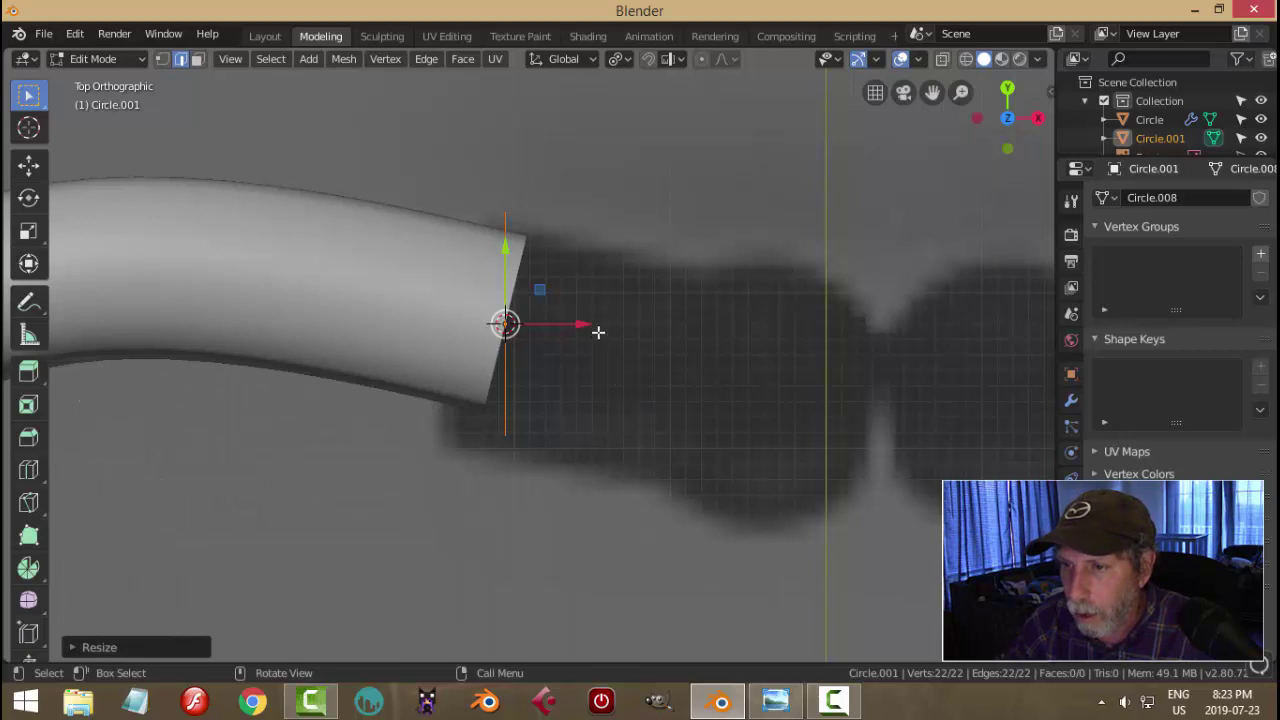
# - Shift the ring slightly back over the tube end and extrude it along X into a collar reaching the earpiece's bulb
pyautogui.moveTo(583, 323); pyautogui.dragTo(742, 388)
pyautogui.press('e')
pyautogui.scroll(-3, 728, 383)
pyautogui.keyDown('shift'); pyautogui.moveTo(737, 386); pyautogui.dragTo(666, 420, button='middle'); pyautogui.keyUp('shift')
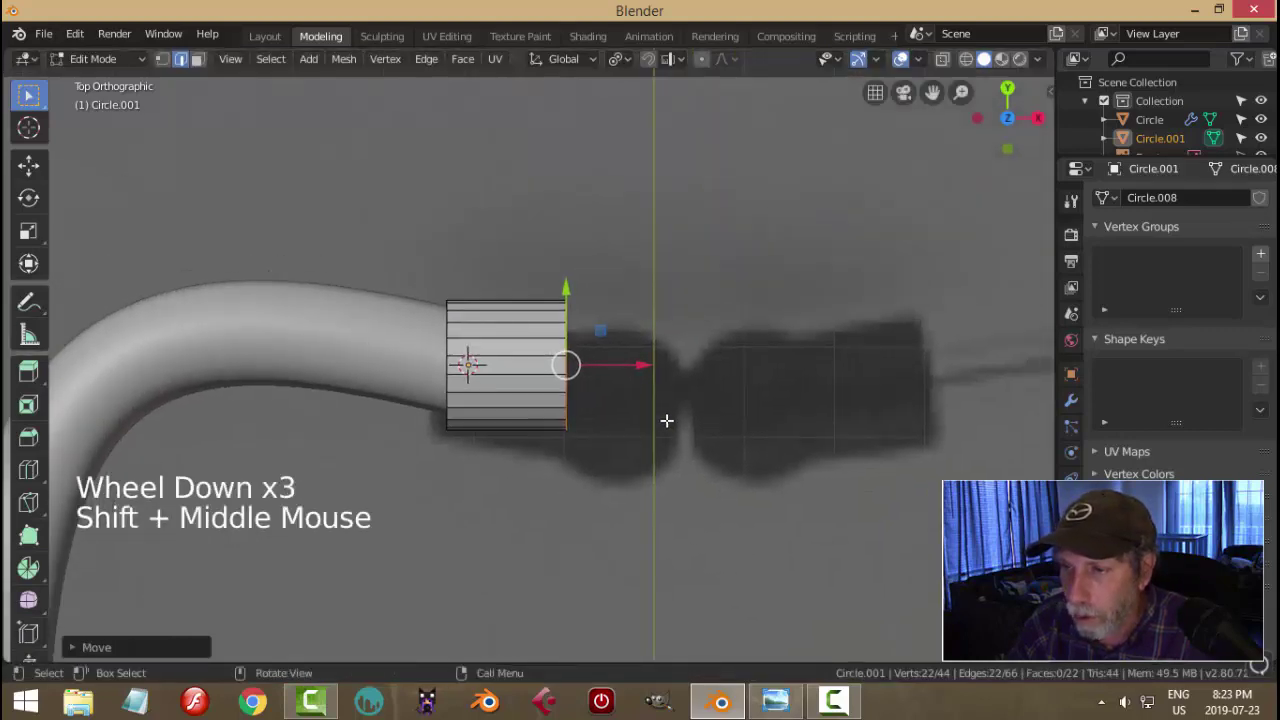
# - Extrude the collar's outer edge, scale it to about 1.17 and move it slightly outward along X to form a flare
pyautogui.scroll(2, 675, 410)
pyautogui.press('e')
pyautogui.press('s')
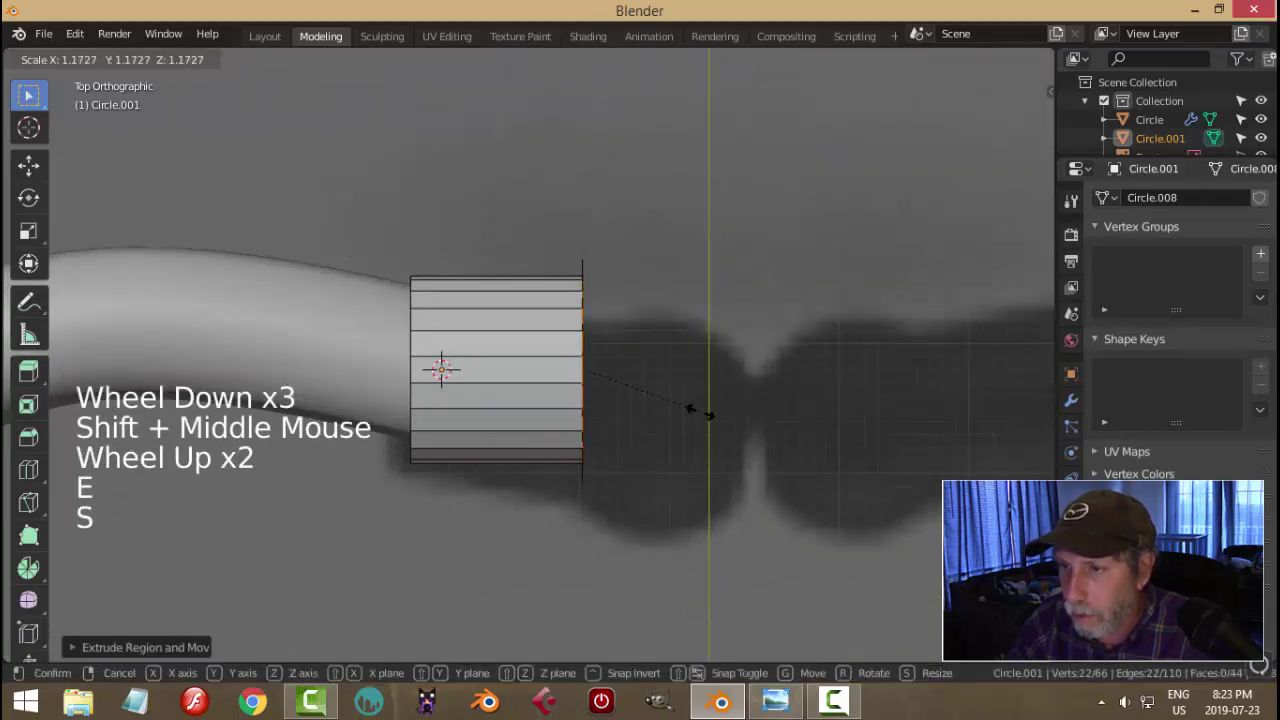
pyautogui.click(690, 410)
pyautogui.moveTo(654, 369); pyautogui.dragTo(672, 371)
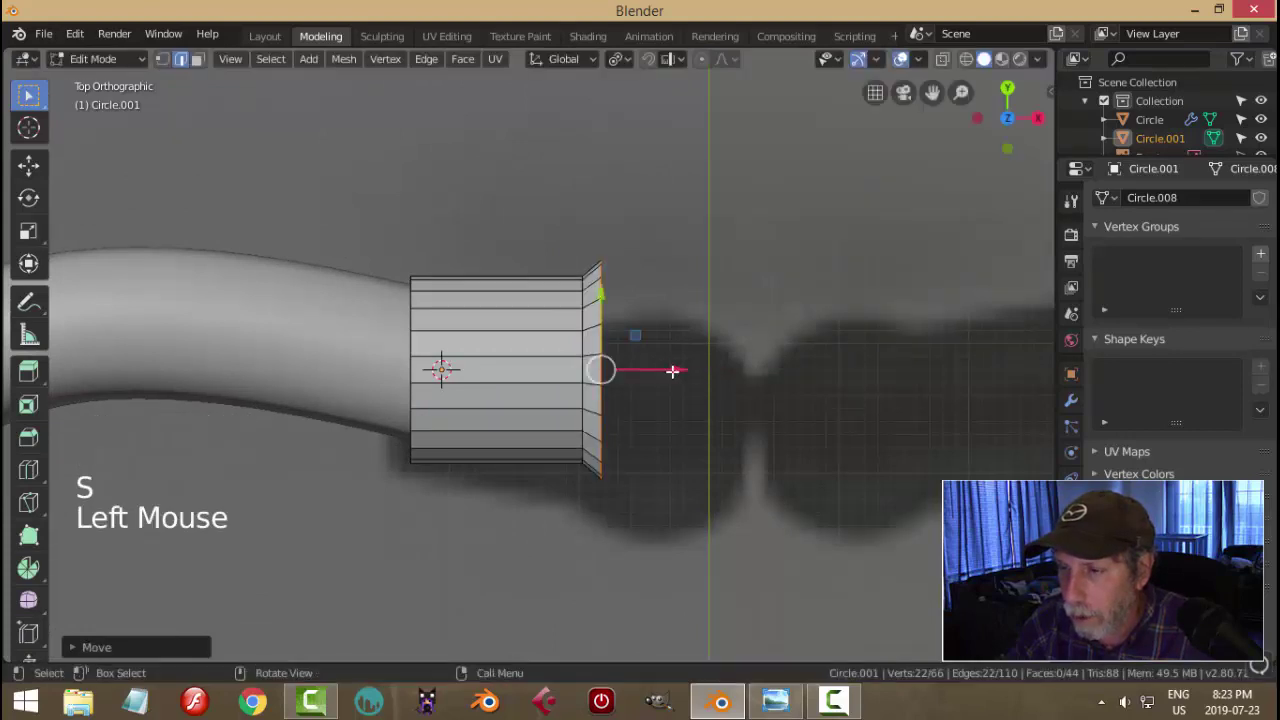
# - Extrude the flared edge twice along X toward the earpiece's tip and scale the last ring down to taper the bulb
pyautogui.press('e')
pyautogui.click(754, 375)
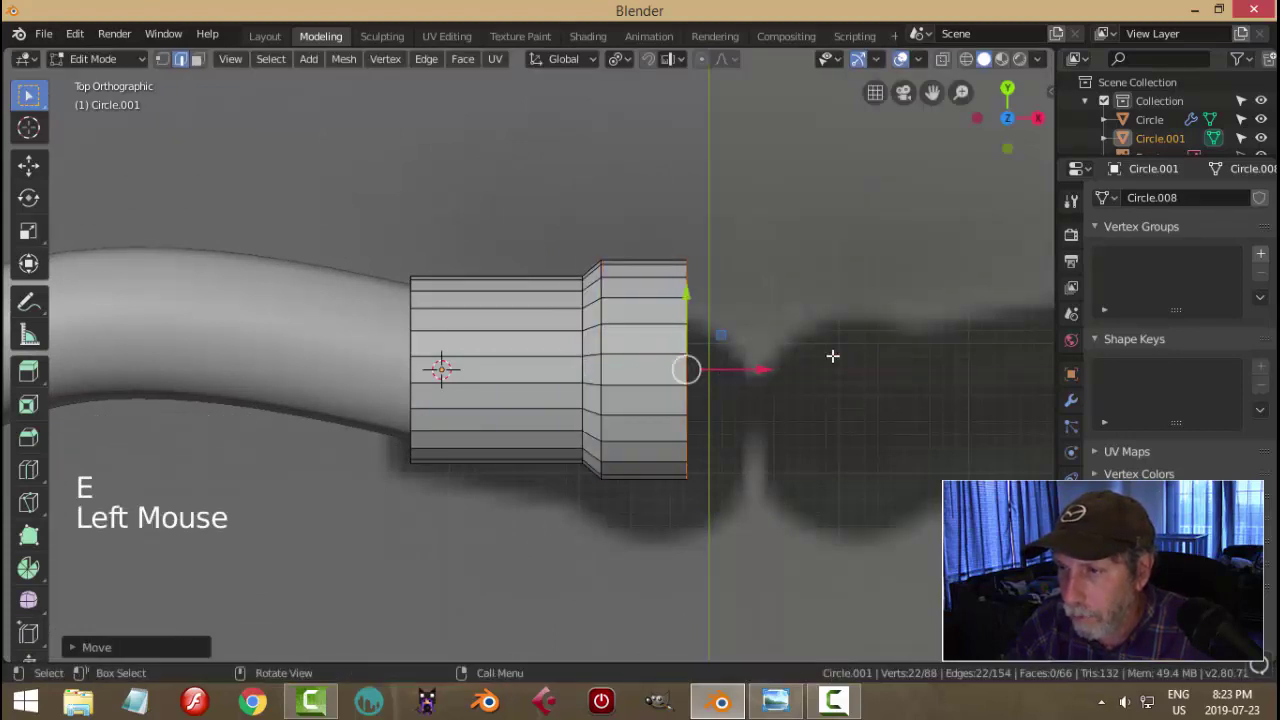
pyautogui.press('e')
pyautogui.click(760, 369)
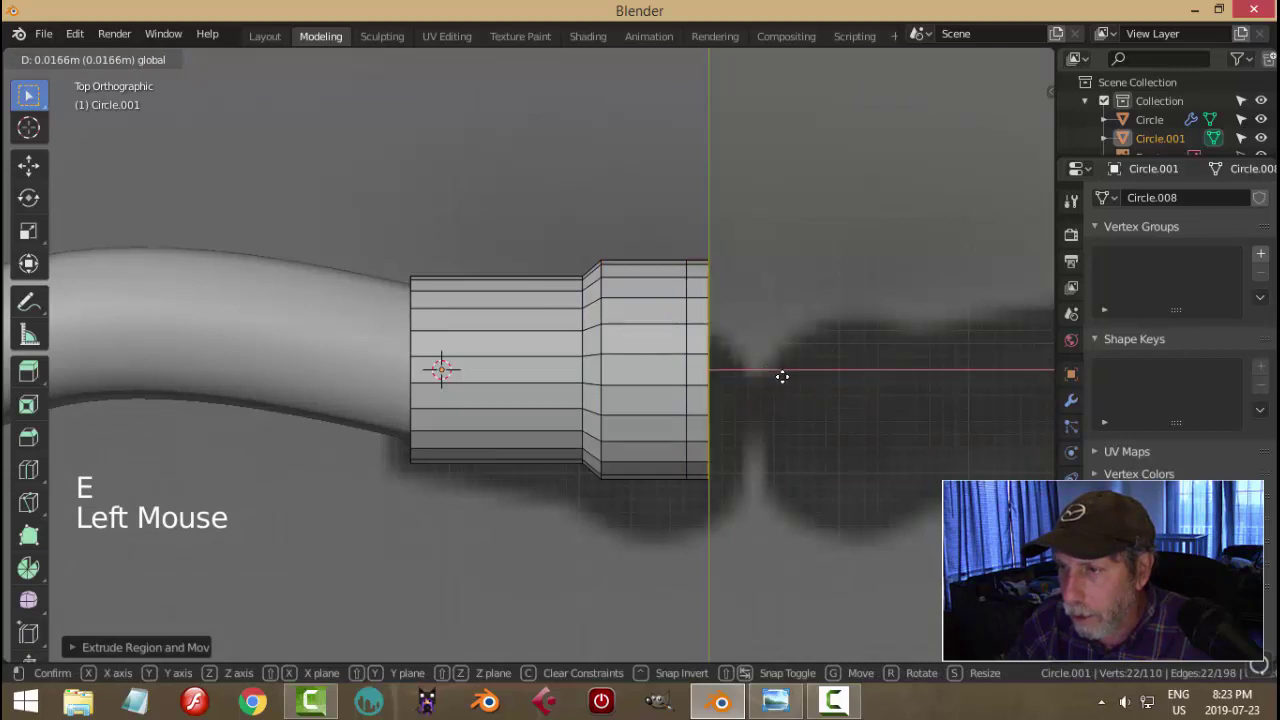
pyautogui.click(786, 377)
pyautogui.press('s')
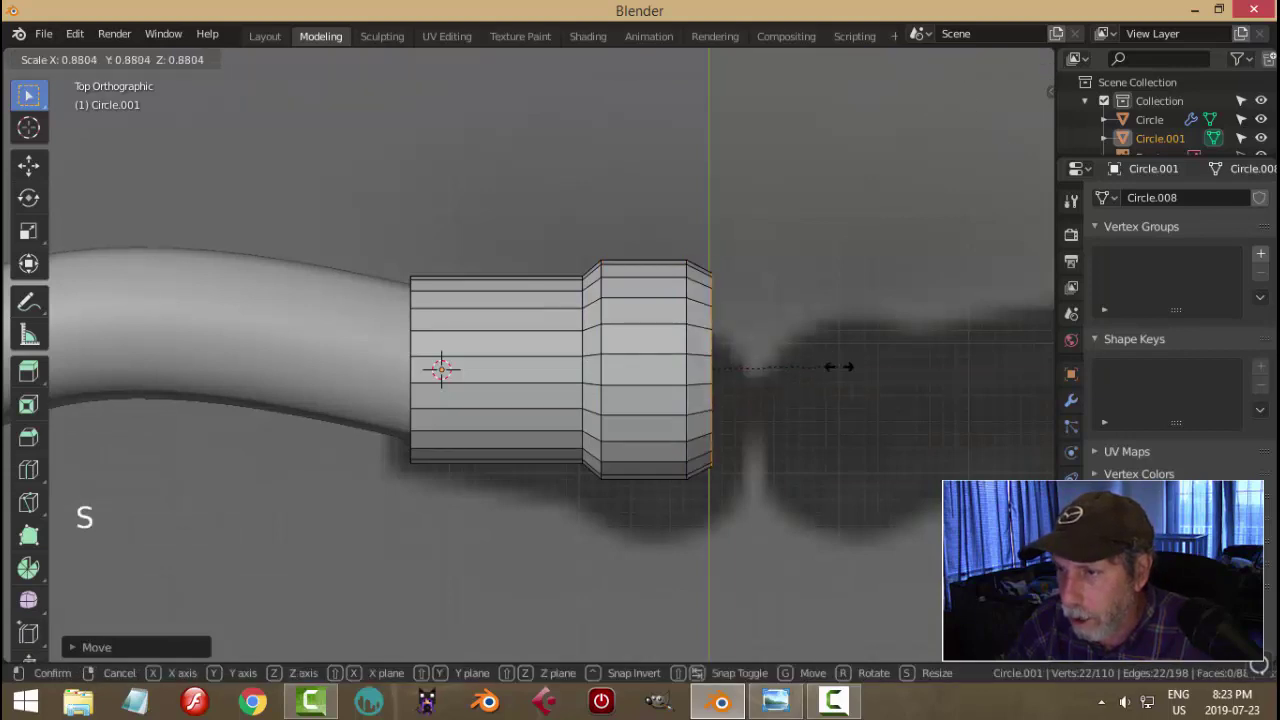
# - Extrude the bulb's end ring inward and scale it down to close the tip to a small central hole
pyautogui.moveTo(823, 366); pyautogui.dragTo(749, 381, button='middle')
pyautogui.press('KP_Decimal')
pyautogui.scroll(-2, 657, 411)
pyautogui.press('e')
pyautogui.press('s')
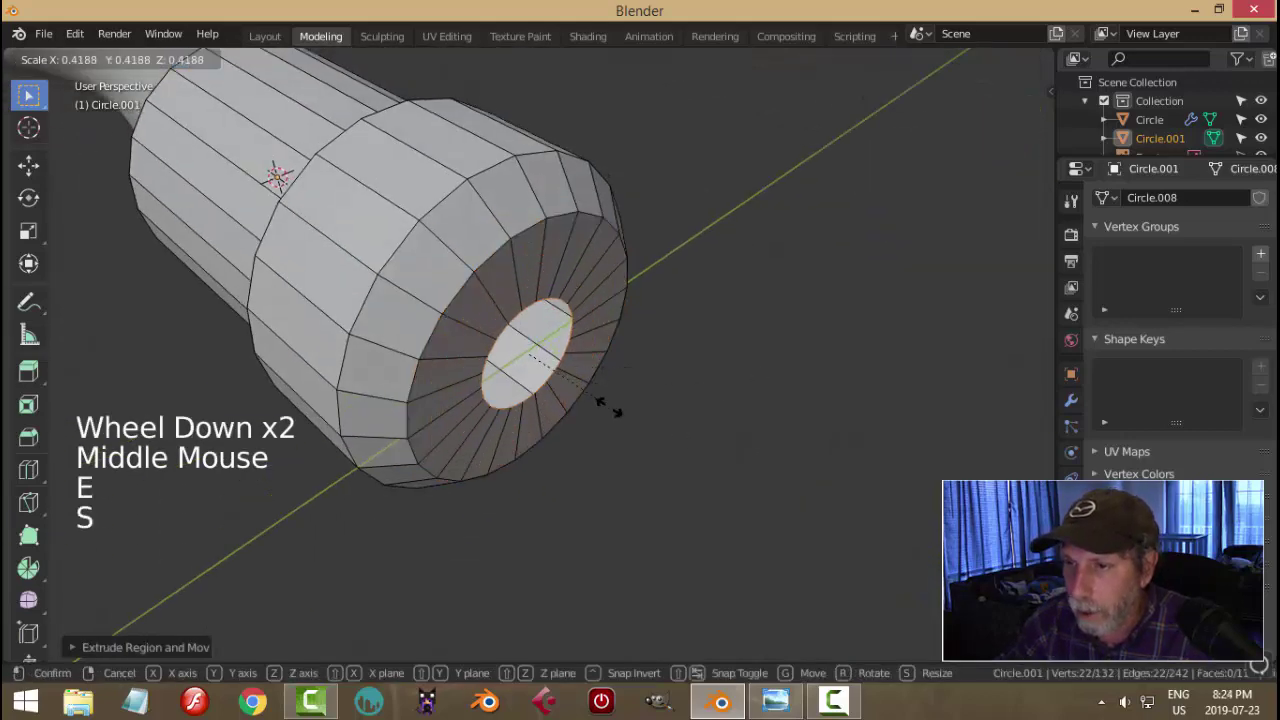
pyautogui.click(483, 354)
# - Insert a centred loop cut around the earpiece's bulb and scale it up slightly to round the profile
pyautogui.moveTo(483, 354); pyautogui.dragTo(529, 354, button='middle')
pyautogui.hotkey('ctrl', 'r')
pyautogui.click(371, 269)
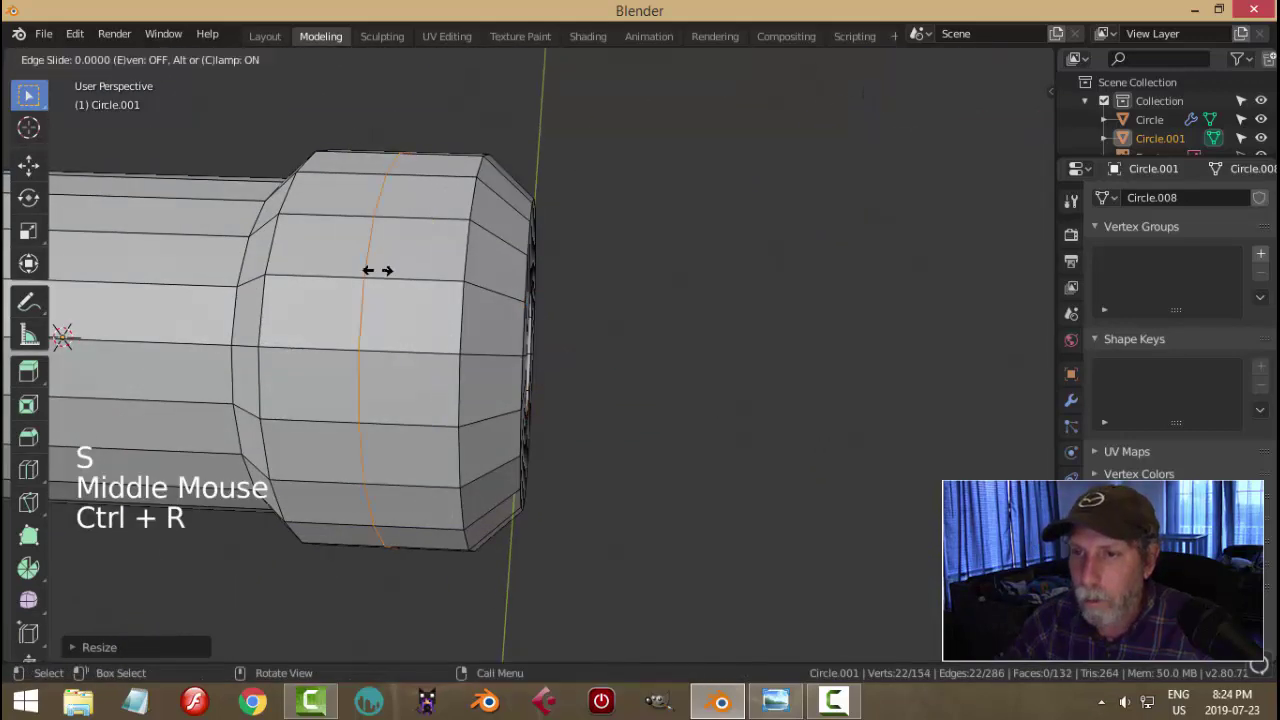
pyautogui.click(373, 270)
pyautogui.scroll(-5, 577, 355)
pyautogui.press('s')
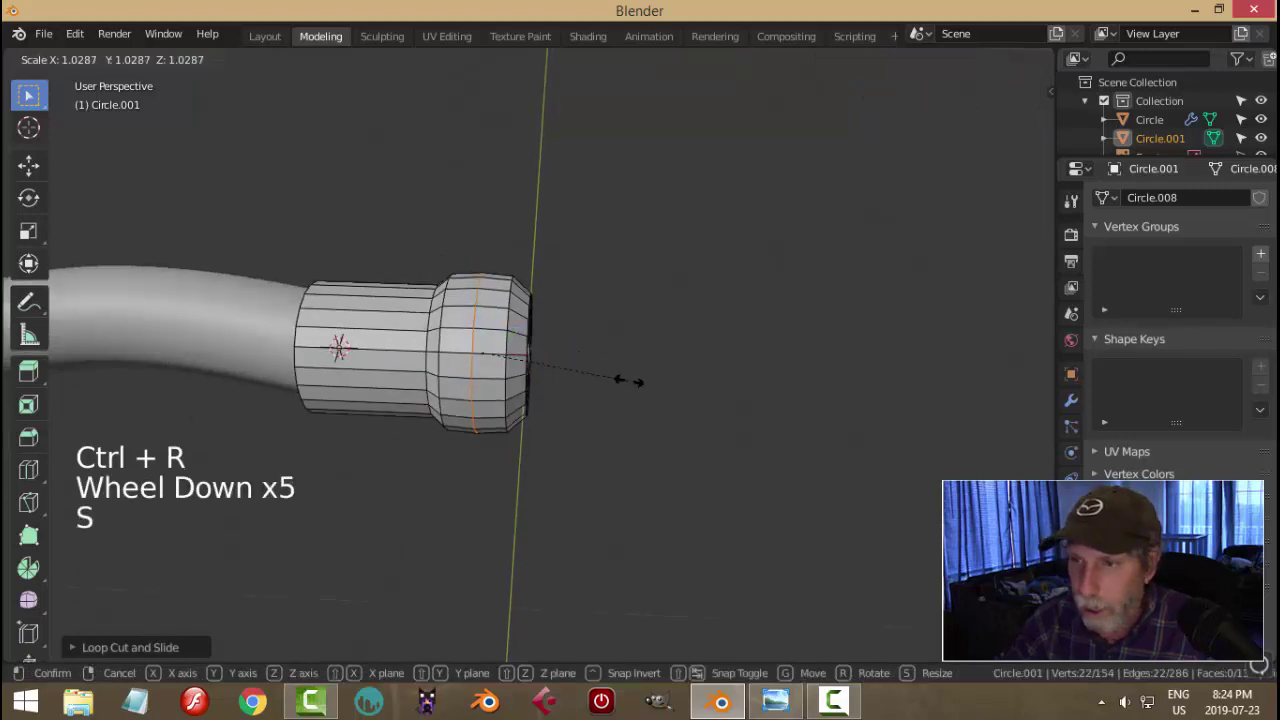
pyautogui.click(632, 391)
# - Select the collar's open edge at the tube side, extrude it and scale it inward to give the rim thickness
pyautogui.moveTo(632, 391); pyautogui.dragTo(429, 395, button='middle')
pyautogui.hotkey('alt', 'a')
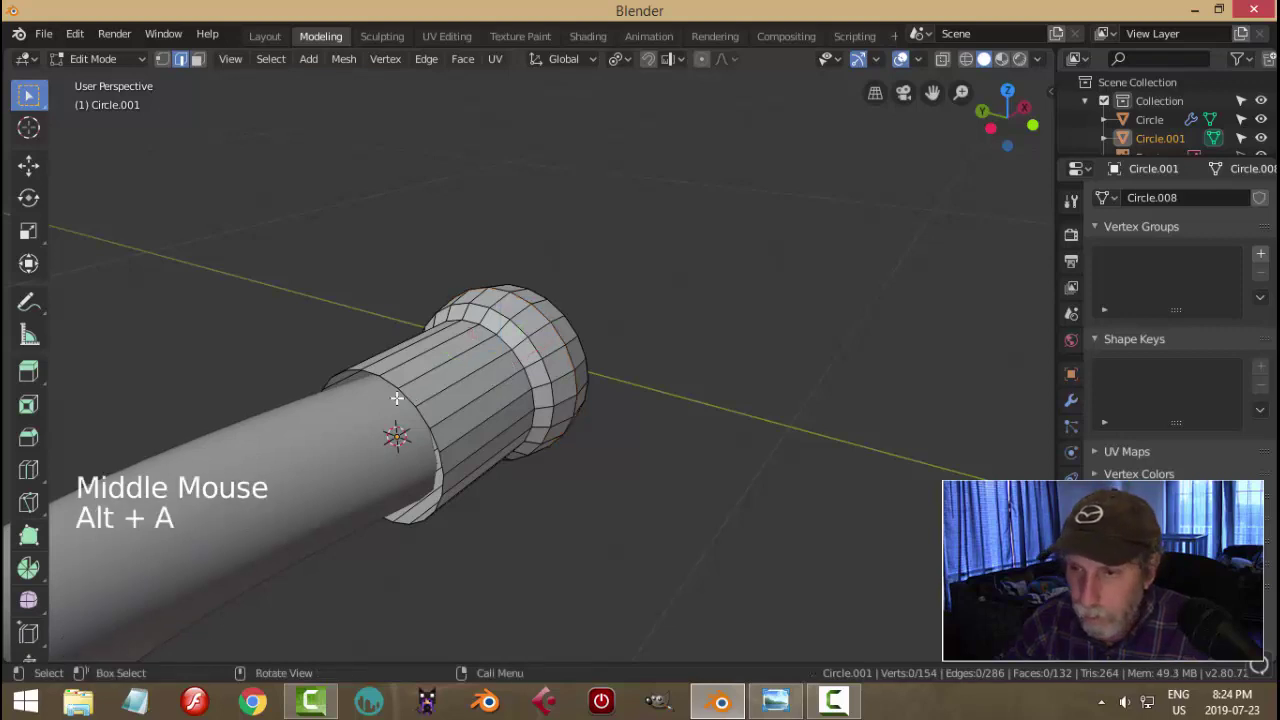
pyautogui.keyDown('alt'); pyautogui.keyDown('shift'); pyautogui.click(412, 400); pyautogui.keyUp('shift'); pyautogui.keyUp('alt')
pyautogui.press('e')
pyautogui.press('s')
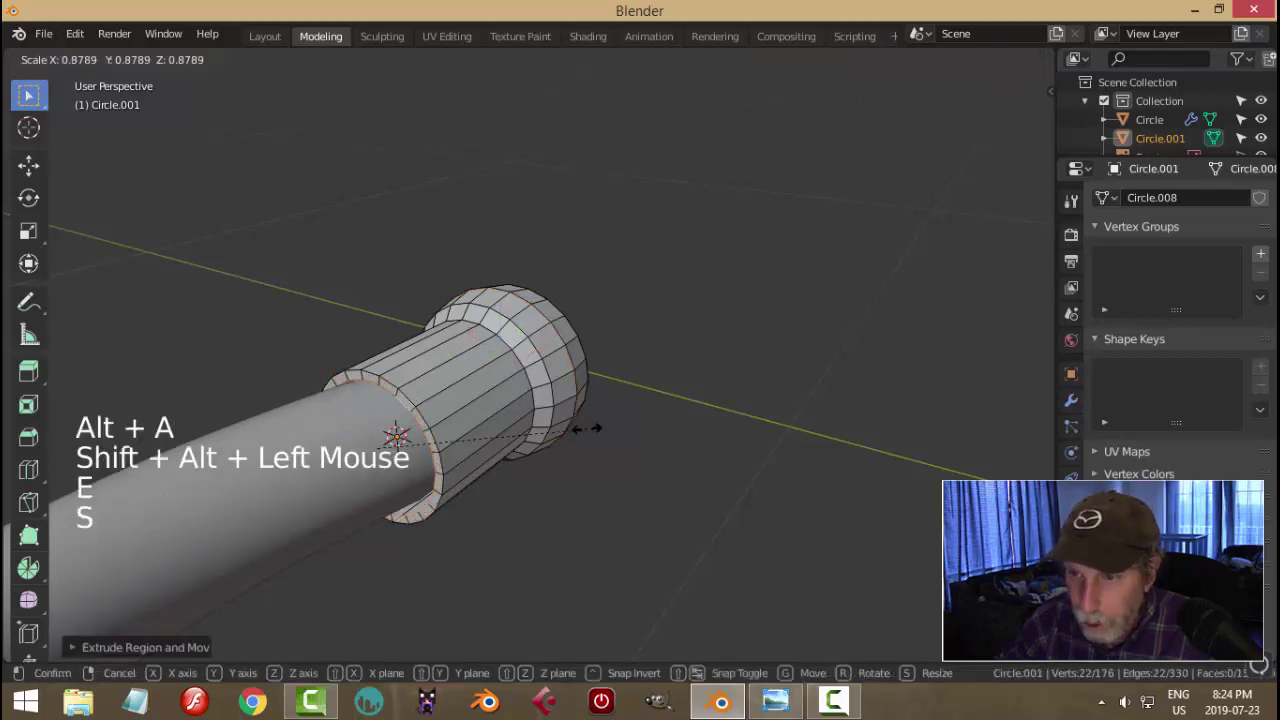
pyautogui.click(541, 431)
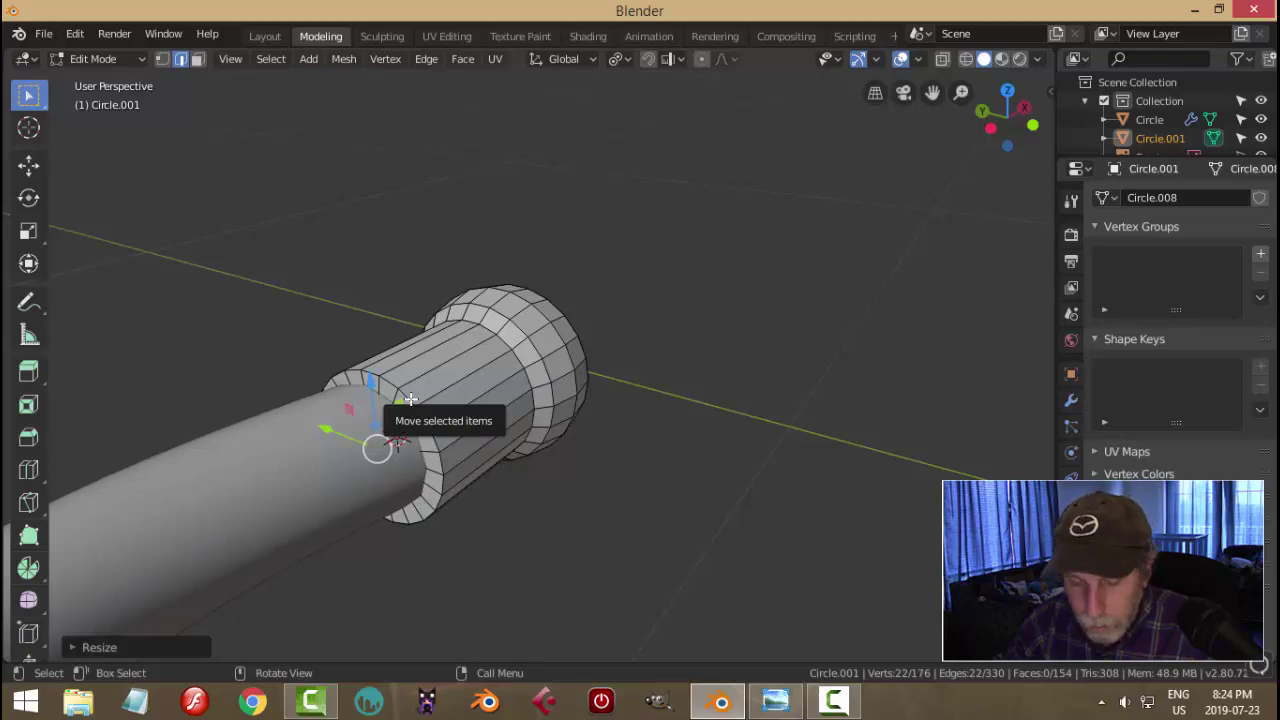
# - Bevel the collar's outer rim edge at the tube side with a width of about 0.006 m, and deselect everything
pyautogui.hotkey('alt', 'a')
pyautogui.keyDown('alt'); pyautogui.keyDown('shift'); pyautogui.click(472, 396); pyautogui.keyUp('shift'); pyautogui.keyUp('alt')
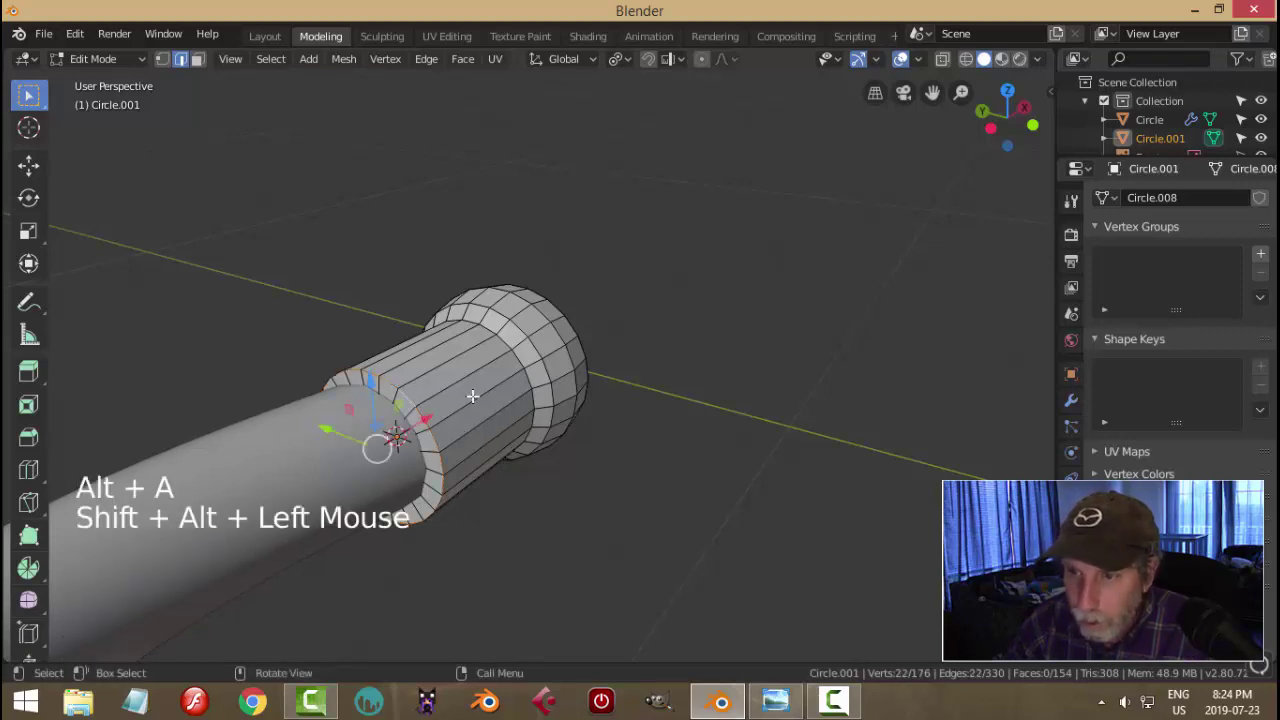
pyautogui.hotkey('ctrl', 'b')
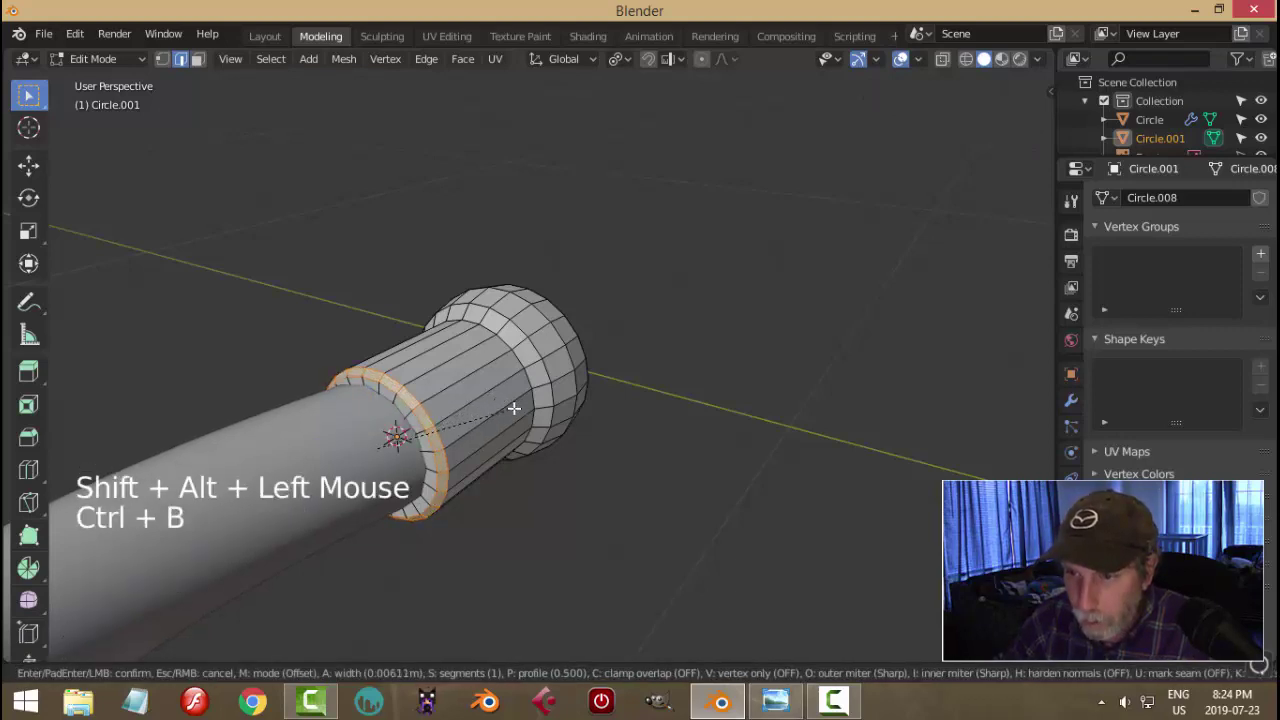
pyautogui.click(513, 408)
pyautogui.hotkey('alt', 'a')
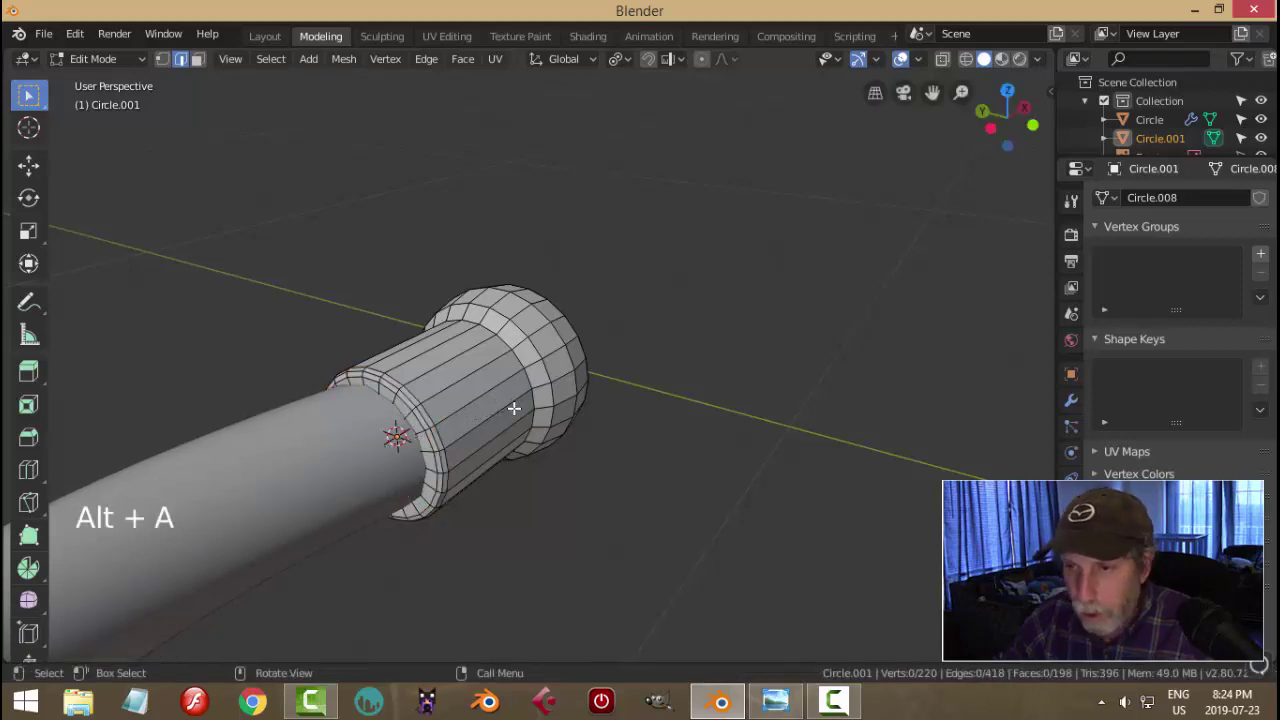
# - In Object Mode, give the earpiece a Subdivision Surface modifier with viewport level 2 and shade it smooth
pyautogui.press('Tab')
pyautogui.scroll(-3, 514, 408)
pyautogui.moveTo(694, 392); pyautogui.dragTo(600, 385, button='middle')
pyautogui.click(1068, 400)
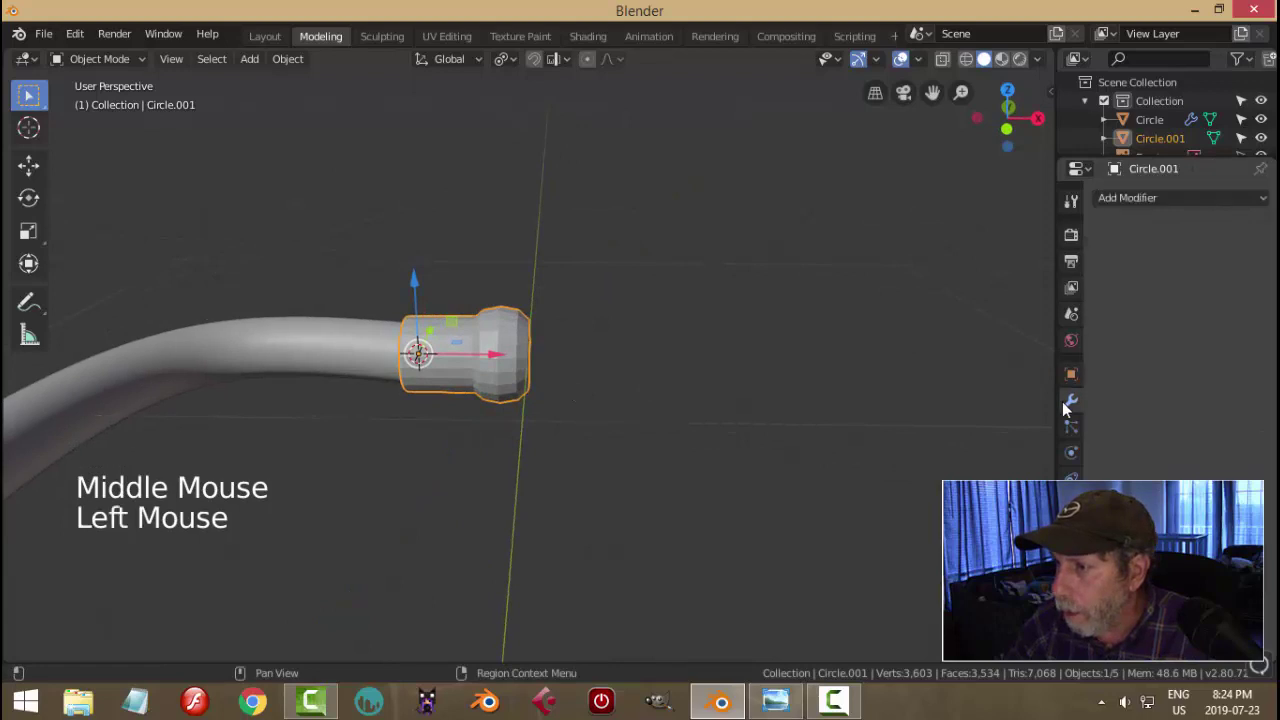
pyautogui.click(1154, 197)
pyautogui.click(900, 508)
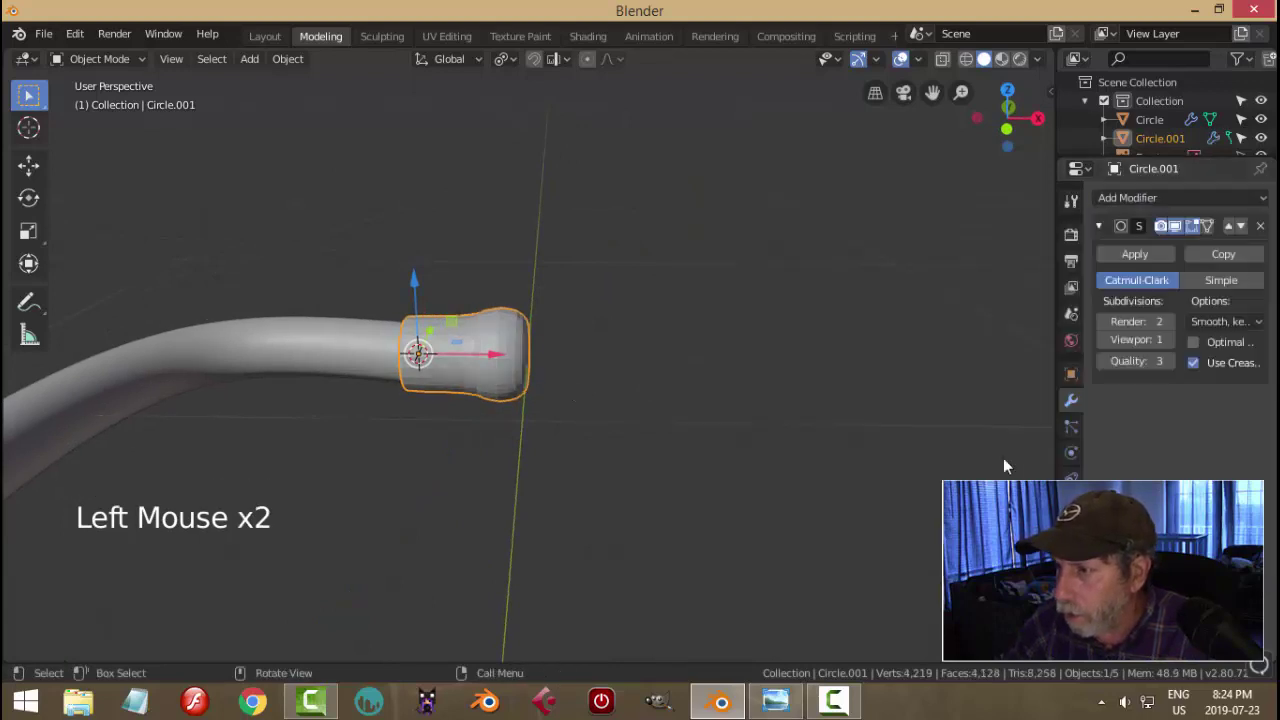
pyautogui.click(1168, 340)
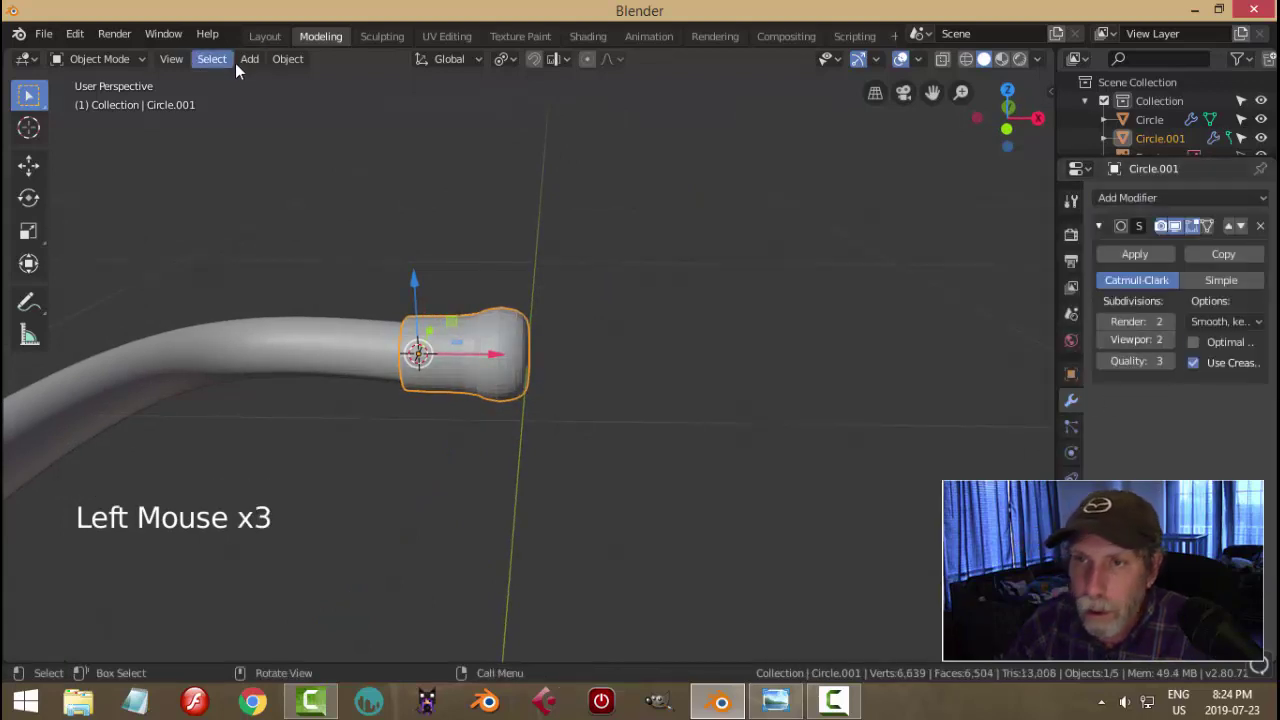
pyautogui.click(277, 62)
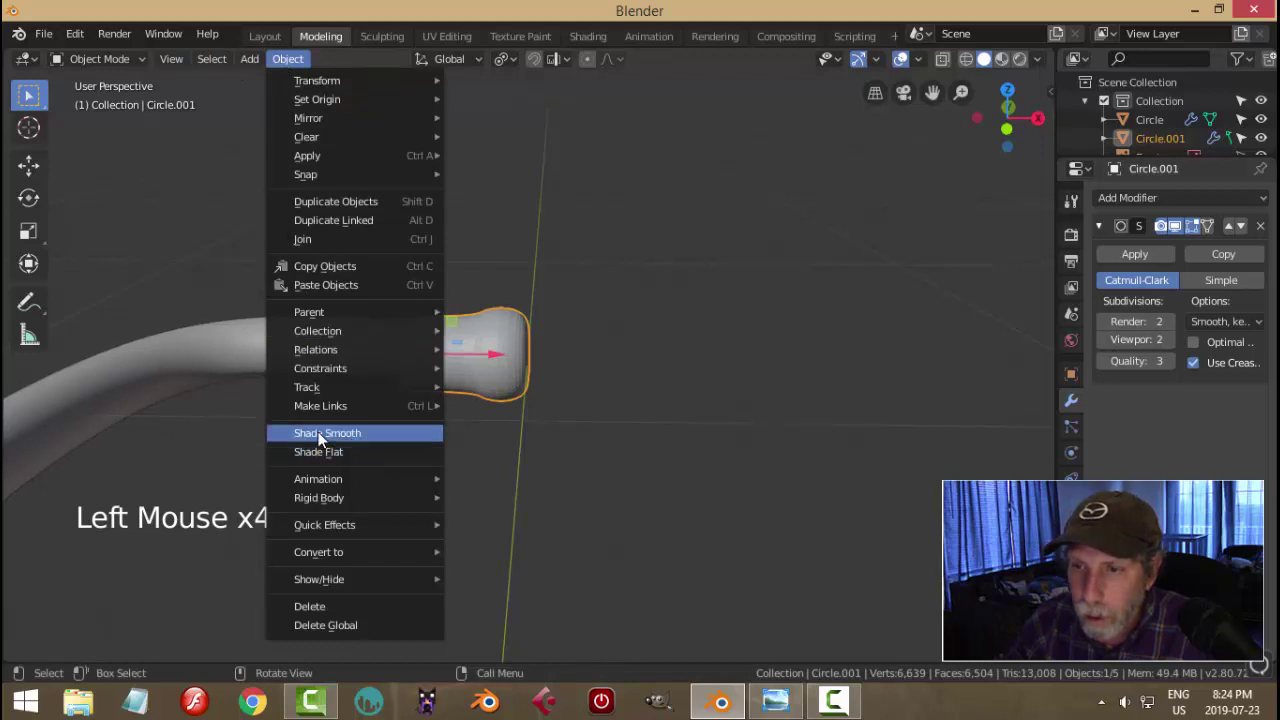
pyautogui.moveTo(617, 381); pyautogui.dragTo(604, 406, button='middle')
# - Add a loop cut around the earpiece's collar, slid close to the bulb to sharpen the transition, and inspect the earpiece
pyautogui.press('Tab')
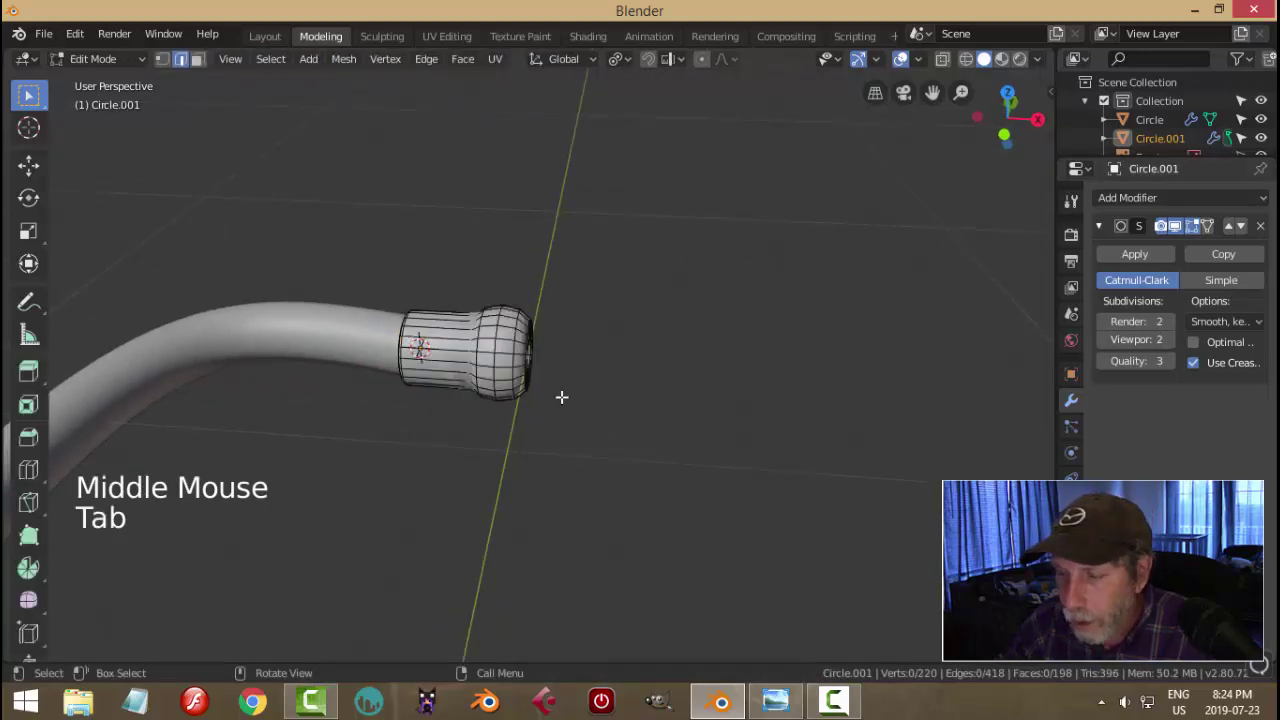
pyautogui.scroll(3, 395, 315)
pyautogui.hotkey('ctrl', 'r')
pyautogui.click(400, 316)
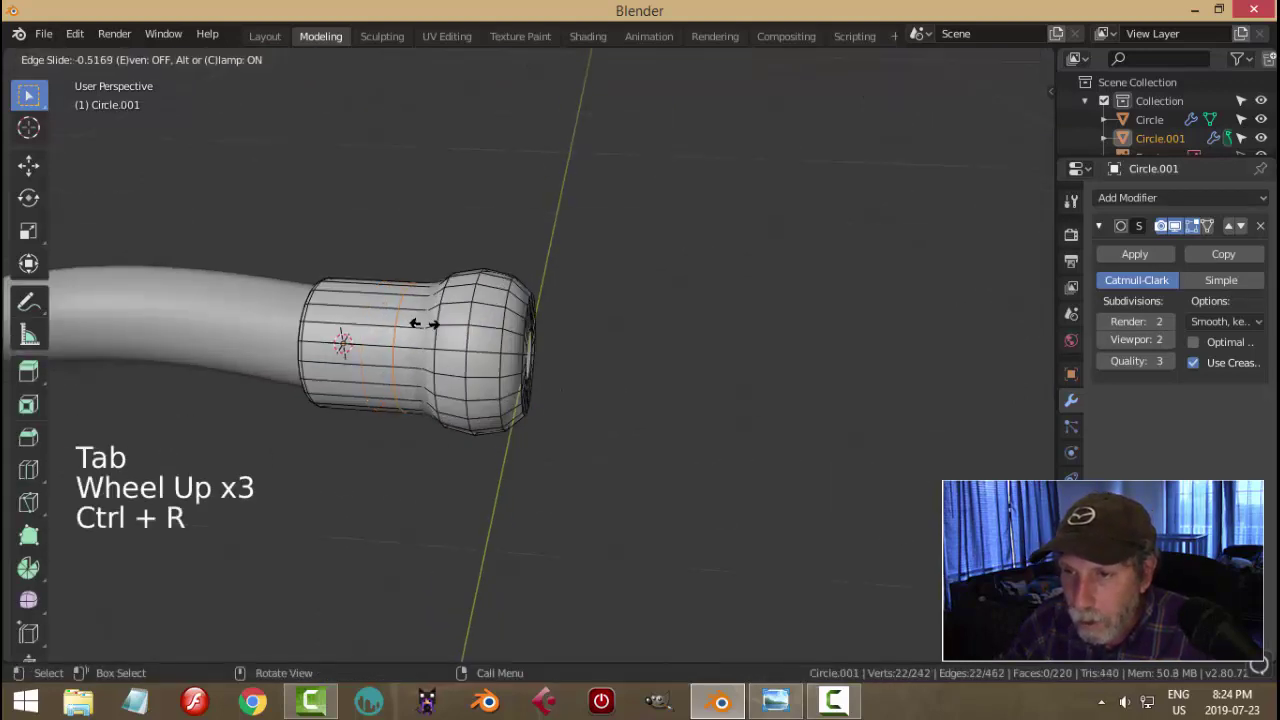
pyautogui.click(436, 325)
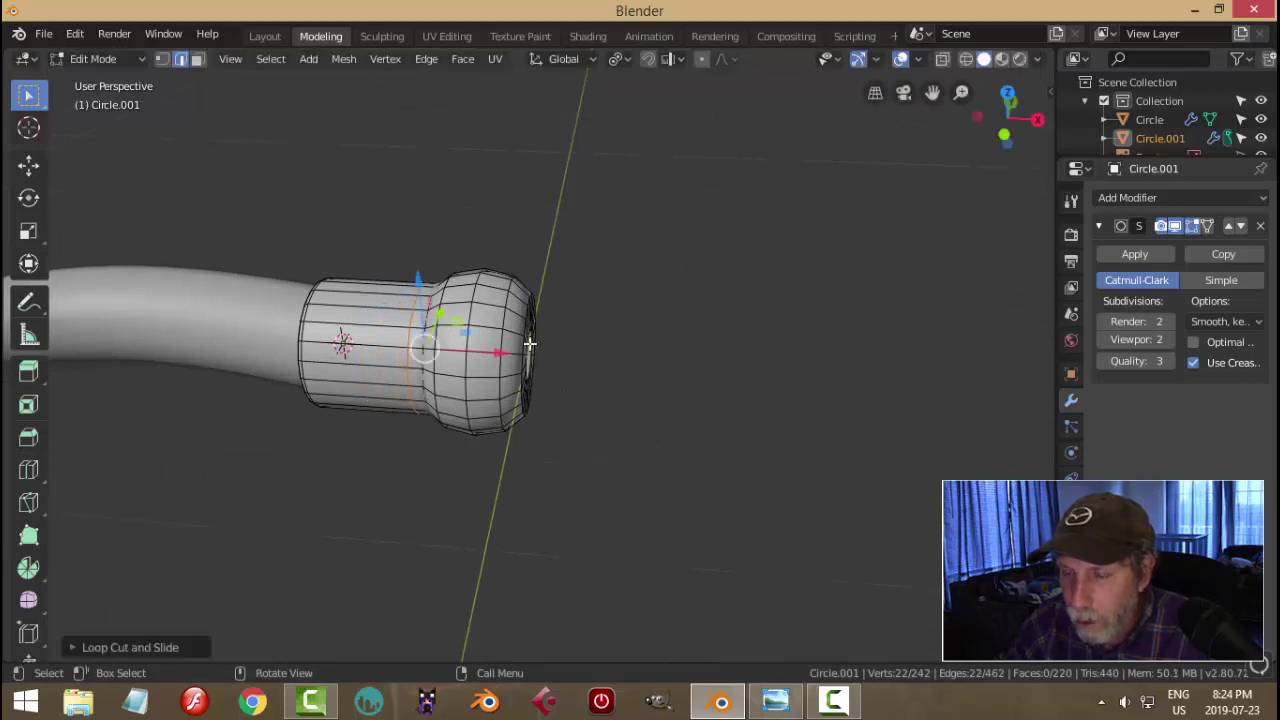
pyautogui.hotkey('alt', 'a')
pyautogui.press('Tab')
pyautogui.scroll(-3, 526, 374)
pyautogui.moveTo(500, 365); pyautogui.dragTo(582, 335, button='middle')
pyautogui.press('Tab')
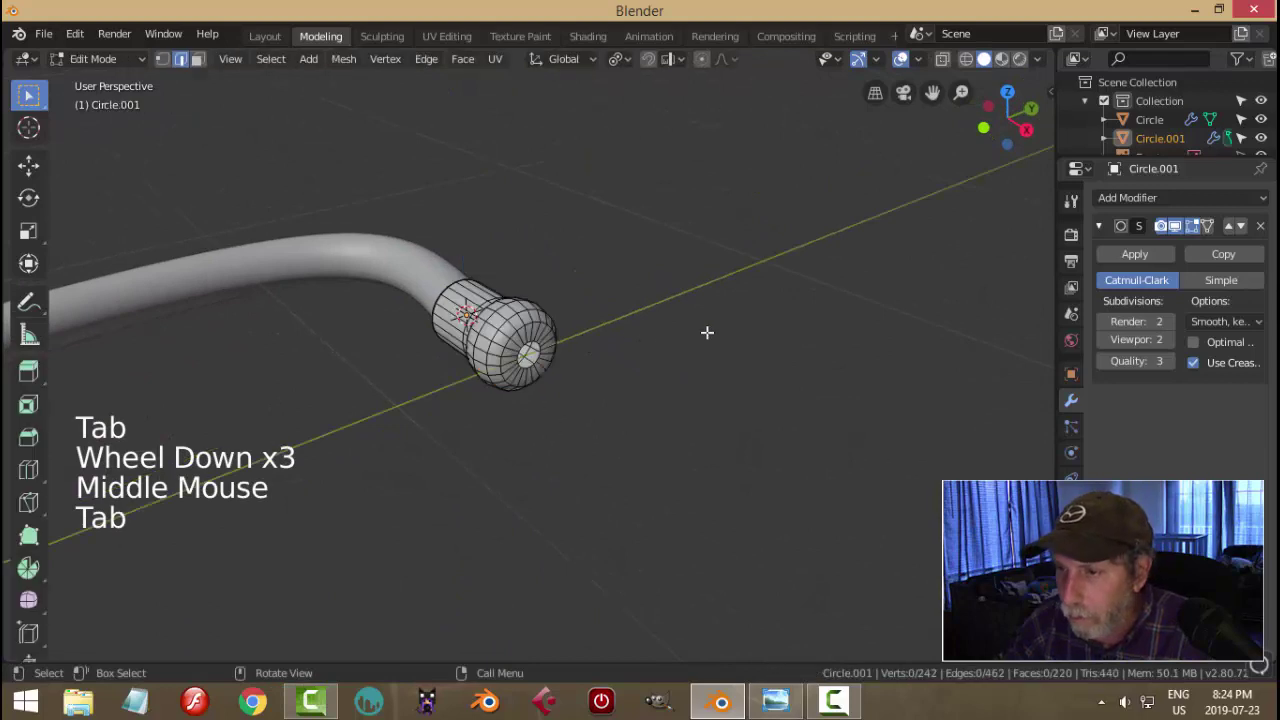
pyautogui.scroll(3, 706, 331)
pyautogui.scroll(3, 589, 359)
pyautogui.keyDown('alt'); pyautogui.keyDown('shift'); pyautogui.click(594, 339); pyautogui.keyUp('shift'); pyautogui.keyUp('alt')
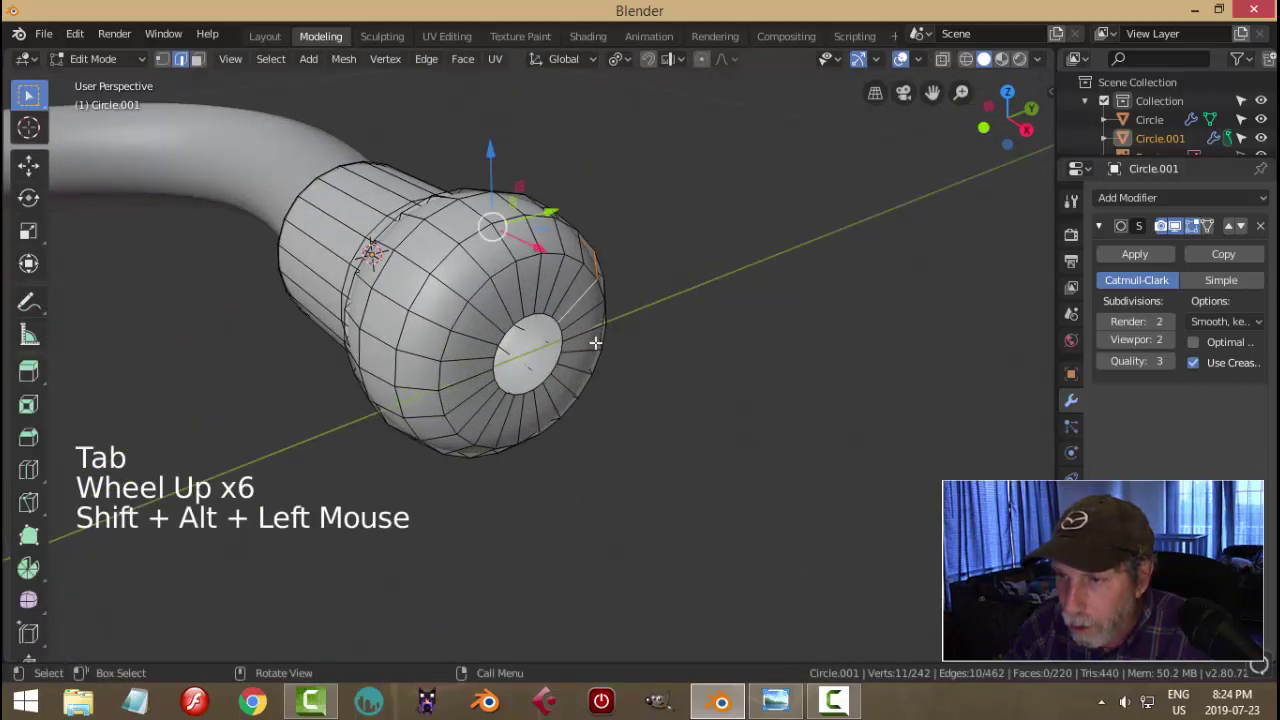
pyautogui.press('a')
pyautogui.hotkey('alt', 'a')
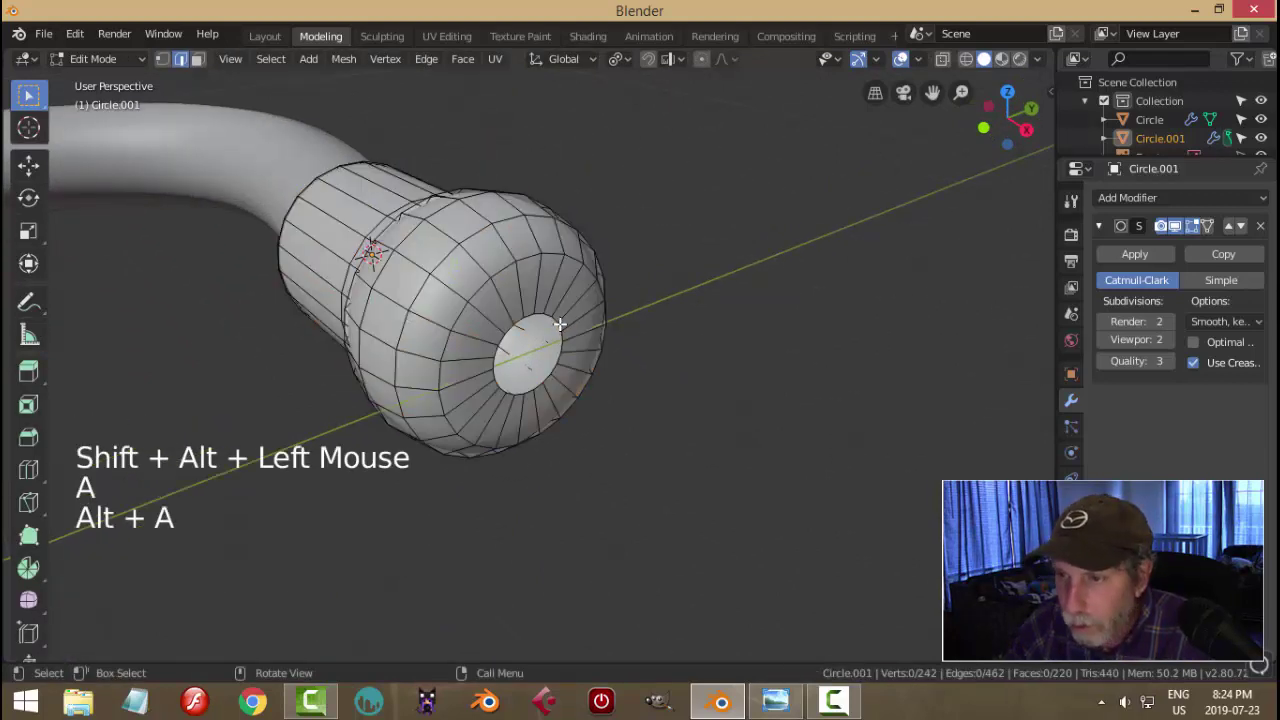
pyautogui.keyDown('alt'); pyautogui.keyDown('shift'); pyautogui.click(570, 336); pyautogui.keyUp('shift'); pyautogui.keyUp('alt')
pyautogui.press('a')
pyautogui.scroll(2, 558, 330)
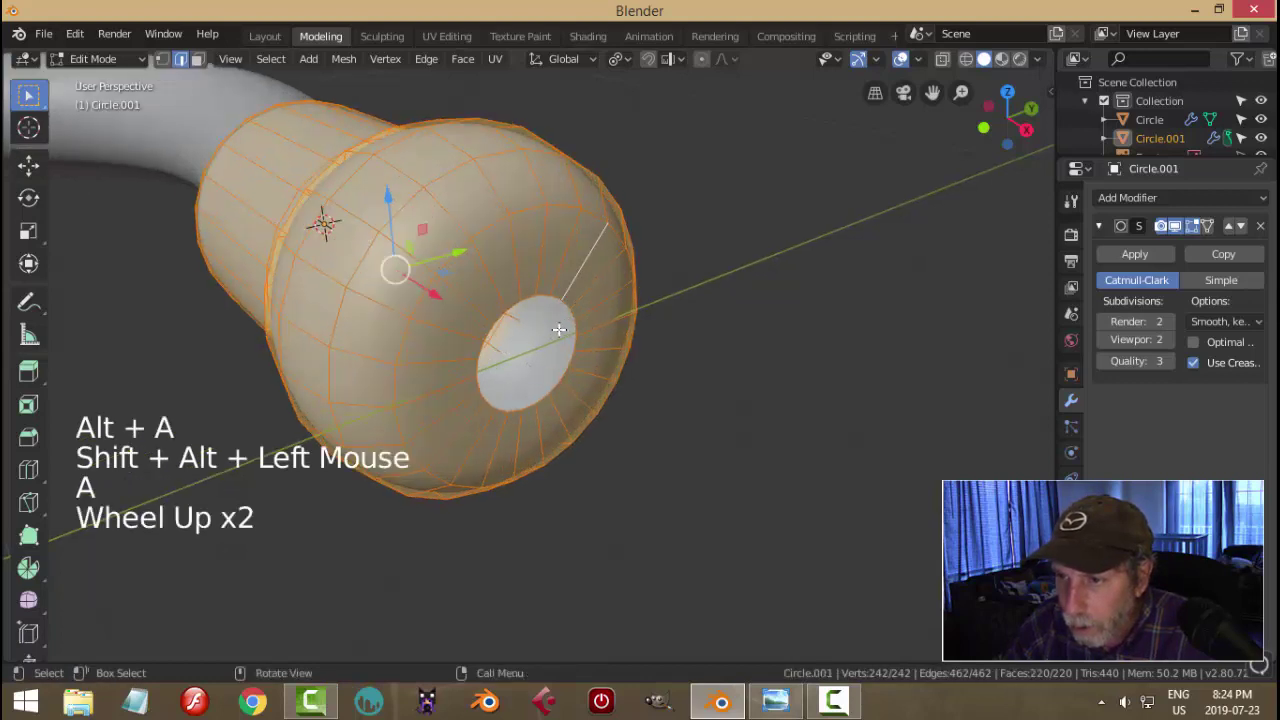
pyautogui.hotkey('alt', 'a')
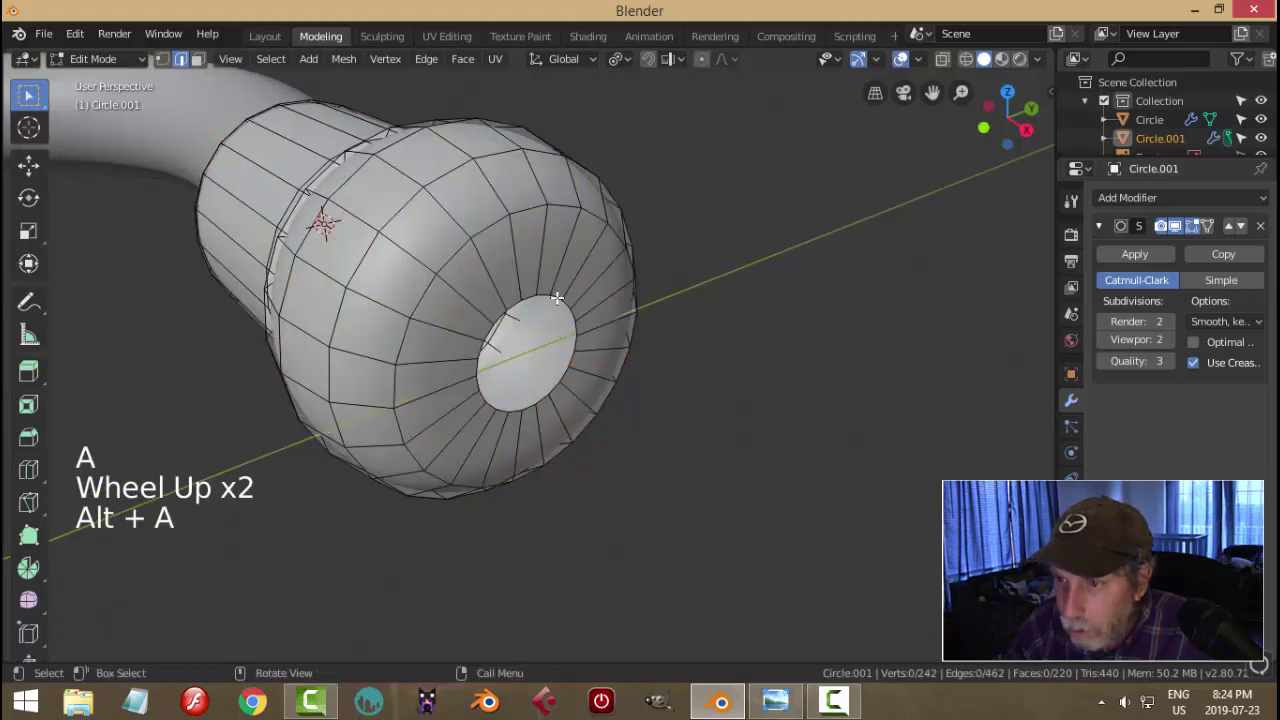
# - Select the edge loop around the opening in the earpiece's tip and extrude it slightly into the bulb
pyautogui.keyDown('alt'); pyautogui.keyDown('shift'); pyautogui.click(567, 313); pyautogui.keyUp('shift'); pyautogui.keyUp('alt')
pyautogui.moveTo(568, 313); pyautogui.dragTo(617, 343, button='middle')
pyautogui.press('e')
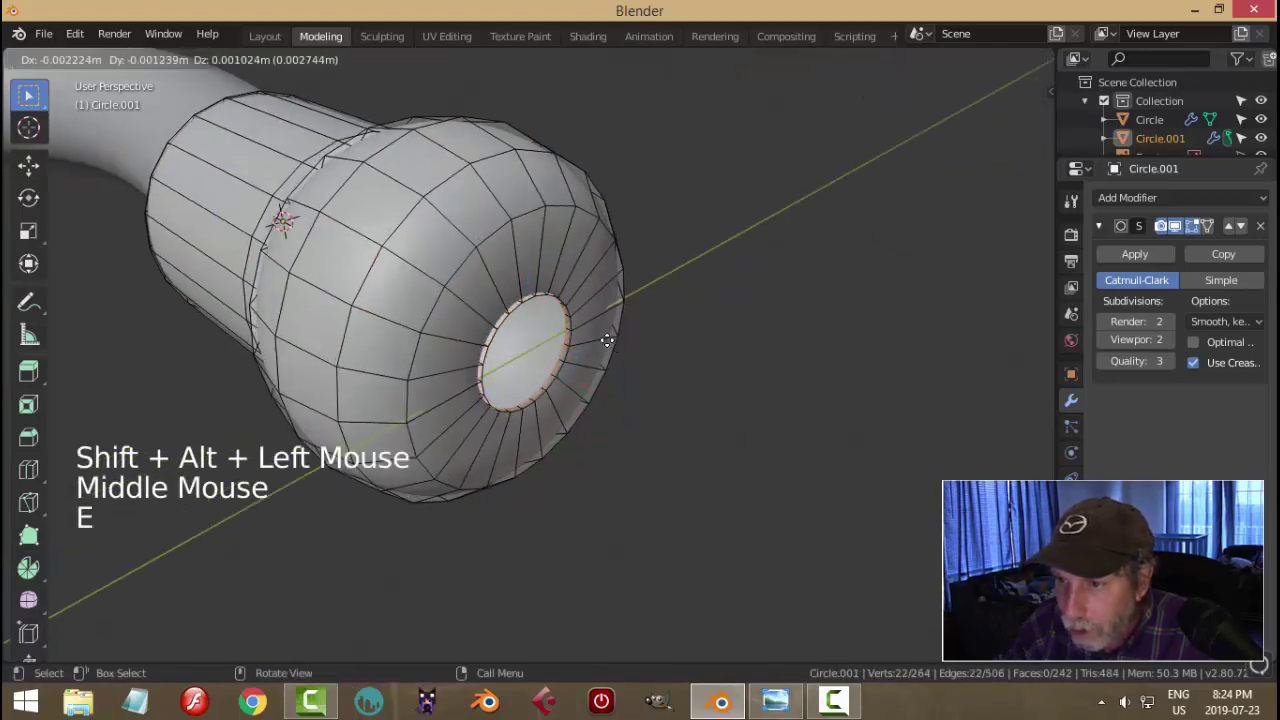
pyautogui.click(607, 341)
# - Add a loop cut around the opening in the earpiece's tip, slid close to the hole's edge, and return to Object Mode
pyautogui.hotkey('ctrl', 'r')
pyautogui.click(520, 290)
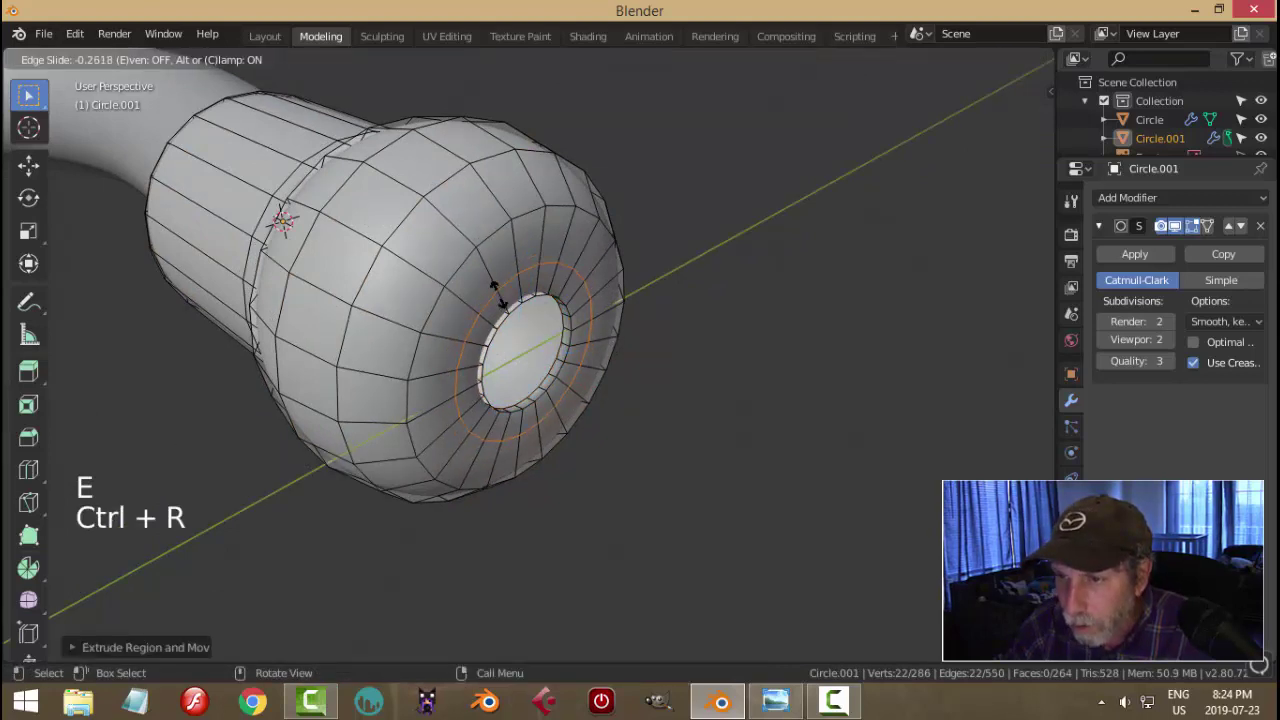
pyautogui.click(550, 295)
pyautogui.hotkey('alt', 'a')
pyautogui.press('Tab')
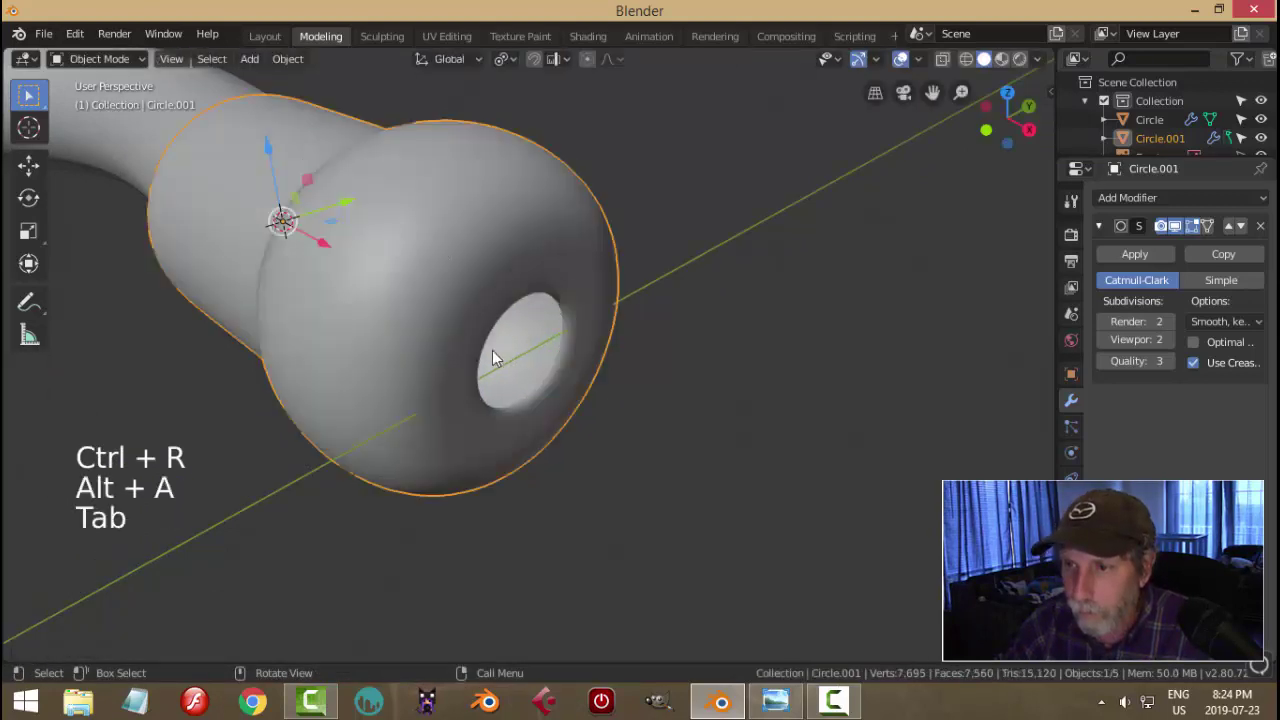
# - In top view, rotate the earpiece clockwise so it lines up with the end of the left ear tube
pyautogui.scroll(-4, 492, 352)
pyautogui.moveTo(492, 352); pyautogui.dragTo(523, 360, button='middle')
pyautogui.scroll(-5, 523, 360)
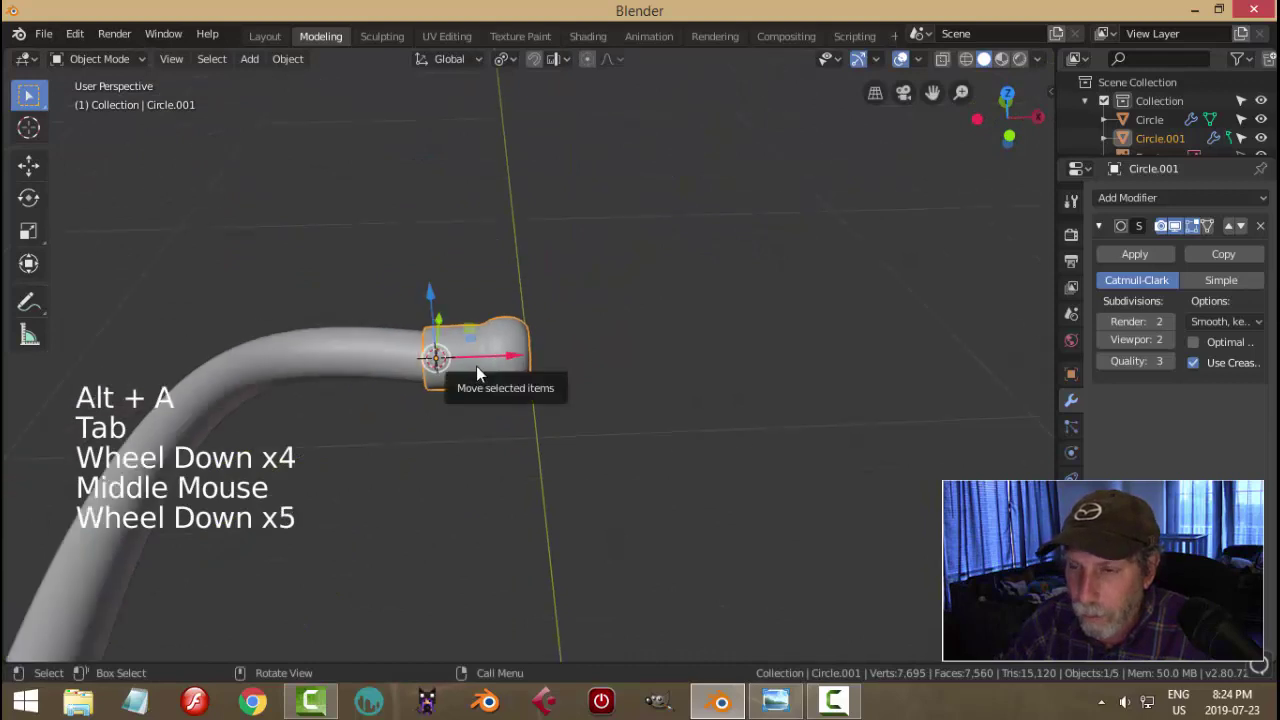
pyautogui.press('KP_7')
pyautogui.scroll(4, 516, 387)
pyautogui.keyDown('shift'); pyautogui.moveTo(514, 384); pyautogui.dragTo(677, 390, button='middle'); pyautogui.keyUp('shift')
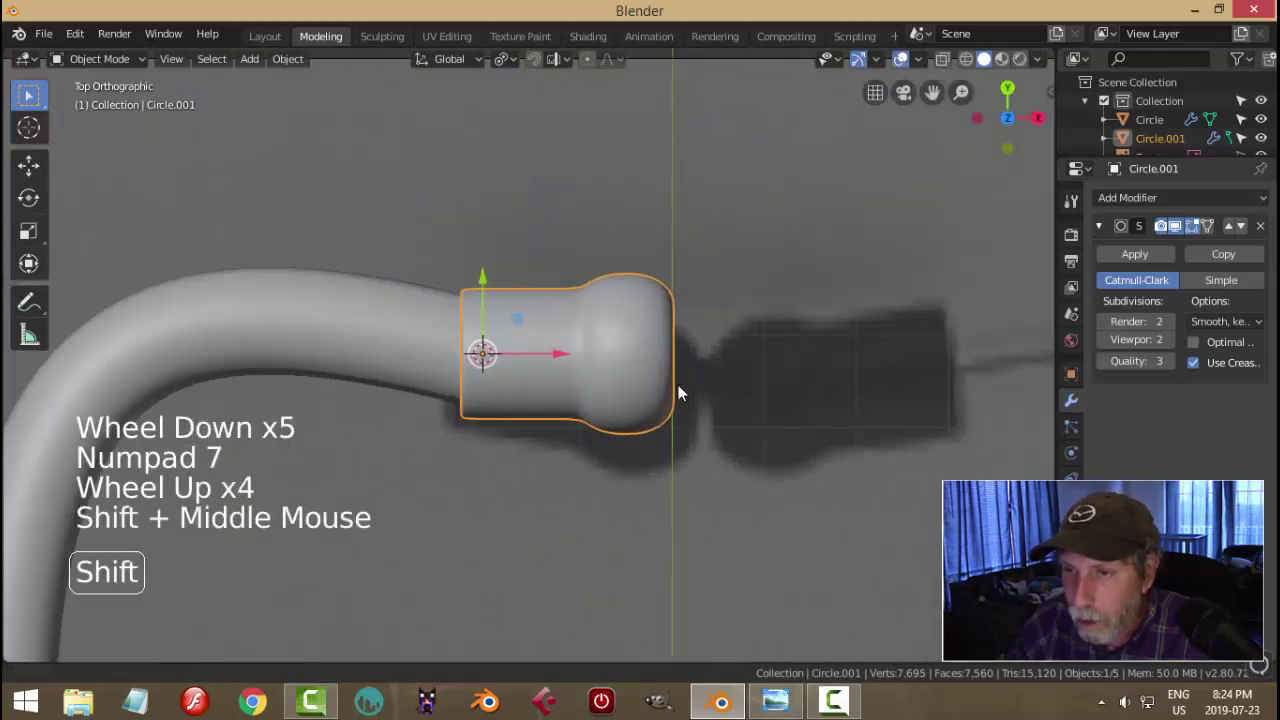
pyautogui.press('r')
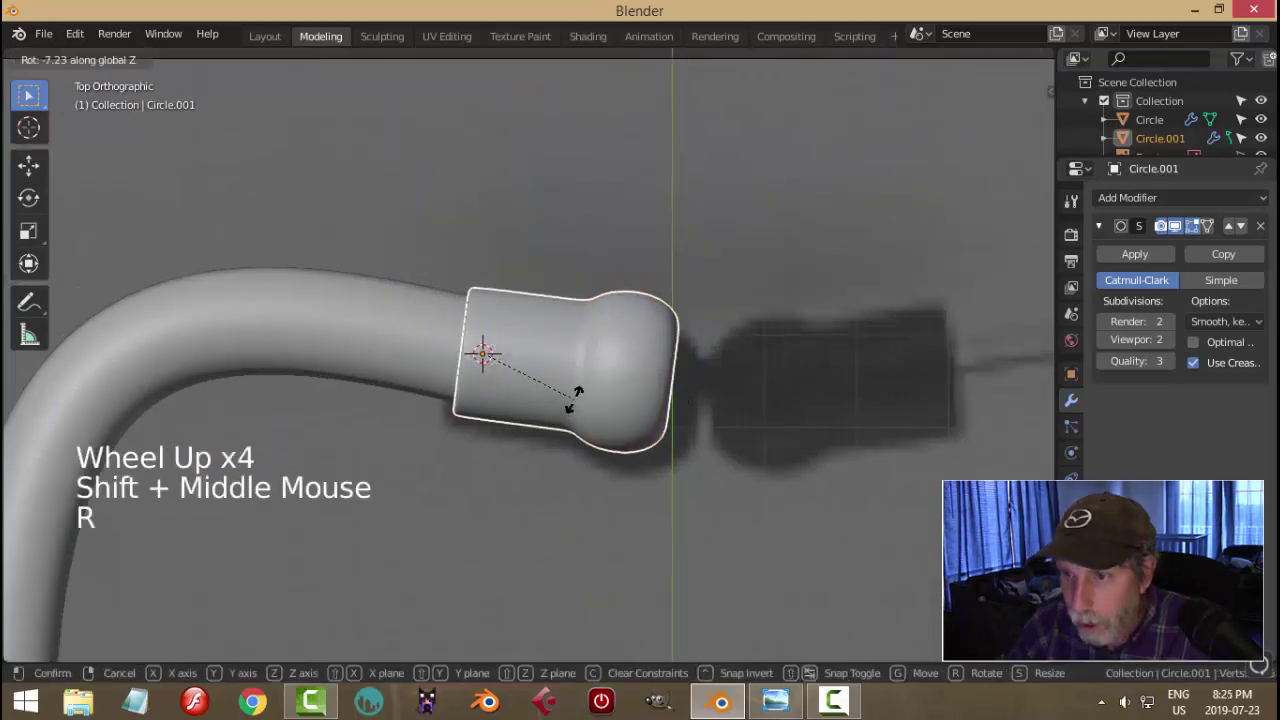
pyautogui.click(565, 405)
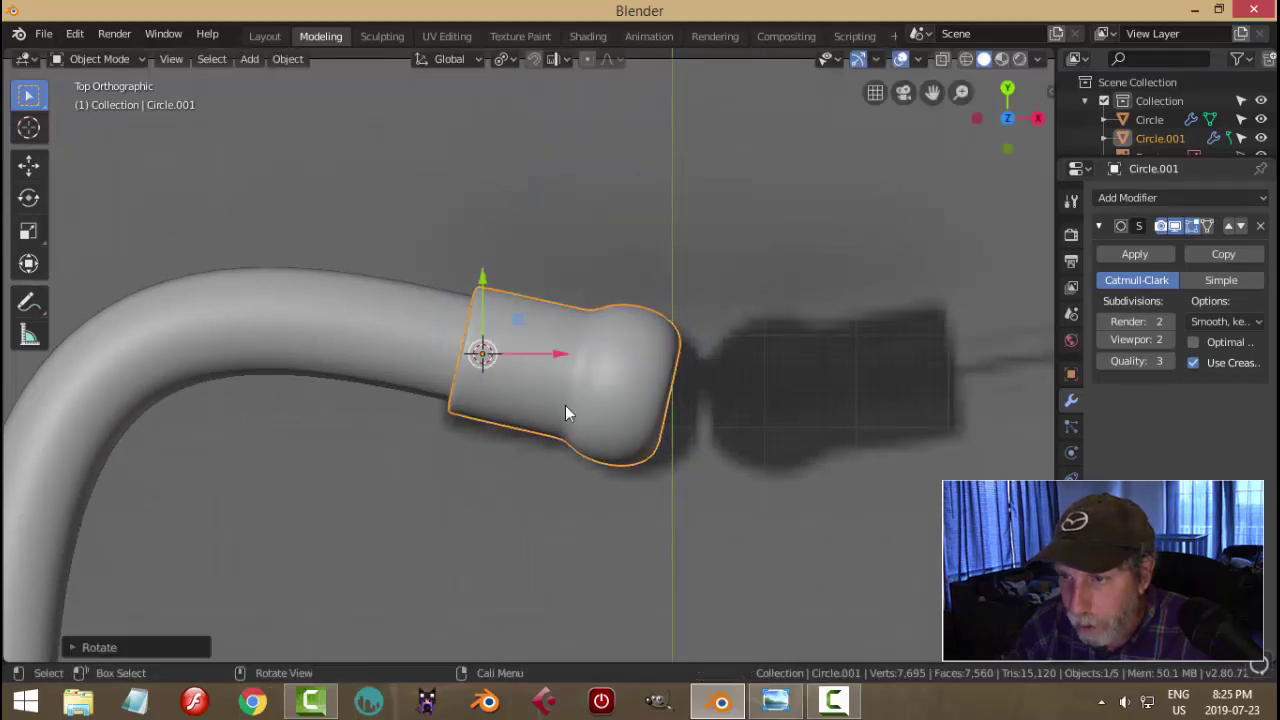
# - Select only the earpiece and slide it slightly back onto the tube using the Normal transform orientation
pyautogui.press('a')
pyautogui.scroll(-6, 625, 378)
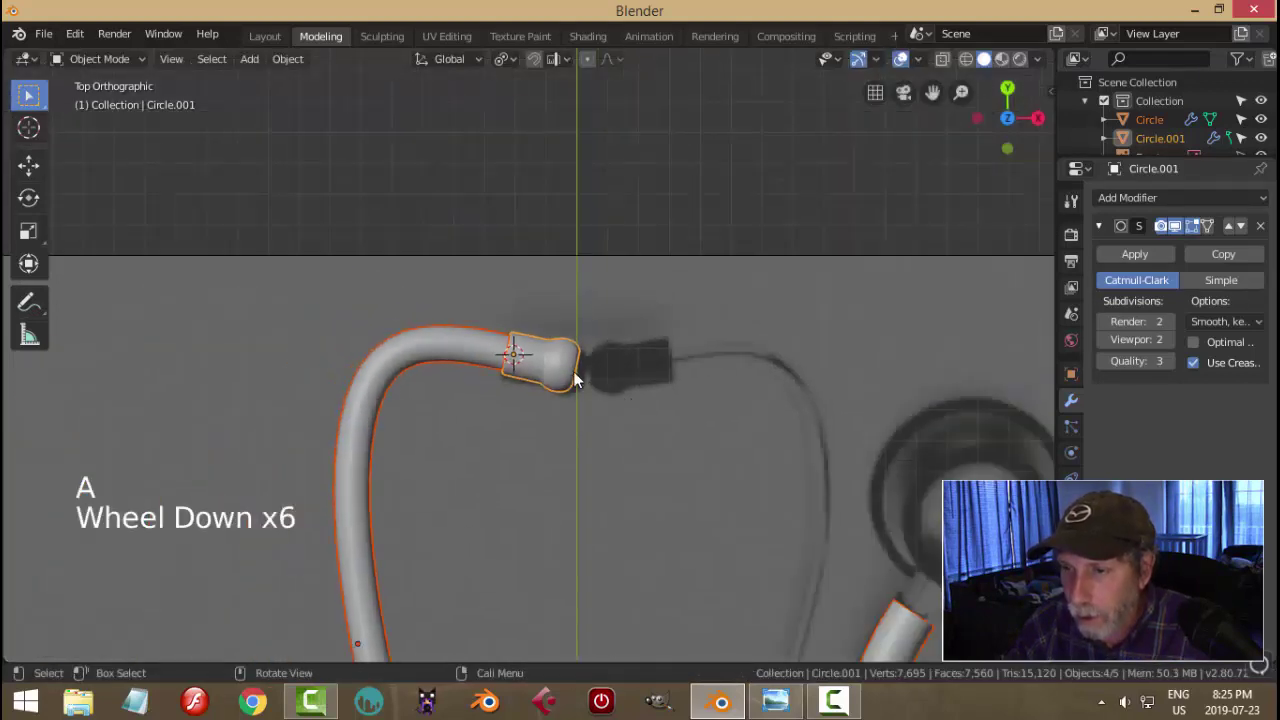
pyautogui.click(571, 386)
pyautogui.scroll(4, 560, 420)
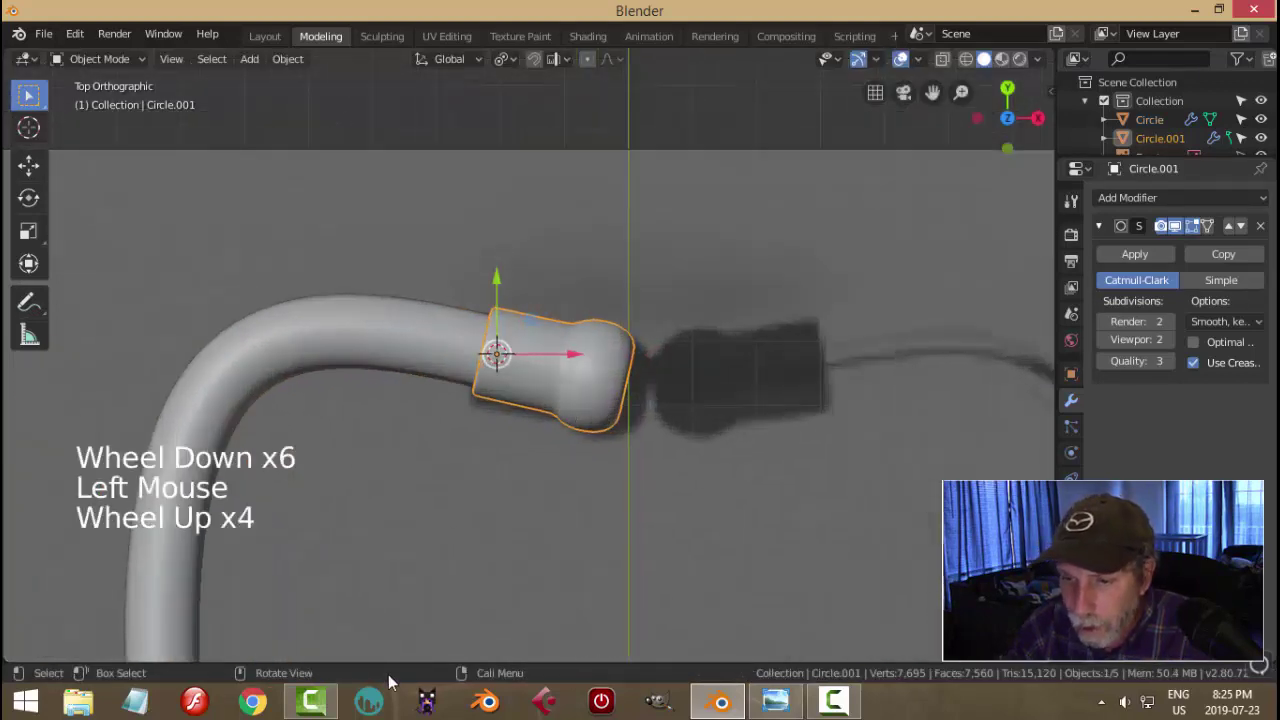
pyautogui.click(450, 58)
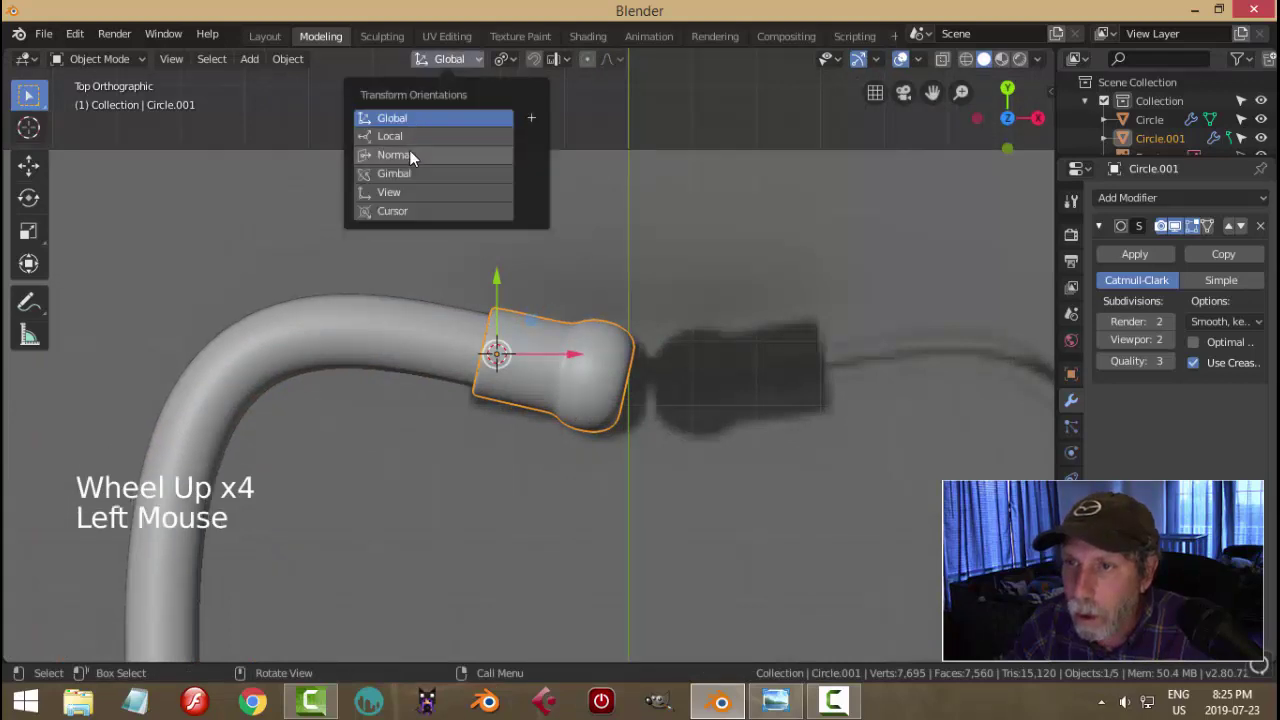
pyautogui.click(412, 154)
pyautogui.moveTo(576, 371); pyautogui.dragTo(570, 370)
pyautogui.hotkey('alt', 'a')
pyautogui.scroll(-4, 651, 328)
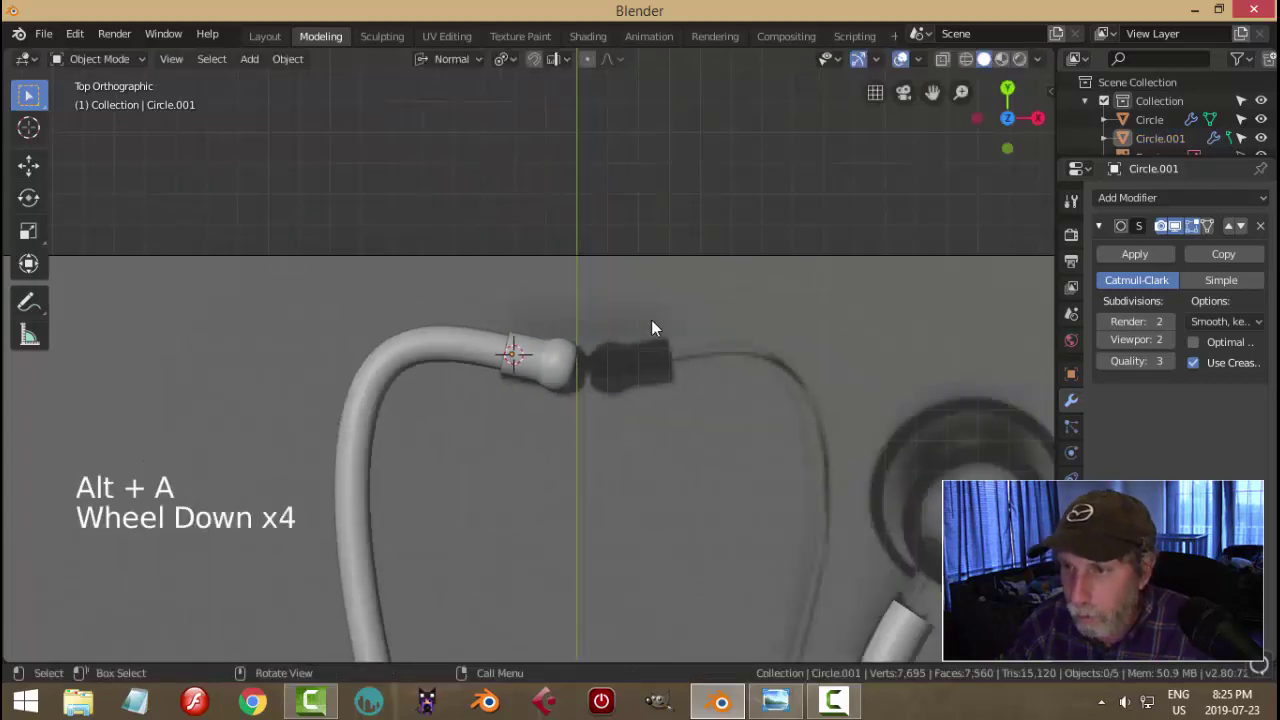
# - Restore the Global orientation, duplicate the left ear tube with its earpiece, and rotate the copies 180° about the Y axis
pyautogui.click(452, 59)
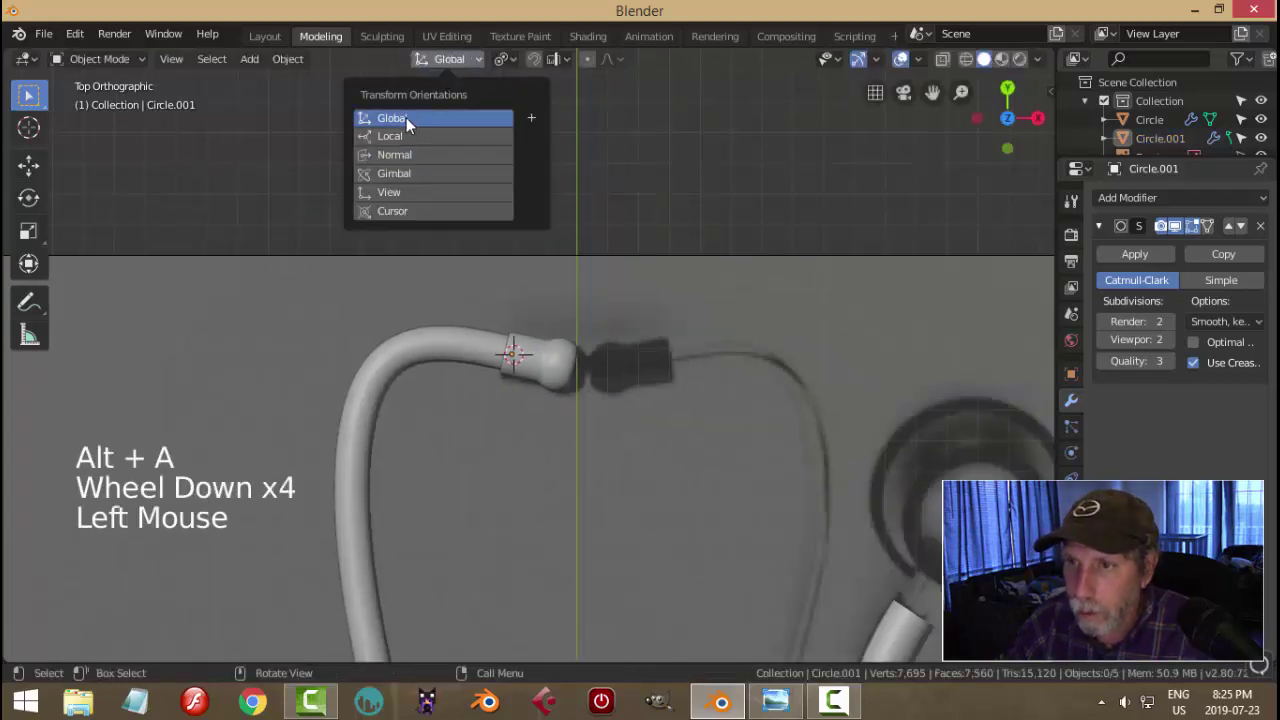
pyautogui.click(406, 117)
pyautogui.scroll(-3, 679, 300)
pyautogui.keyDown('shift'); pyautogui.moveTo(676, 366); pyautogui.dragTo(523, 264, button='middle'); pyautogui.keyUp('shift')
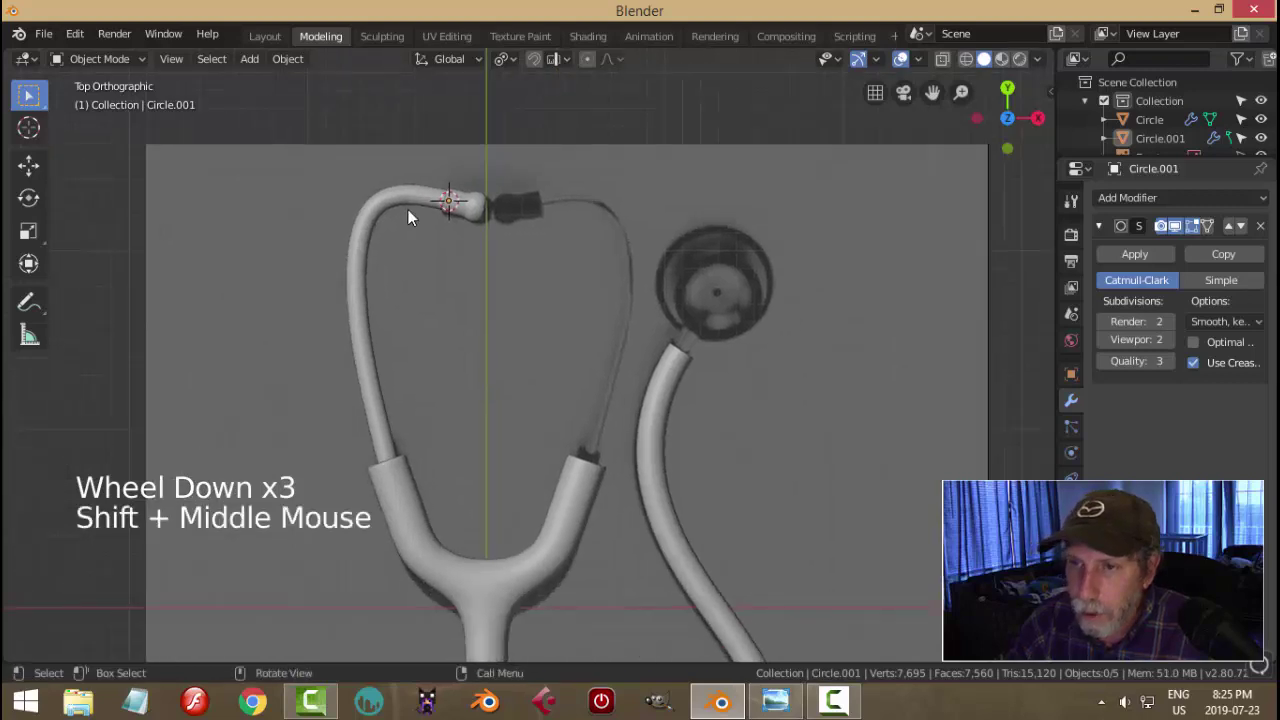
pyautogui.click(464, 214)
pyautogui.keyDown('shift'); pyautogui.click(480, 203); pyautogui.keyUp('shift')
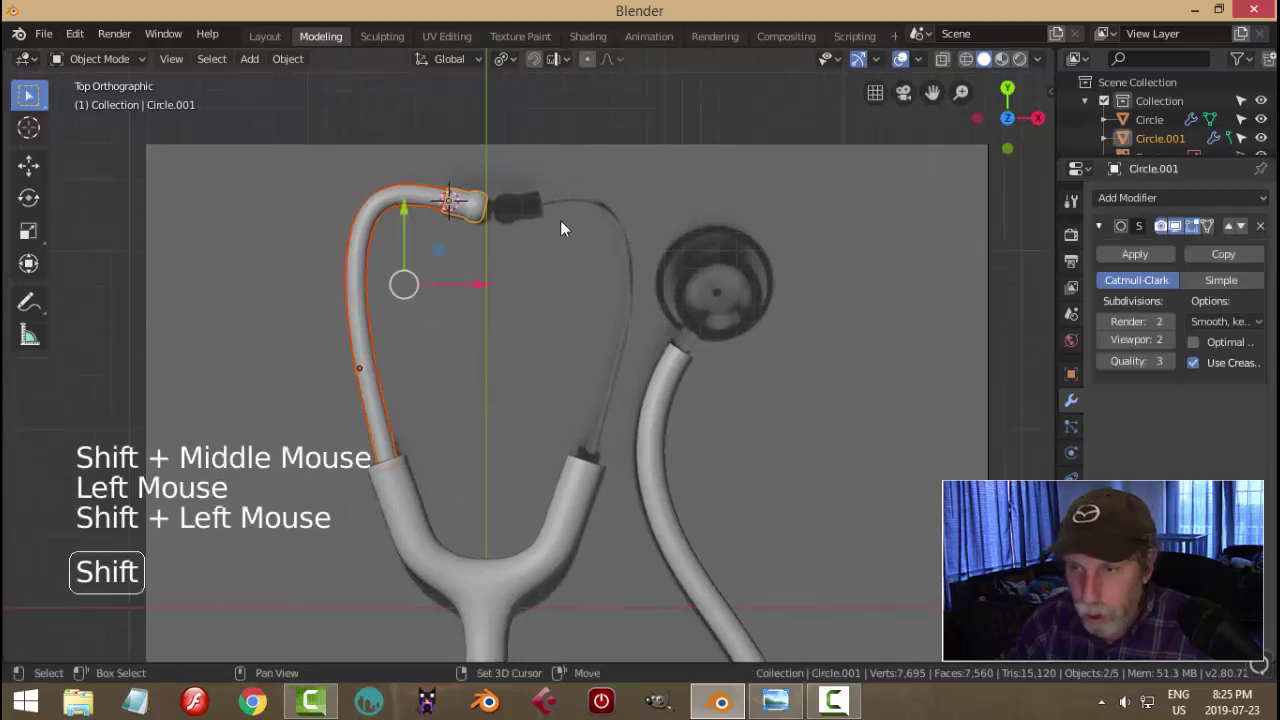
pyautogui.hotkey('shift', 'd')
pyautogui.write('r')
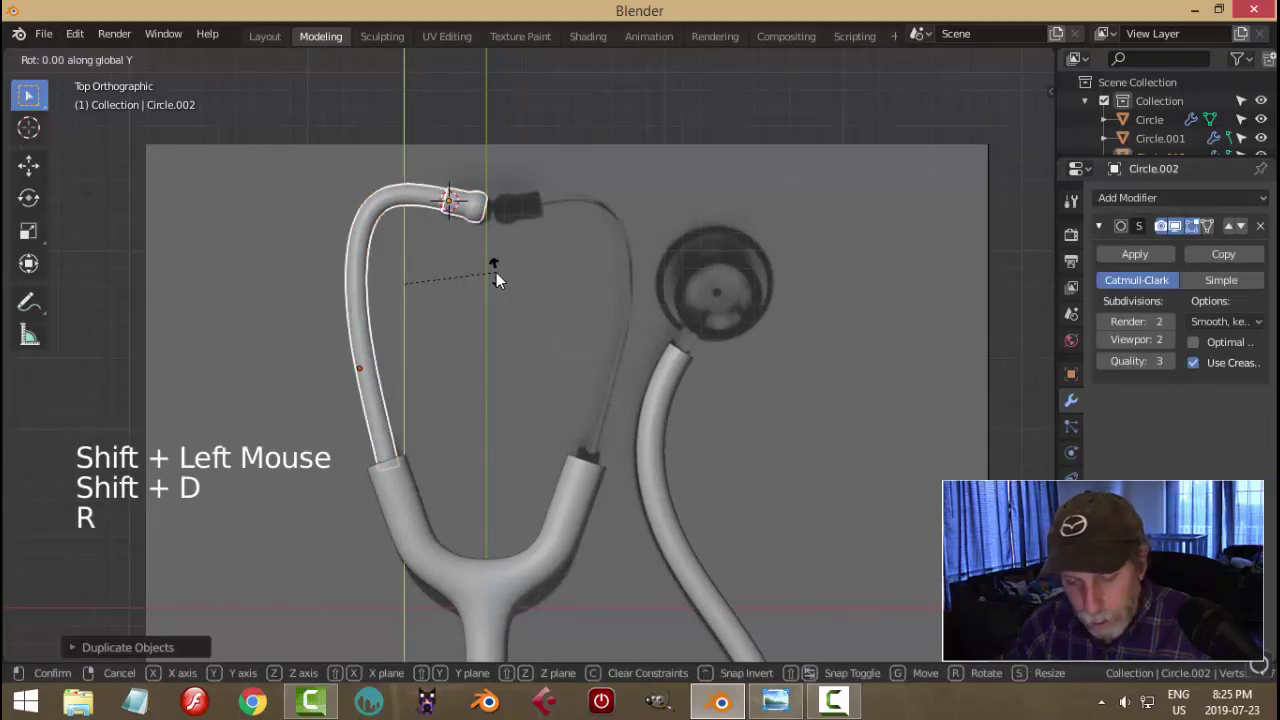
pyautogui.write('180')
pyautogui.press('Return')
# - Move the copies along X to the right arm of the Y-piece and bring the earpiece copy back about 0.92 m onto its tube's end
pyautogui.moveTo(465, 287); pyautogui.dragTo(720, 315)
pyautogui.click(697, 203)
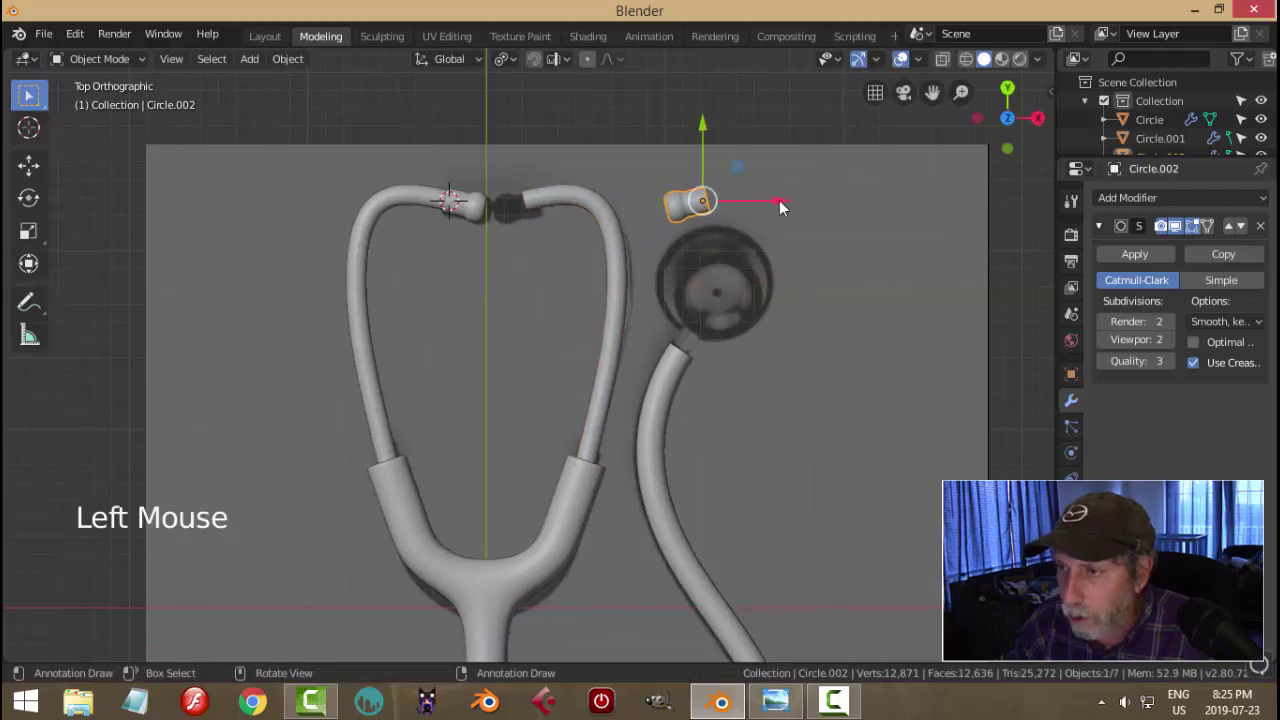
pyautogui.press('g')
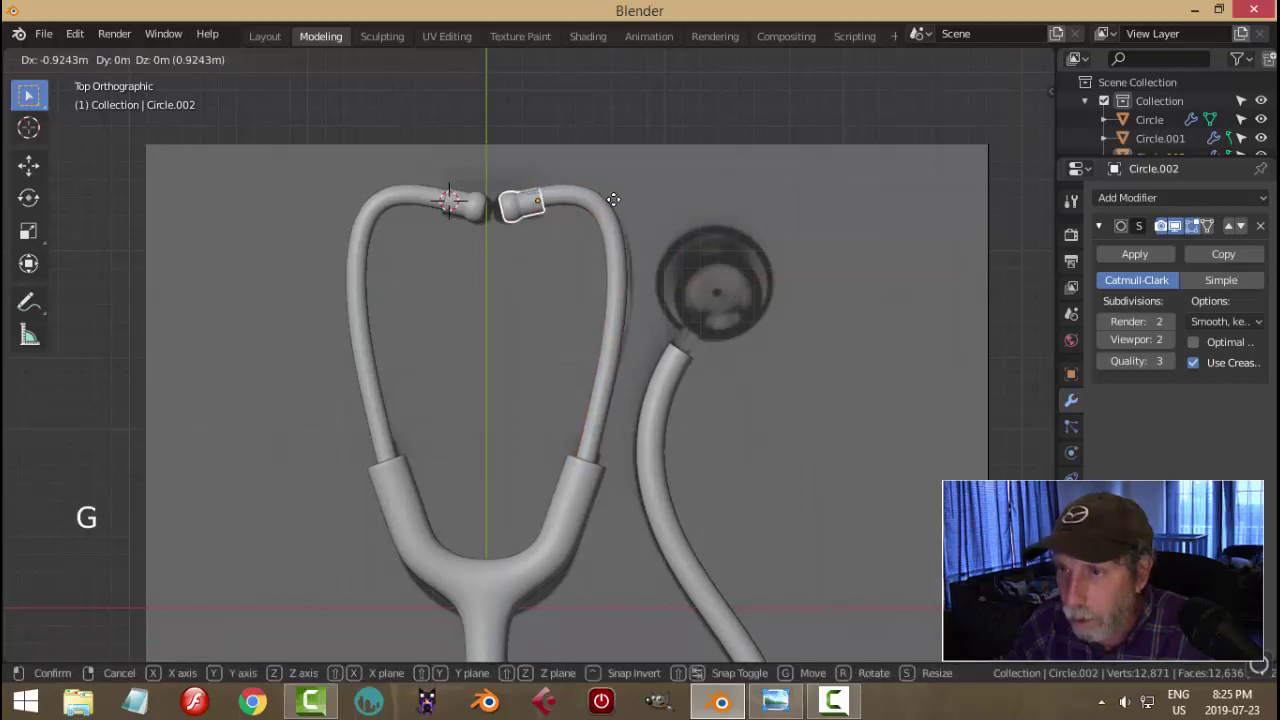
pyautogui.click(613, 197)
pyautogui.scroll(4, 577, 260)
pyautogui.keyDown('shift'); pyautogui.moveTo(577, 260); pyautogui.dragTo(567, 365, button='middle'); pyautogui.keyUp('shift')
pyautogui.scroll(1, 567, 365)
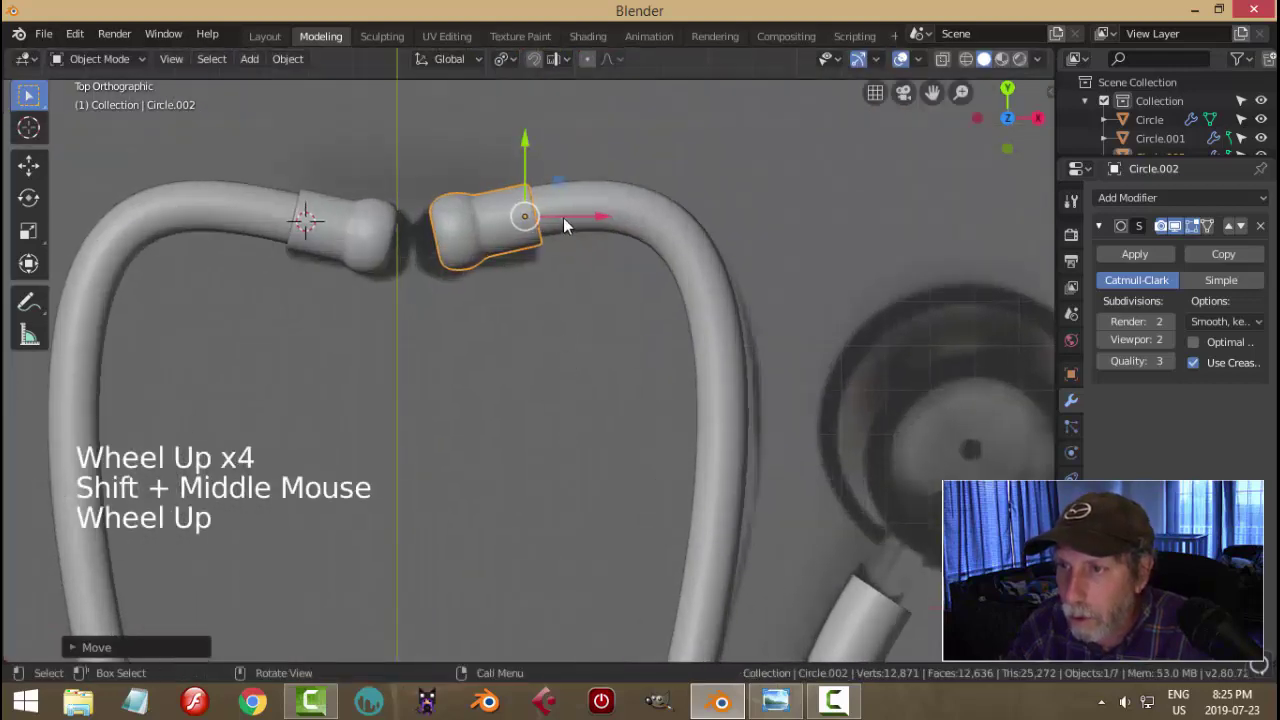
# - With the Median Point pivot, rotate the right ear tube and earpiece together about 3° clockwise around Z and shift them about 0.04 m into the sleeve
pyautogui.click(505, 58)
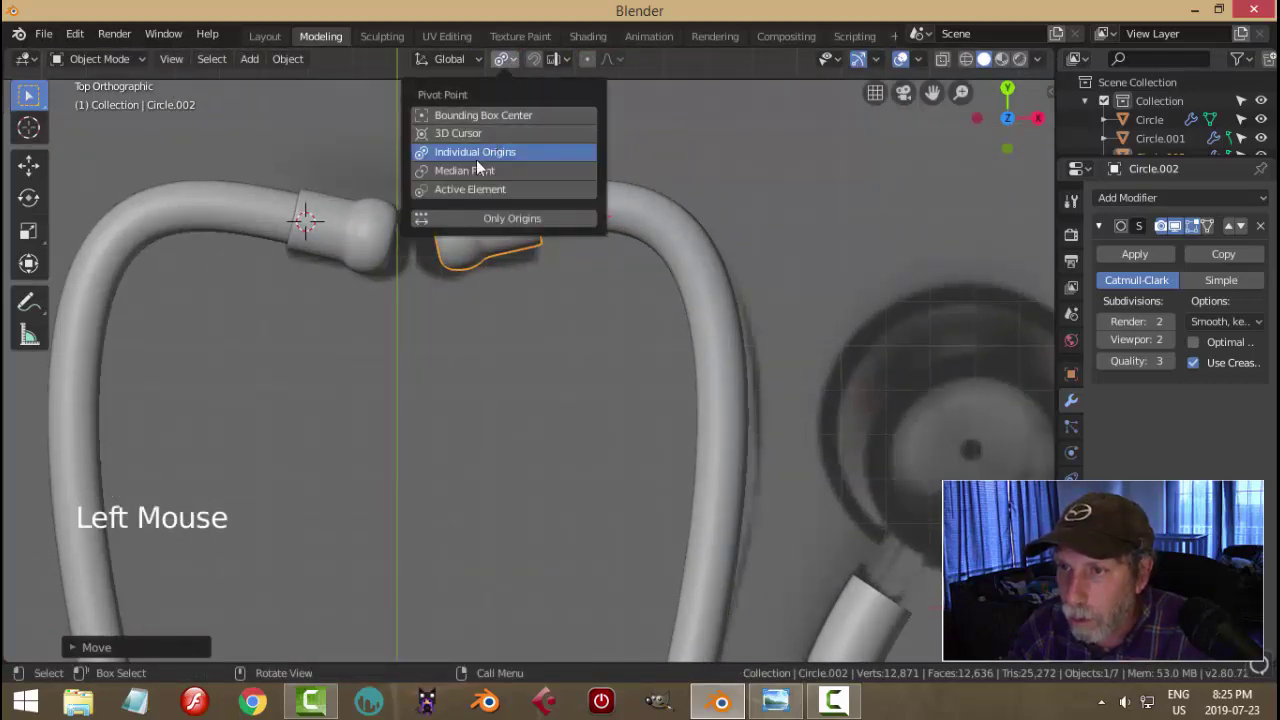
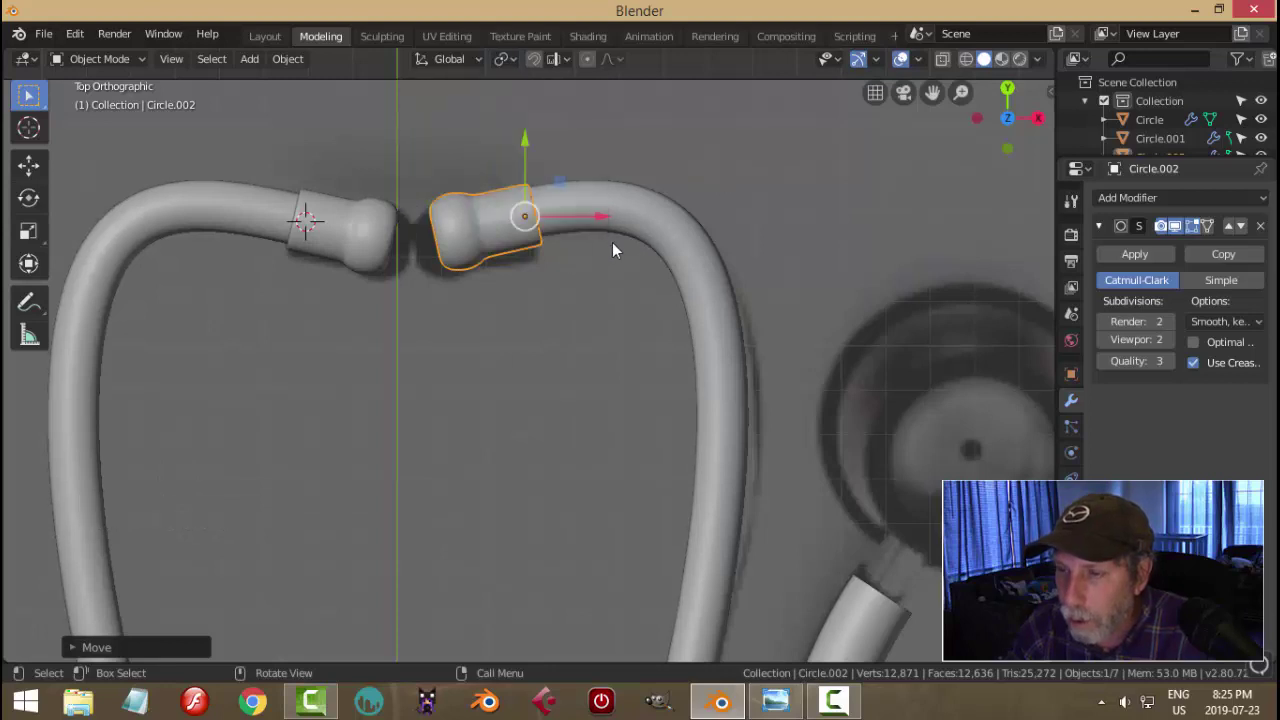
pyautogui.scroll(-3, 602, 244)
pyautogui.keyDown('shift'); pyautogui.moveTo(621, 285); pyautogui.dragTo(657, 172, button='middle'); pyautogui.keyUp('shift')
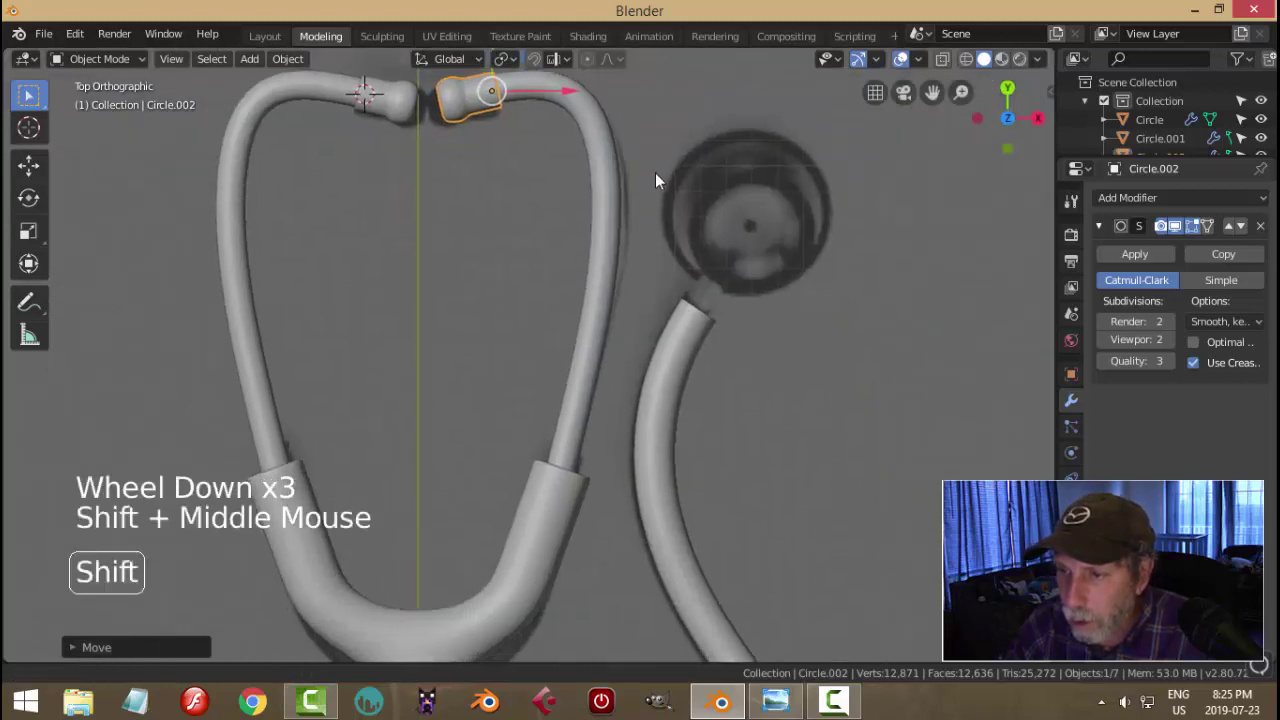
pyautogui.click(618, 269)
pyautogui.keyDown('shift'); pyautogui.click(450, 92); pyautogui.keyUp('shift')
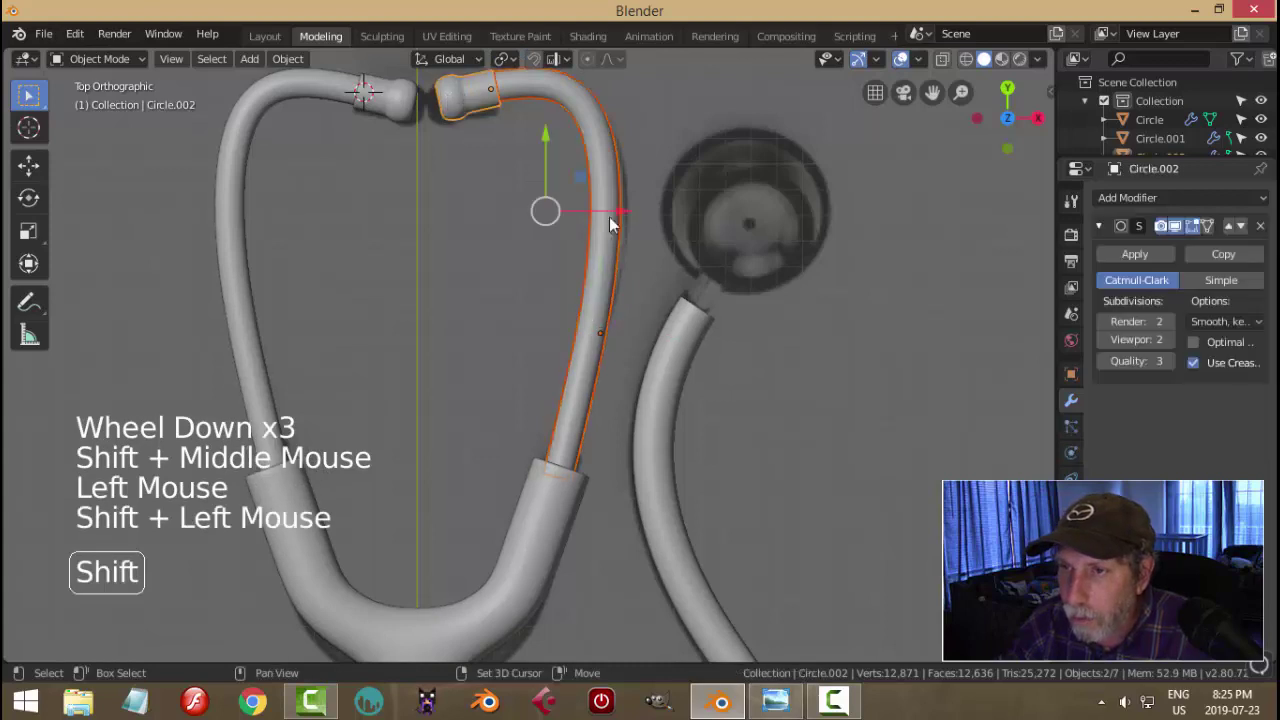
pyautogui.keyDown('shift'); pyautogui.moveTo(669, 308); pyautogui.dragTo(681, 265, button='middle'); pyautogui.keyUp('shift')
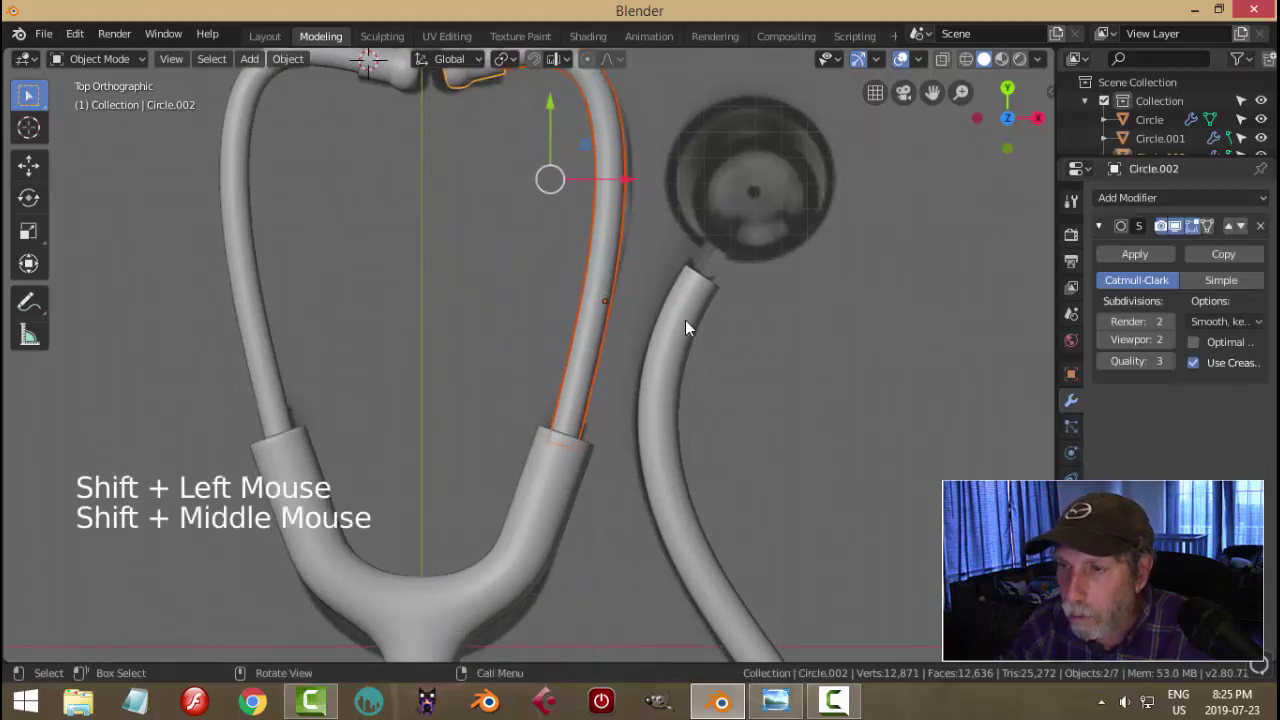
pyautogui.scroll(-1, 685, 322)
pyautogui.press('r')
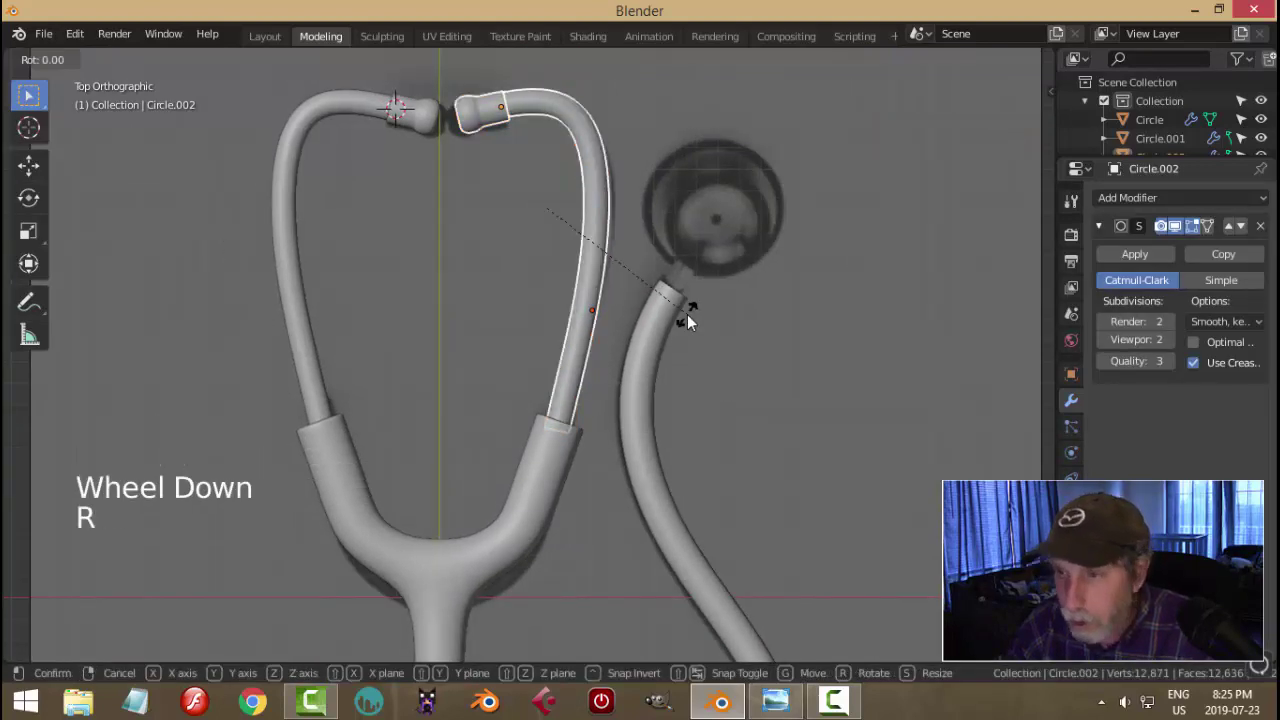
pyautogui.press('z')
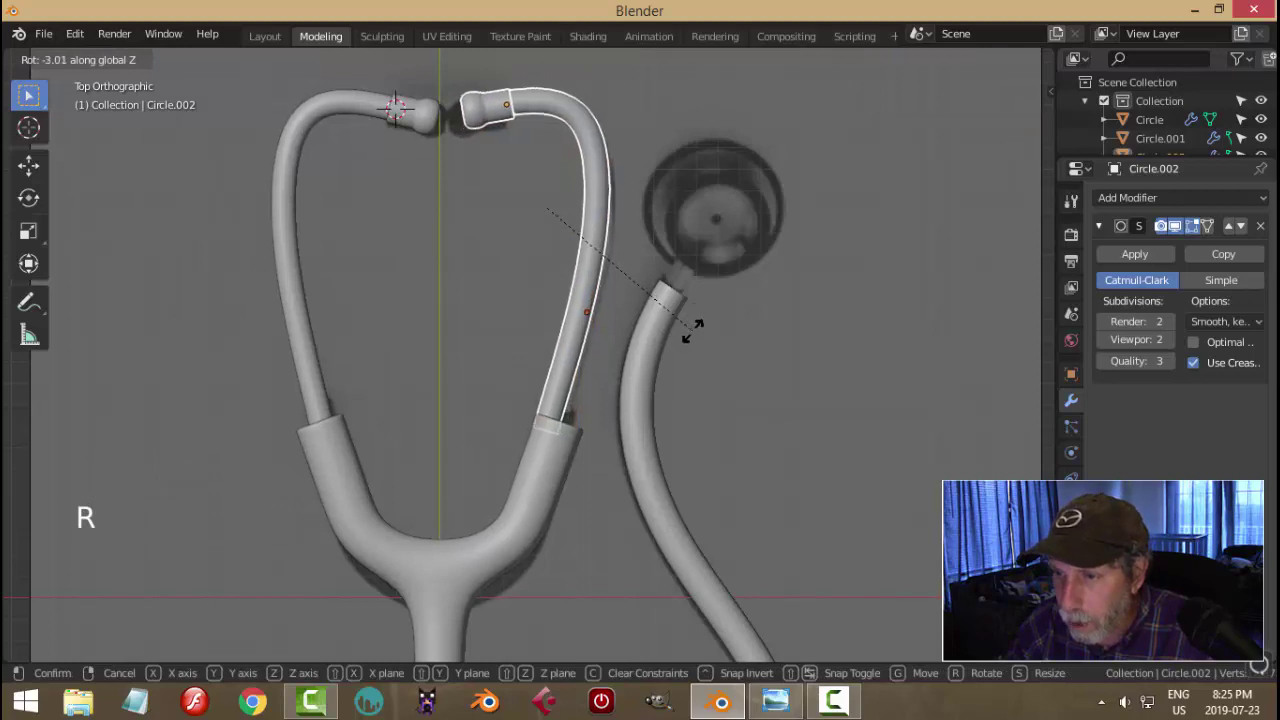
pyautogui.click(694, 334)
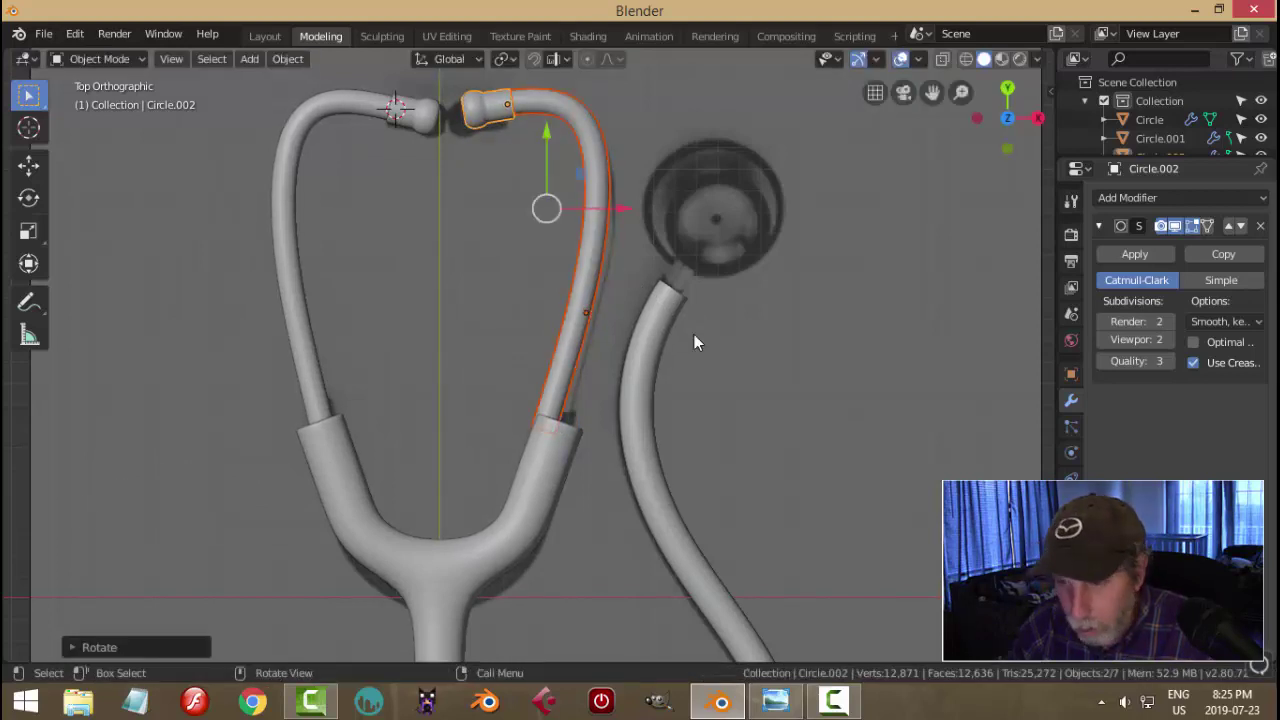
pyautogui.press('g')
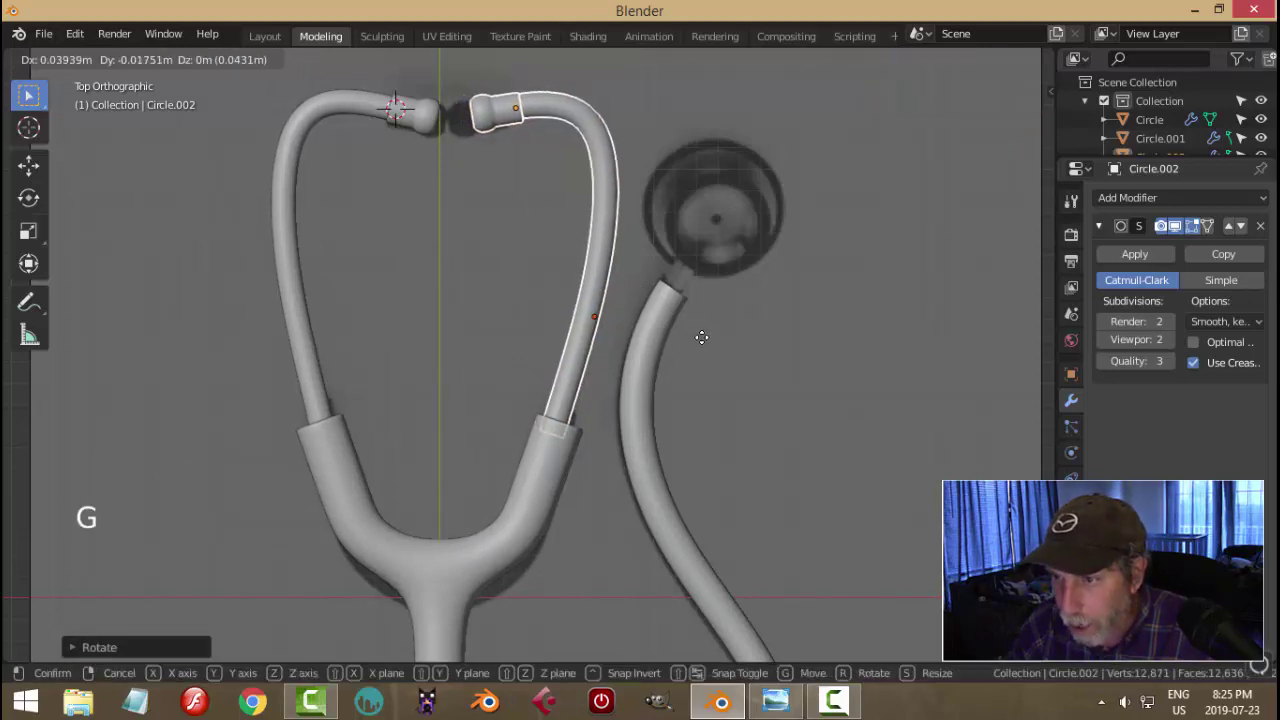
pyautogui.click(702, 338)
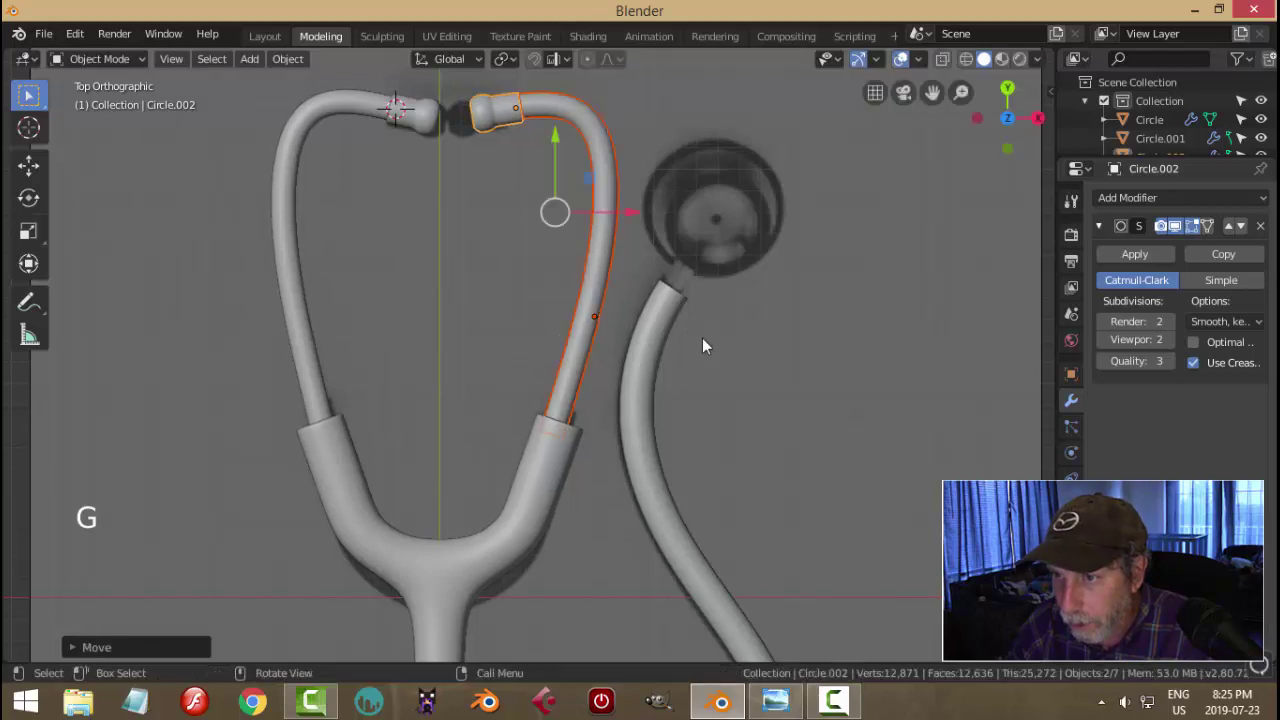
# - Select the left ear tube with its earpiece and rotate them together slightly counterclockwise around Z
pyautogui.click(417, 124)
pyautogui.keyDown('shift'); pyautogui.click(312, 122); pyautogui.keyUp('shift')
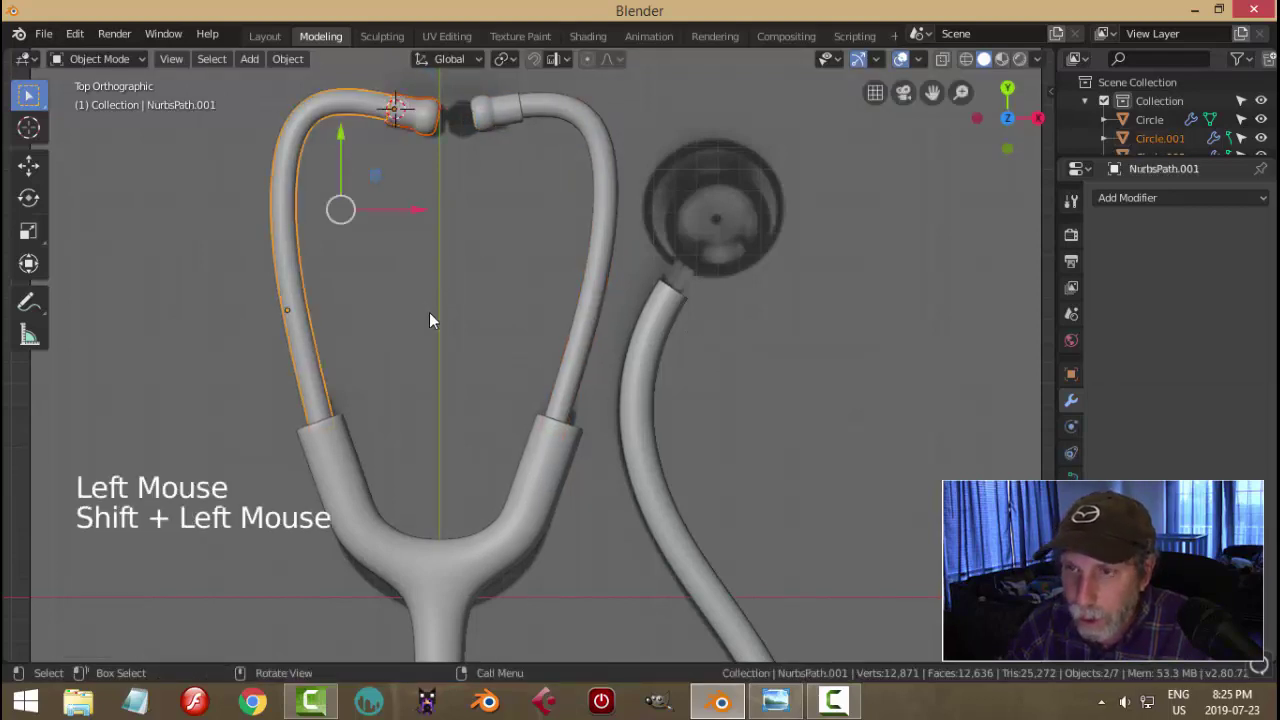
pyautogui.press('r')
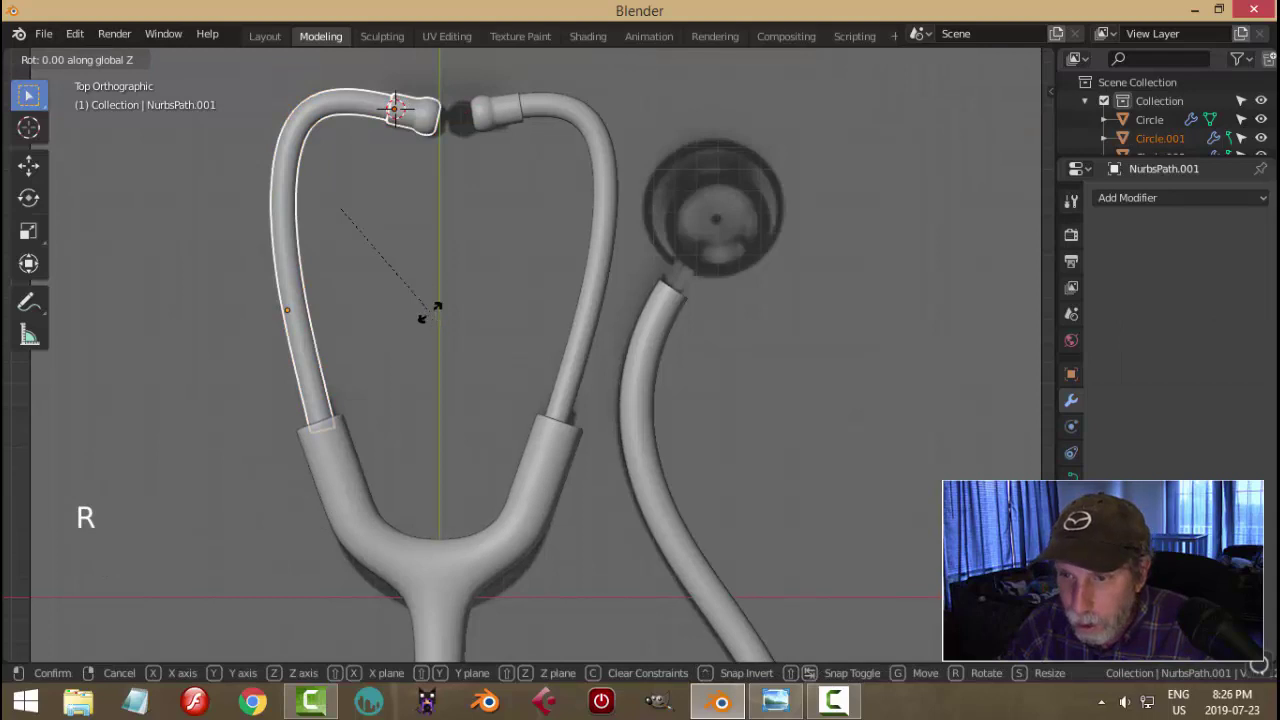
pyautogui.click(431, 301)
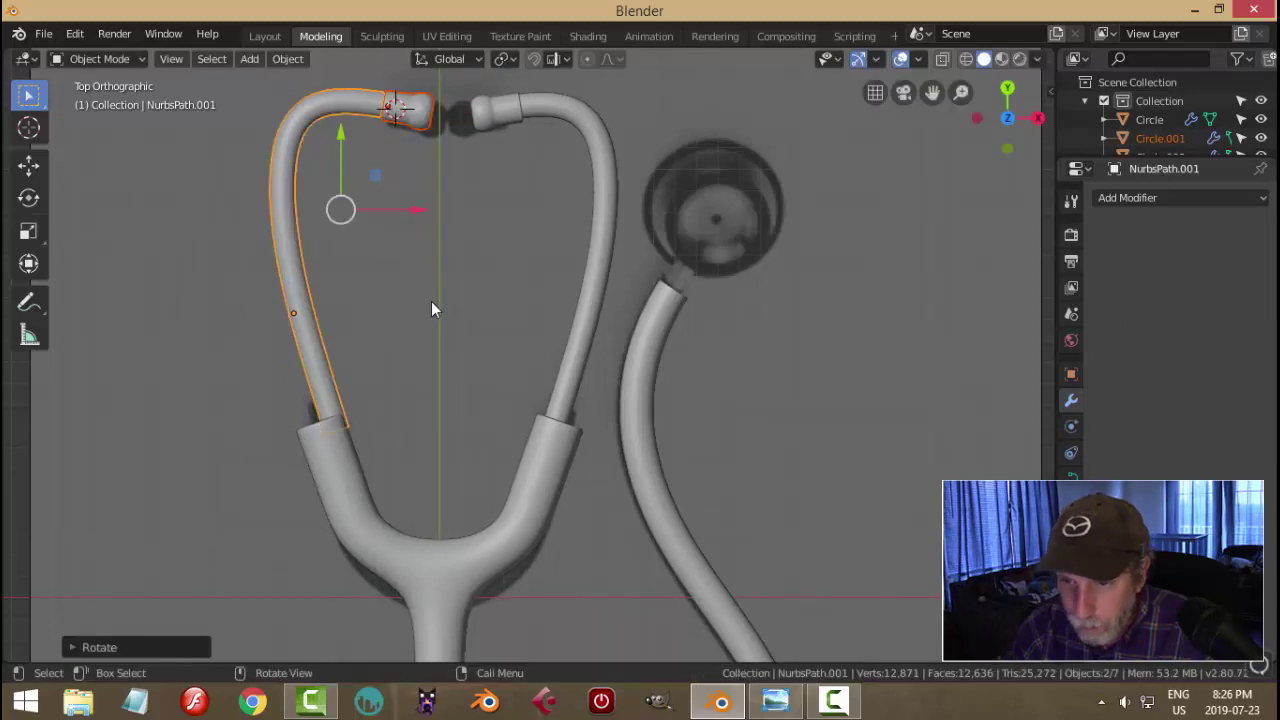
# - Move the left ear tube and its earpiece together about 0.055 m outward into the sleeve and deselect them
pyautogui.press('g')
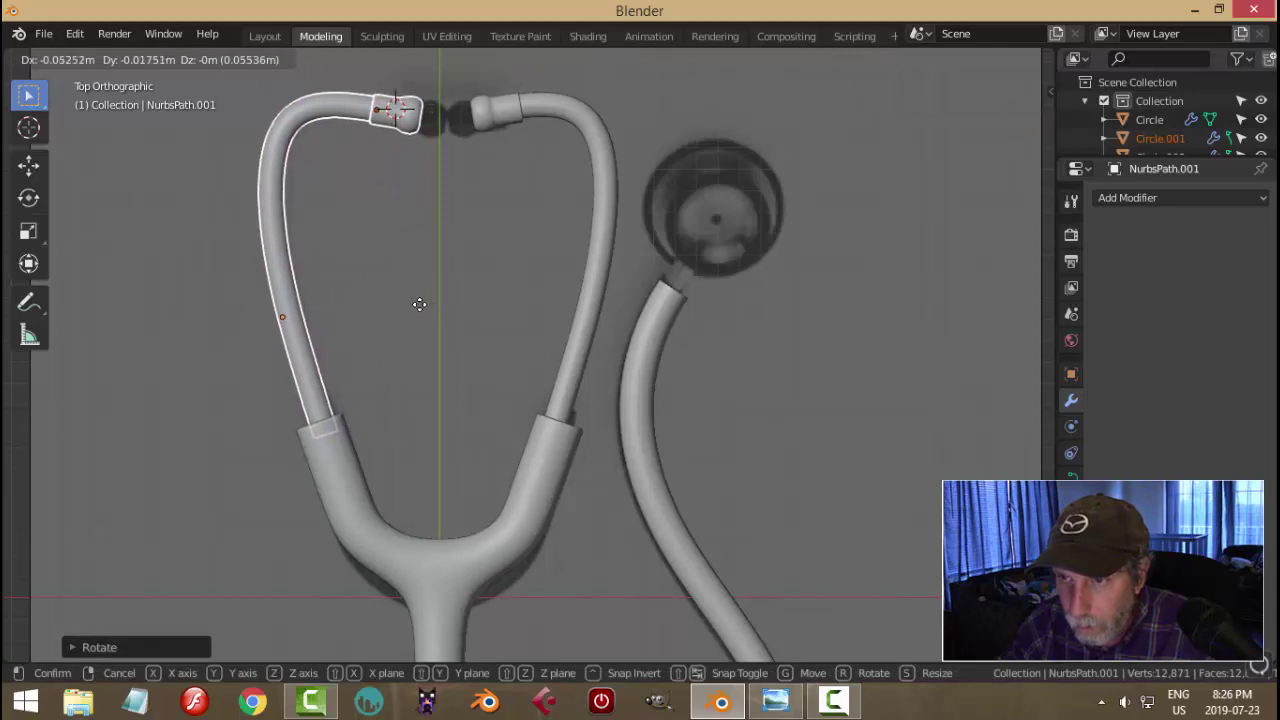
pyautogui.click(419, 304)
pyautogui.hotkey('alt', 'a')
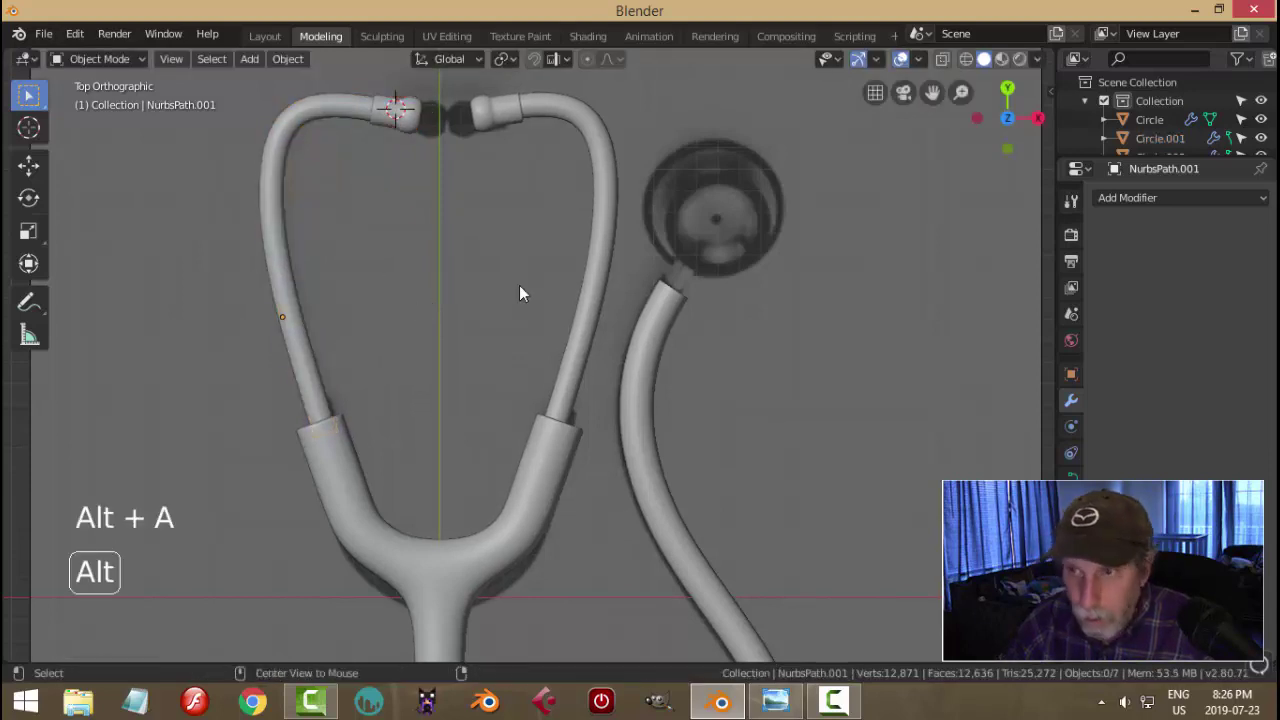
# - Select the right ear tube with its earpiece and, in wireframe top view, nudge both slightly outward along X to centre them in the sleeve
pyautogui.scroll(-5, 657, 300)
pyautogui.moveTo(657, 300); pyautogui.dragTo(450, 275, button='middle')
pyautogui.scroll(3, 629, 315)
pyautogui.scroll(1, 492, 355)
pyautogui.scroll(3, 485, 350)
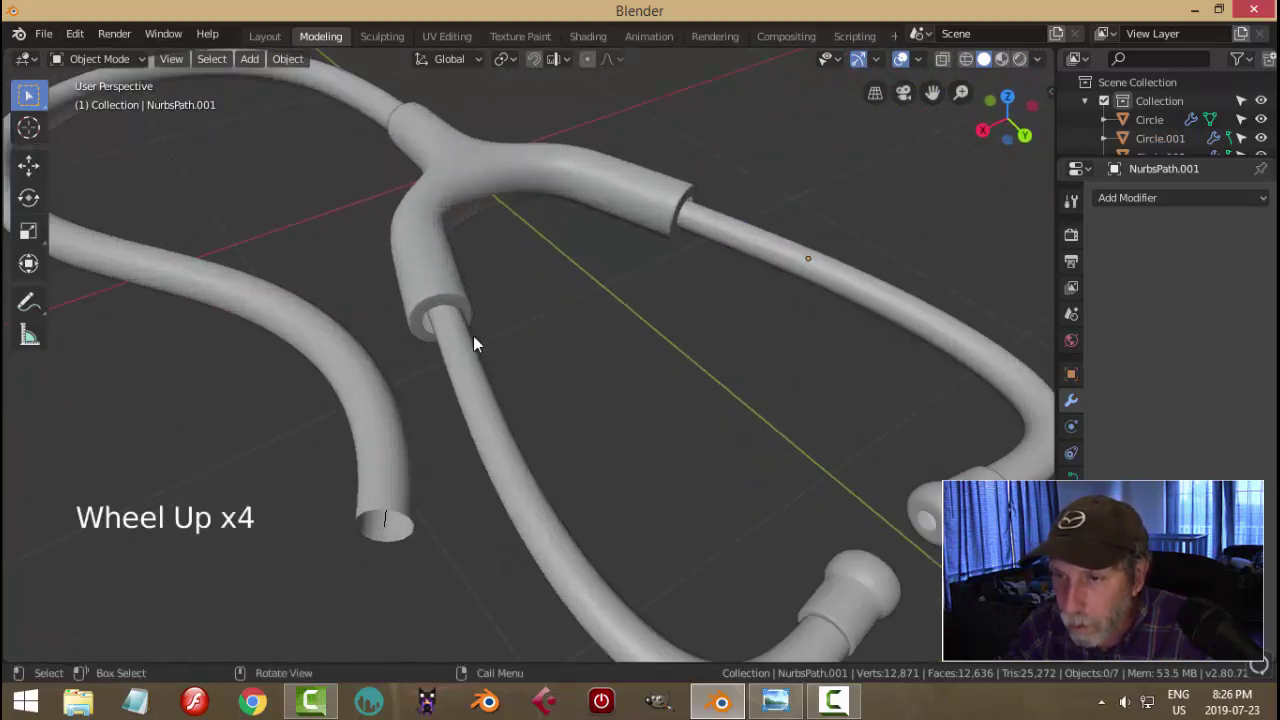
pyautogui.click(461, 331)
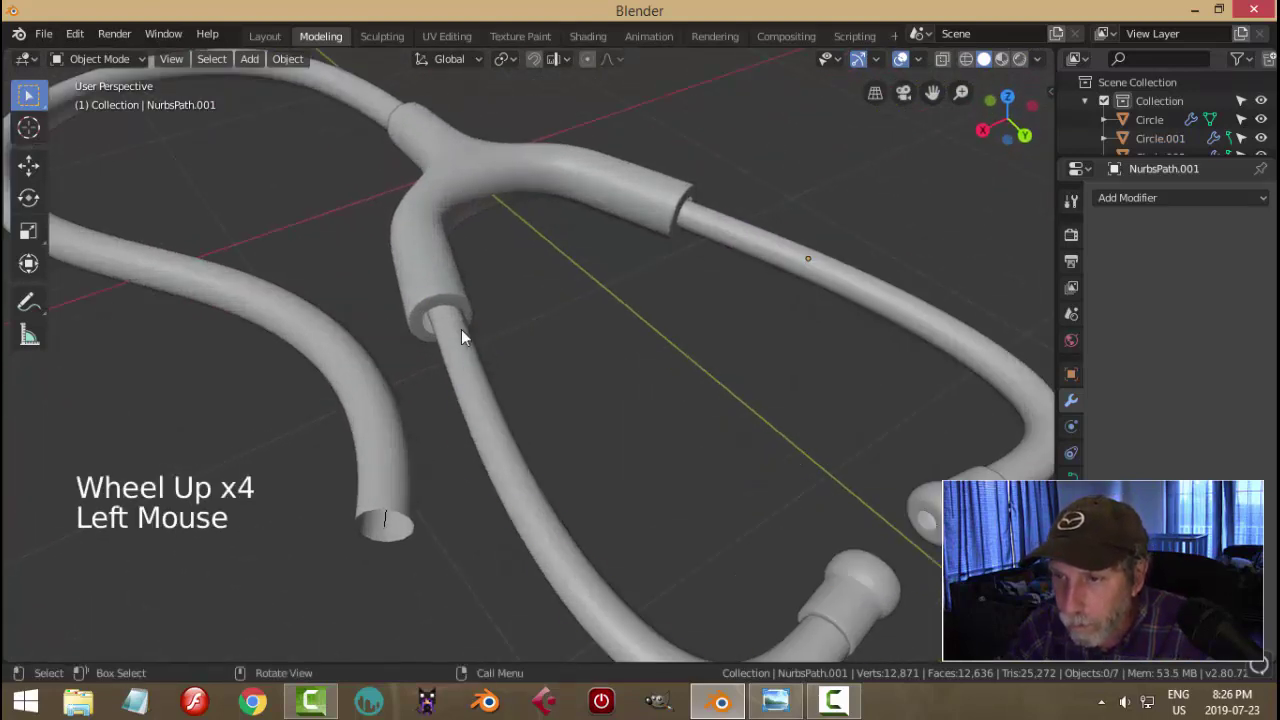
pyautogui.keyDown('shift'); pyautogui.click(860, 558); pyautogui.keyUp('shift')
pyautogui.press('KP_7')
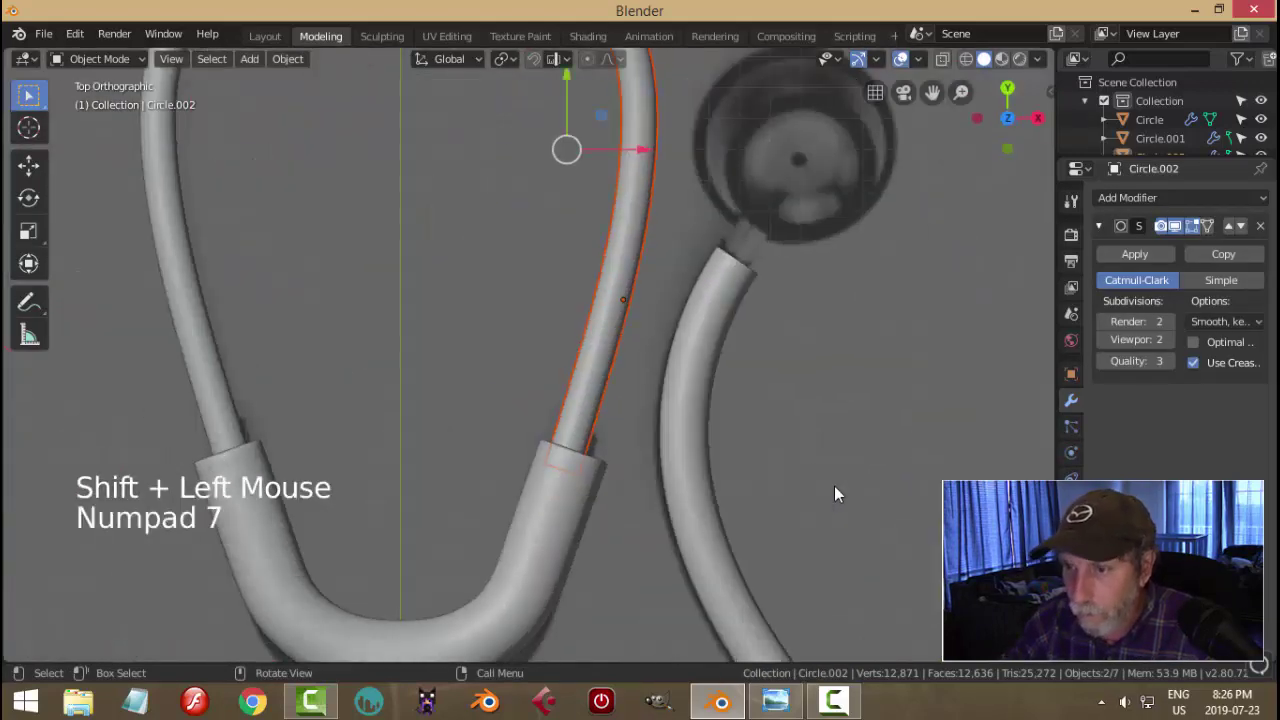
pyautogui.press('z')
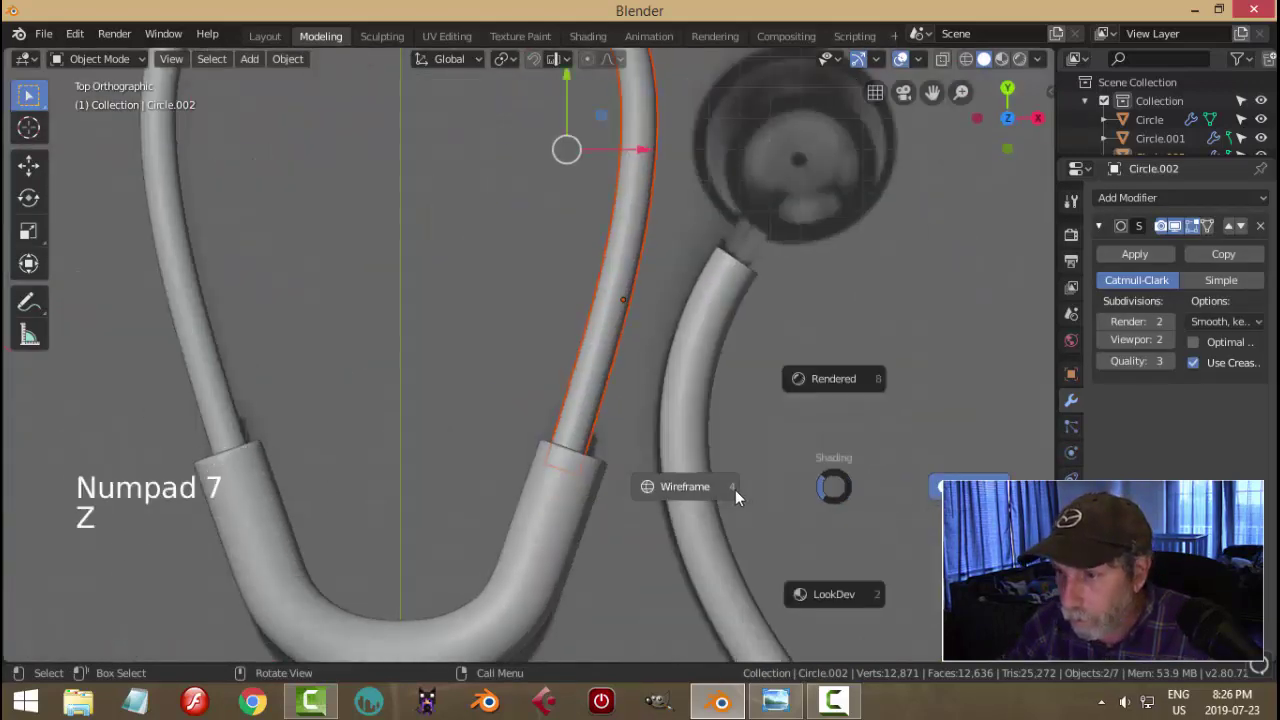
pyautogui.scroll(3, 737, 490)
pyautogui.keyDown('shift'); pyautogui.moveTo(737, 490); pyautogui.dragTo(715, 409, button='middle'); pyautogui.keyUp('shift')
pyautogui.scroll(-3, 714, 418)
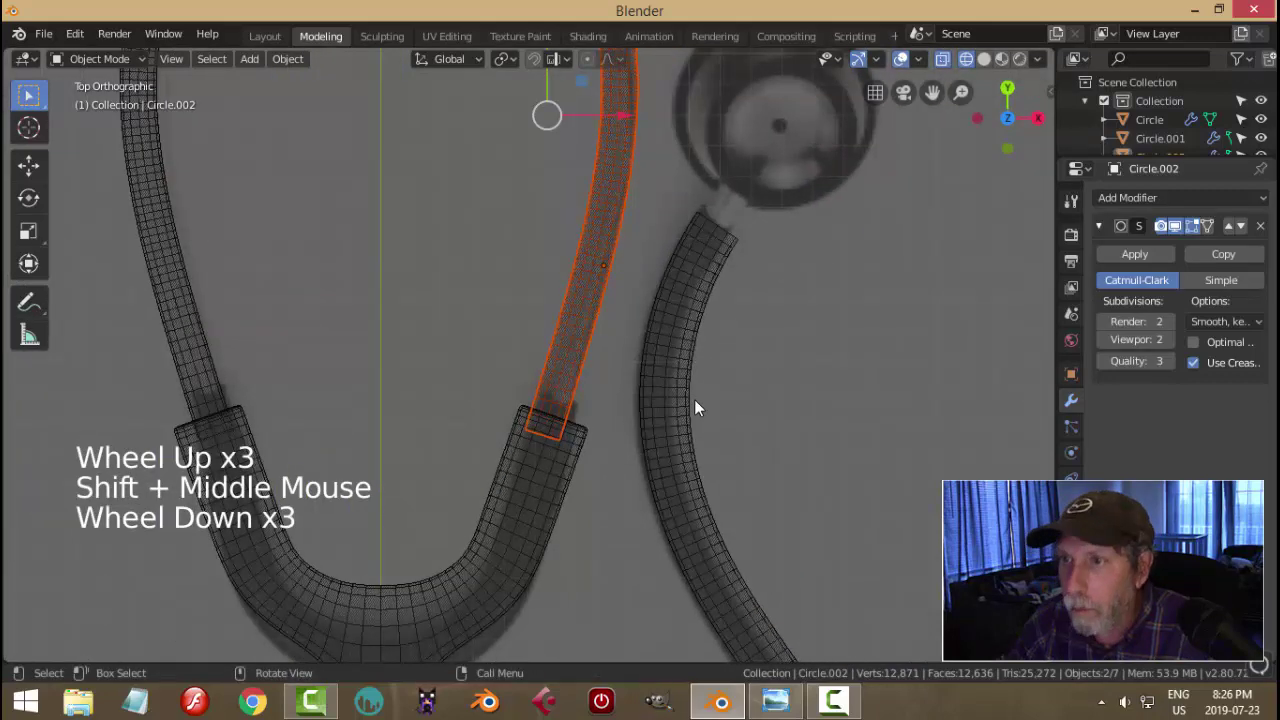
pyautogui.scroll(-1, 697, 407)
pyautogui.press('g')
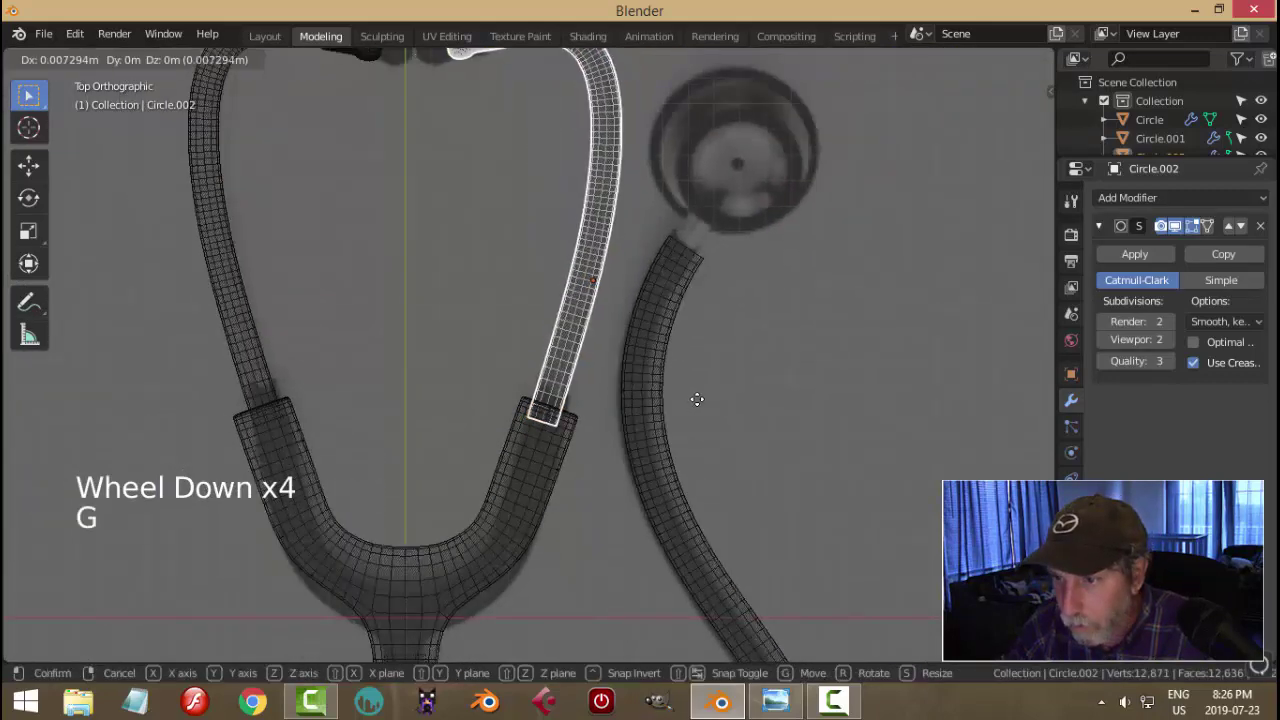
pyautogui.click(698, 400)
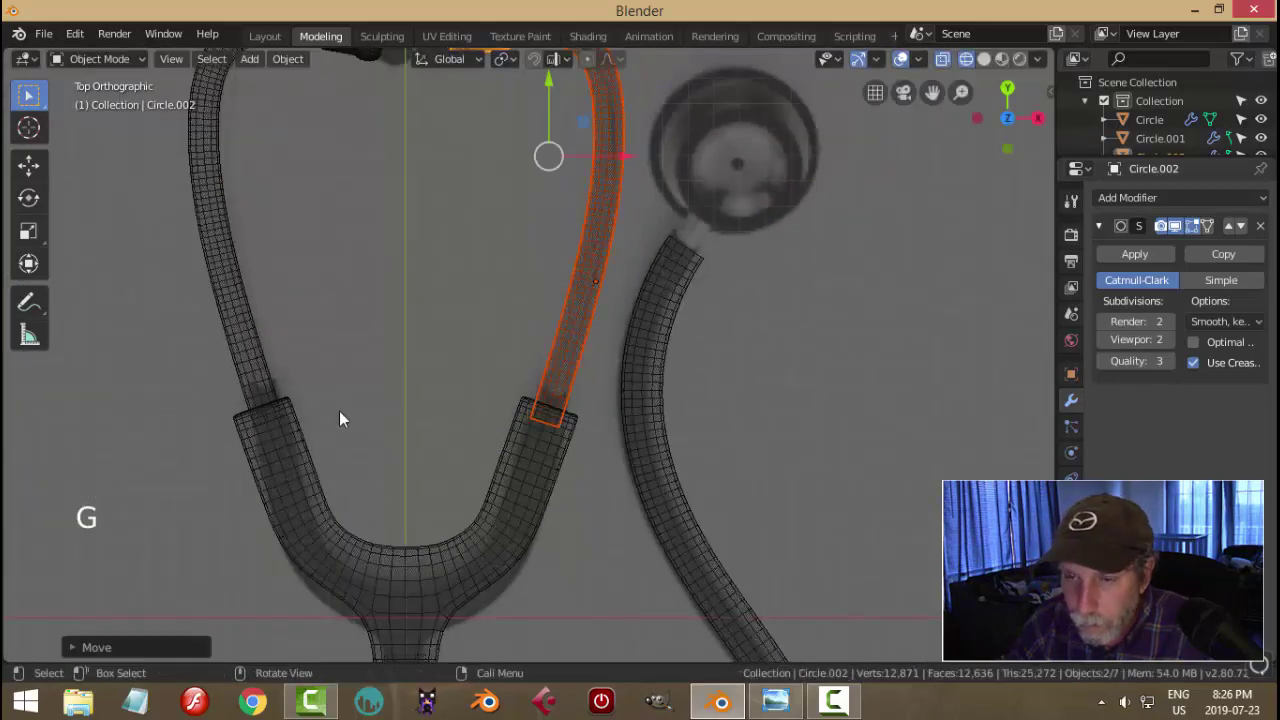
# - Select the left ear tube with its earpiece, shift both about 0.01 m outward along X, and restore solid shading
pyautogui.click(268, 376)
pyautogui.keyDown('shift'); pyautogui.moveTo(301, 342); pyautogui.dragTo(361, 463, button='middle'); pyautogui.keyUp('shift')
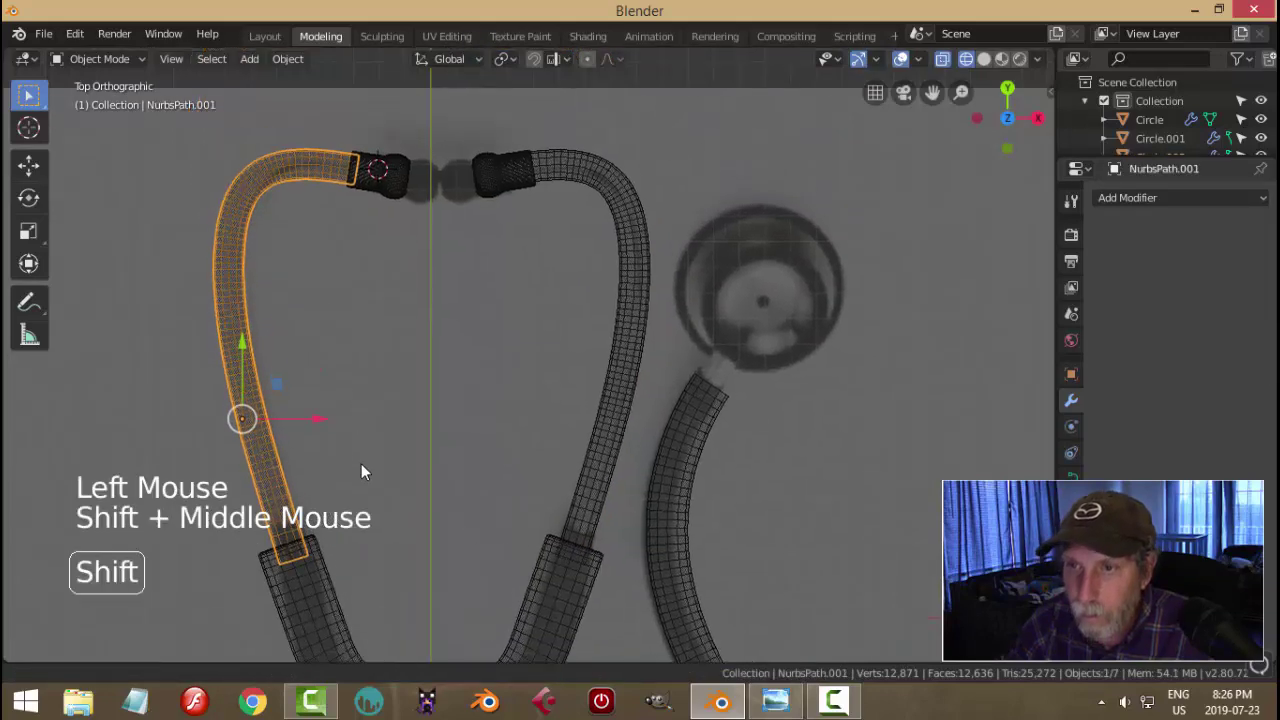
pyautogui.keyDown('shift'); pyautogui.click(400, 185); pyautogui.keyUp('shift')
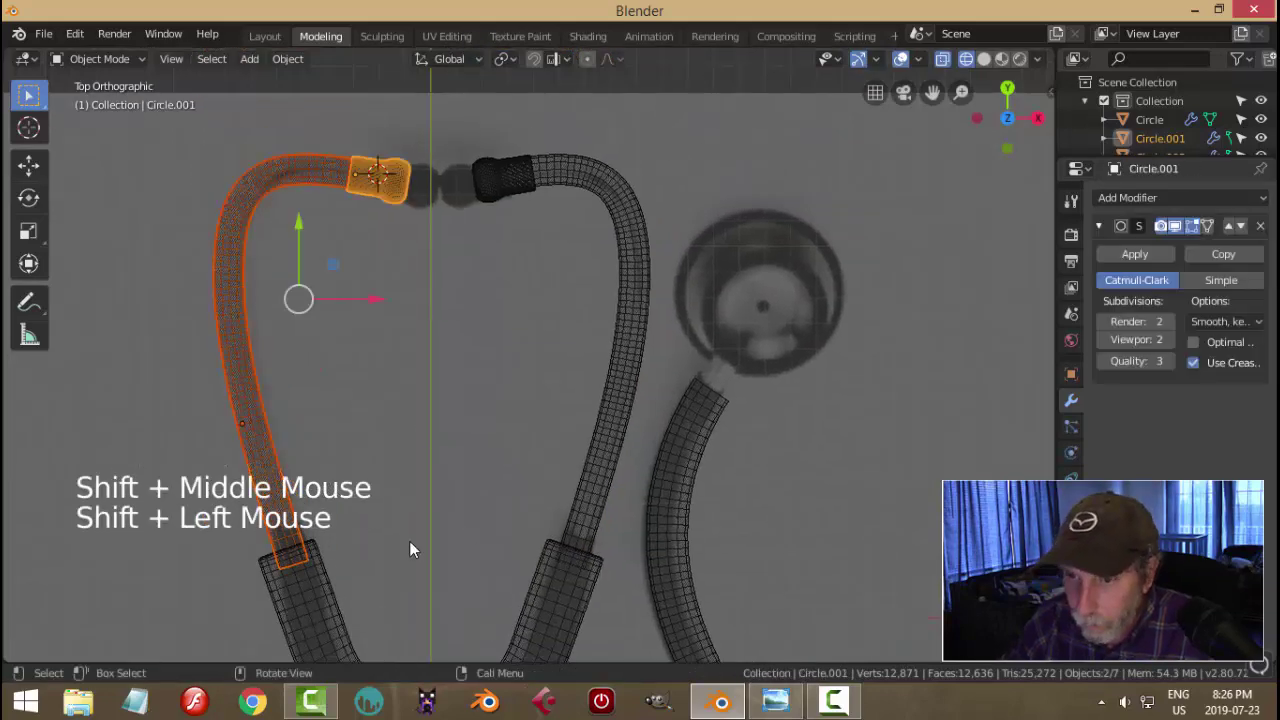
pyautogui.scroll(4, 409, 541)
pyautogui.keyDown('shift'); pyautogui.moveTo(406, 537); pyautogui.dragTo(650, 382, button='middle'); pyautogui.keyUp('shift')
pyautogui.keyDown('shift'); pyautogui.moveTo(564, 436); pyautogui.dragTo(594, 426, button='middle'); pyautogui.keyUp('shift')
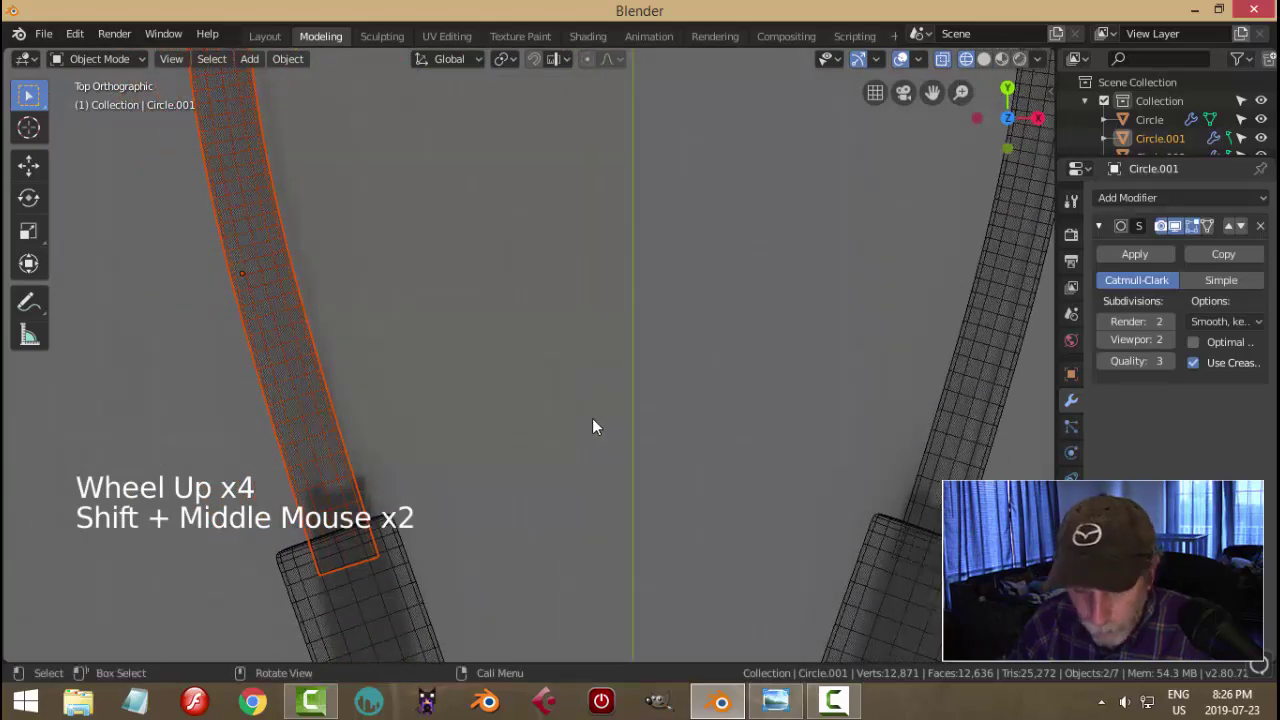
pyautogui.press('g')
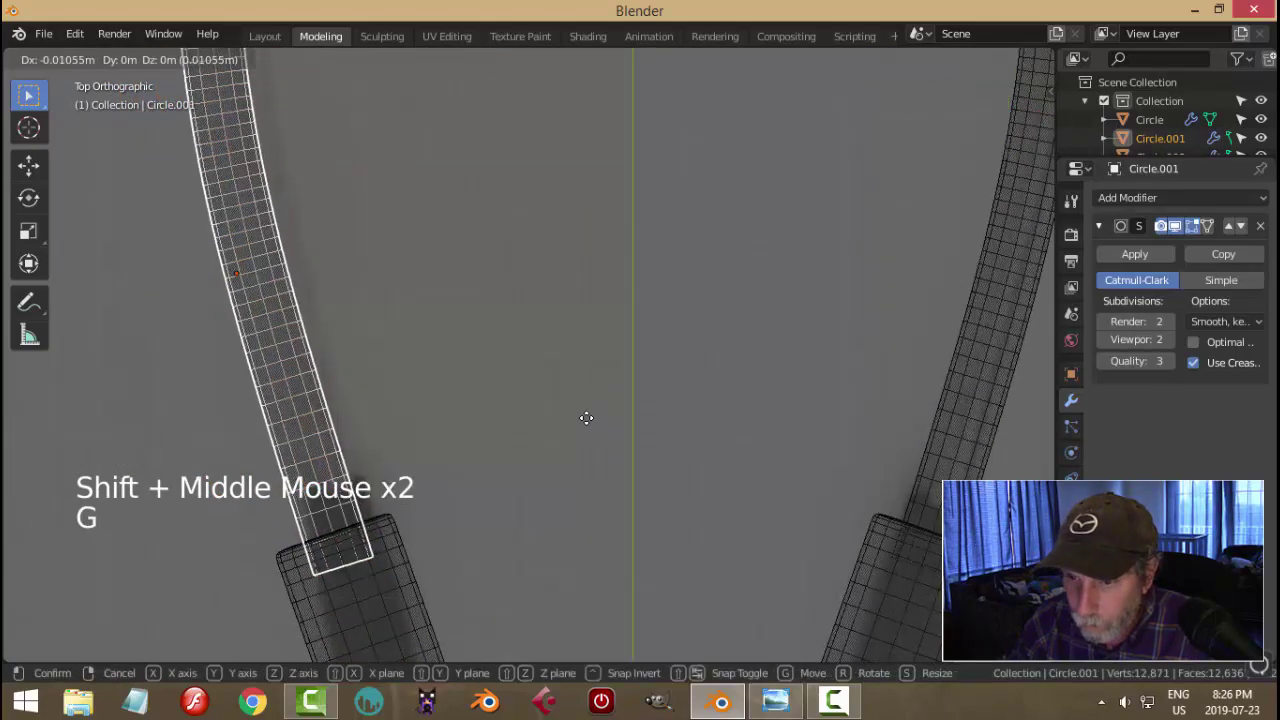
pyautogui.click(567, 428)
pyautogui.press('z')
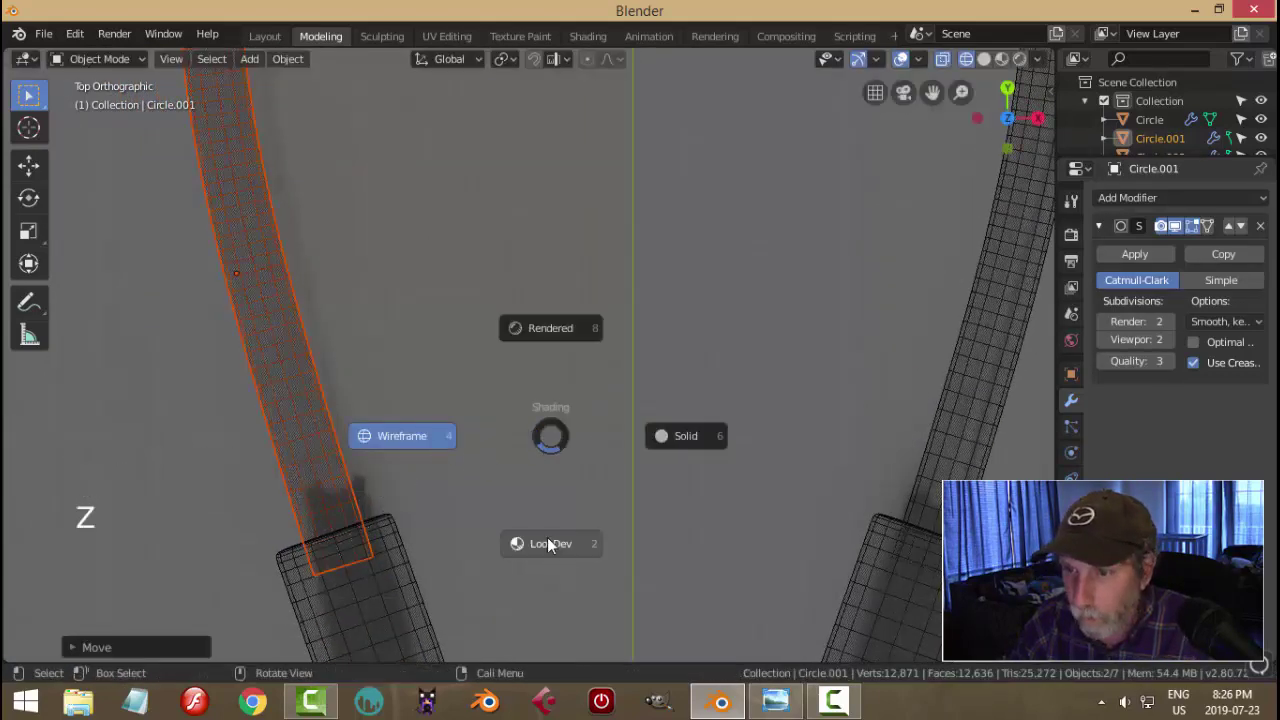
pyautogui.click(671, 434)
# - Clear the selection and examine the fit of both ear tubes and the whole stethoscope from several angles
pyautogui.scroll(-3, 602, 459)
pyautogui.moveTo(602, 459); pyautogui.dragTo(574, 532, button='middle')
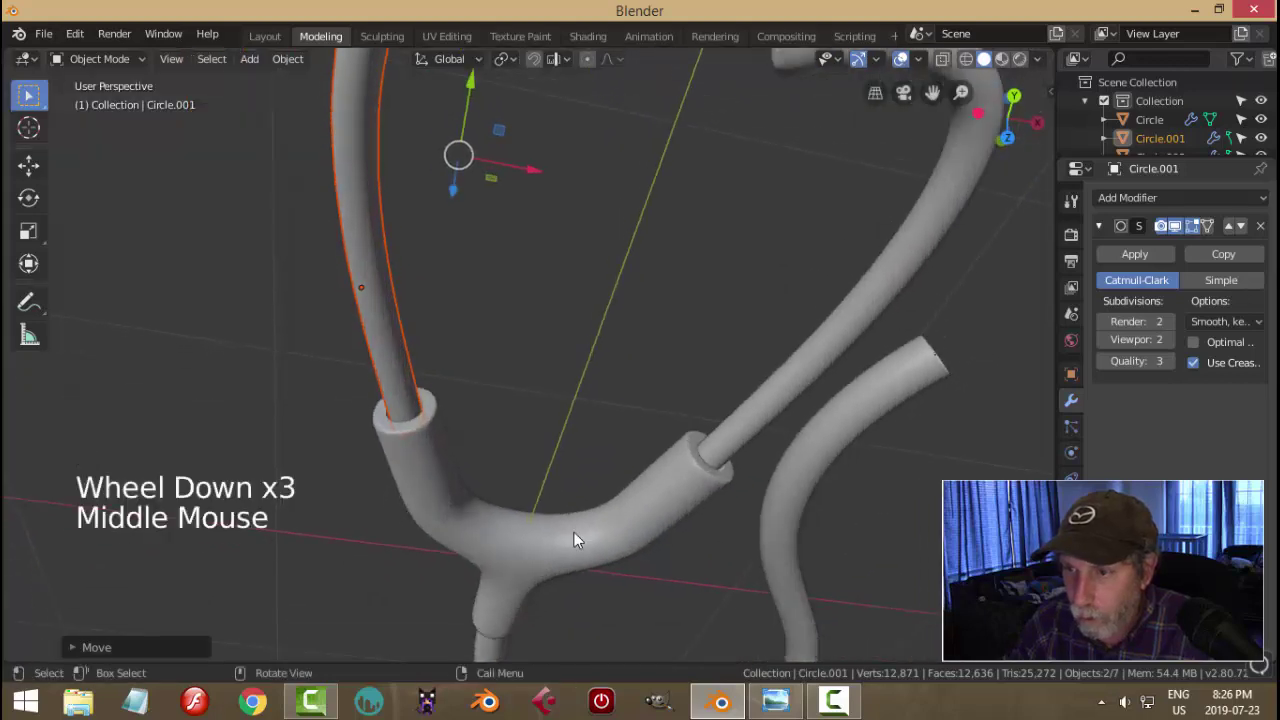
pyautogui.hotkey('alt', 'a')
pyautogui.scroll(-7, 606, 414)
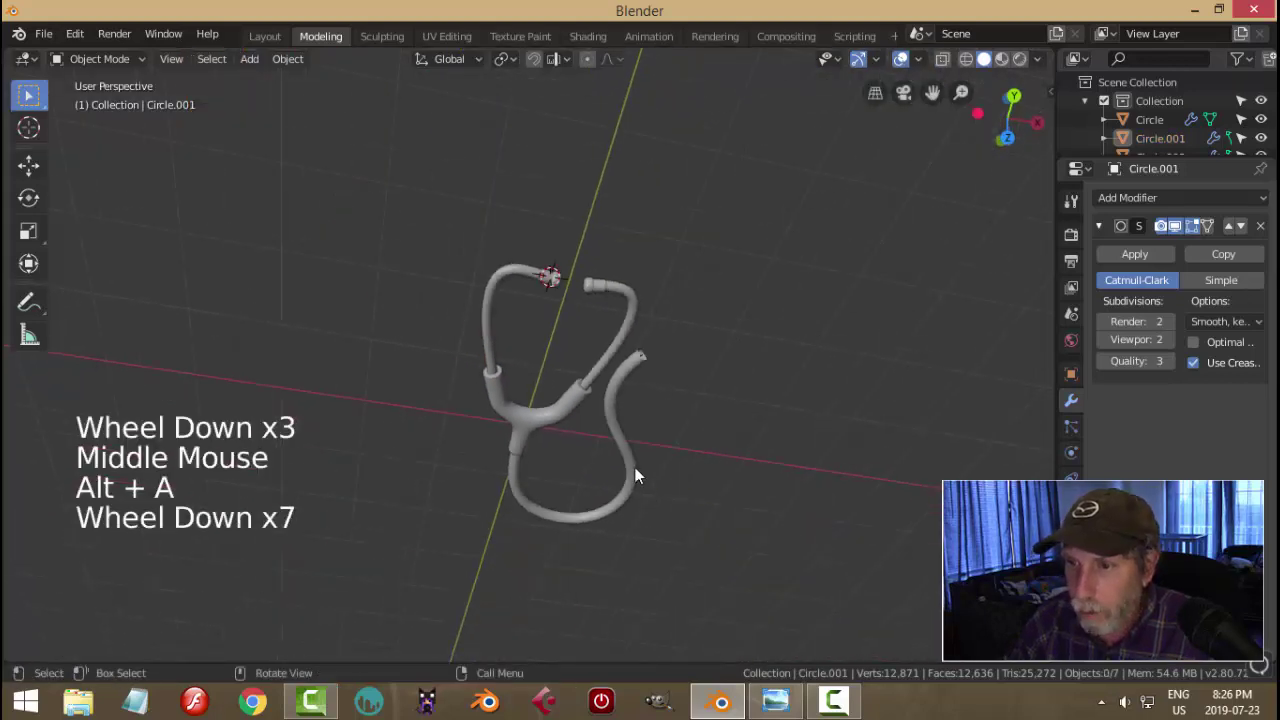
pyautogui.moveTo(634, 477); pyautogui.dragTo(583, 323, button='middle')
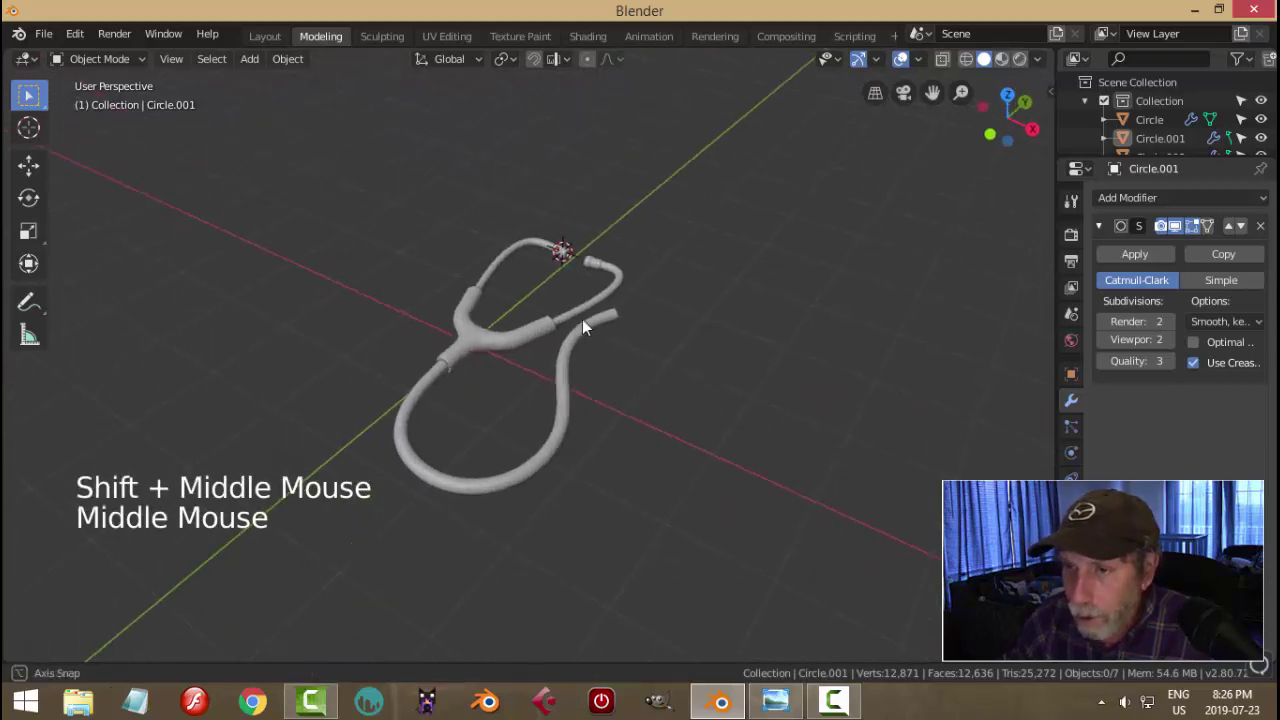
pyautogui.scroll(3, 588, 370)
pyautogui.moveTo(588, 372); pyautogui.dragTo(594, 423, button='middle')
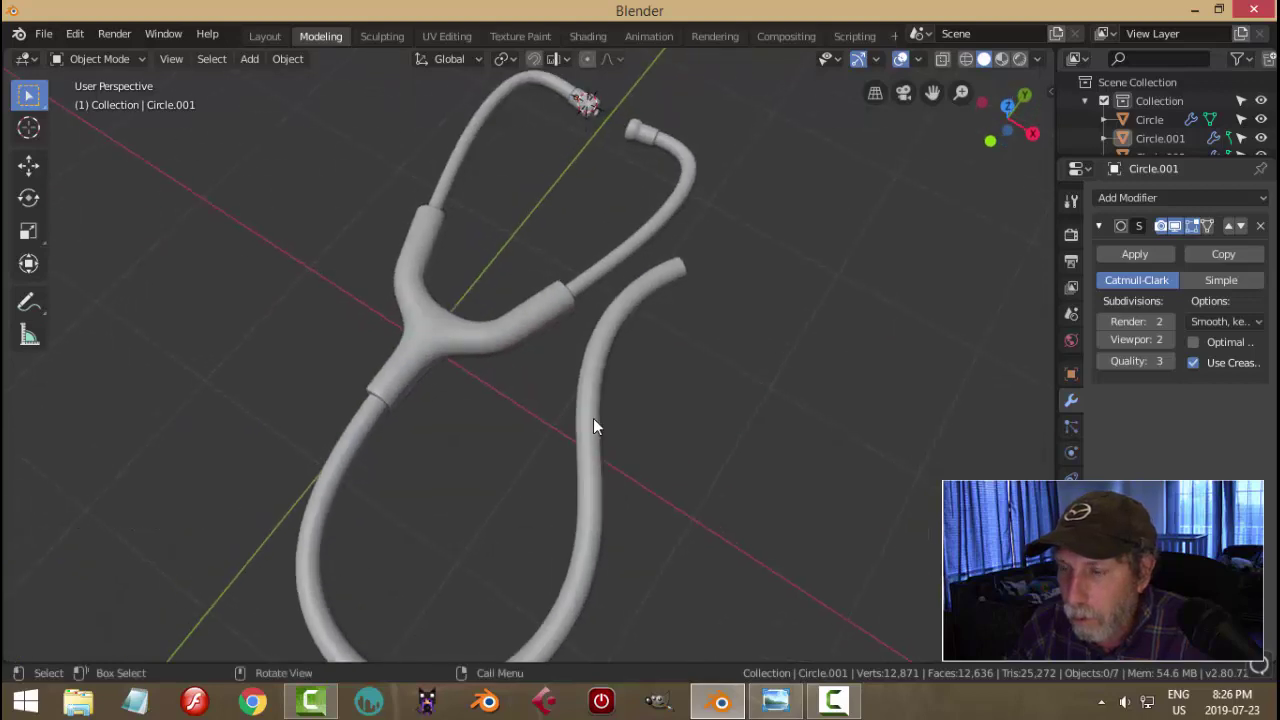
pyautogui.scroll(-1, 605, 410)
# - From top view, snap the 3D cursor to the long tube's end control point beside the chest piece and return to Object Mode
pyautogui.press('KP_7')
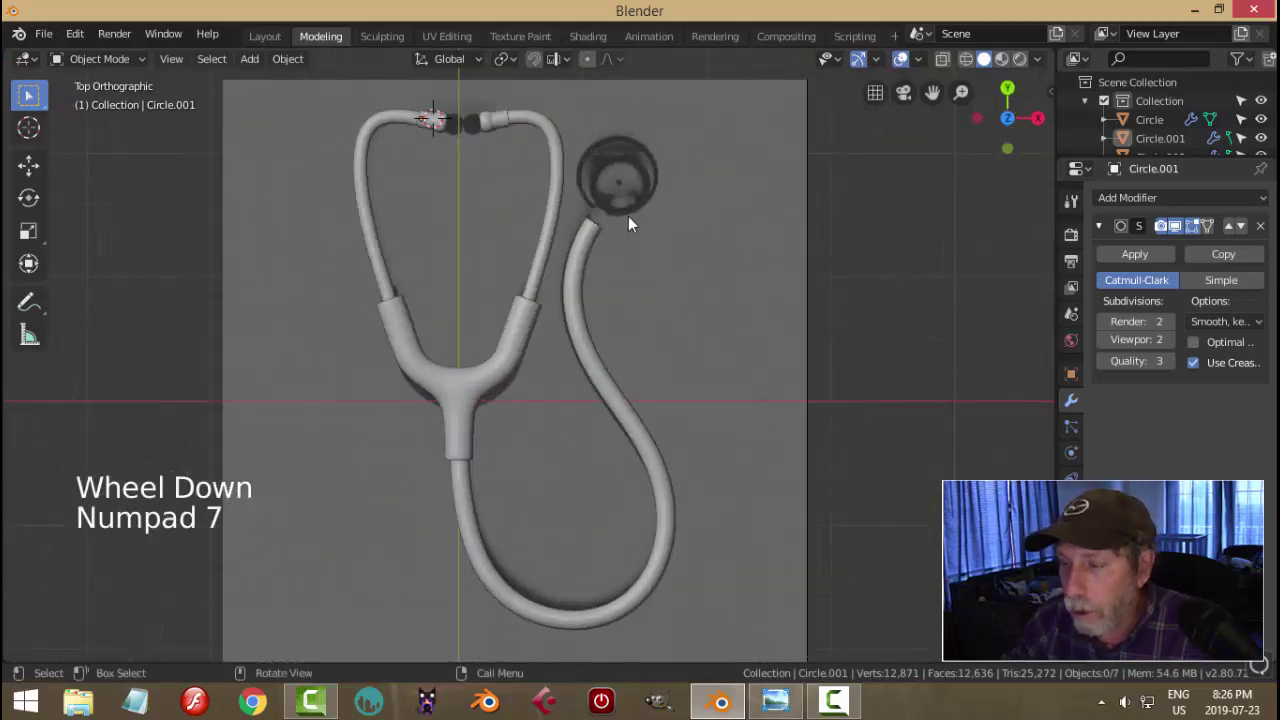
pyautogui.keyDown('shift'); pyautogui.moveTo(628, 216); pyautogui.dragTo(559, 328, button='middle'); pyautogui.keyUp('shift')
pyautogui.click(545, 335)
pyautogui.press('Tab')
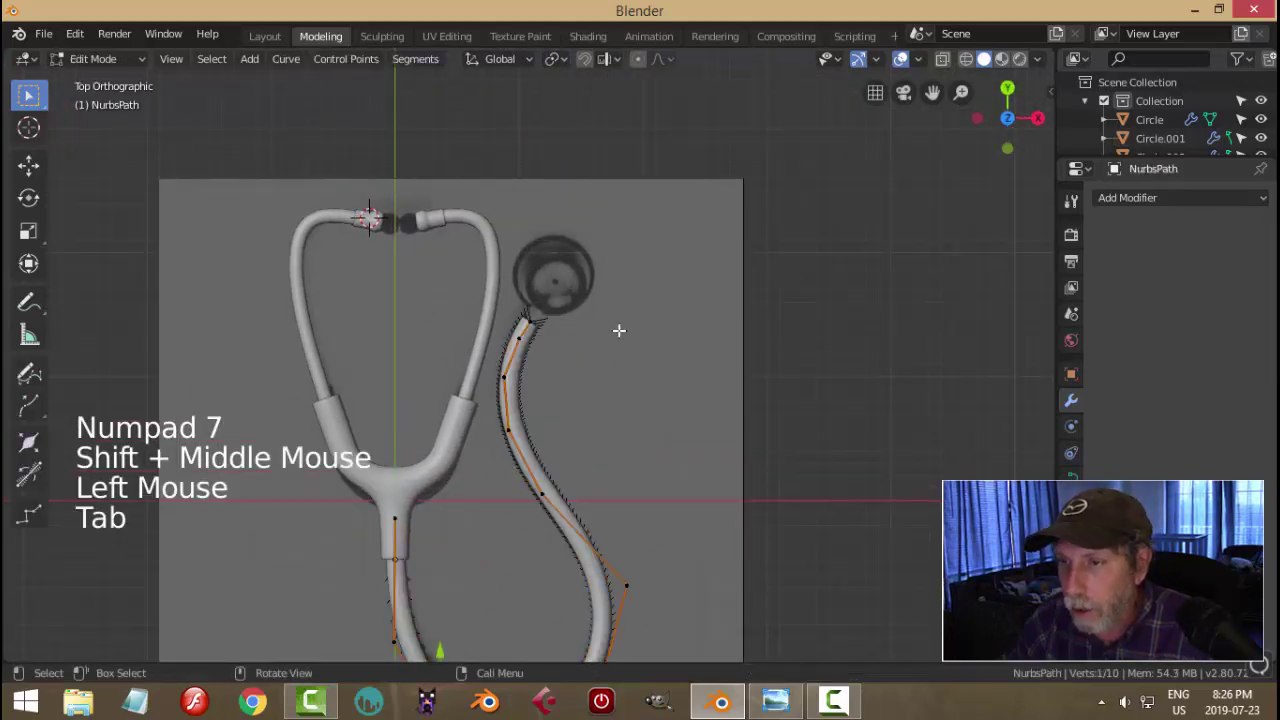
pyautogui.scroll(3, 539, 346)
pyautogui.click(530, 298)
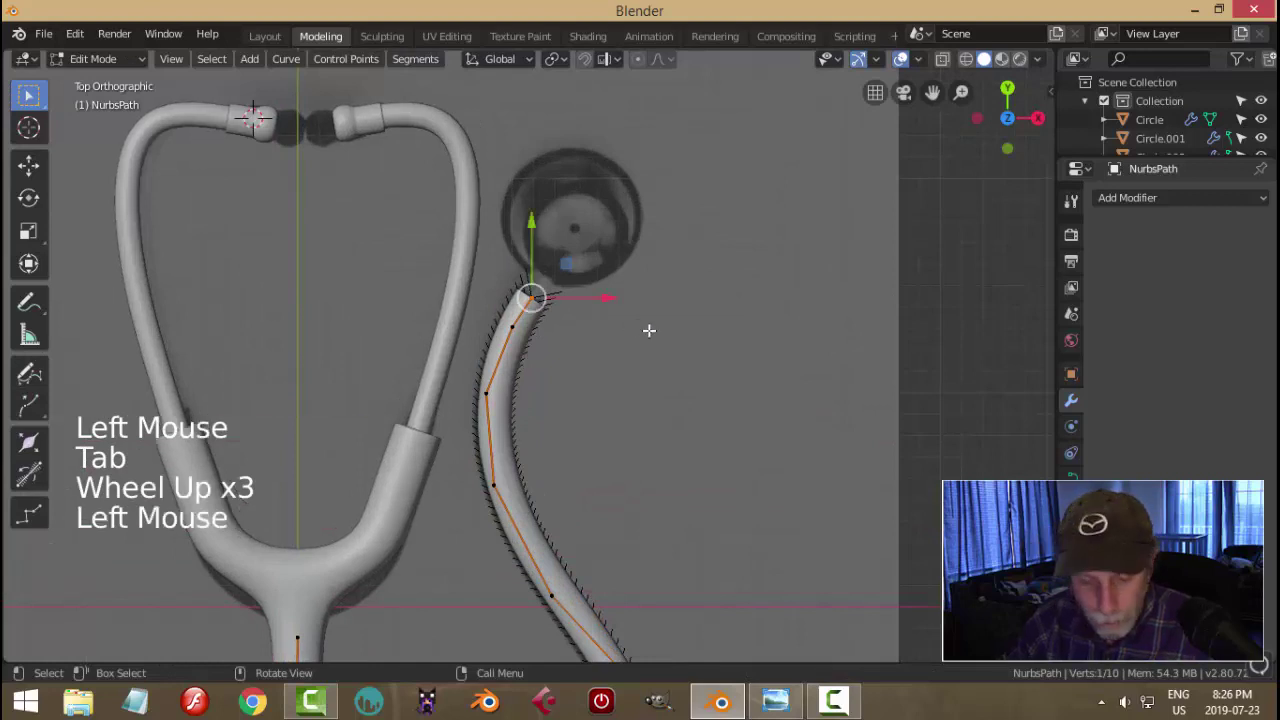
pyautogui.hotkey('shift', 's')
pyautogui.click(647, 438)
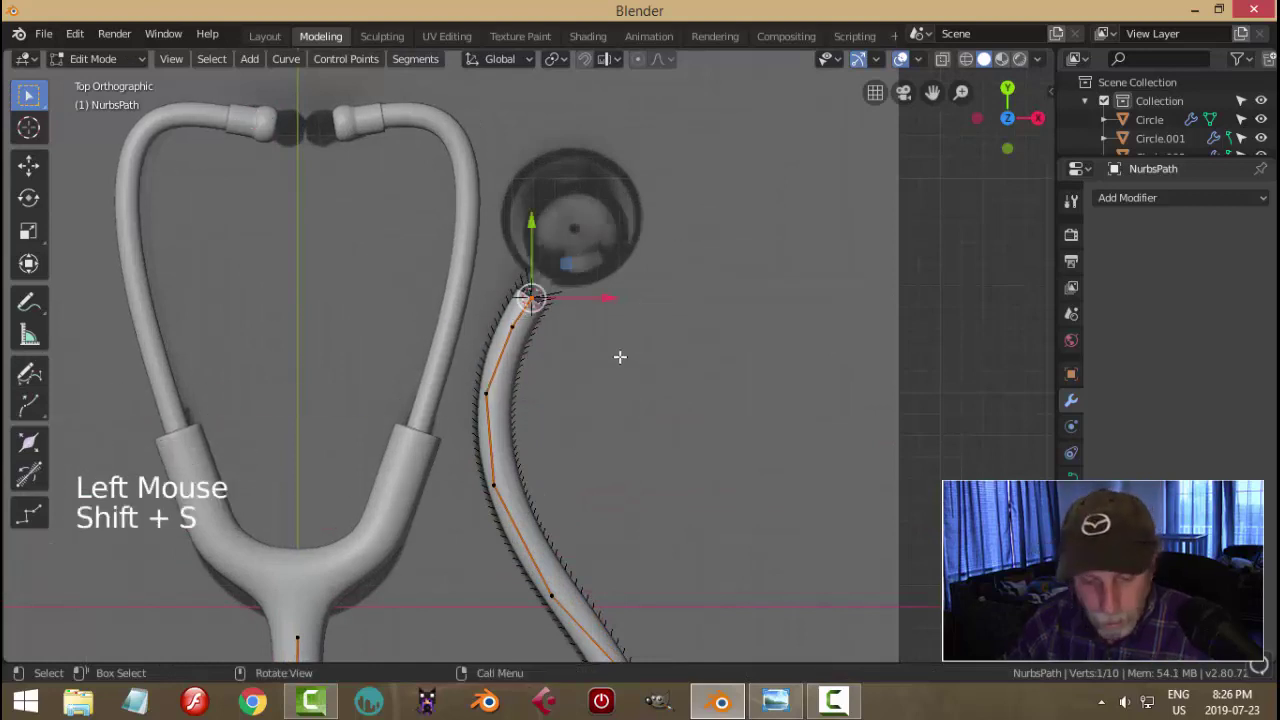
pyautogui.hotkey('alt', 'a')
pyautogui.press('Tab')
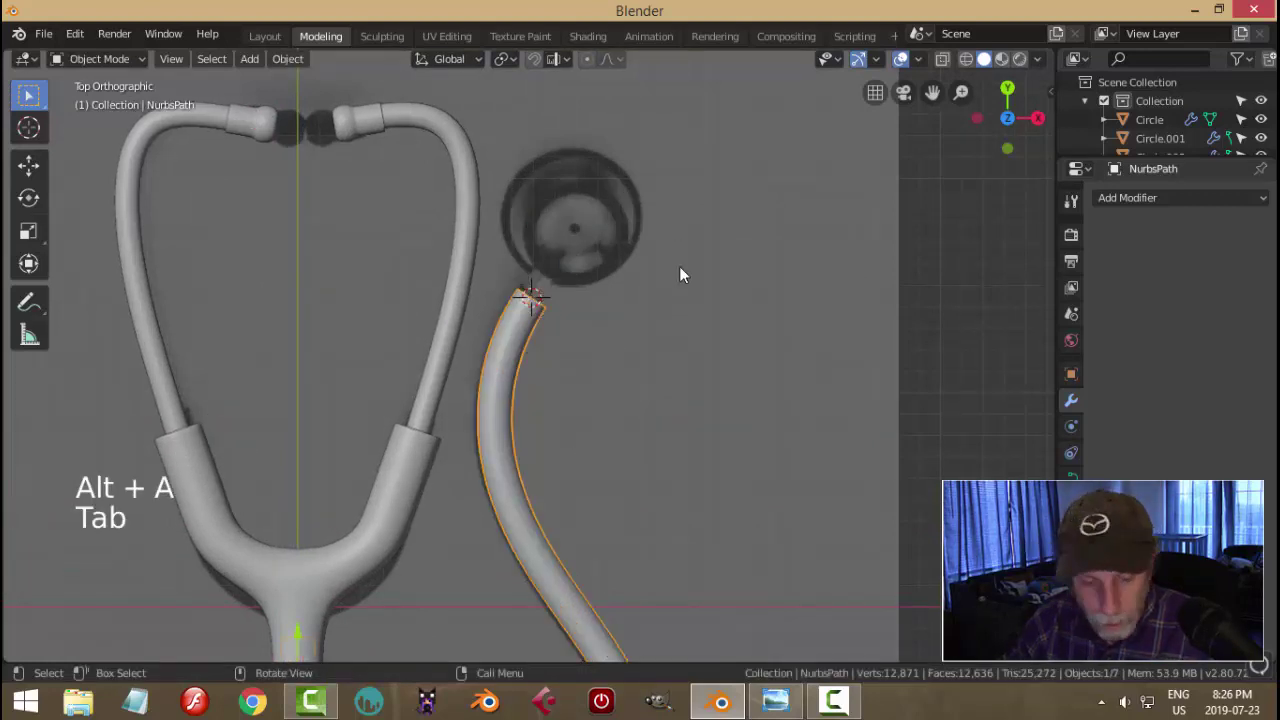
# - Add a mesh circle at the tube's end and move it onto the centre of the chest piece in the reference image
pyautogui.hotkey('shift', 'a')
pyautogui.moveTo(686, 271)
pyautogui.click(739, 298)
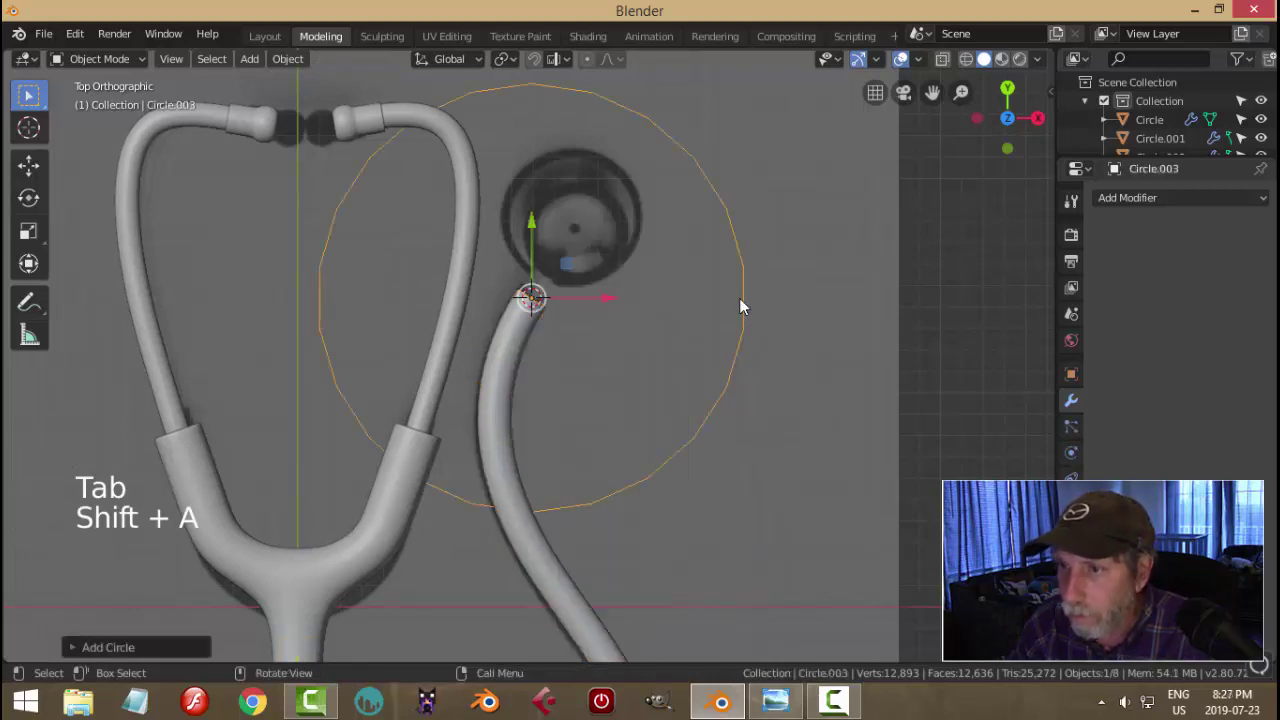
pyautogui.press('g')
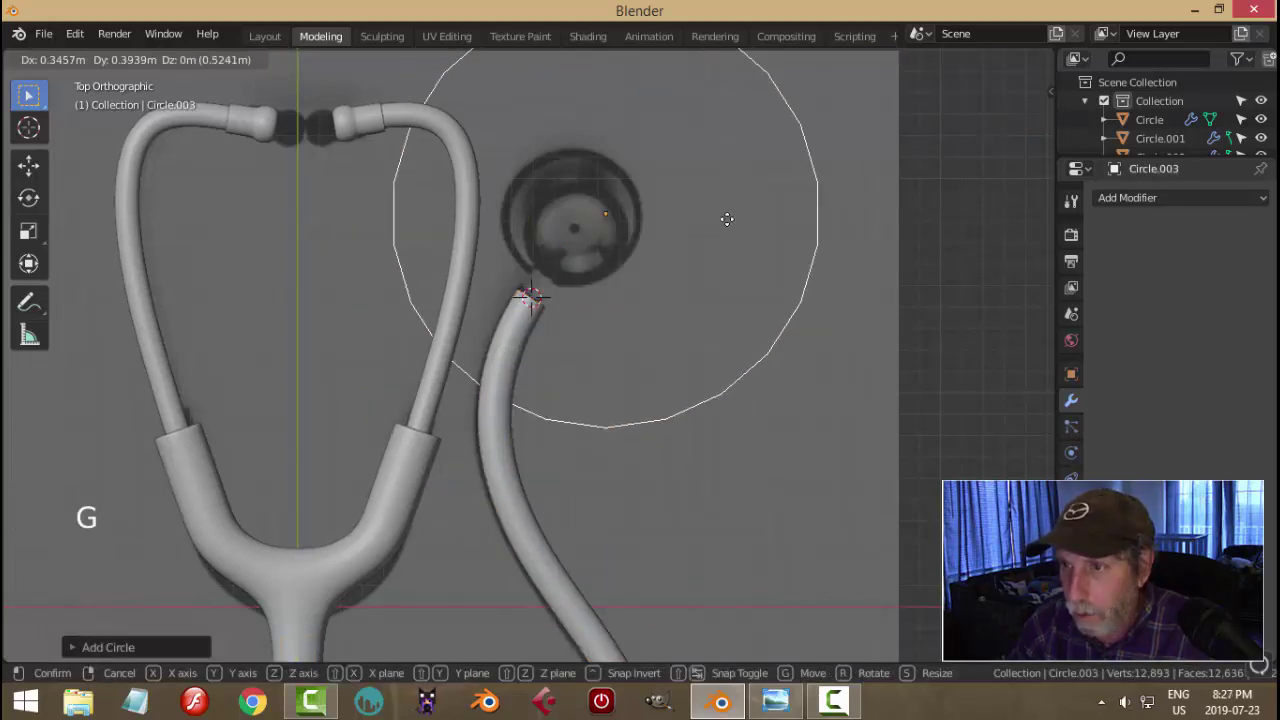
pyautogui.click(703, 232)
# - In Edit Mode, scale the circle to about a third and fine-tune its position and size to match the chest piece's outer rim
pyautogui.press('Tab')
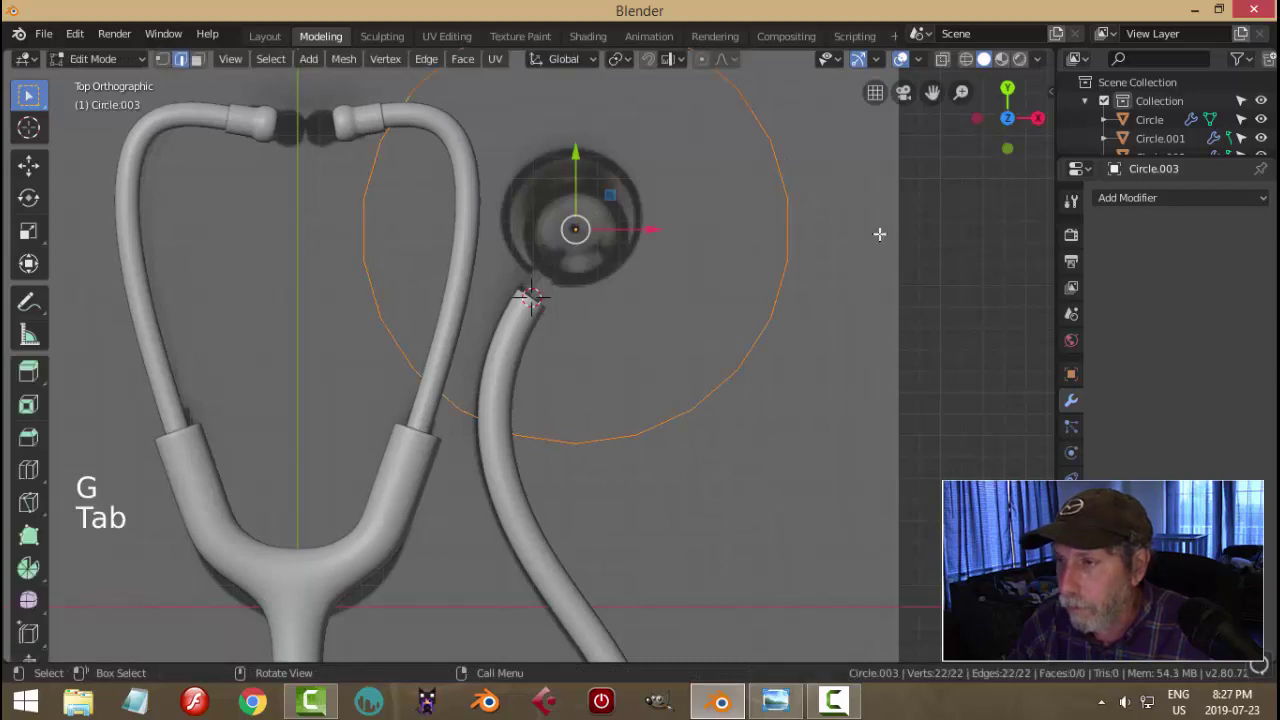
pyautogui.press('s')
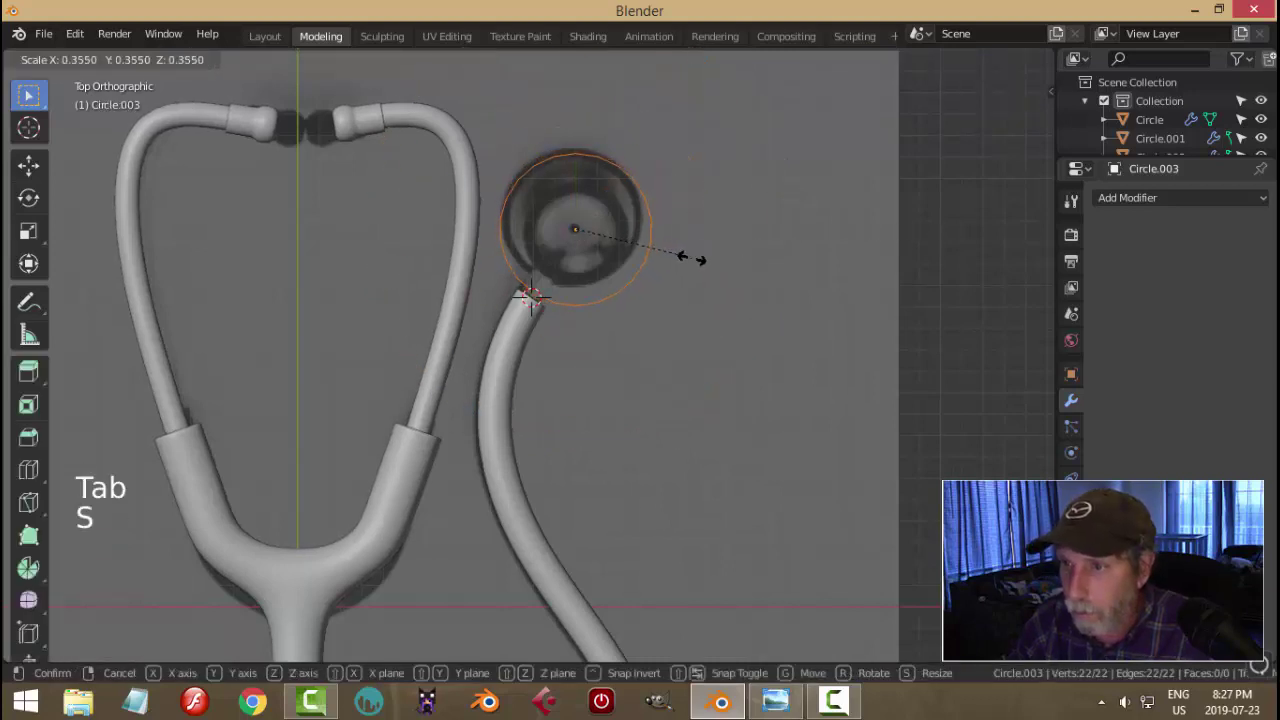
pyautogui.click(685, 260)
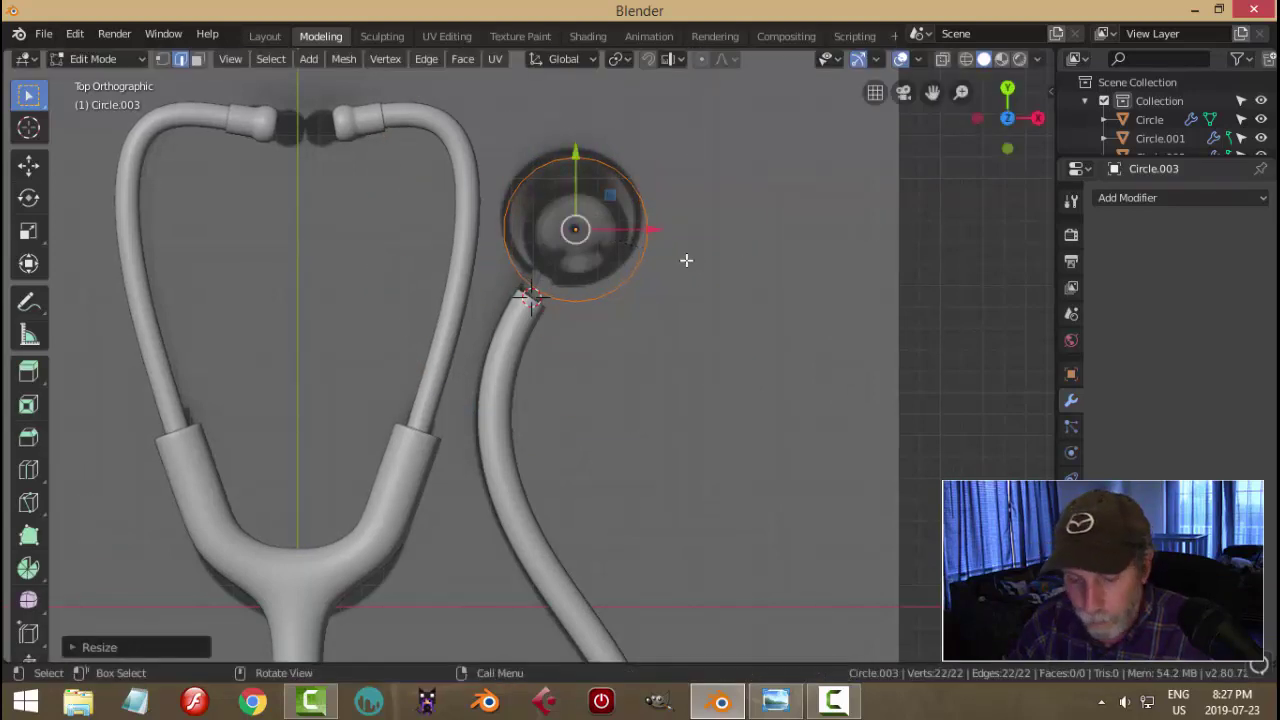
pyautogui.press('g')
pyautogui.click(686, 247)
pyautogui.press('s')
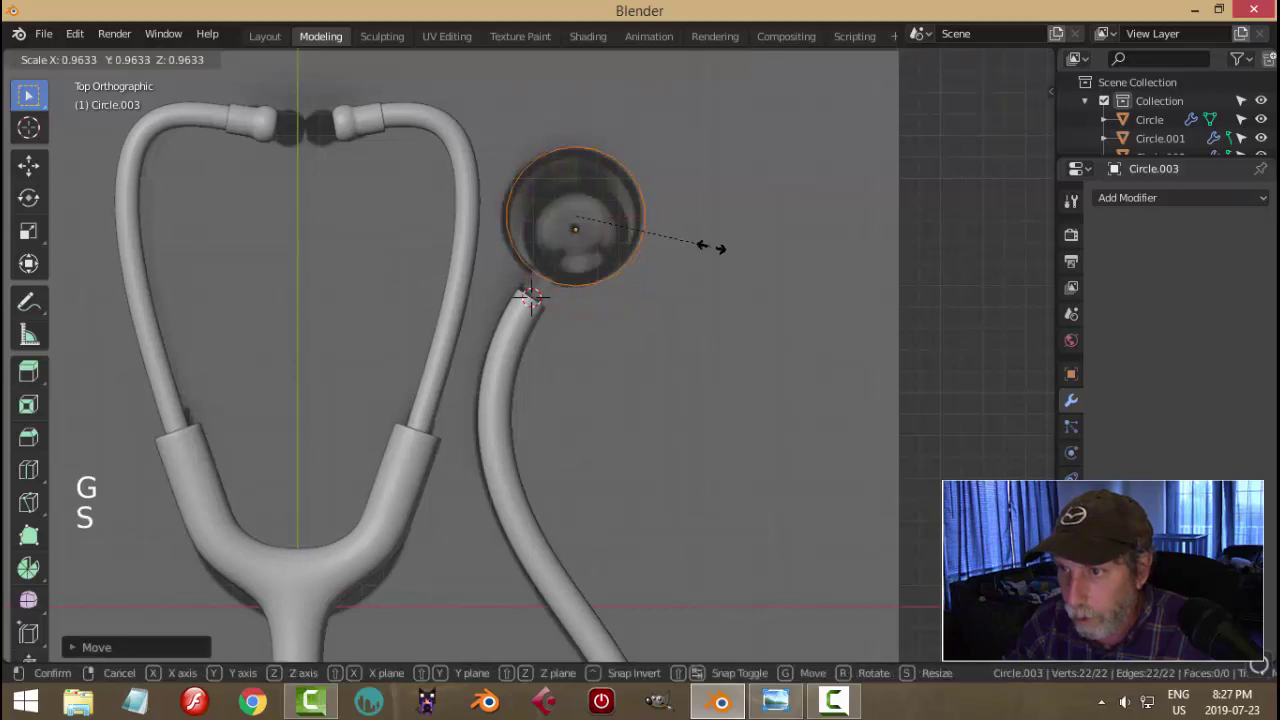
pyautogui.click(709, 249)
# - Extrude the circle upward along Z into a short rim wall, and extrude its upper edge inward to form a flat ring
pyautogui.moveTo(709, 249); pyautogui.dragTo(743, 329, button='middle')
pyautogui.scroll(2, 712, 318)
pyautogui.press('e')
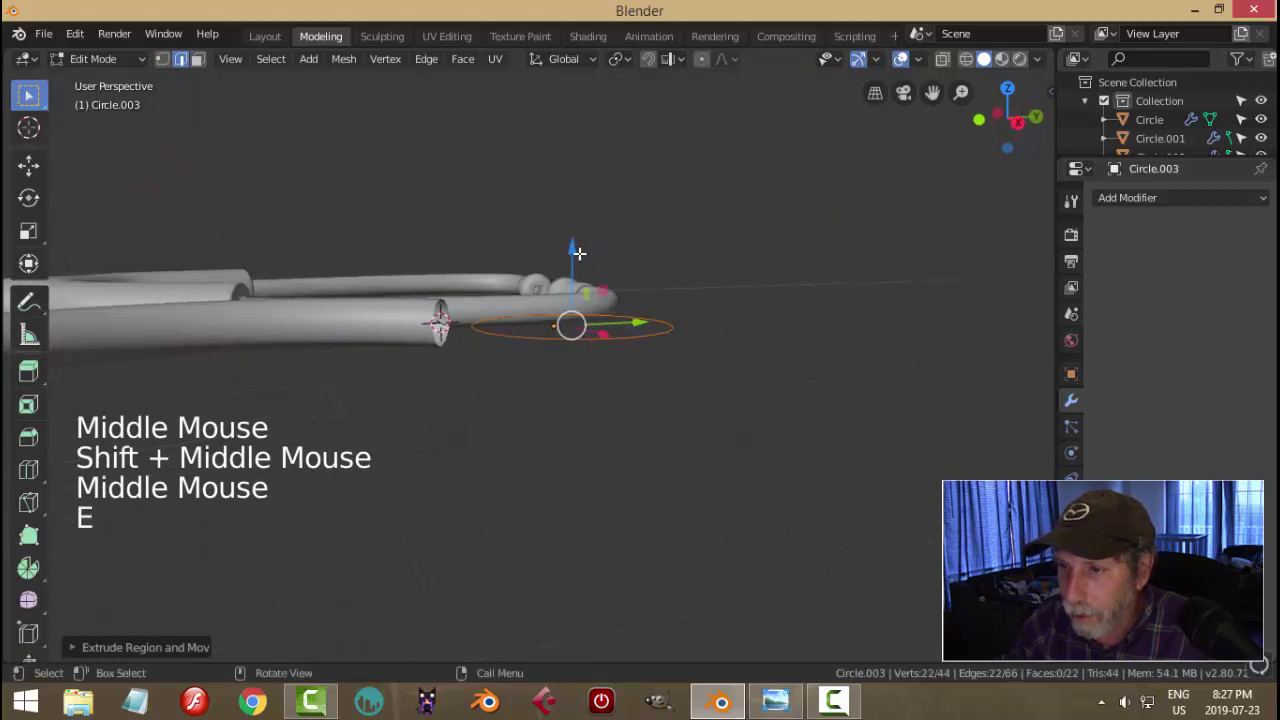
pyautogui.moveTo(574, 250); pyautogui.dragTo(577, 232)
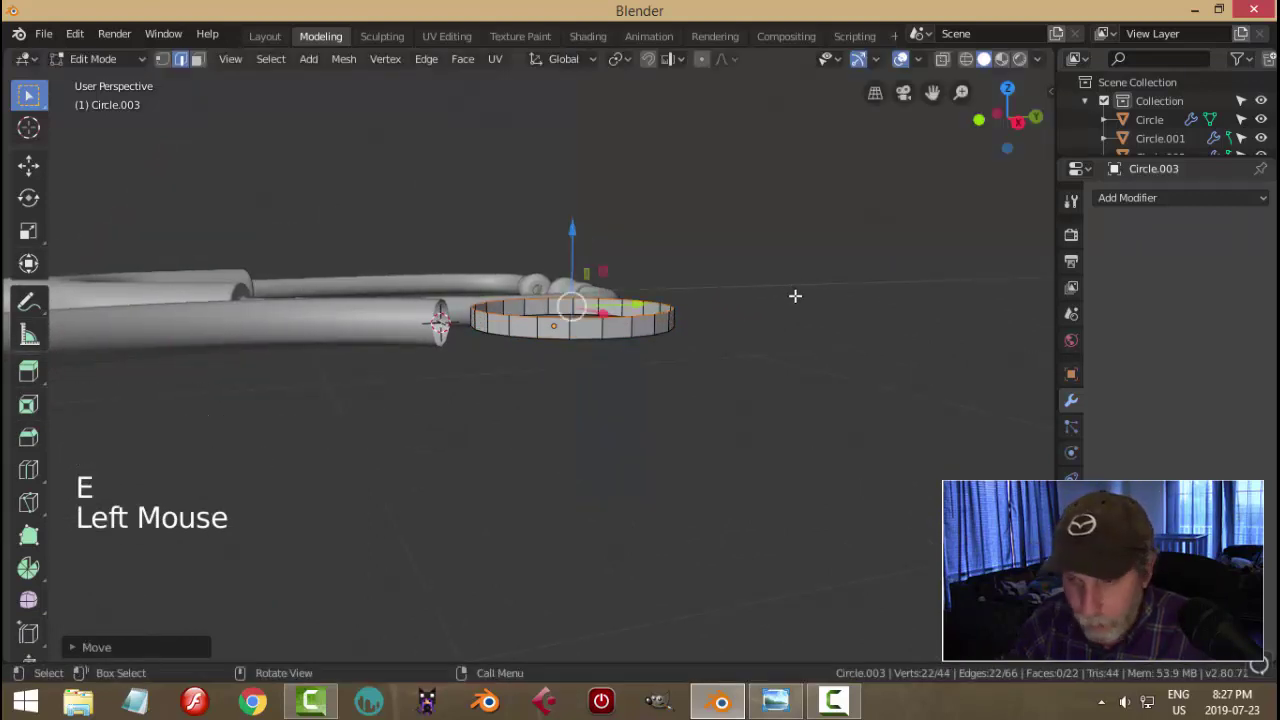
pyautogui.press('e')
pyautogui.press('s')
pyautogui.click(697, 315)
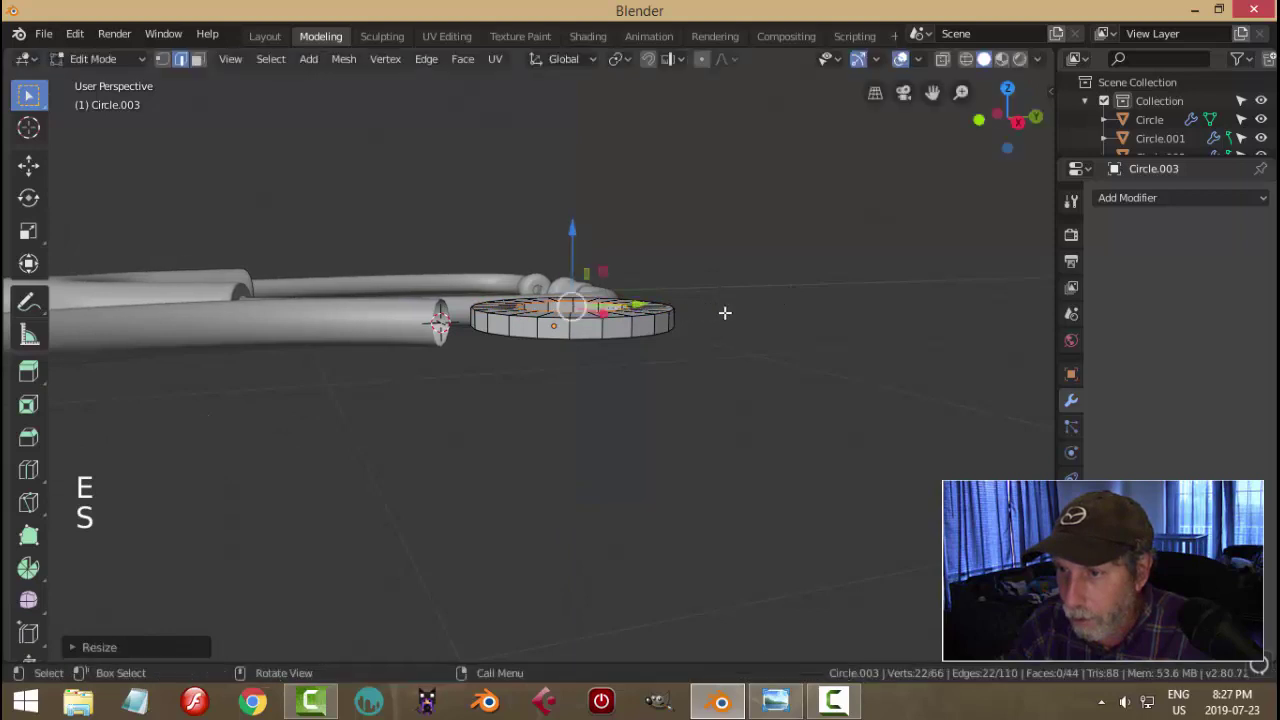
# - Extrude the ring's inner edge upward along Z into a cylindrical neck and extrude its upper edge outward into a narrow lip
pyautogui.moveTo(723, 311); pyautogui.dragTo(720, 342, button='middle')
pyautogui.press('e')
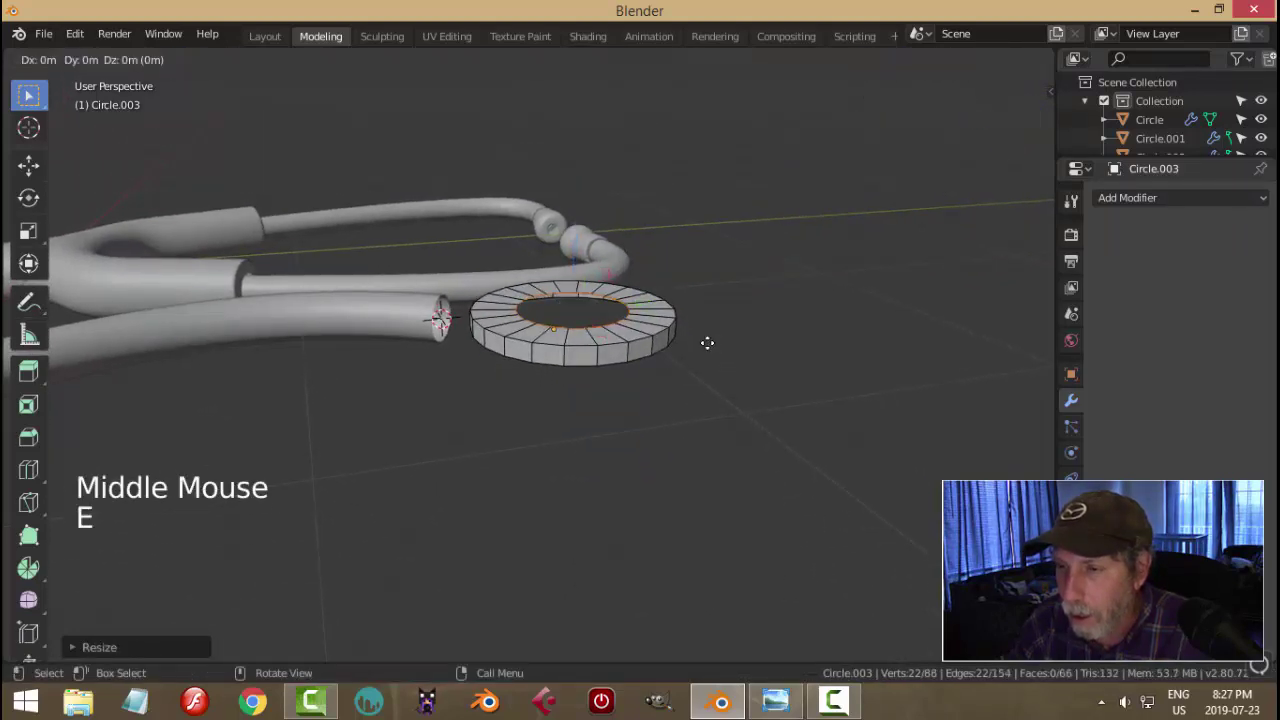
pyautogui.moveTo(574, 250); pyautogui.dragTo(586, 179)
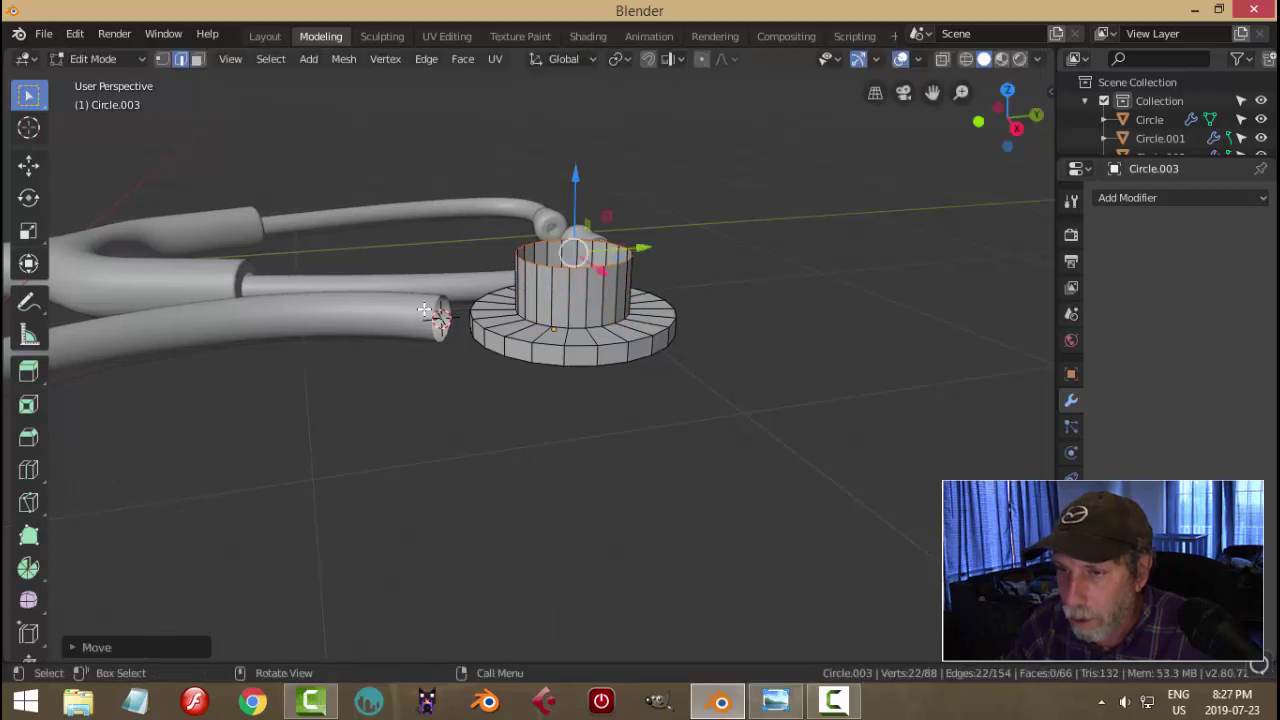
pyautogui.keyDown('shift'); pyautogui.moveTo(757, 346); pyautogui.dragTo(750, 365, button='middle'); pyautogui.keyUp('shift')
pyautogui.moveTo(750, 365); pyautogui.dragTo(743, 380, button='middle')
pyautogui.press('e')
pyautogui.press('s')
pyautogui.click(731, 363)
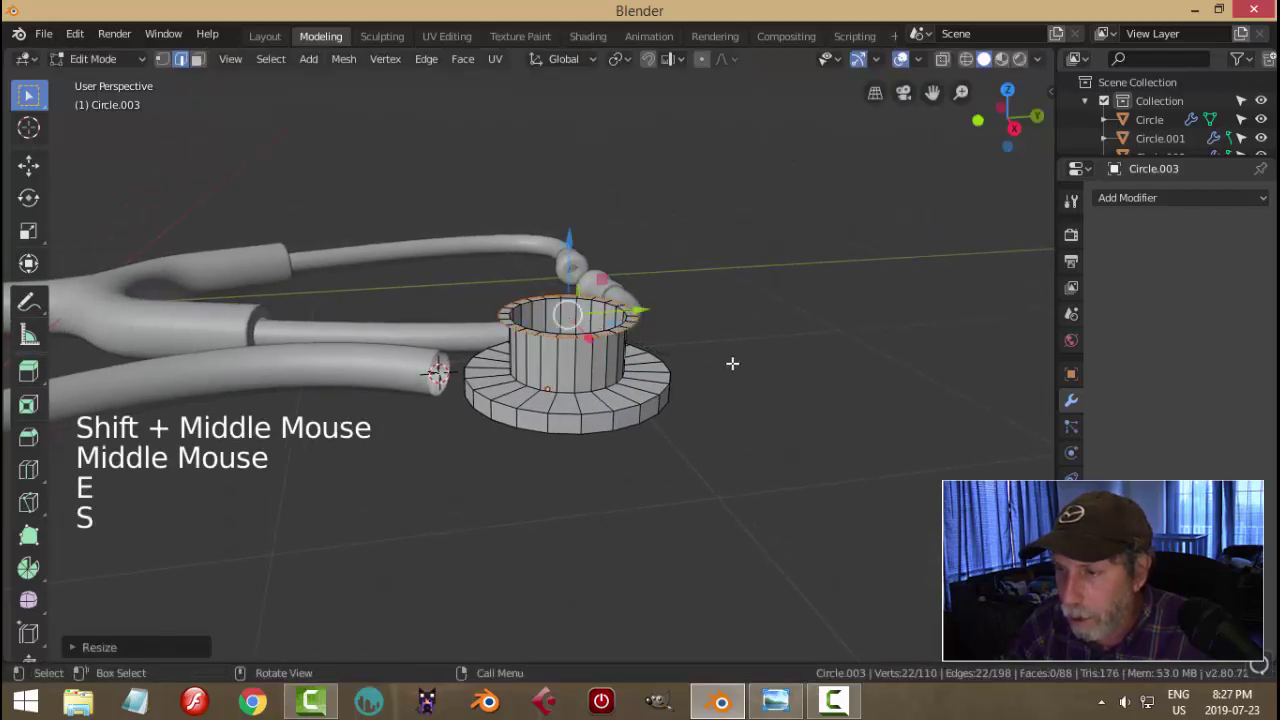
# - Extrude the neck's outer lip upward along Z into a short wall, and extrude its upper edge inward to about 0.88 scale as a narrow ring
pyautogui.press('e')
pyautogui.click(706, 360)
pyautogui.moveTo(566, 243); pyautogui.dragTo(566, 215)
pyautogui.press('e')
pyautogui.press('s')
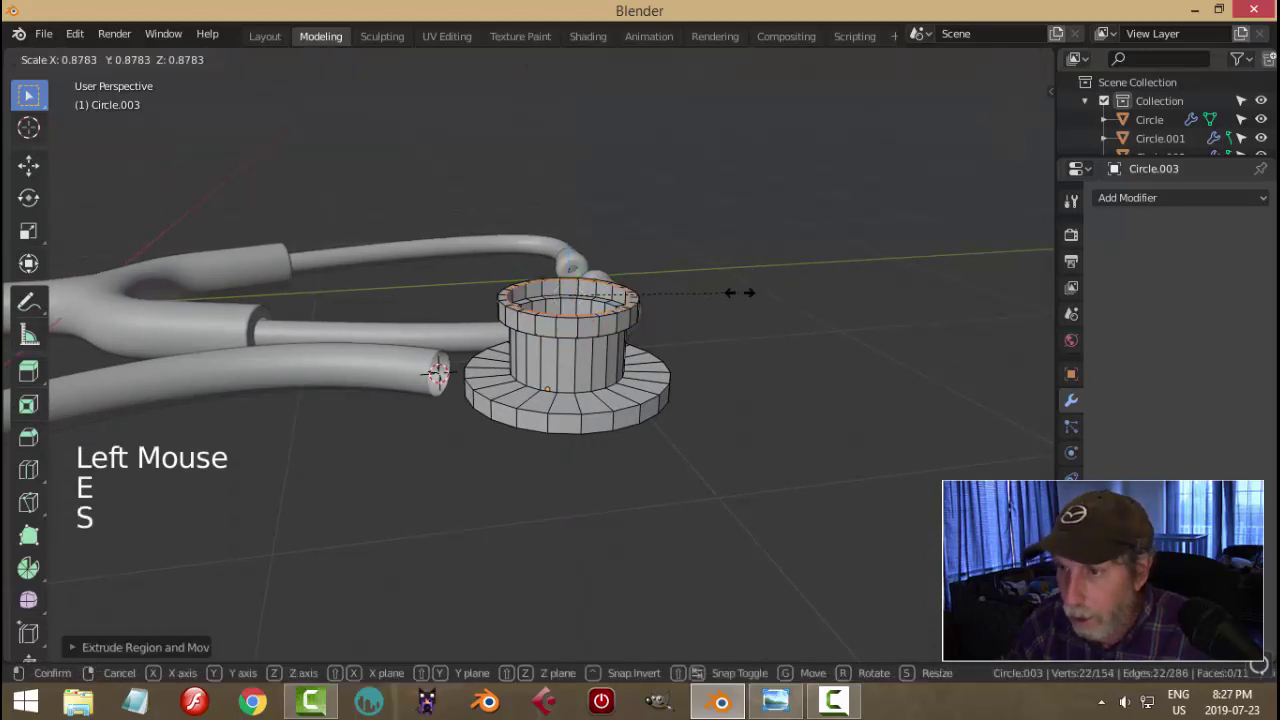
pyautogui.click(738, 292)
pyautogui.moveTo(738, 292); pyautogui.dragTo(800, 306, button='middle')
# - Extrude the ring inward to a small central hole, lower it slightly for a concave dish, and extrude the hole's edge downward along Z
pyautogui.press('e')
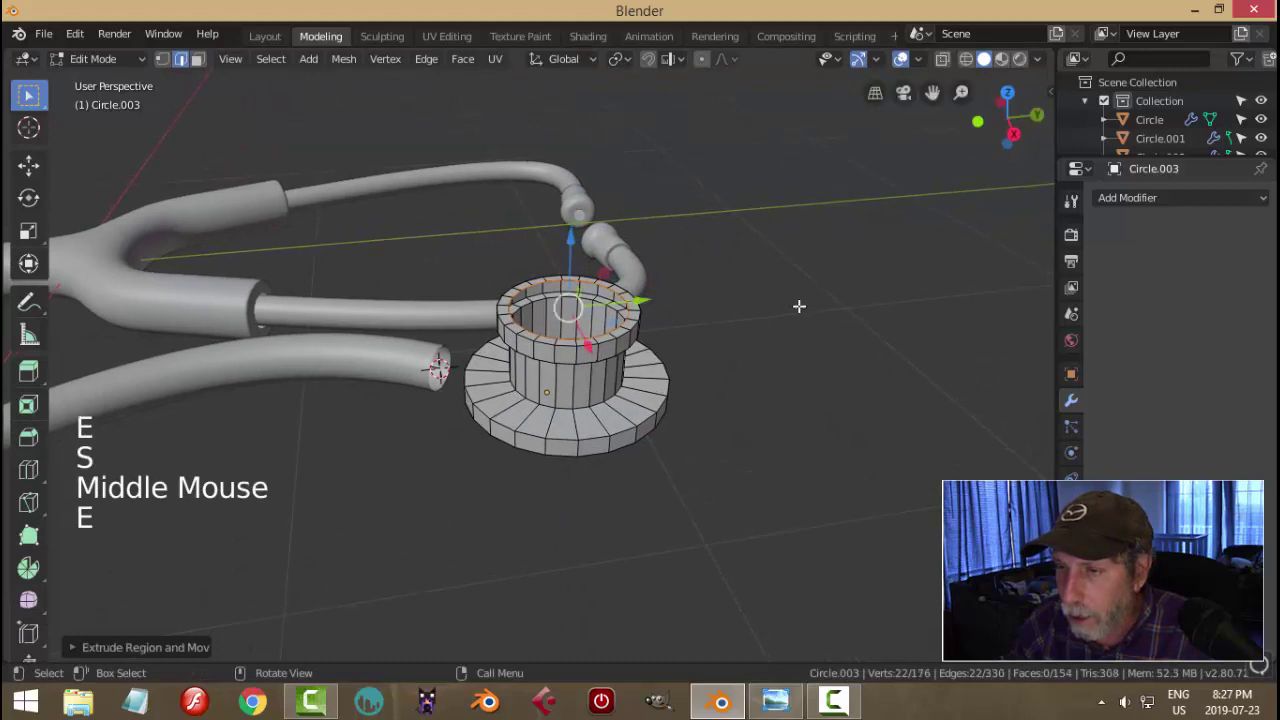
pyautogui.press('s')
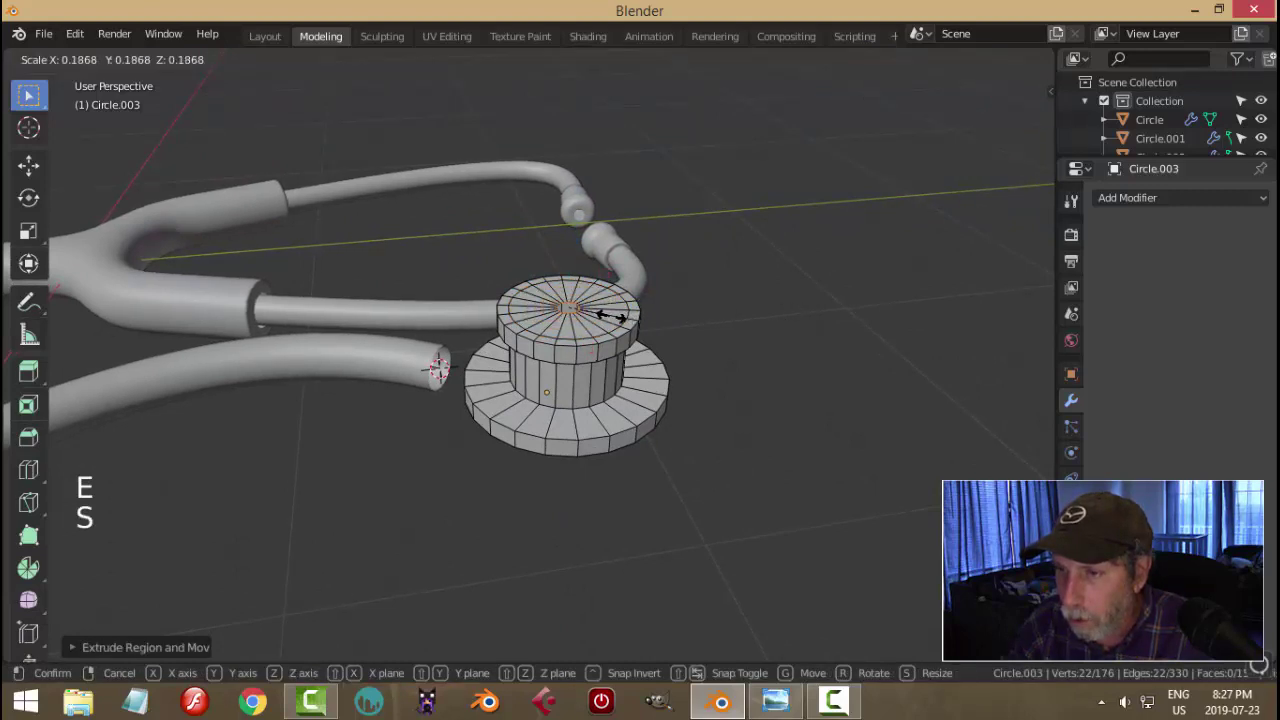
pyautogui.click(610, 314)
pyautogui.moveTo(610, 314); pyautogui.dragTo(563, 243, button='middle')
pyautogui.moveTo(564, 227); pyautogui.dragTo(565, 235)
pyautogui.moveTo(565, 235); pyautogui.dragTo(630, 322, button='middle')
pyautogui.scroll(2, 635, 325)
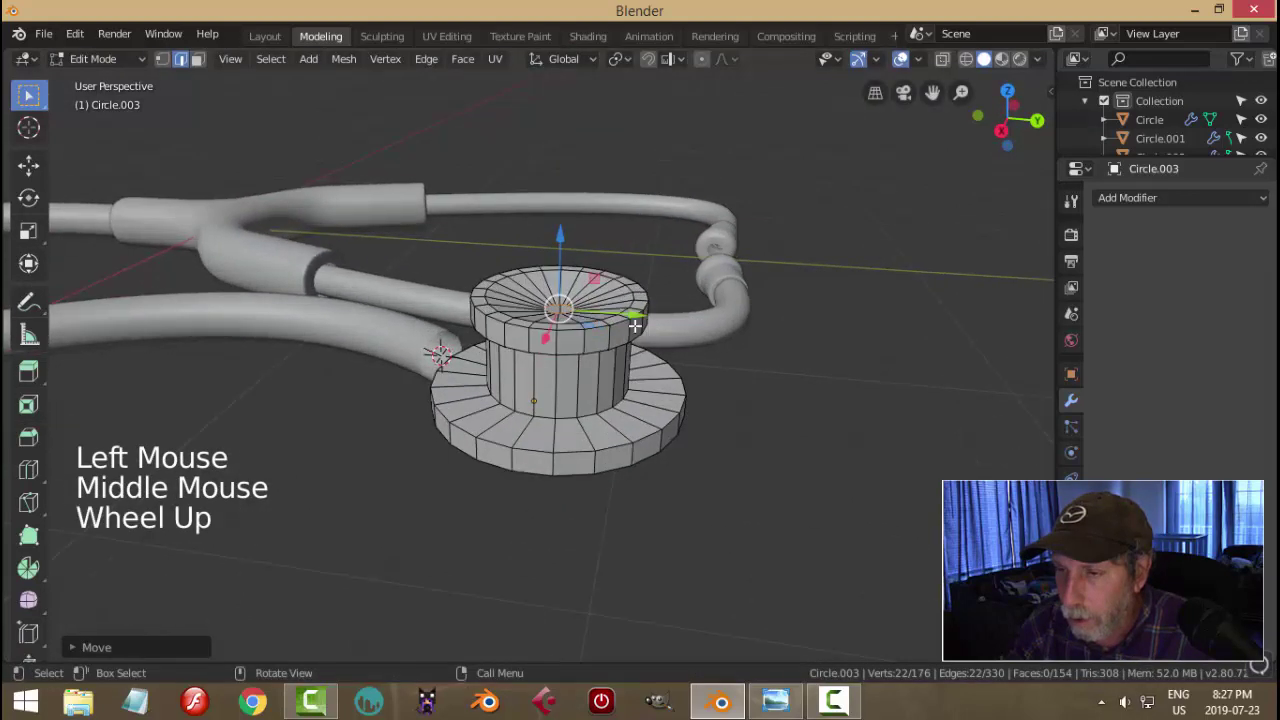
pyautogui.press('e')
pyautogui.moveTo(562, 232); pyautogui.dragTo(567, 239)
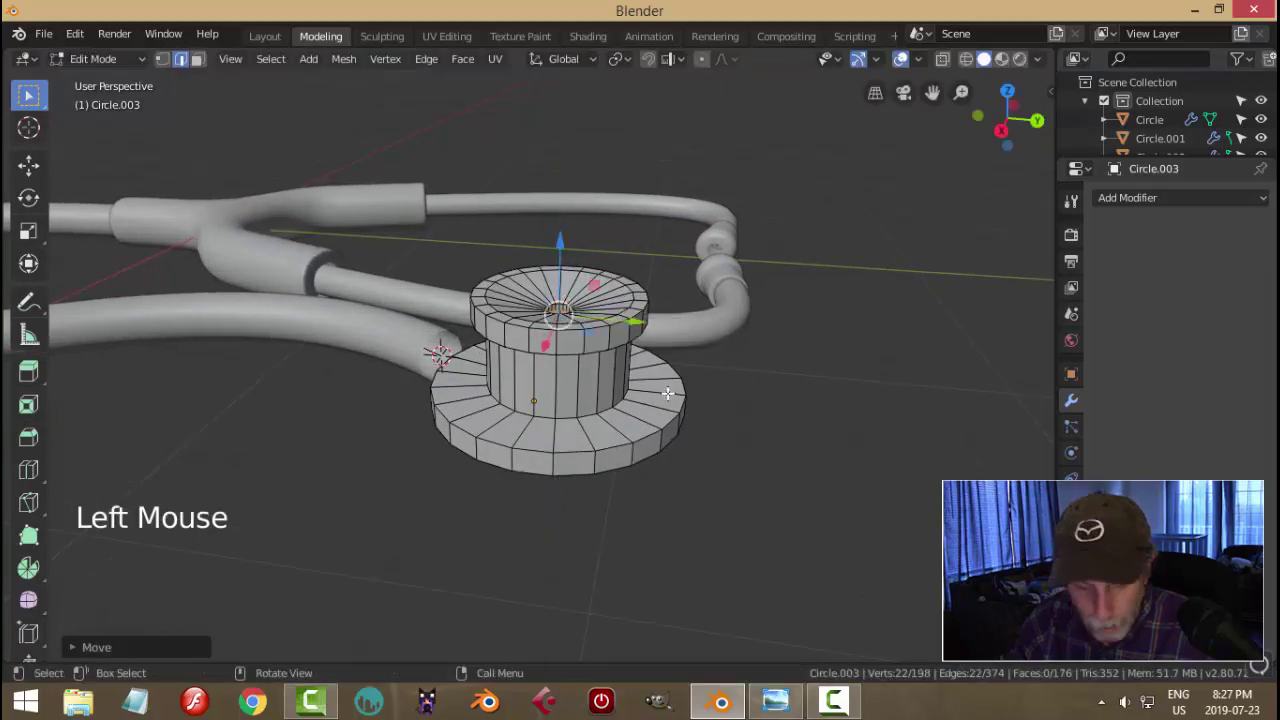
pyautogui.press('a')
pyautogui.hotkey('alt', 'a')
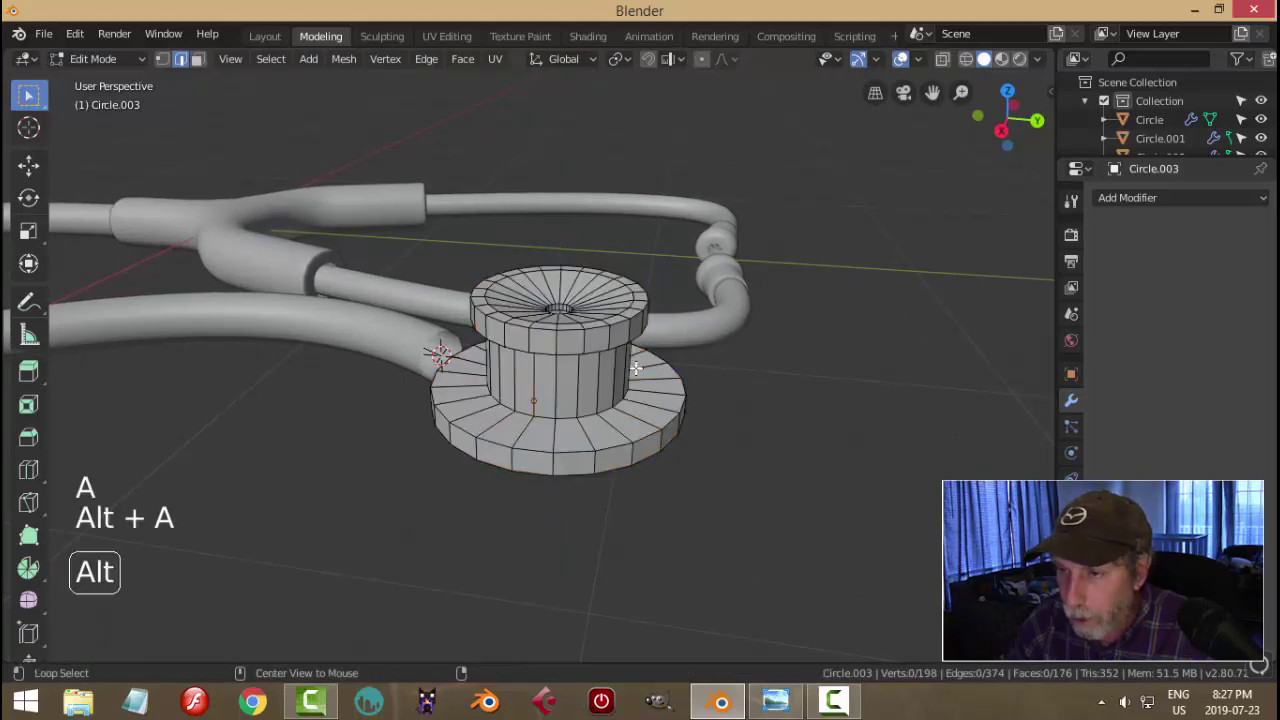
pyautogui.moveTo(667, 393); pyautogui.dragTo(634, 334, button='middle')
pyautogui.scroll(2, 634, 334)
pyautogui.keyDown('alt'); pyautogui.keyDown('shift'); pyautogui.click(636, 286); pyautogui.keyUp('shift'); pyautogui.keyUp('alt')
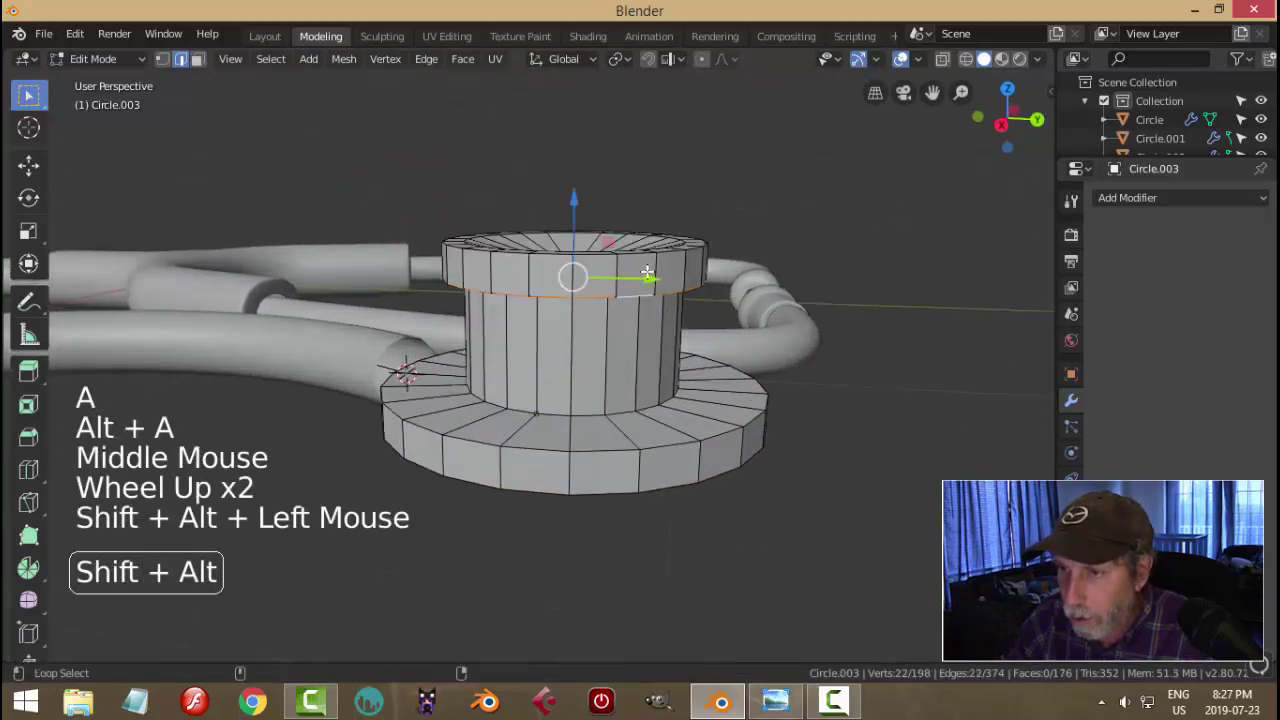
pyautogui.keyDown('alt'); pyautogui.keyDown('shift'); pyautogui.click(638, 256); pyautogui.keyUp('shift'); pyautogui.keyUp('alt')
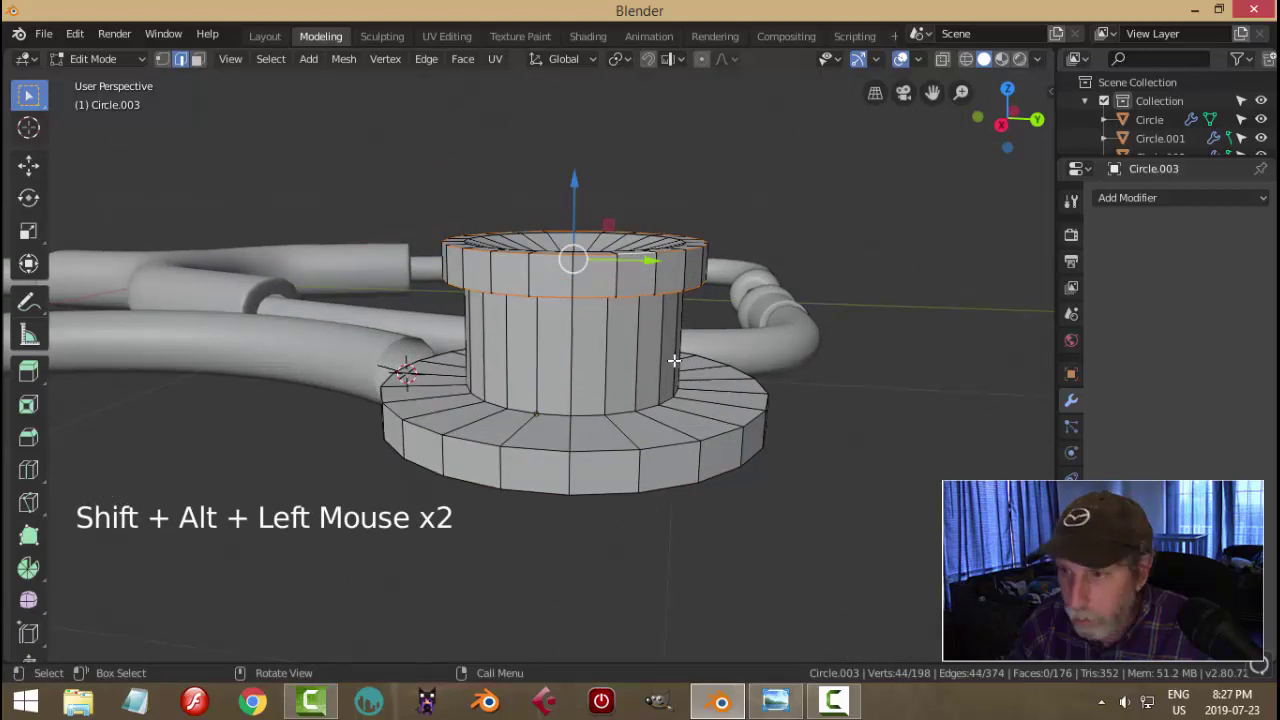
pyautogui.press('a')
pyautogui.hotkey('alt', 'a')
# - Extrude the open bottom edge loop of the base inward to about two thirds of its size, forming a flat underside ring
pyautogui.moveTo(719, 448); pyautogui.dragTo(654, 343, button='middle')
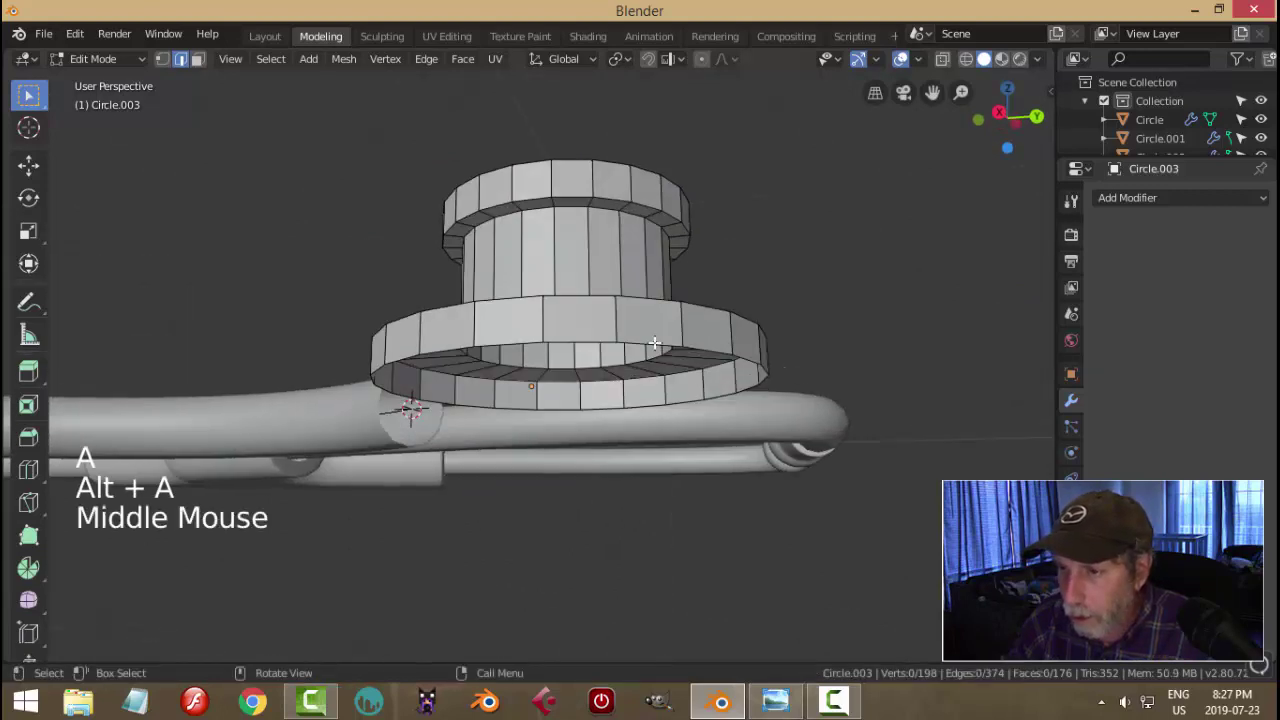
pyautogui.keyDown('alt'); pyautogui.keyDown('shift'); pyautogui.click(766, 363); pyautogui.keyUp('shift'); pyautogui.keyUp('alt')
pyautogui.moveTo(766, 363); pyautogui.dragTo(840, 357, button='middle')
pyautogui.press('e')
pyautogui.press('s')
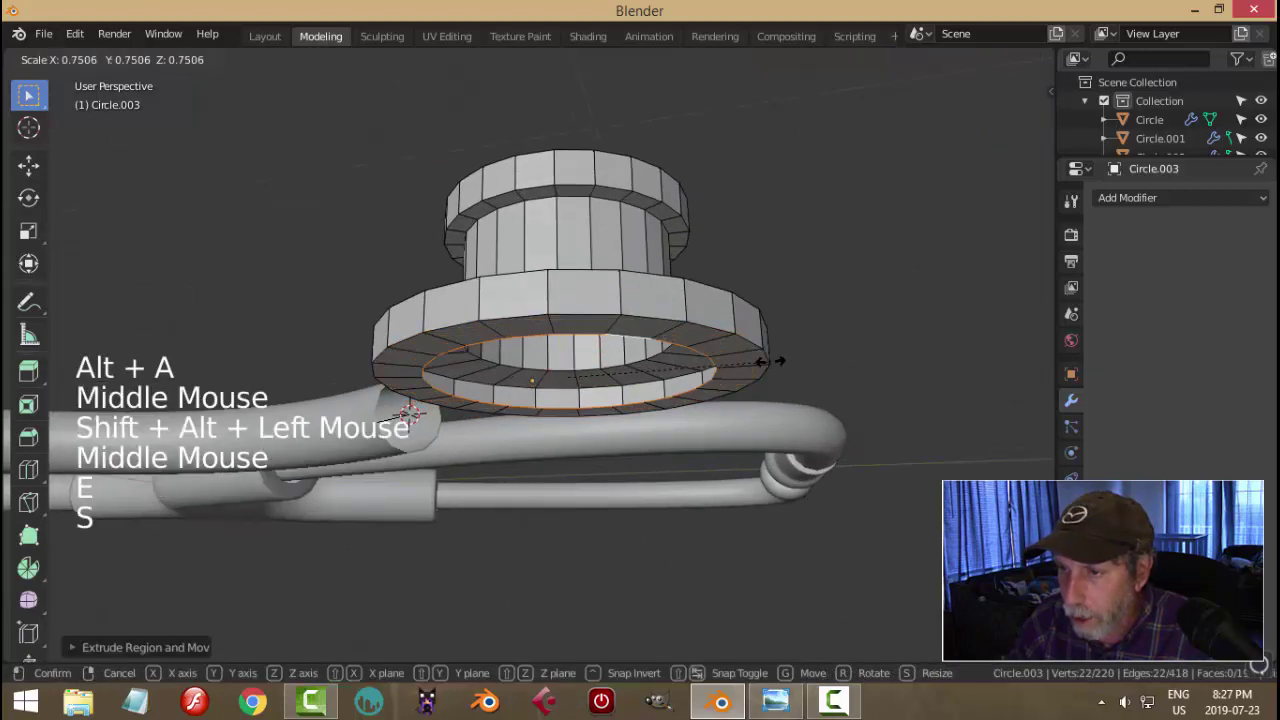
pyautogui.click(749, 362)
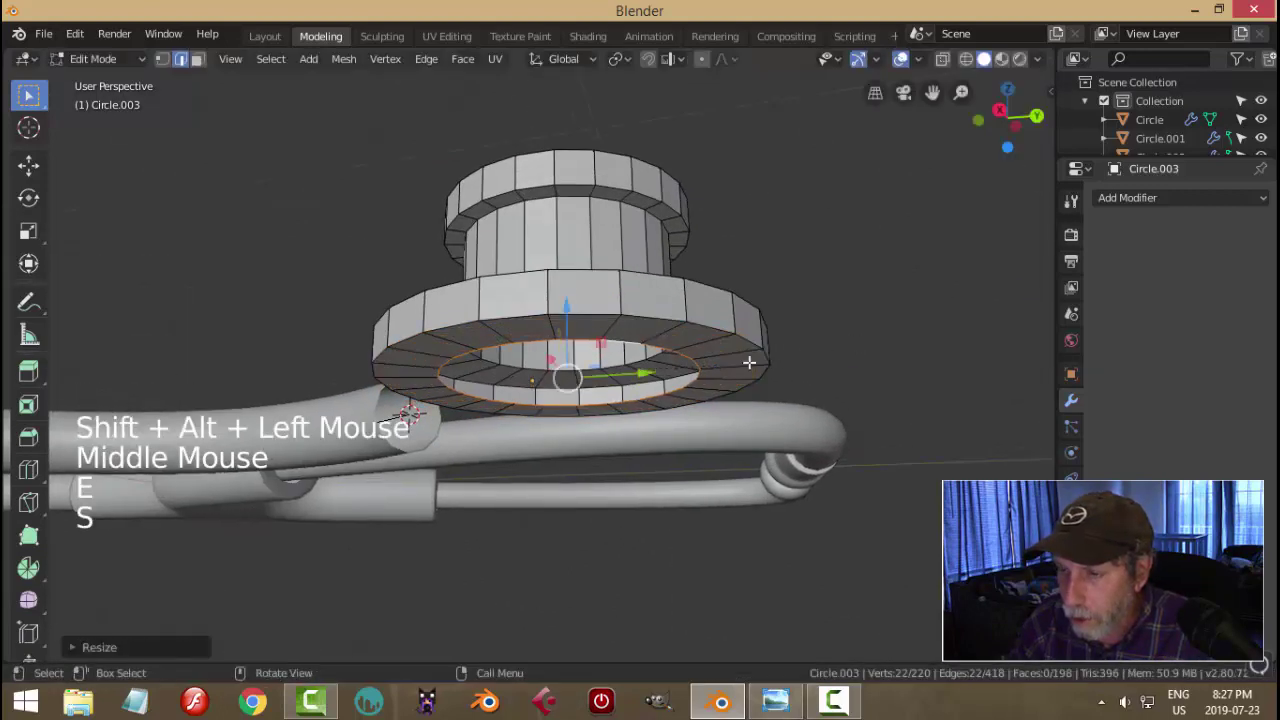
# - Close the opening in the base's underside with a Grid Fill using a span of 2
pyautogui.click(343, 59)
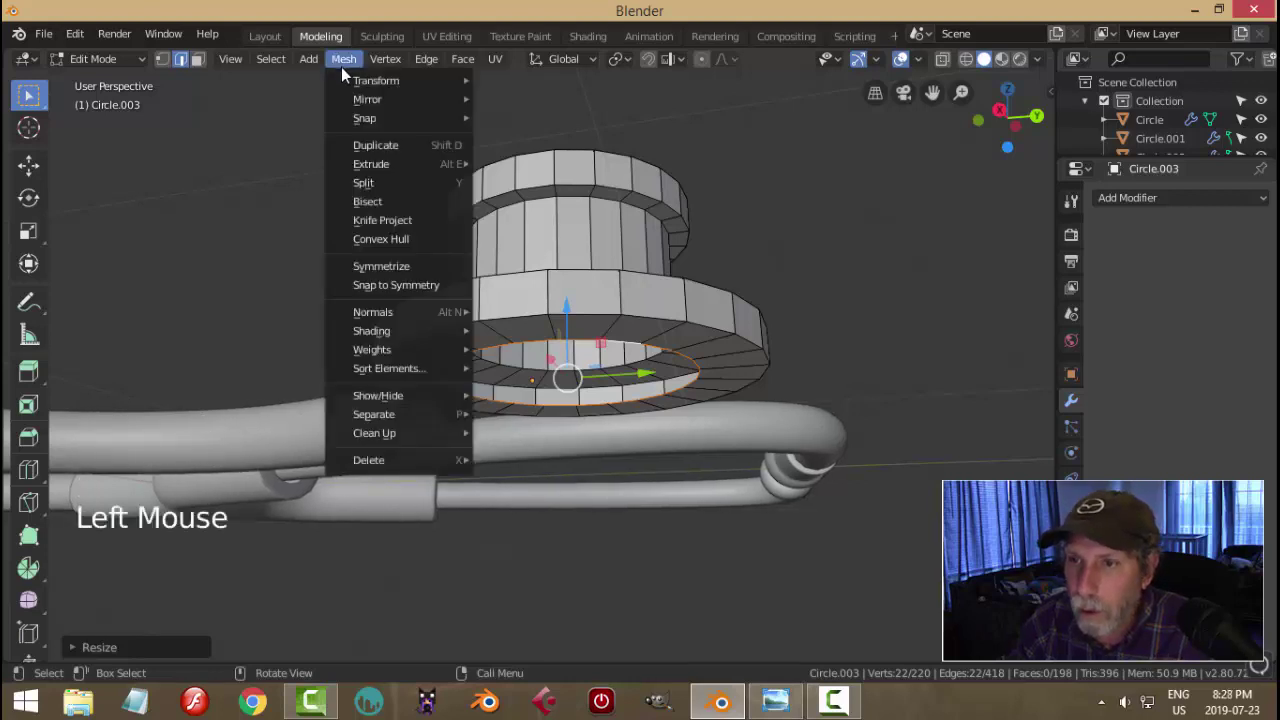
pyautogui.moveTo(453, 64)
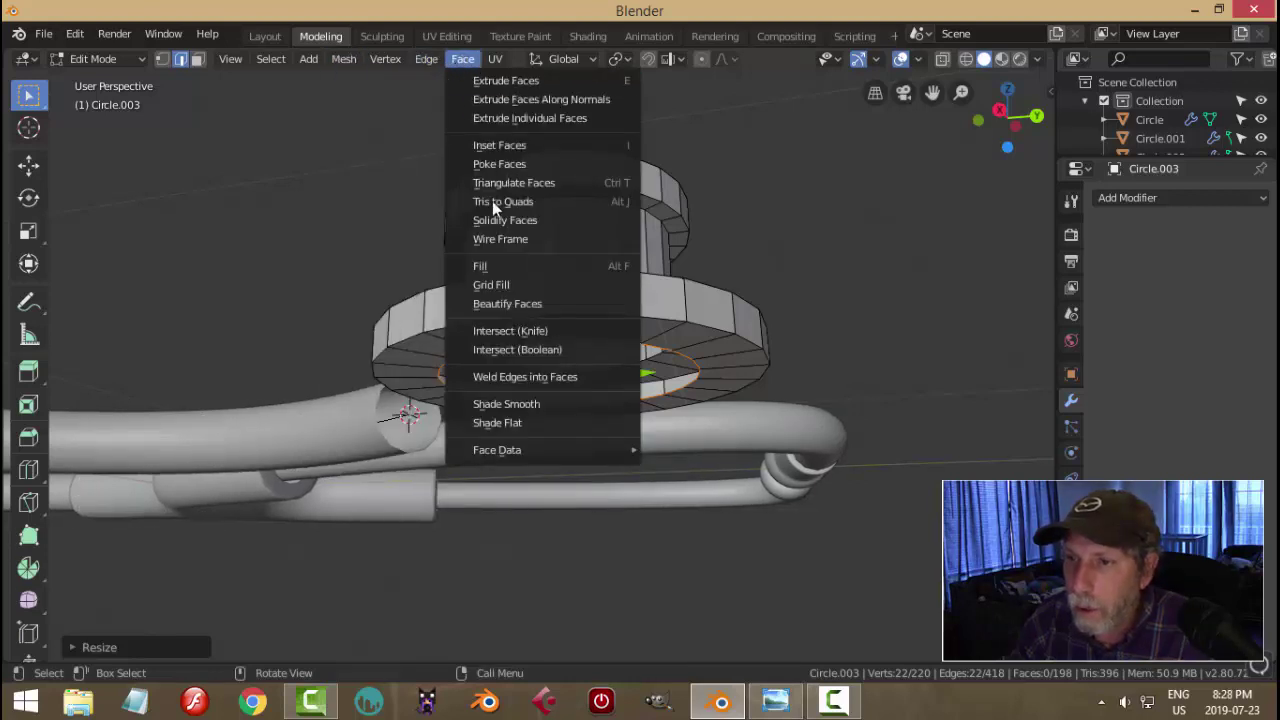
pyautogui.click(491, 285)
pyautogui.click(113, 645)
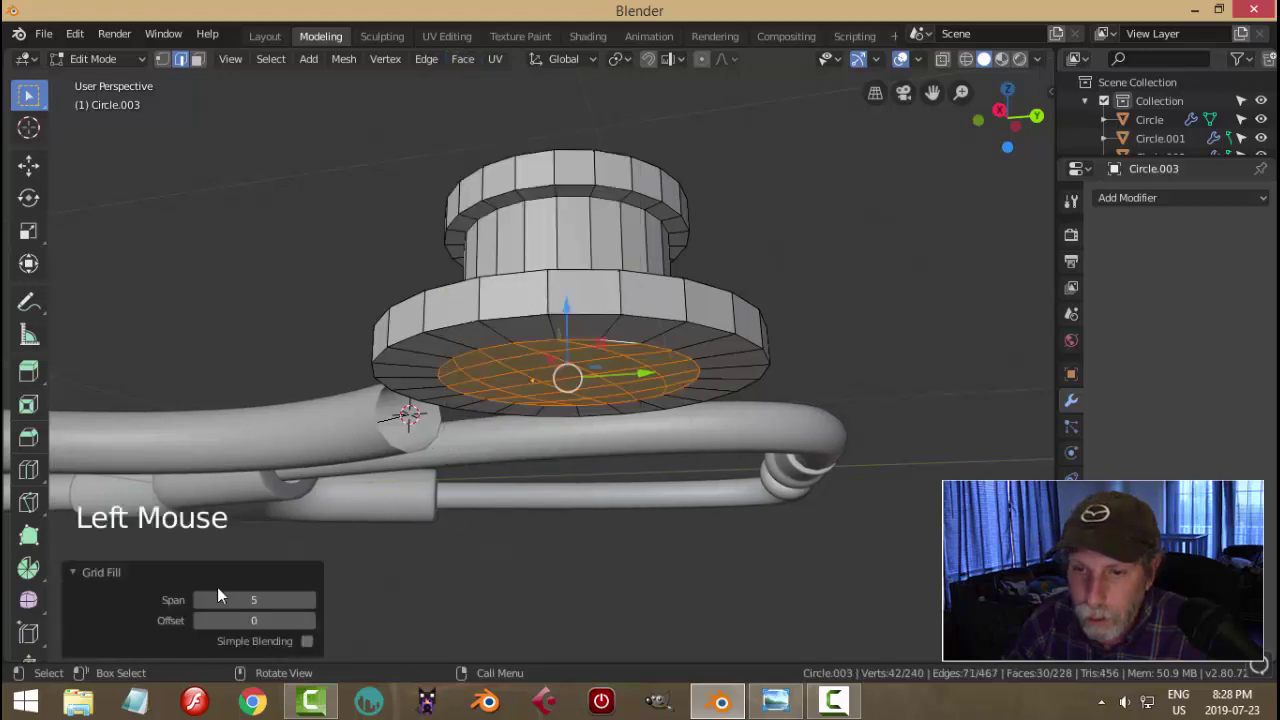
pyautogui.doubleClick(304, 597)
pyautogui.press('Return')
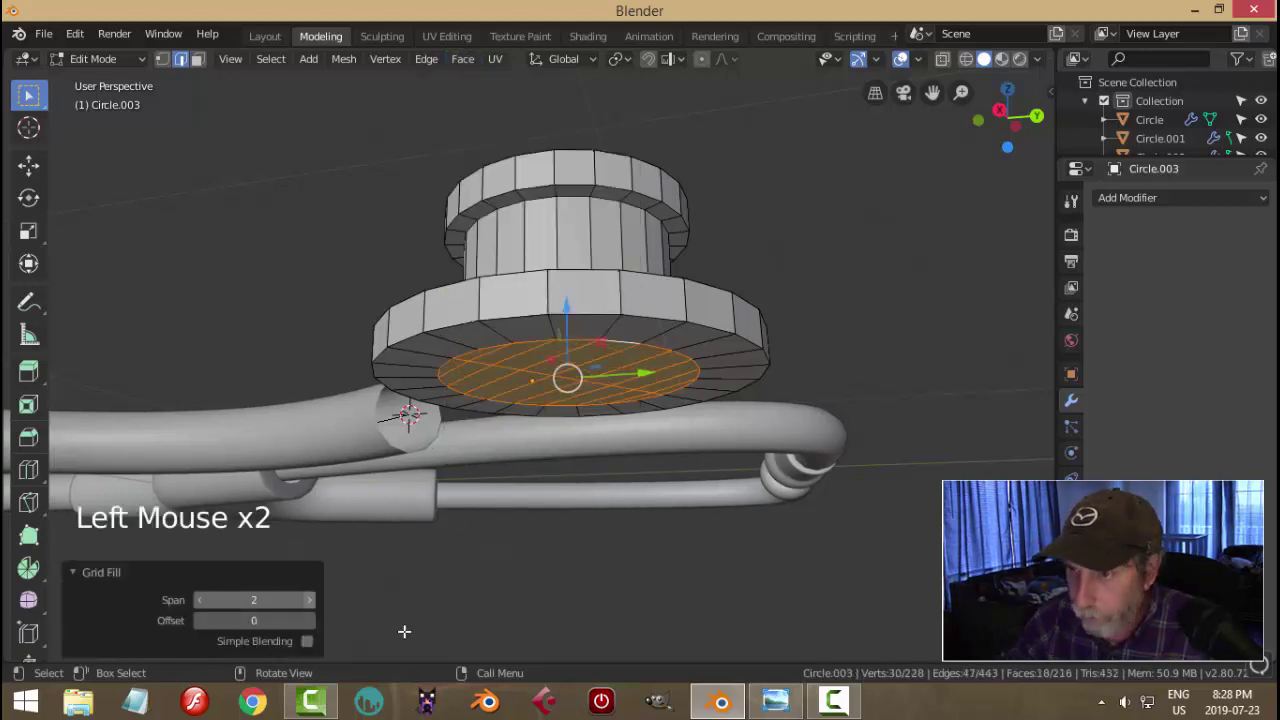
pyautogui.press('a')
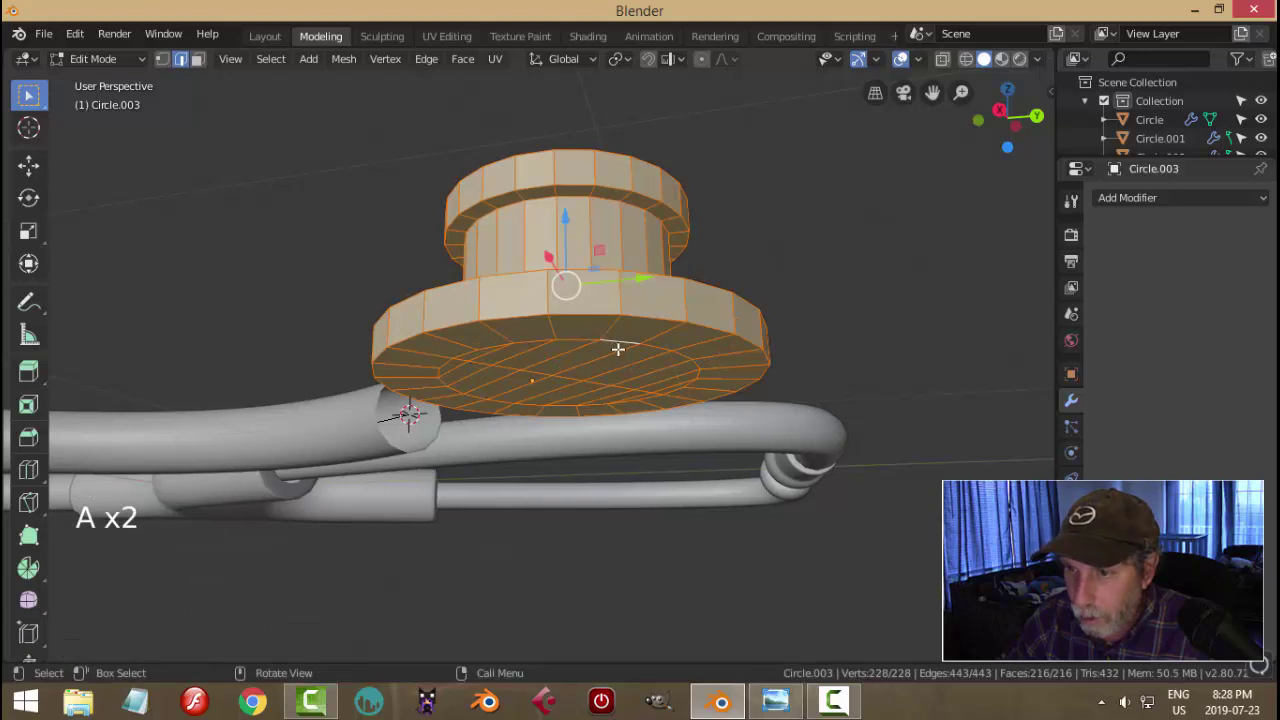
pyautogui.hotkey('alt', 'a')
# - Bevel the upper and lower outer edge loops of both the base rim and the top lip with 0.00775 m width and 2 segments
pyautogui.keyDown('alt'); pyautogui.keyDown('shift'); pyautogui.click(639, 290); pyautogui.keyUp('shift'); pyautogui.keyUp('alt')
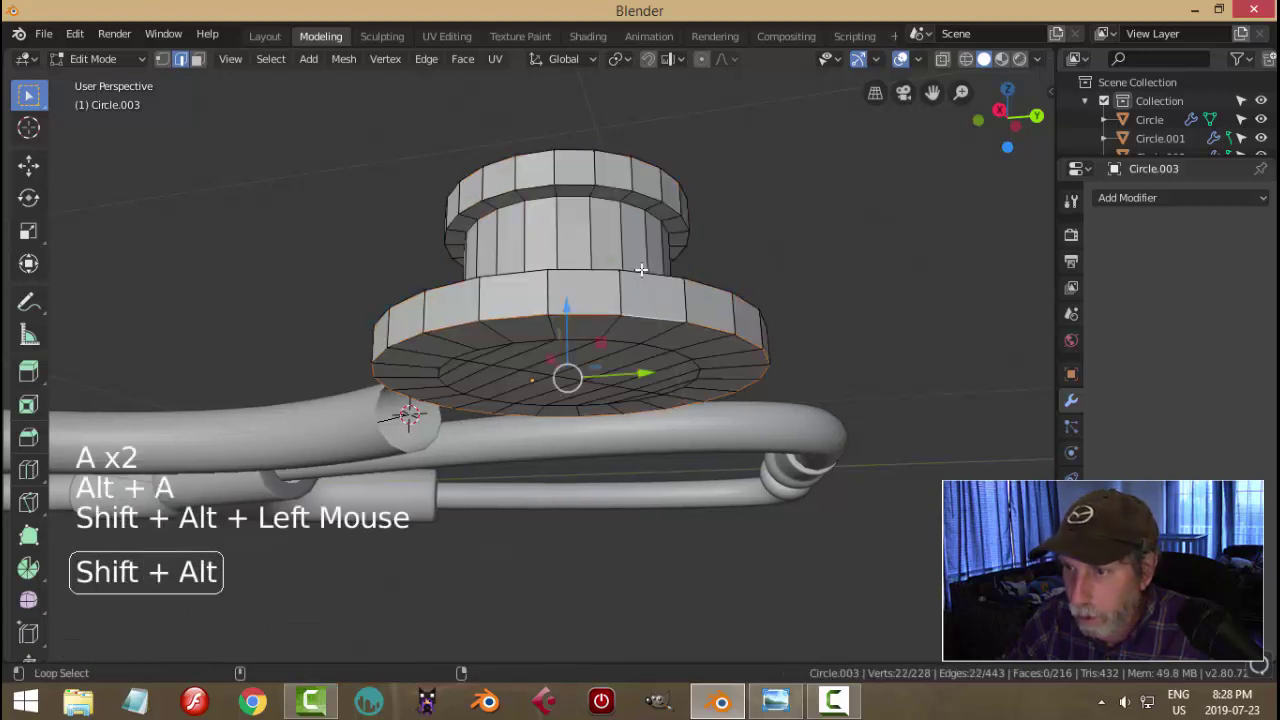
pyautogui.keyDown('alt'); pyautogui.keyDown('shift'); pyautogui.click(641, 269); pyautogui.keyUp('shift'); pyautogui.keyUp('alt')
pyautogui.moveTo(641, 269)
pyautogui.mouseDown(button='middle')
pyautogui.moveTo(692, 338)
pyautogui.moveTo(649, 280)
pyautogui.mouseUp(button='middle')
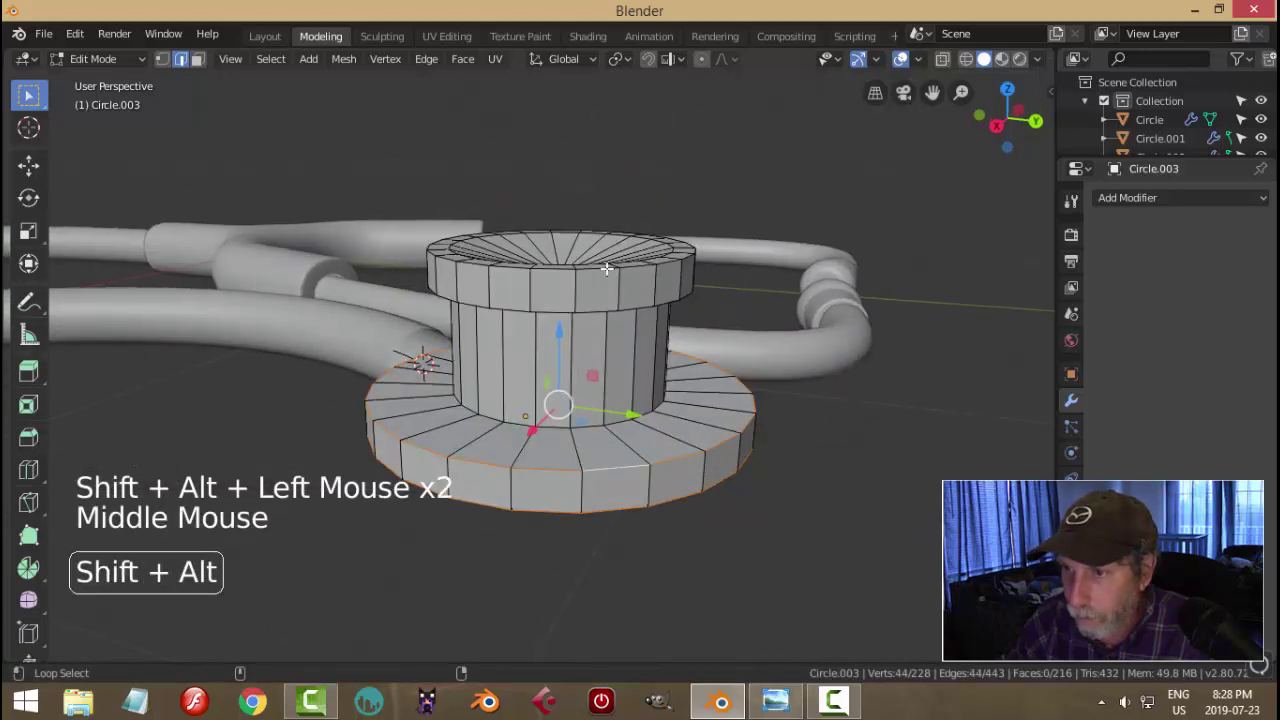
pyautogui.keyDown('alt'); pyautogui.keyDown('shift'); pyautogui.click(606, 270); pyautogui.keyUp('shift'); pyautogui.keyUp('alt')
pyautogui.keyDown('alt'); pyautogui.keyDown('shift'); pyautogui.click(593, 310); pyautogui.keyUp('shift'); pyautogui.keyUp('alt')
pyautogui.moveTo(720, 306); pyautogui.dragTo(735, 350, button='middle')
pyautogui.keyDown('alt'); pyautogui.keyDown('shift'); pyautogui.click(584, 292); pyautogui.keyUp('shift'); pyautogui.keyUp('alt')
pyautogui.hotkey('ctrl', 'b')
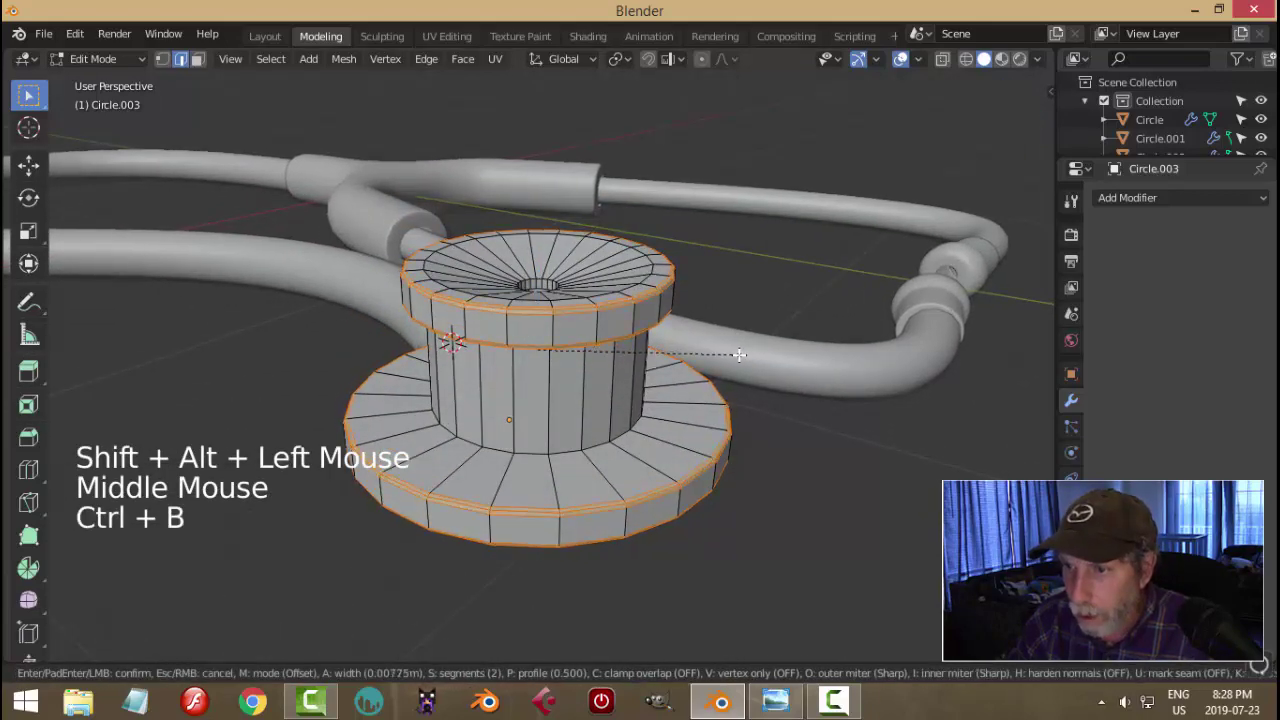
pyautogui.click(738, 354)
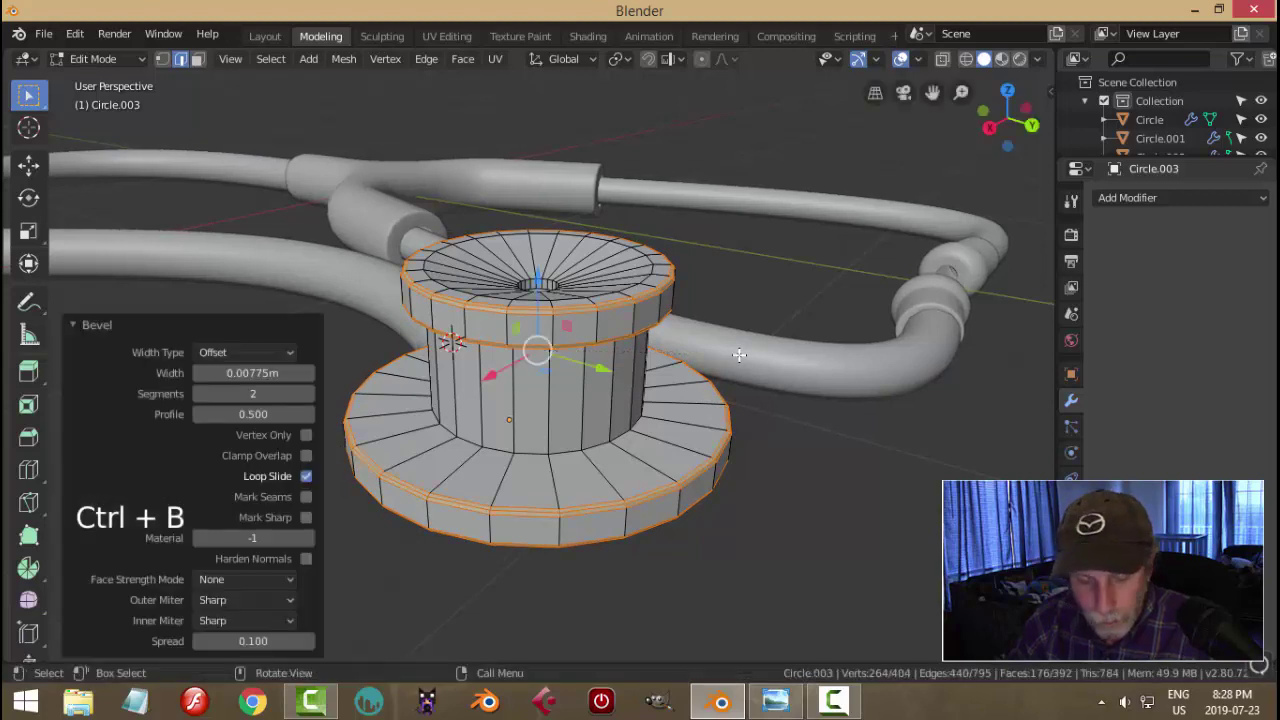
pyautogui.hotkey('alt', 'a')
# - In Object Mode, add a Subdivision Surface modifier with viewport level 2 to the chest piece and shade it smooth
pyautogui.press('Tab')
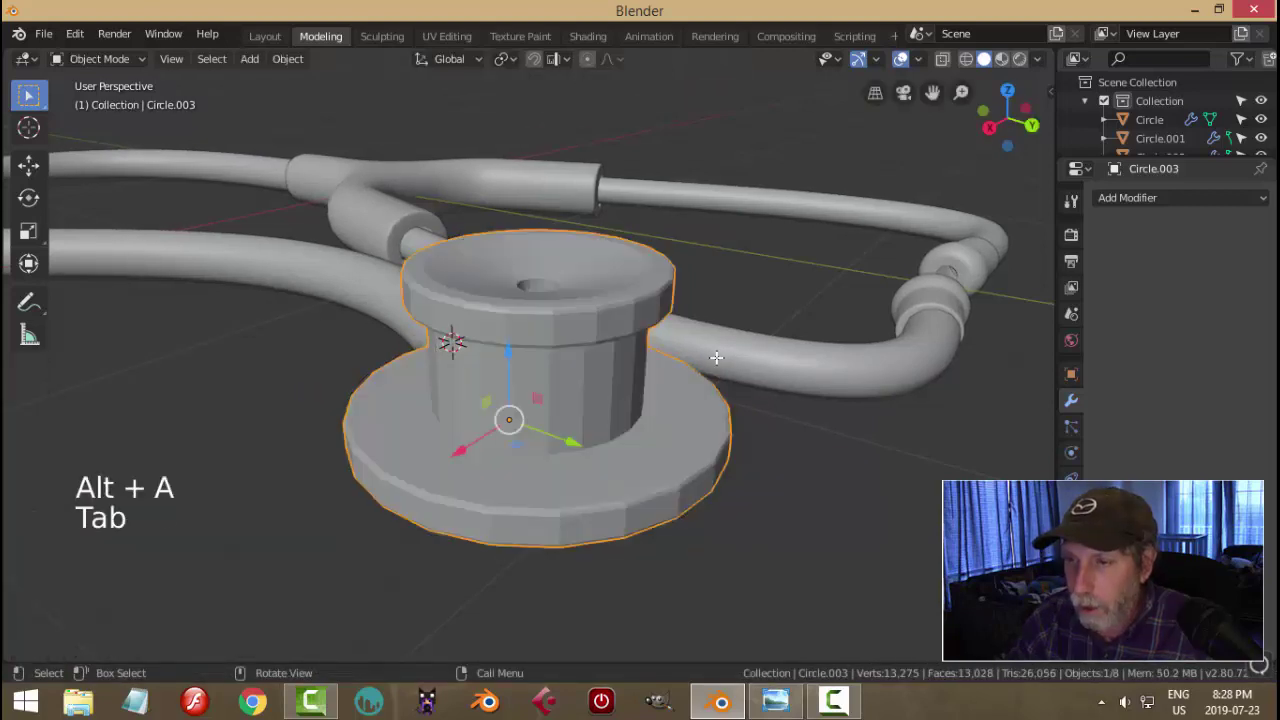
pyautogui.click(1134, 200)
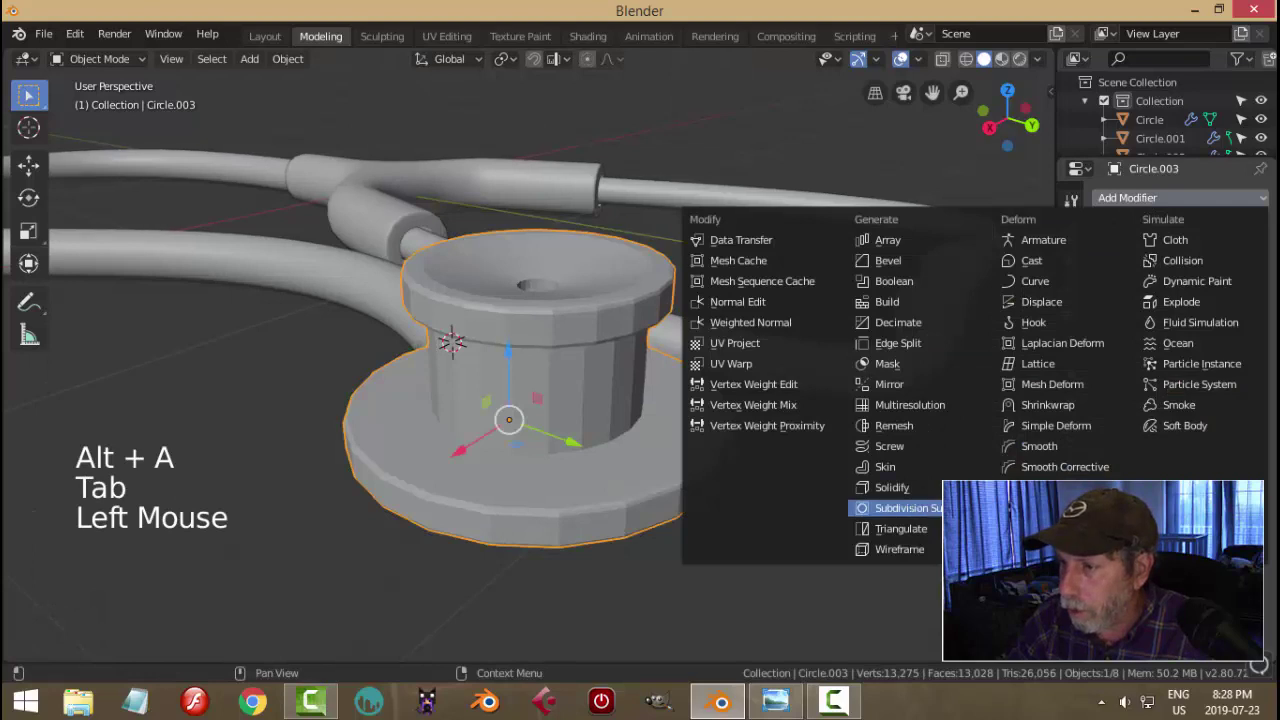
pyautogui.click(900, 508)
pyautogui.click(1168, 336)
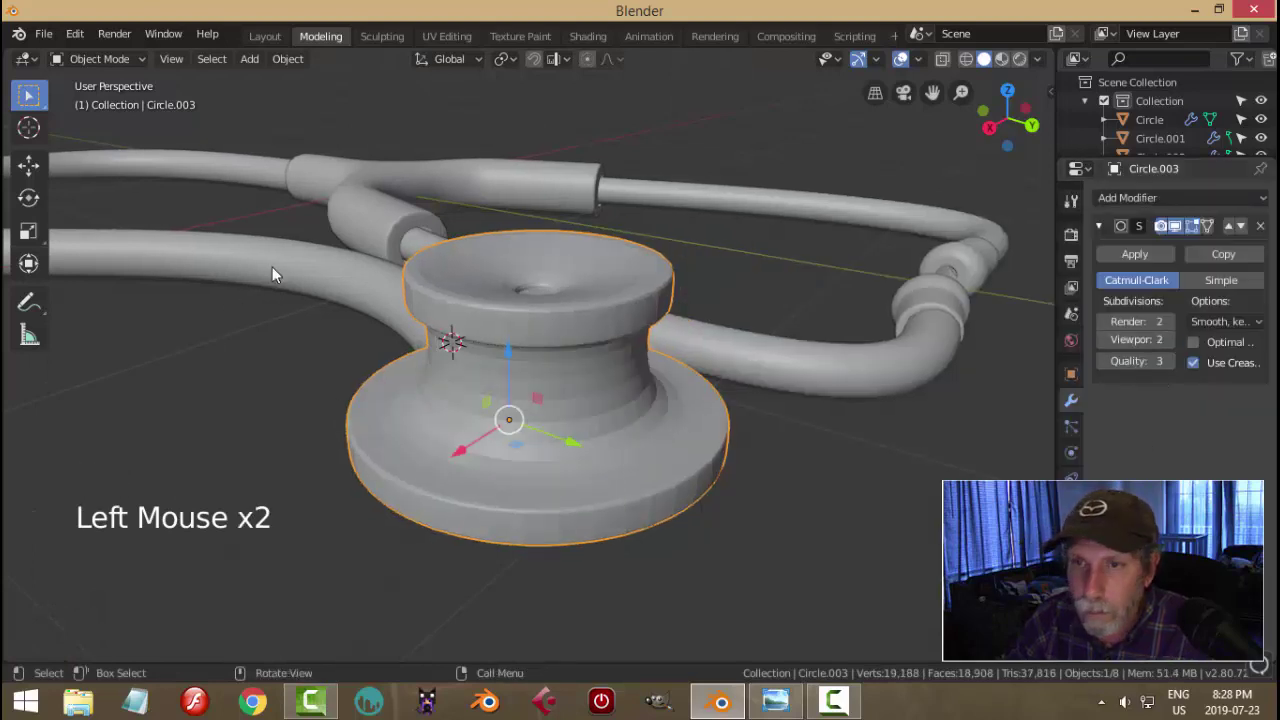
pyautogui.click(298, 60)
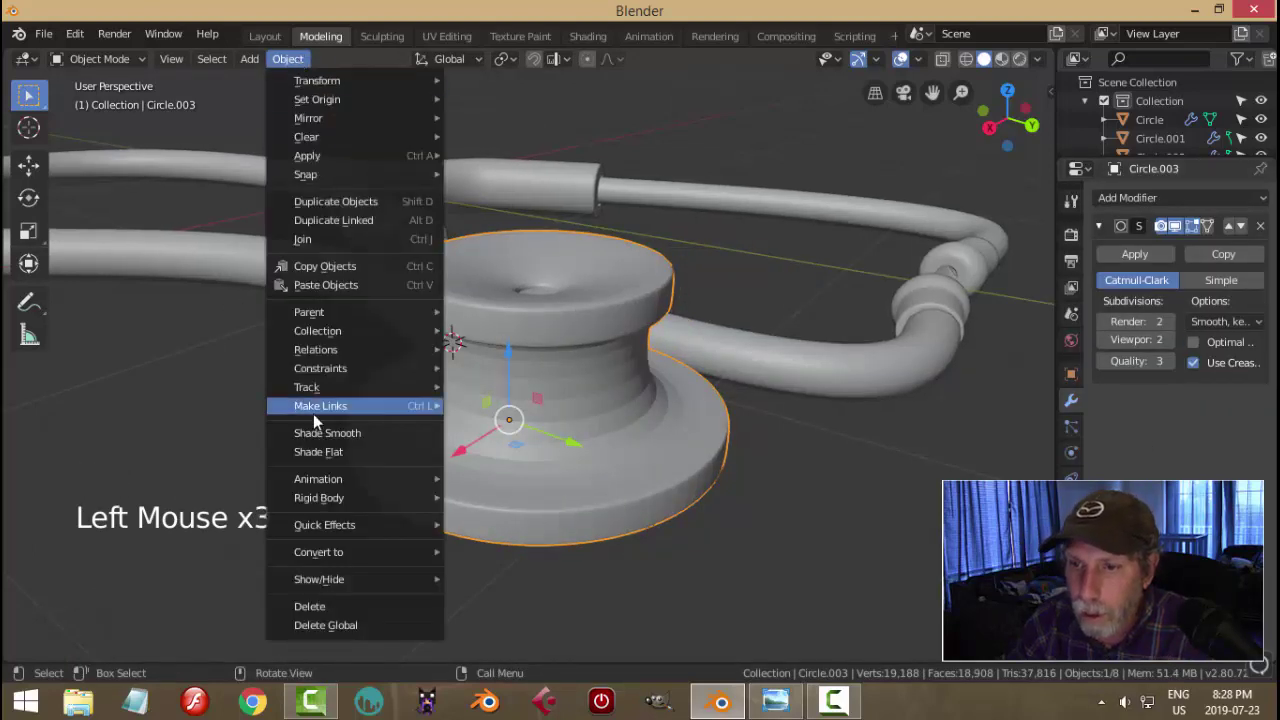
# - Add two loop cuts around the chest piece's neck, one slid close to the base and one slid close to the top lip
pyautogui.moveTo(658, 385); pyautogui.dragTo(659, 361, button='middle')
pyautogui.press('Tab')
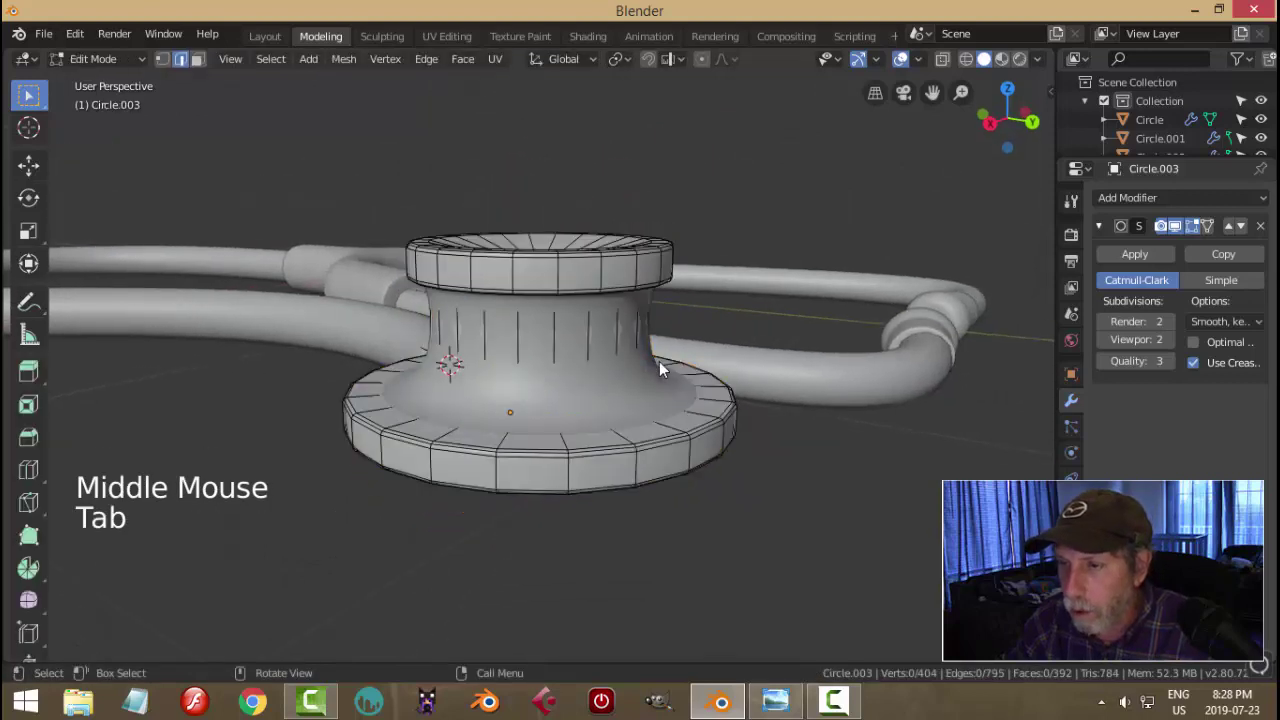
pyautogui.hotkey('ctrl', 'r')
pyautogui.click(634, 345)
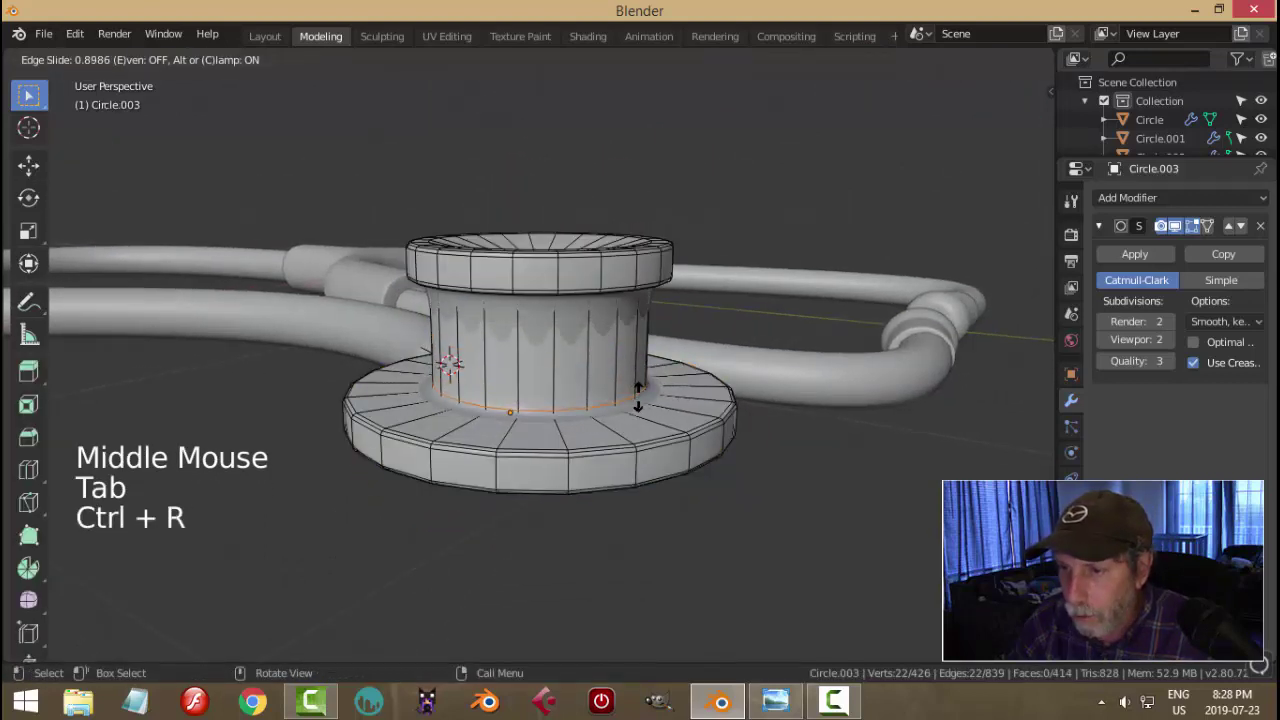
pyautogui.click(630, 398)
pyautogui.hotkey('ctrl', 'r')
pyautogui.click(613, 336)
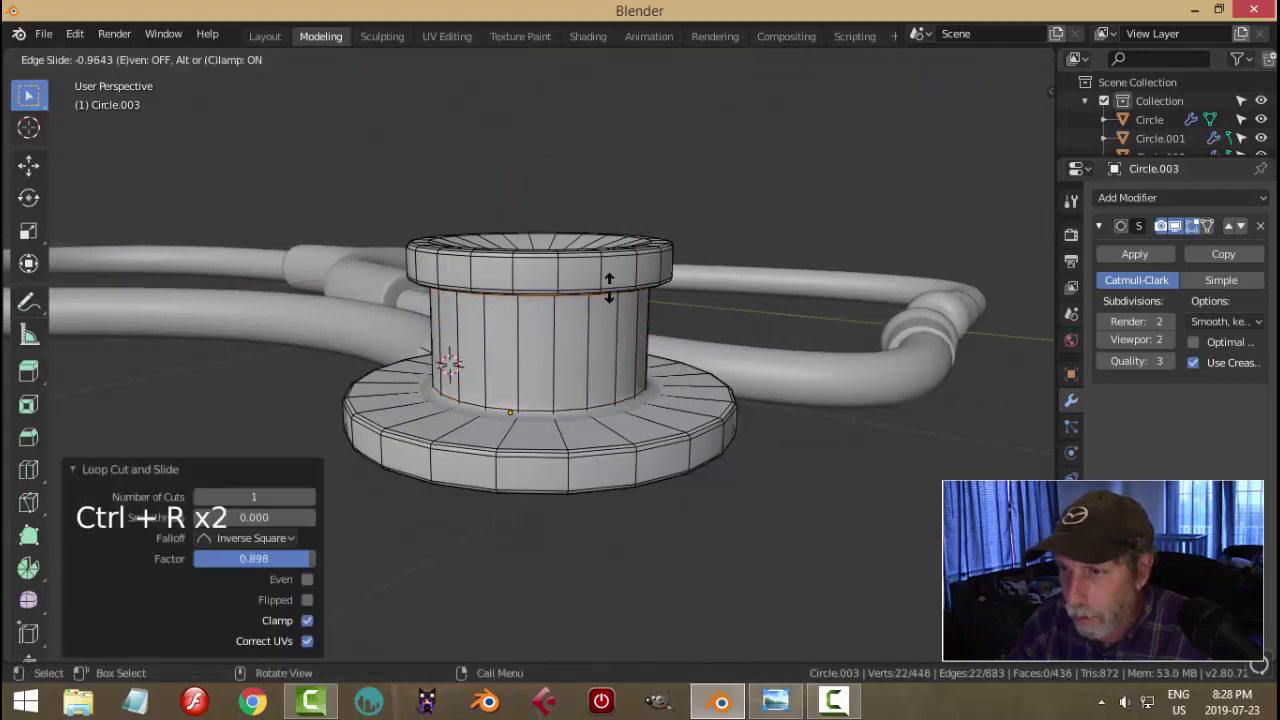
pyautogui.click(608, 287)
# - Add supporting loop cuts on the base's upper face and the lip's underside, both slid toward the neck, and return to Object Mode
pyautogui.hotkey('ctrl', 'r')
pyautogui.click(660, 418)
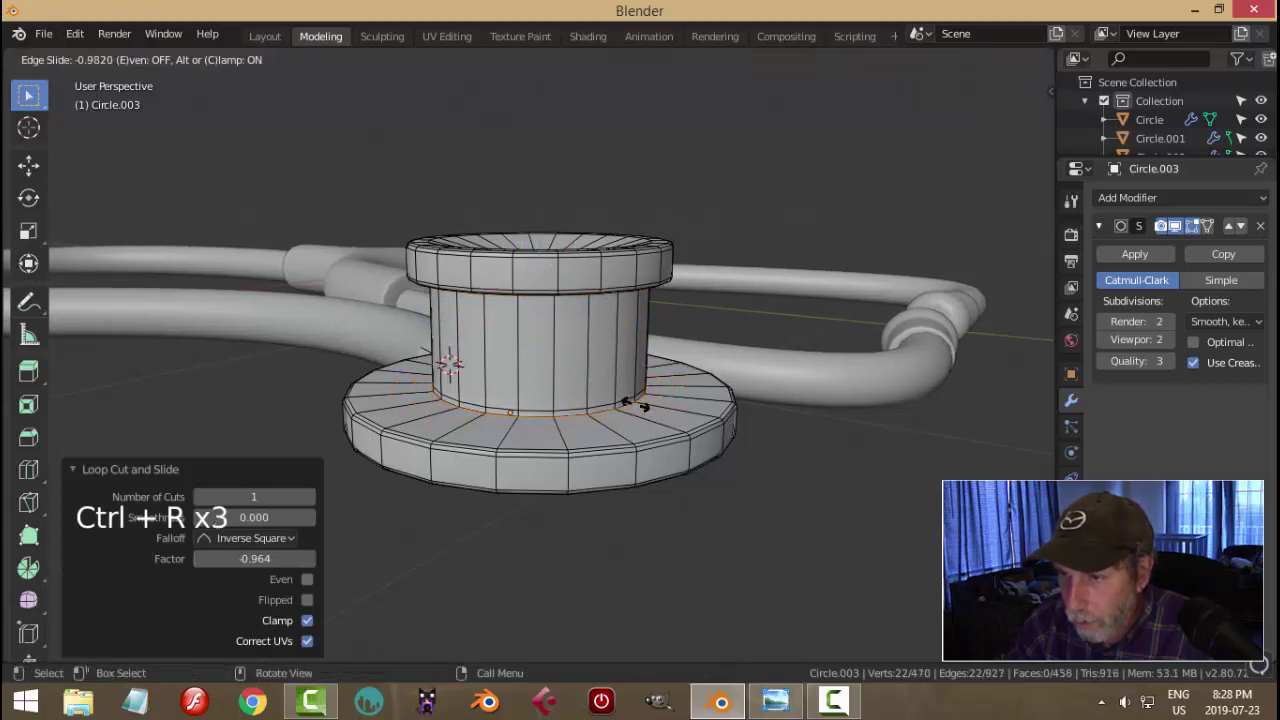
pyautogui.click(645, 408)
pyautogui.moveTo(645, 408); pyautogui.dragTo(600, 230, button='middle')
pyautogui.hotkey('ctrl', 'r')
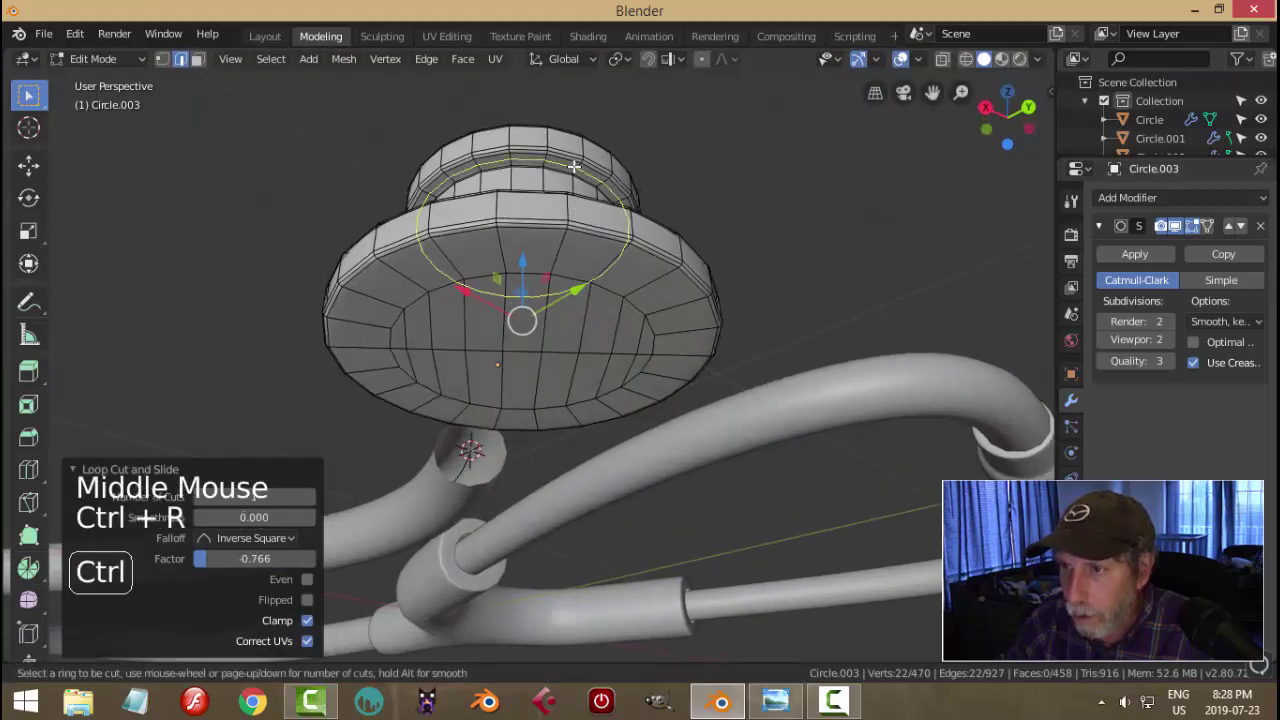
pyautogui.click(578, 160)
pyautogui.click(575, 167)
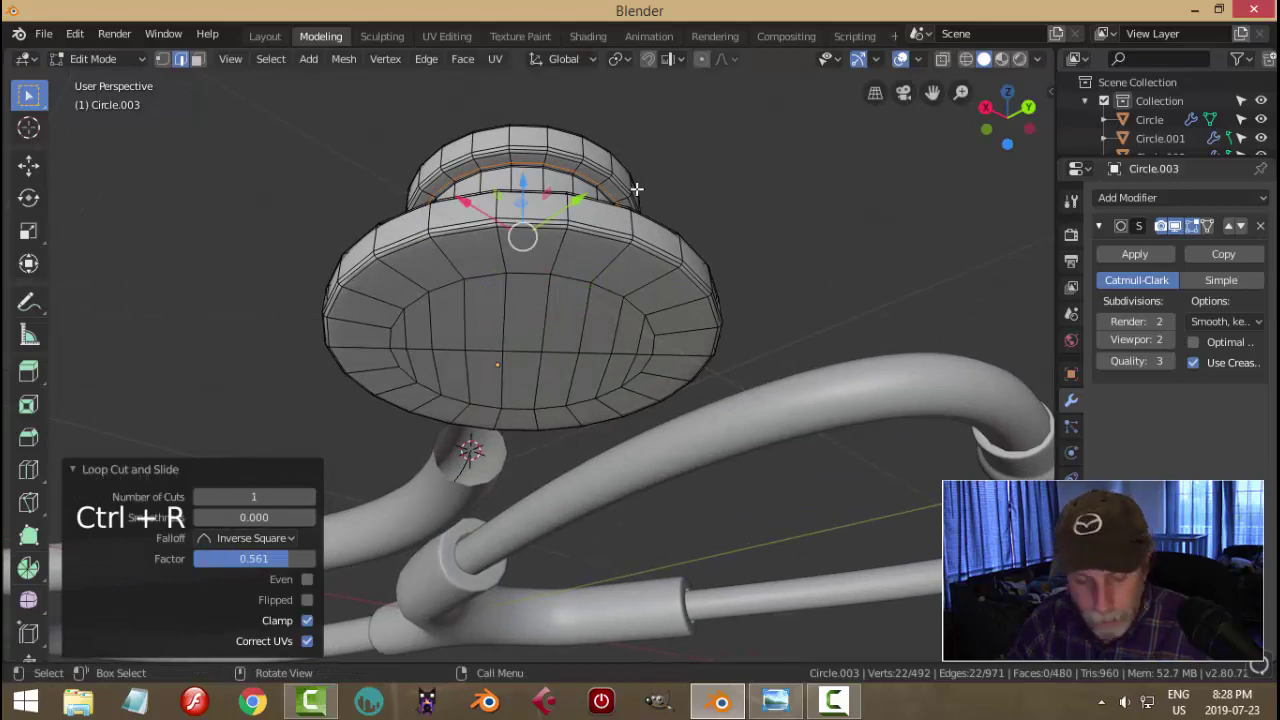
pyautogui.hotkey('alt', 'a')
pyautogui.press('Tab')
# - In the right orthographic view, move the chest piece down 0.155 m along Z so its neck lines up with the tube
pyautogui.moveTo(544, 206); pyautogui.dragTo(636, 362, button='middle')
pyautogui.scroll(-2, 580, 389)
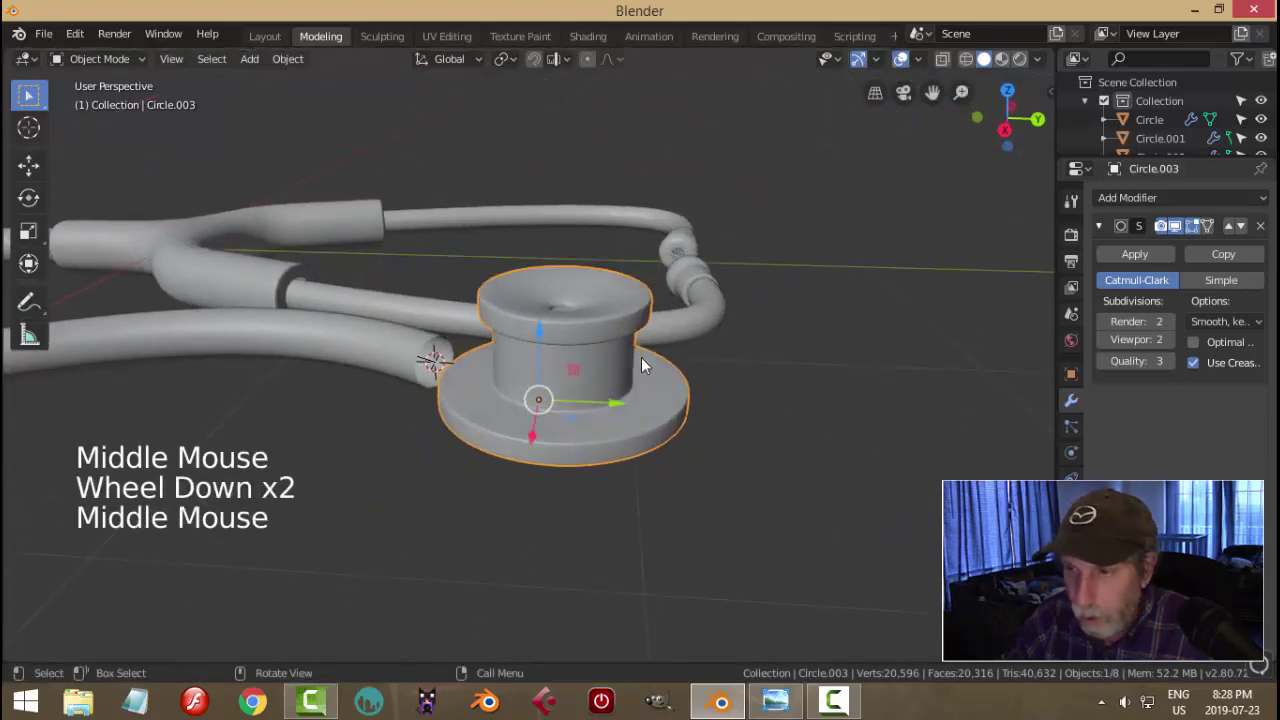
pyautogui.hotkey('alt', 'a')
pyautogui.scroll(-2, 552, 382)
pyautogui.moveTo(552, 382); pyautogui.dragTo(707, 386, button='middle')
pyautogui.press('KP_3')
pyautogui.scroll(4, 707, 386)
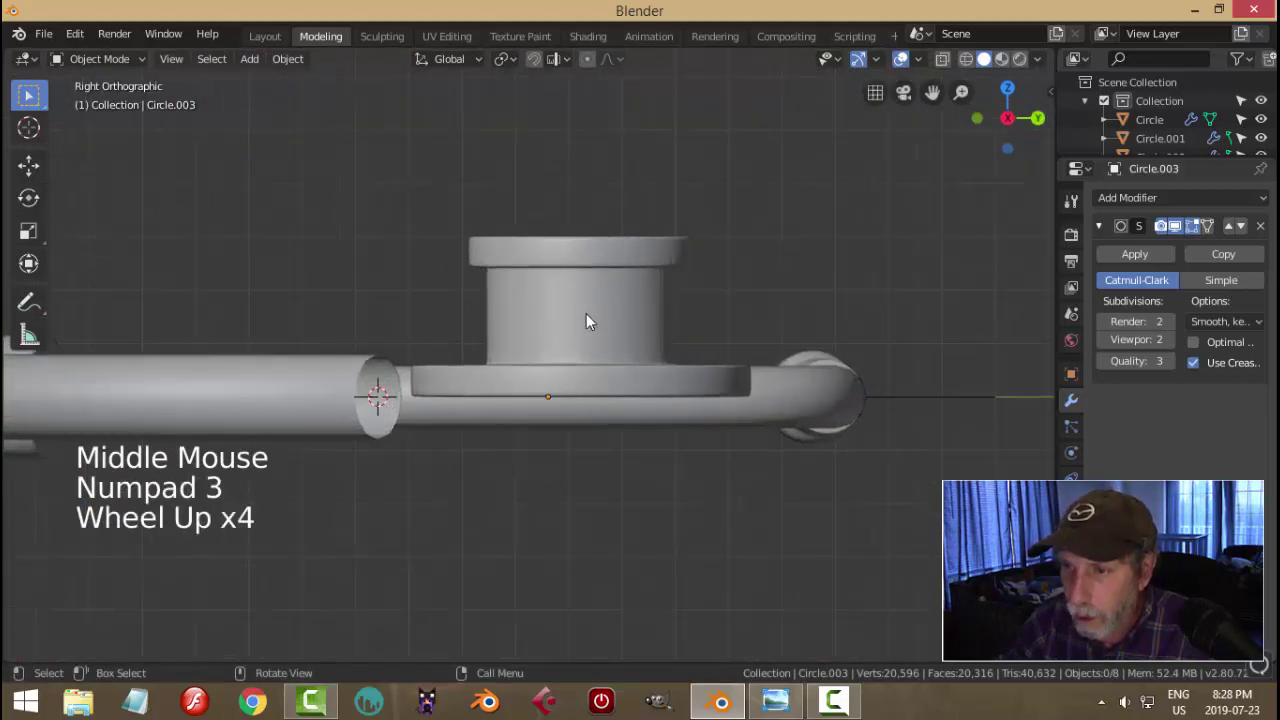
pyautogui.click(547, 304)
pyautogui.moveTo(538, 316); pyautogui.dragTo(483, 399)
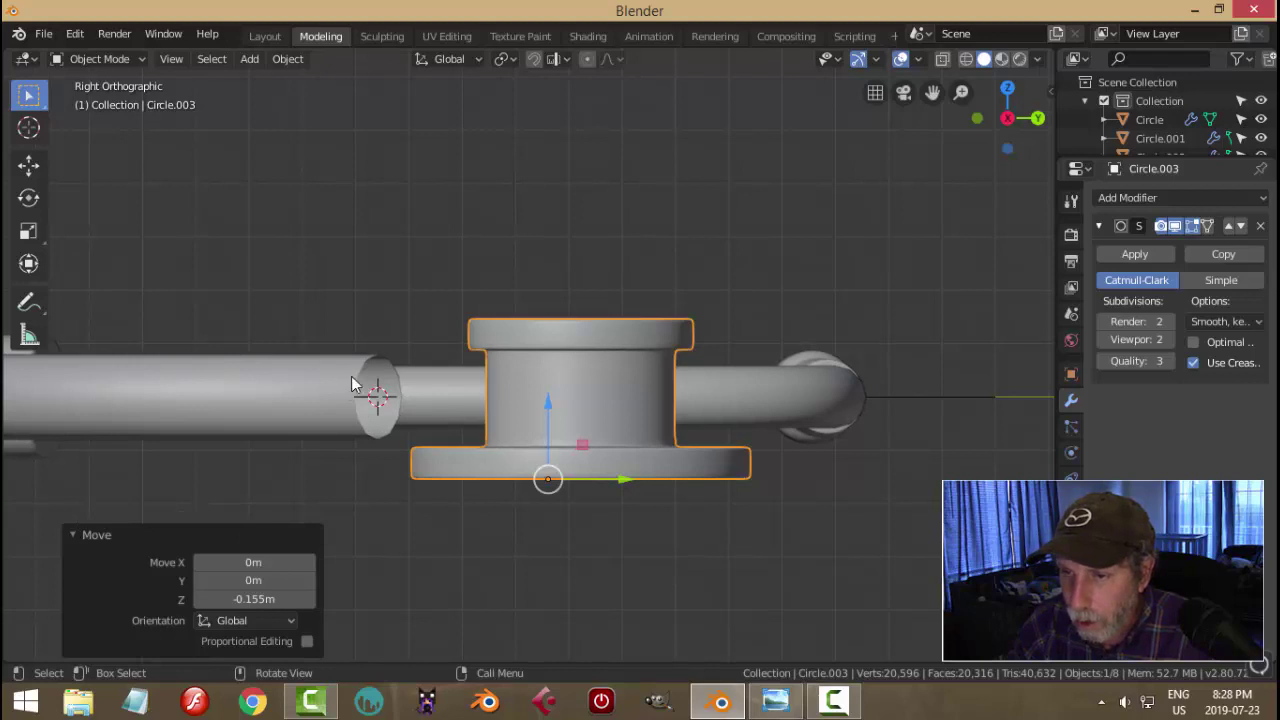
# - Add a 22-vertex mesh circle at the open end of the tube and rotate it 90° around X
pyautogui.moveTo(447, 390); pyautogui.dragTo(344, 421, button='middle')
pyautogui.click(341, 419)
pyautogui.moveTo(447, 418); pyautogui.dragTo(468, 433, button='middle')
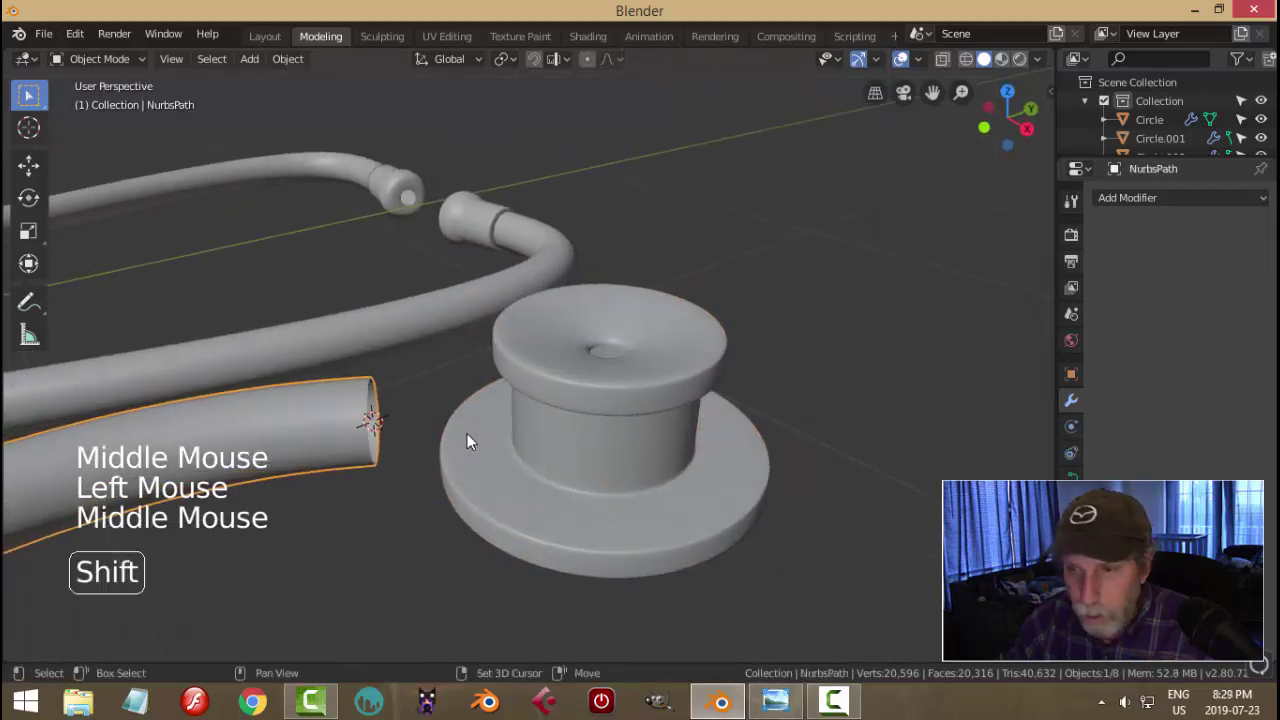
pyautogui.hotkey('shift', 'a')
pyautogui.moveTo(452, 318)
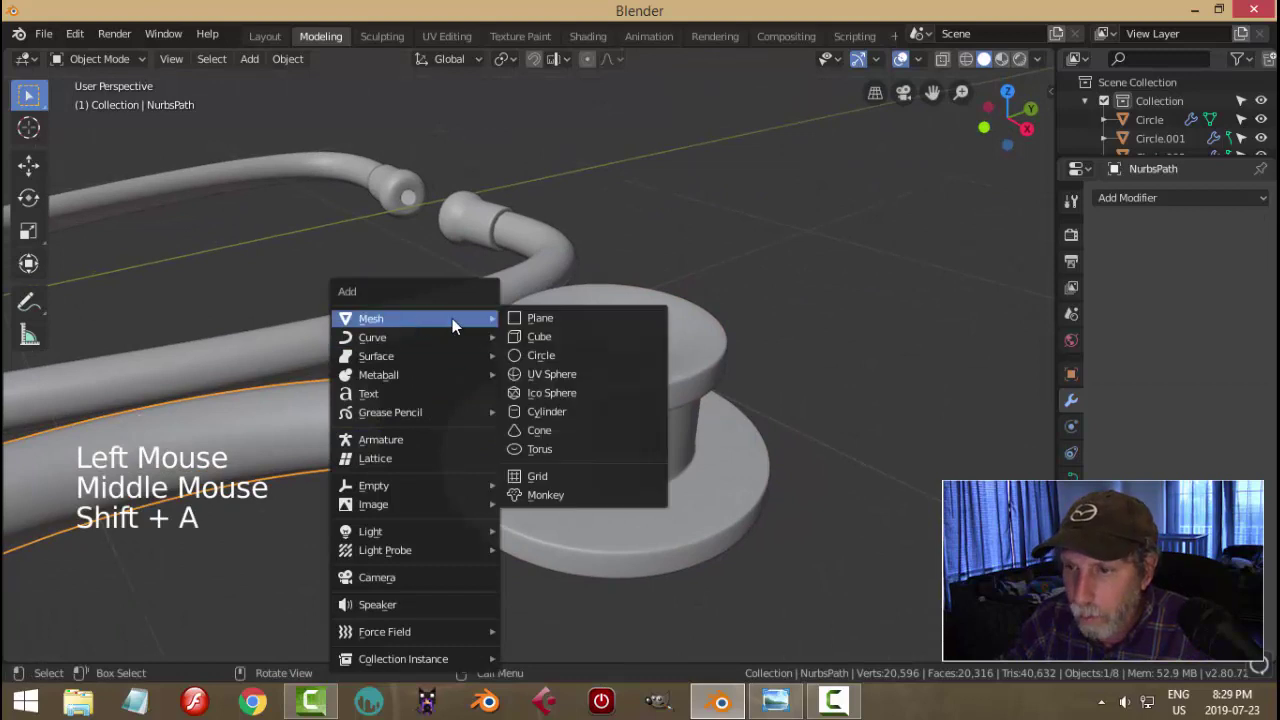
pyautogui.click(521, 353)
pyautogui.scroll(-4, 609, 435)
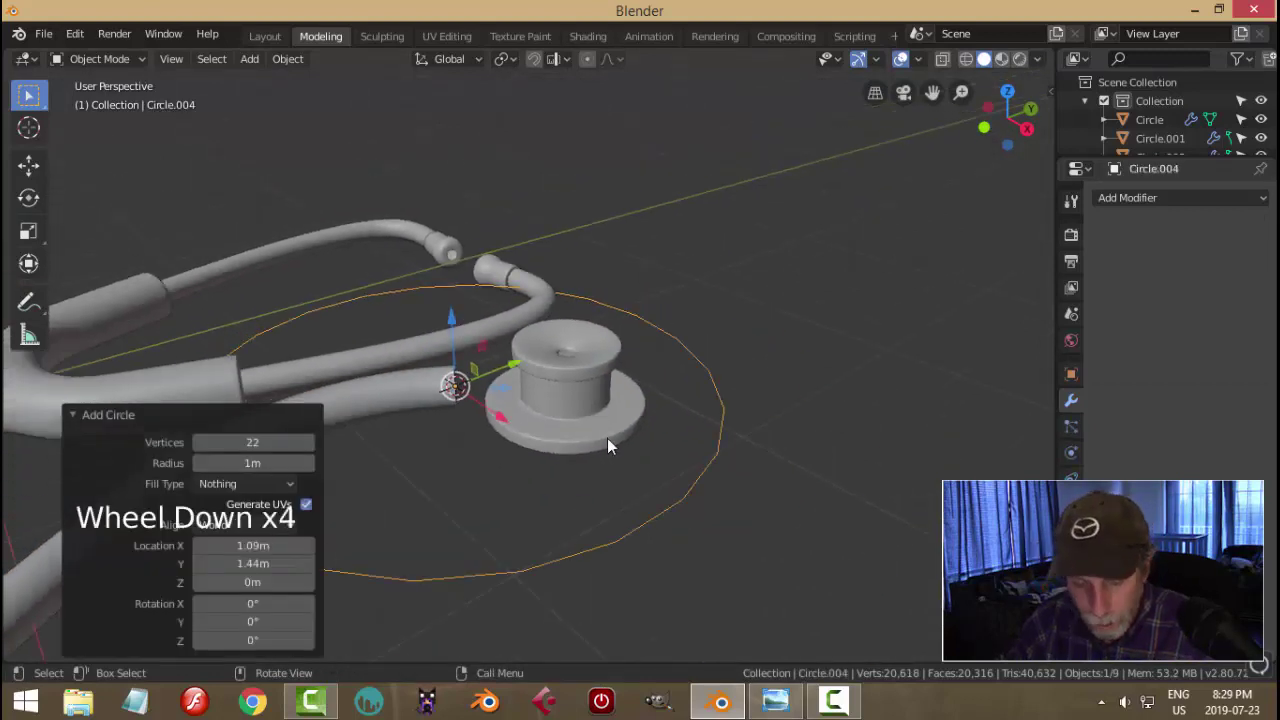
pyautogui.write('rx90')
pyautogui.press('Return')
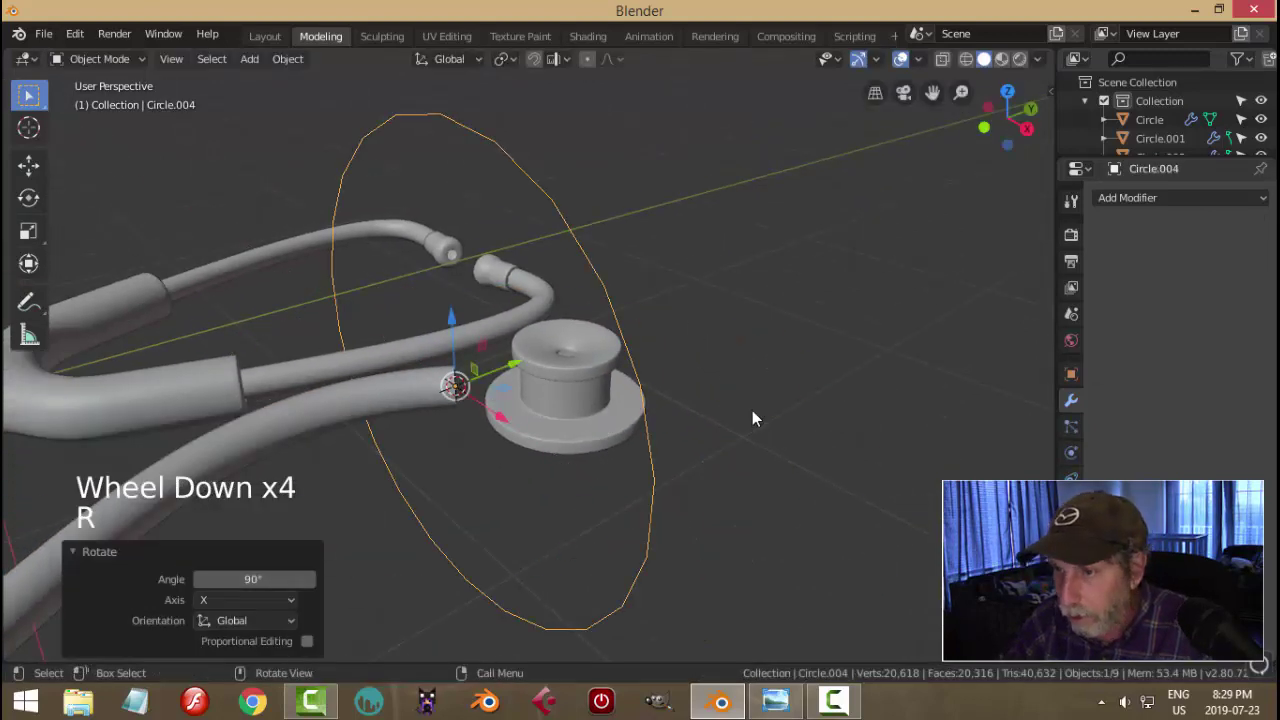
# - In Edit Mode, scale the circle to 0.105 so it fits around the tube's end
pyautogui.press('Tab')
pyautogui.press('s')
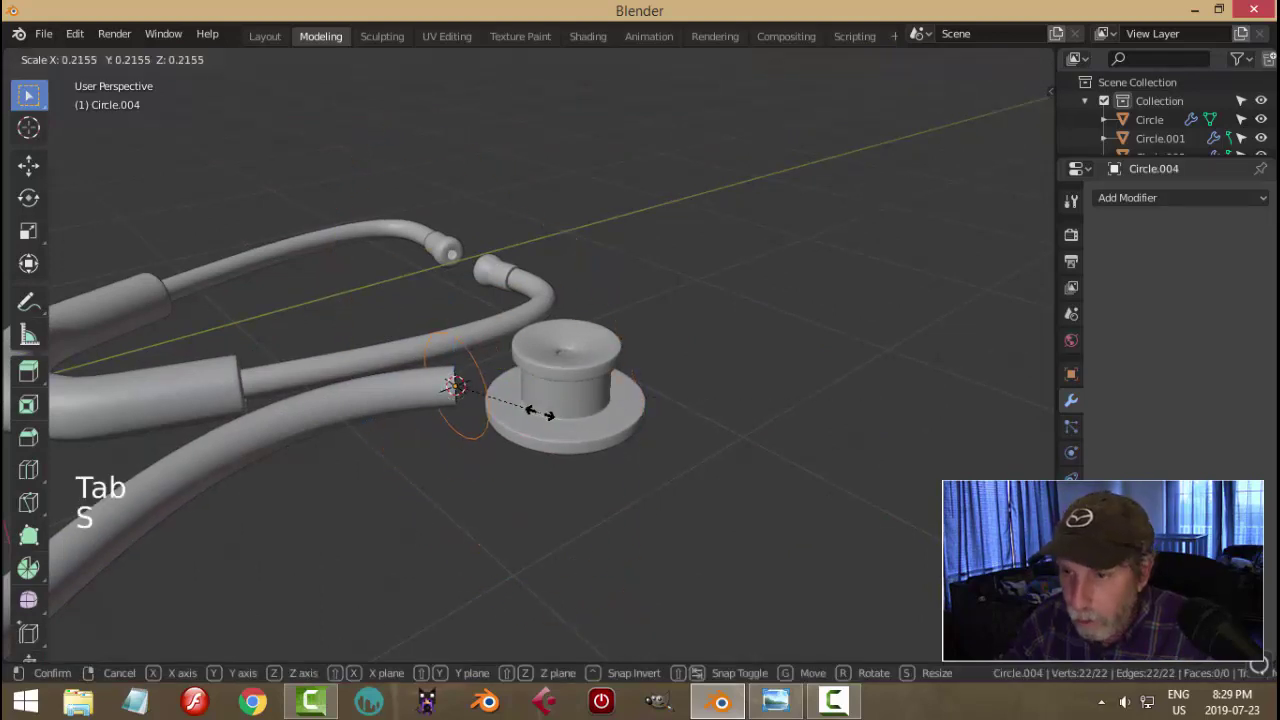
pyautogui.click(480, 420)
pyautogui.moveTo(480, 420); pyautogui.dragTo(412, 397, button='middle')
pyautogui.scroll(2, 399, 421)
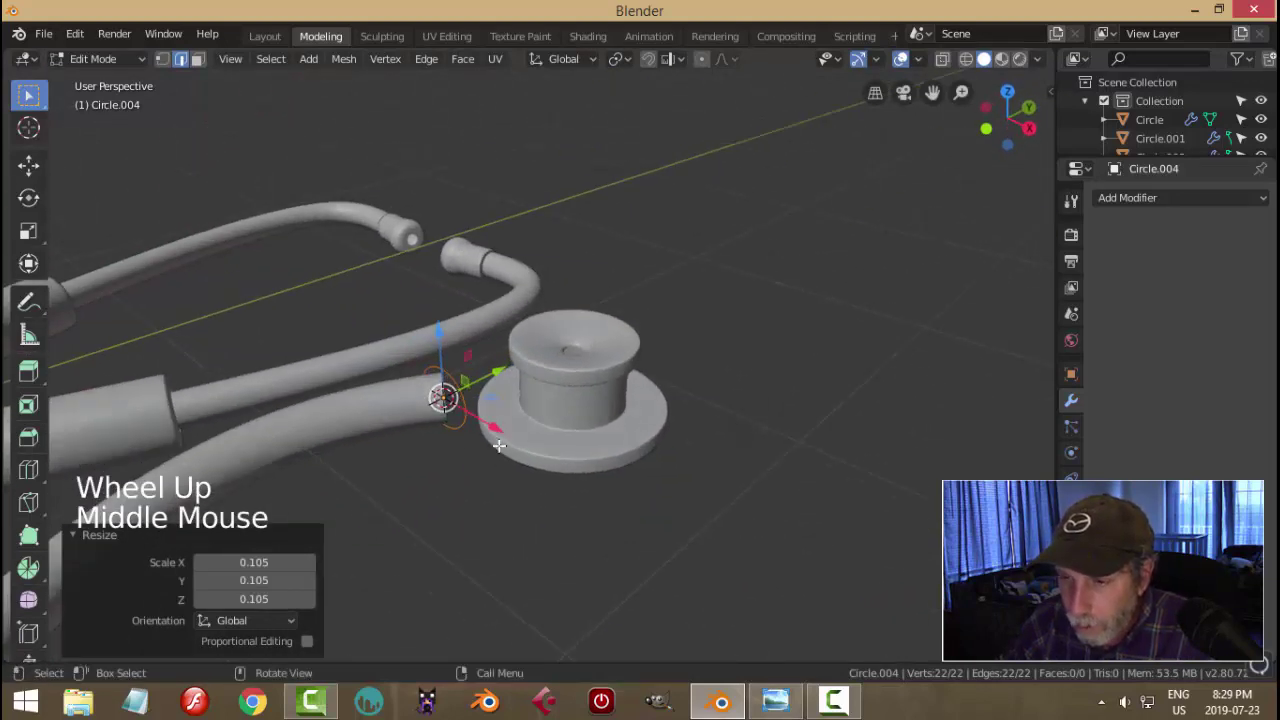
# - Extrude the circle along Y toward the chest piece to form a short connector sleeve
pyautogui.moveTo(517, 449); pyautogui.dragTo(486, 445, button='middle')
pyautogui.press('e')
pyautogui.click(551, 354)
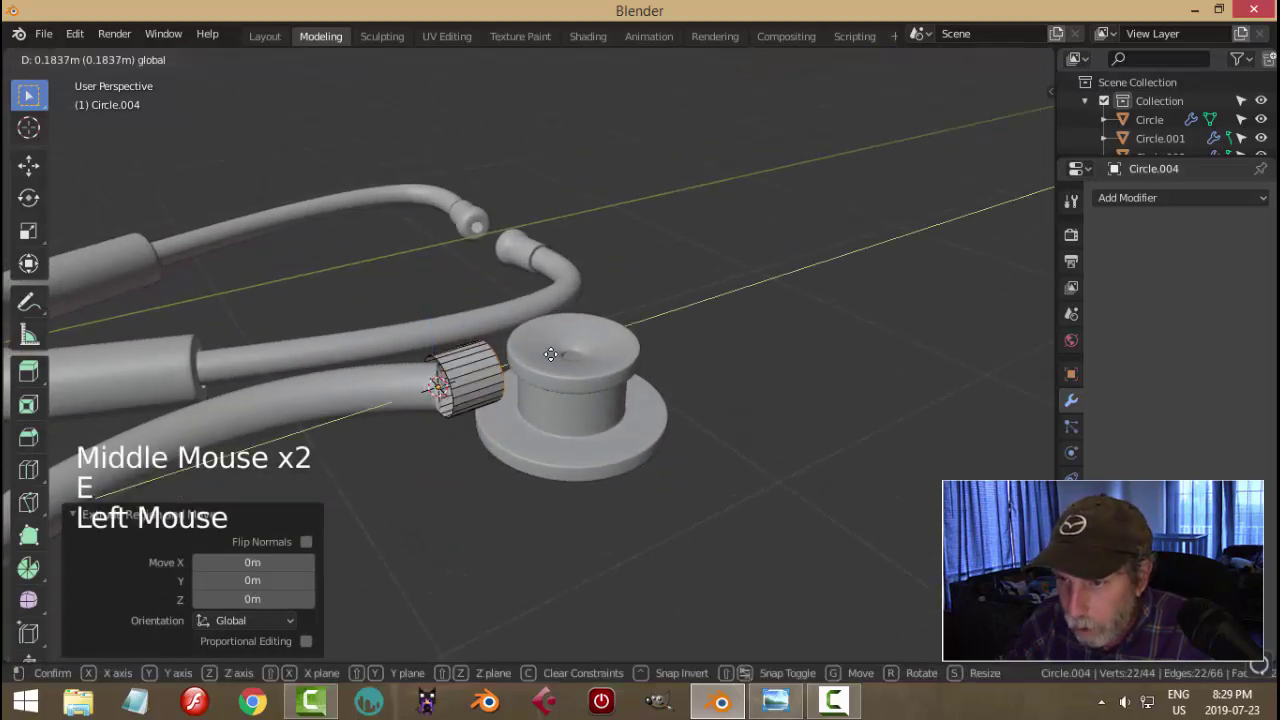
pyautogui.moveTo(563, 348); pyautogui.dragTo(628, 375, button='middle')
# - Select the whole connector sleeve and scale it uniformly by 0.881
pyautogui.press('a')
pyautogui.press('a')
pyautogui.press('a')
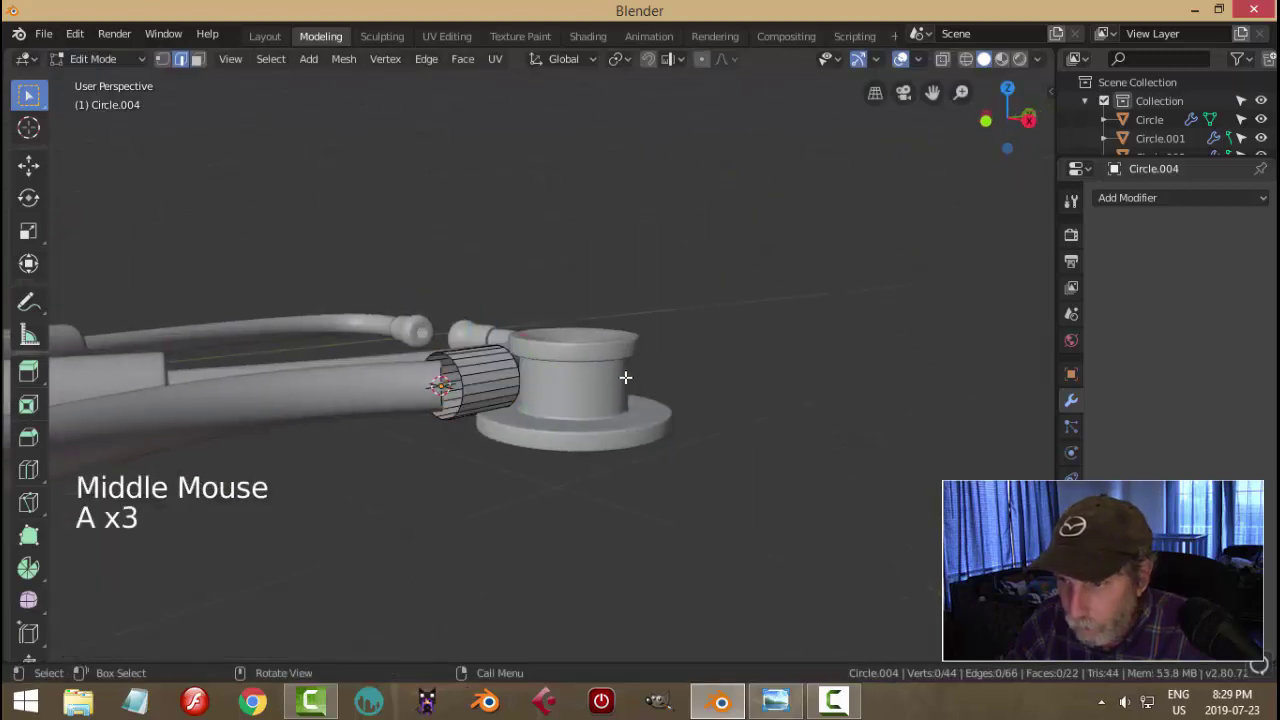
pyautogui.press('a')
pyautogui.moveTo(703, 406); pyautogui.dragTo(751, 429, button='middle')
pyautogui.press('s')
pyautogui.click(705, 430)
pyautogui.moveTo(669, 434); pyautogui.dragTo(623, 475, button='middle')
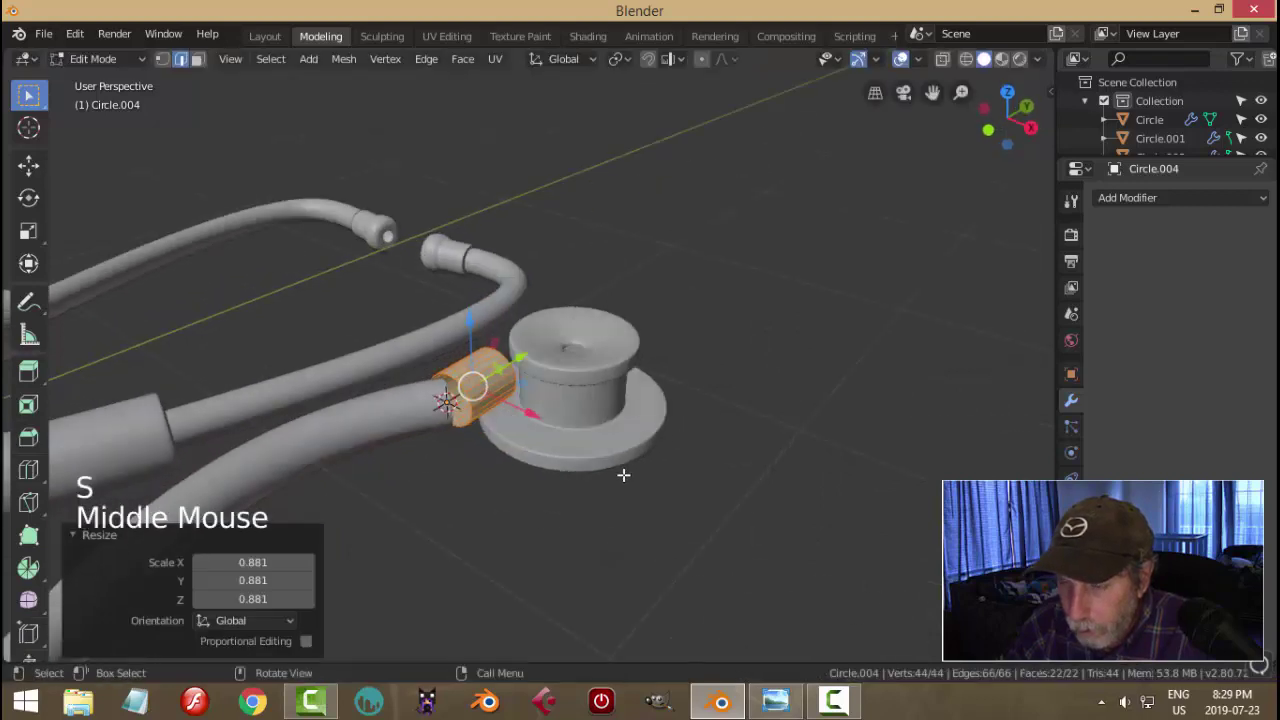
# - Select the sleeve's edge loop at the tube side, extrude it and scale it inward to about 0.69 to form a rim
pyautogui.scroll(2, 506, 437)
pyautogui.press('a')
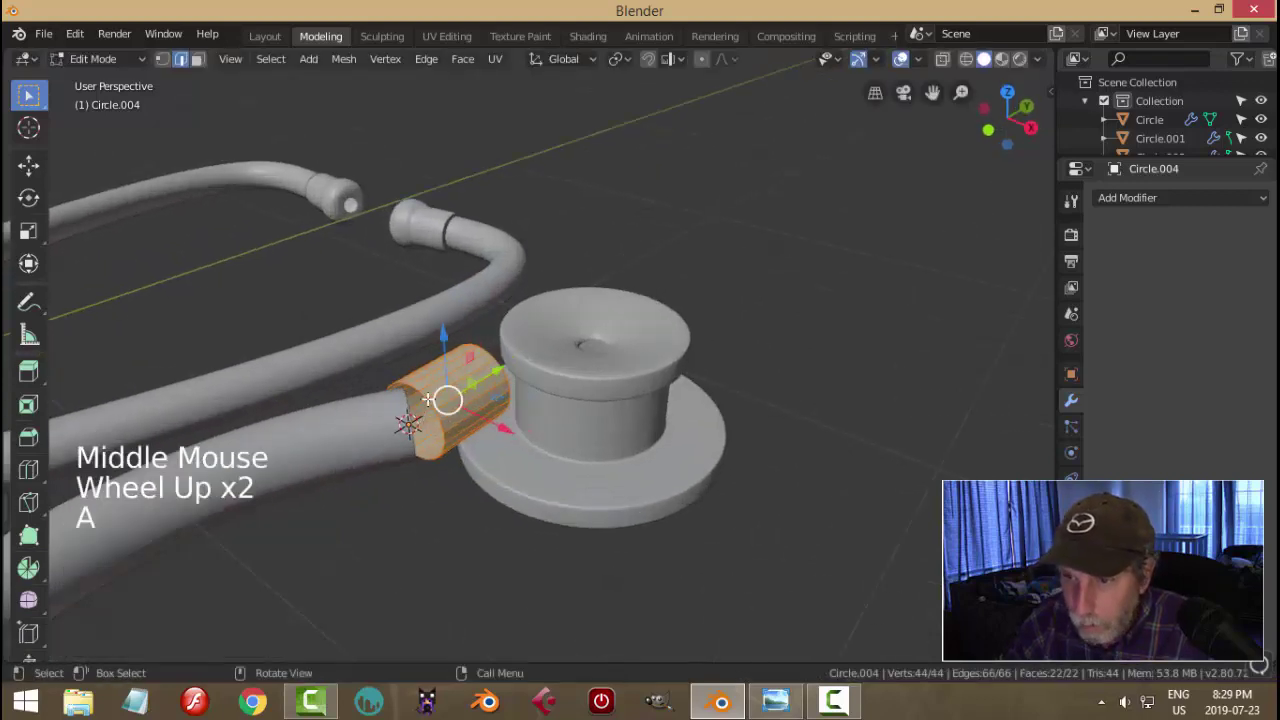
pyautogui.hotkey('alt', 'a')
pyautogui.keyDown('alt'); pyautogui.keyDown('shift'); pyautogui.click(428, 395); pyautogui.keyUp('shift'); pyautogui.keyUp('alt')
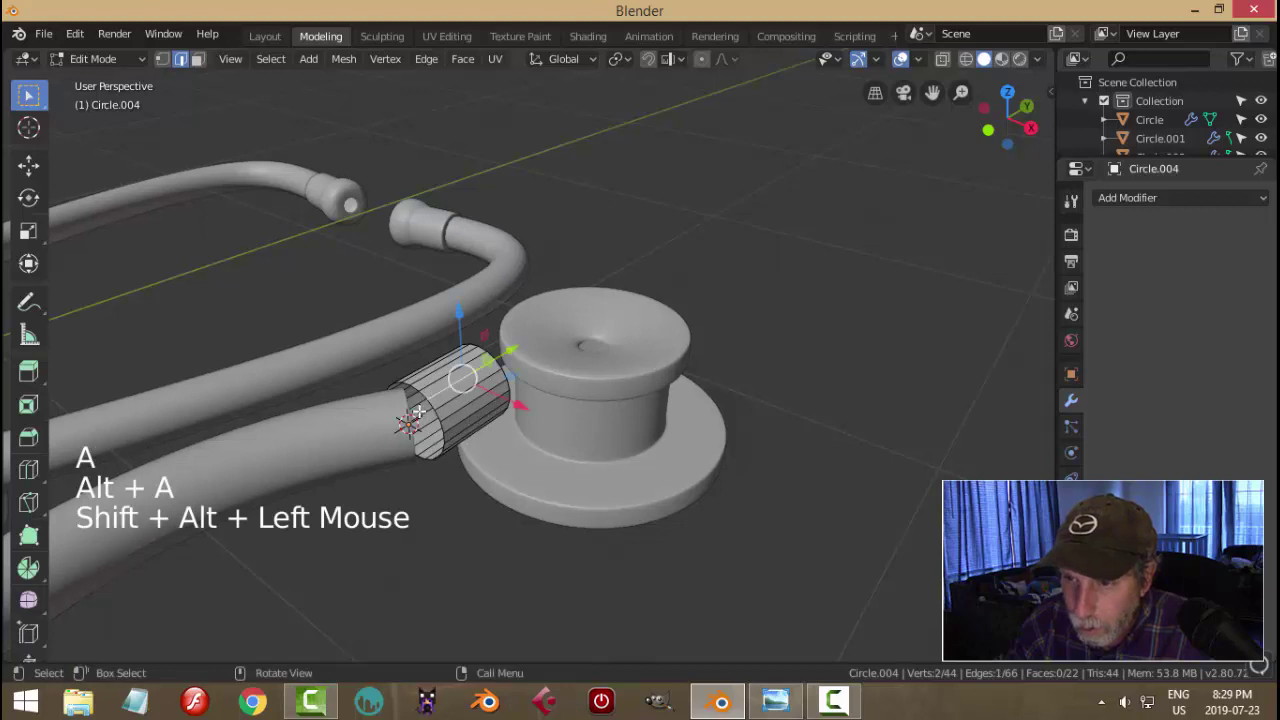
pyautogui.scroll(3, 351, 418)
pyautogui.hotkey('alt', 'a')
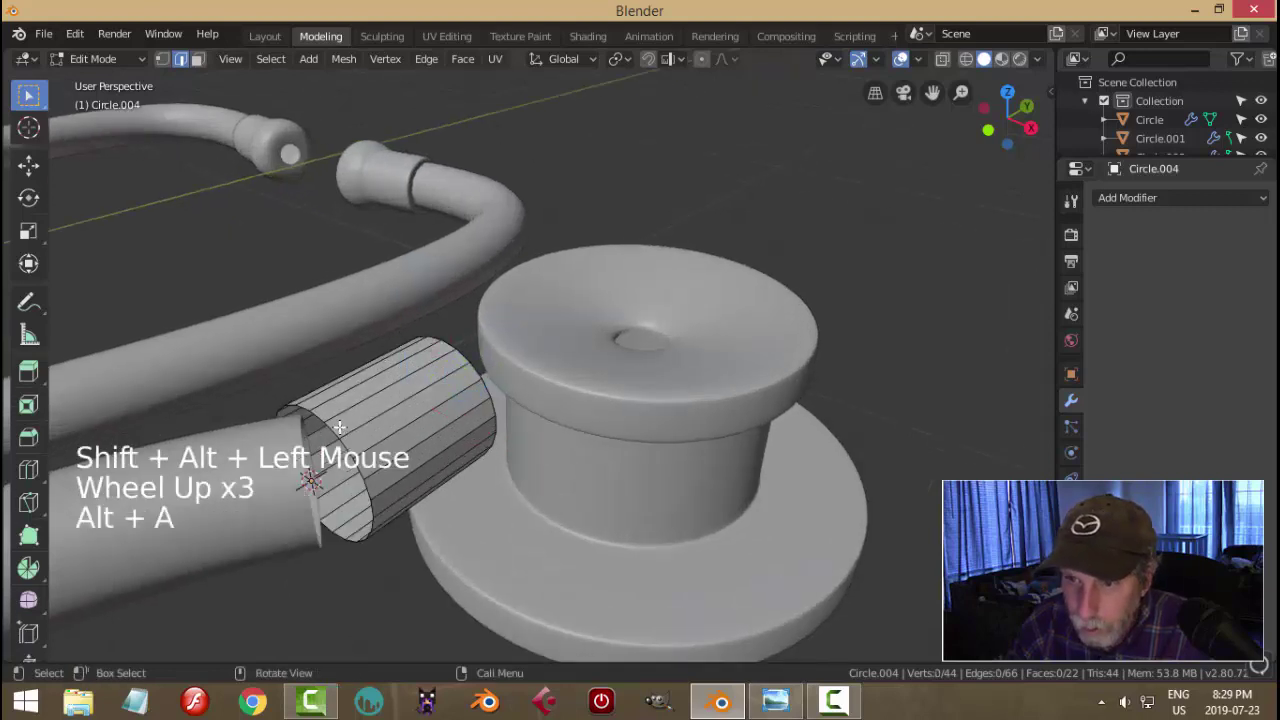
pyautogui.keyDown('alt'); pyautogui.keyDown('shift'); pyautogui.click(342, 426); pyautogui.keyUp('shift'); pyautogui.keyUp('alt')
pyautogui.press('e')
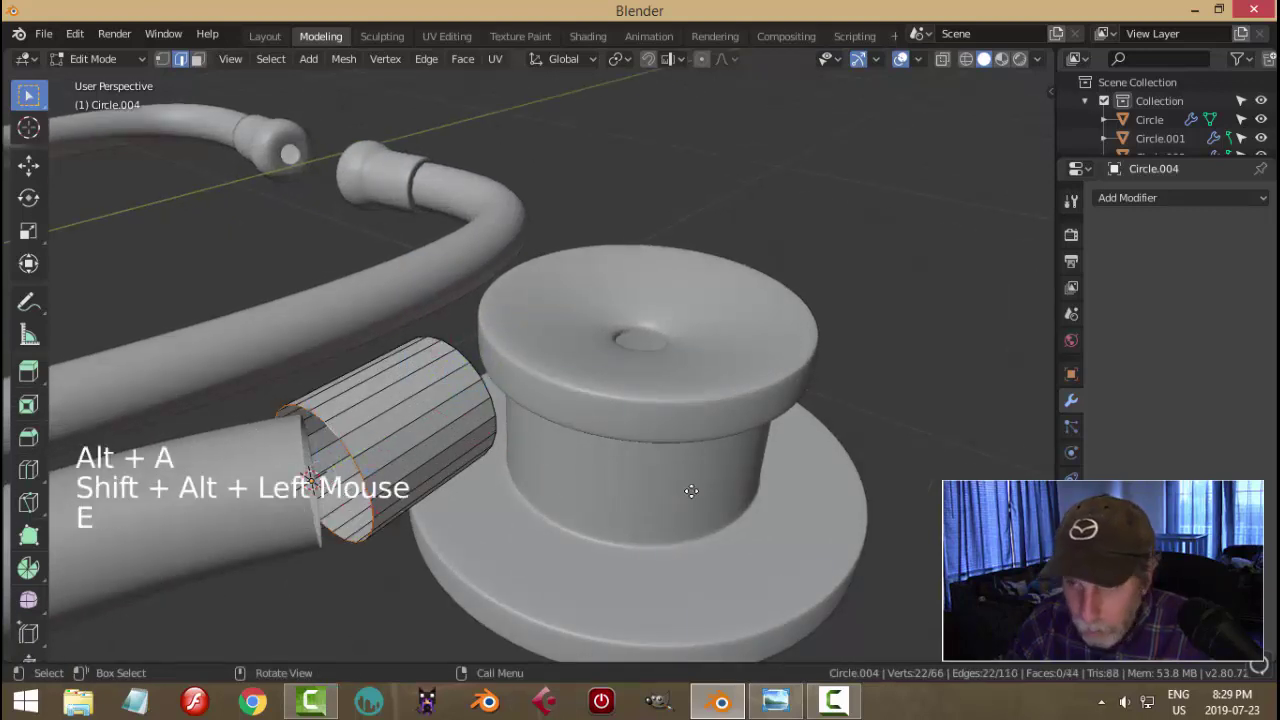
pyautogui.press('s')
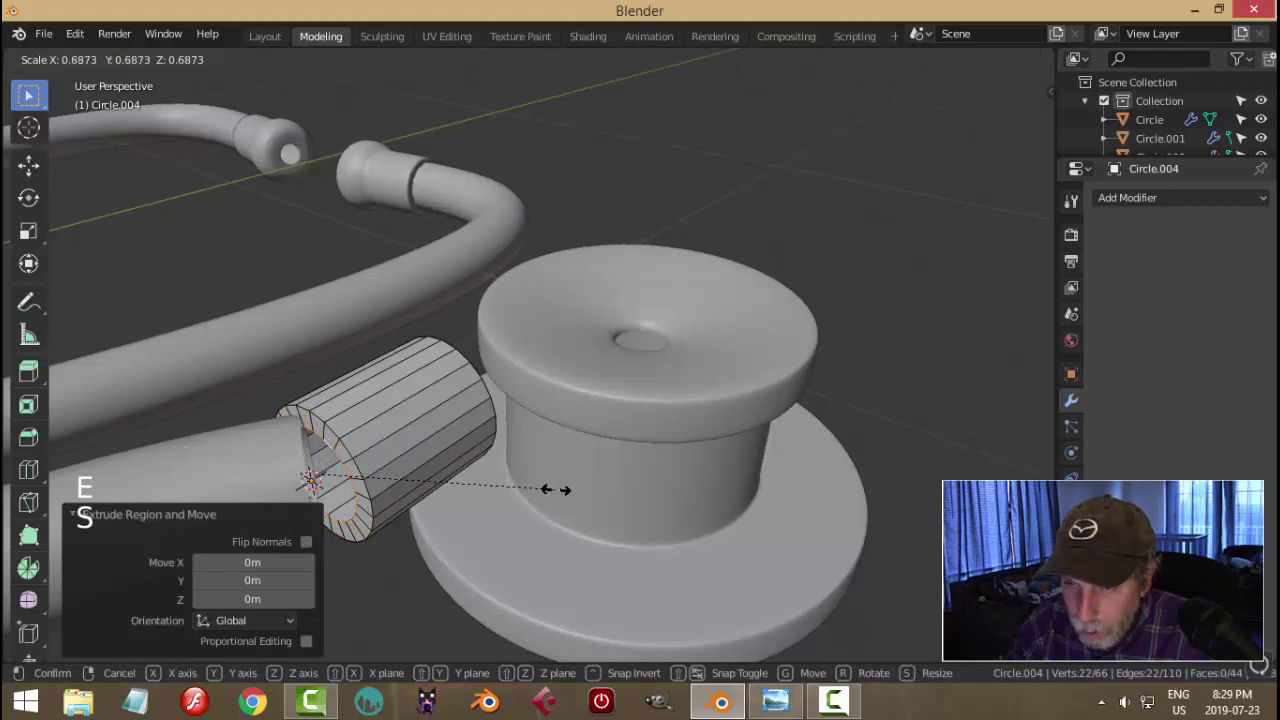
pyautogui.click(556, 489)
# - Bevel the outer edge loop of the sleeve's rim with a width of about 0.0079 m and 2 segments
pyautogui.press('a')
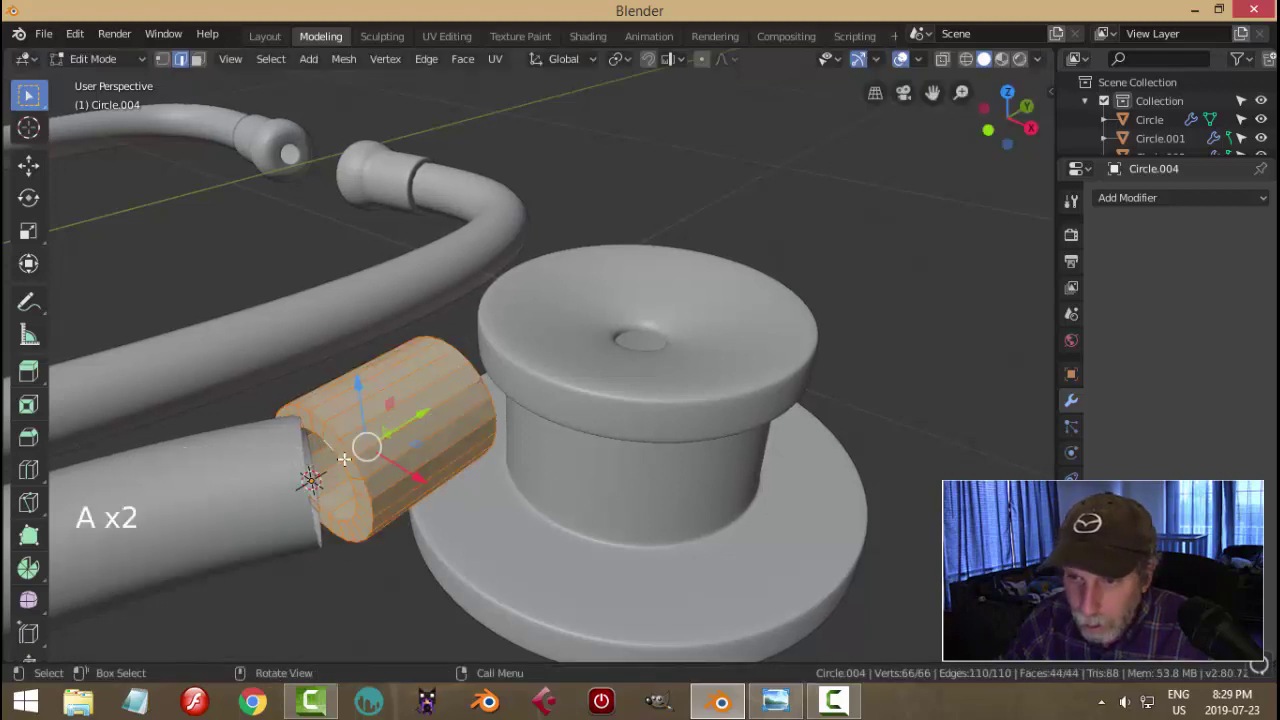
pyautogui.hotkey('alt', 'a')
pyautogui.keyDown('alt'); pyautogui.keyDown('shift'); pyautogui.click(335, 433); pyautogui.keyUp('shift'); pyautogui.keyUp('alt')
pyautogui.hotkey('ctrl', 'b')
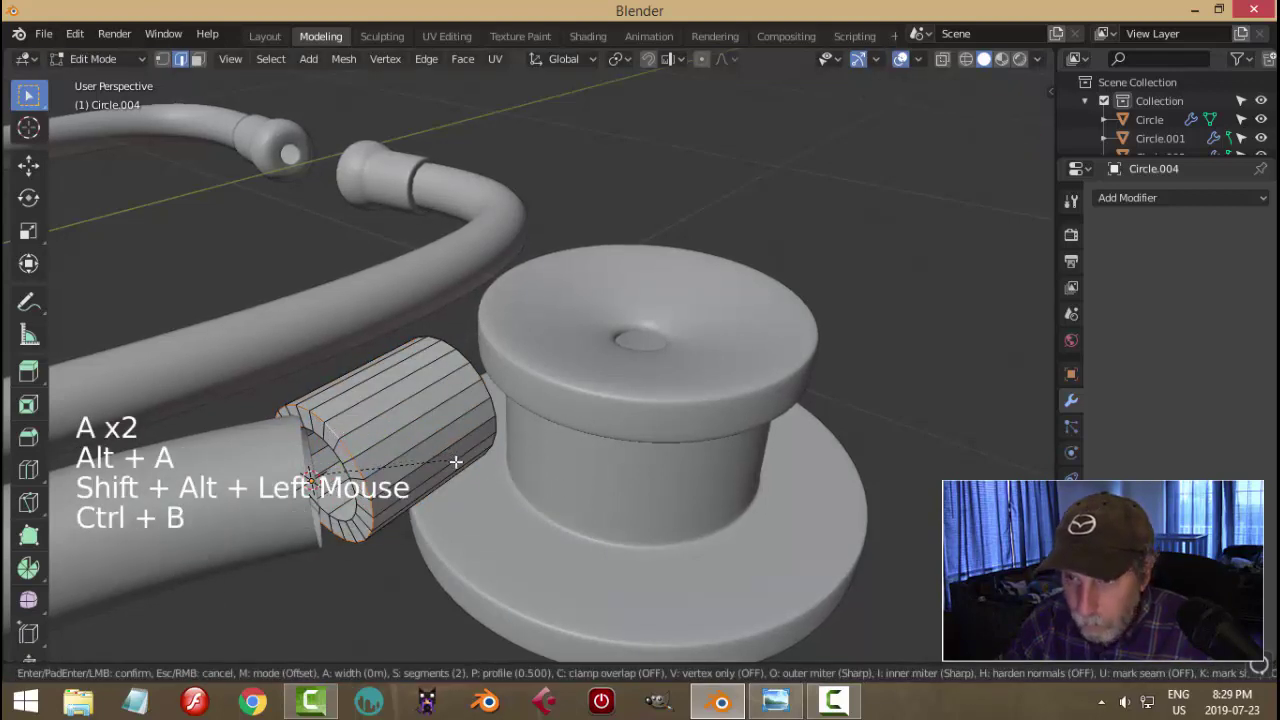
pyautogui.click(465, 469)
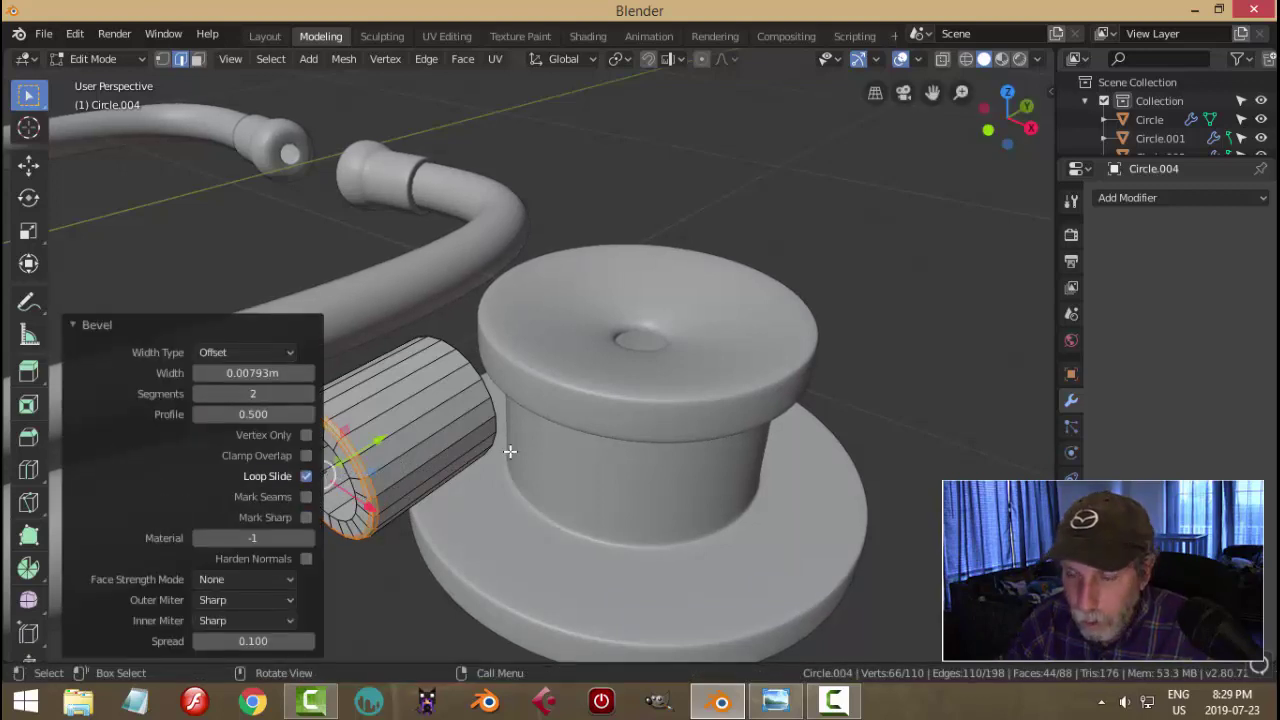
# - In Object Mode, add a Subdivision Surface modifier to the connector sleeve and shade it smooth
pyautogui.hotkey('alt', 'a')
pyautogui.press('Tab')
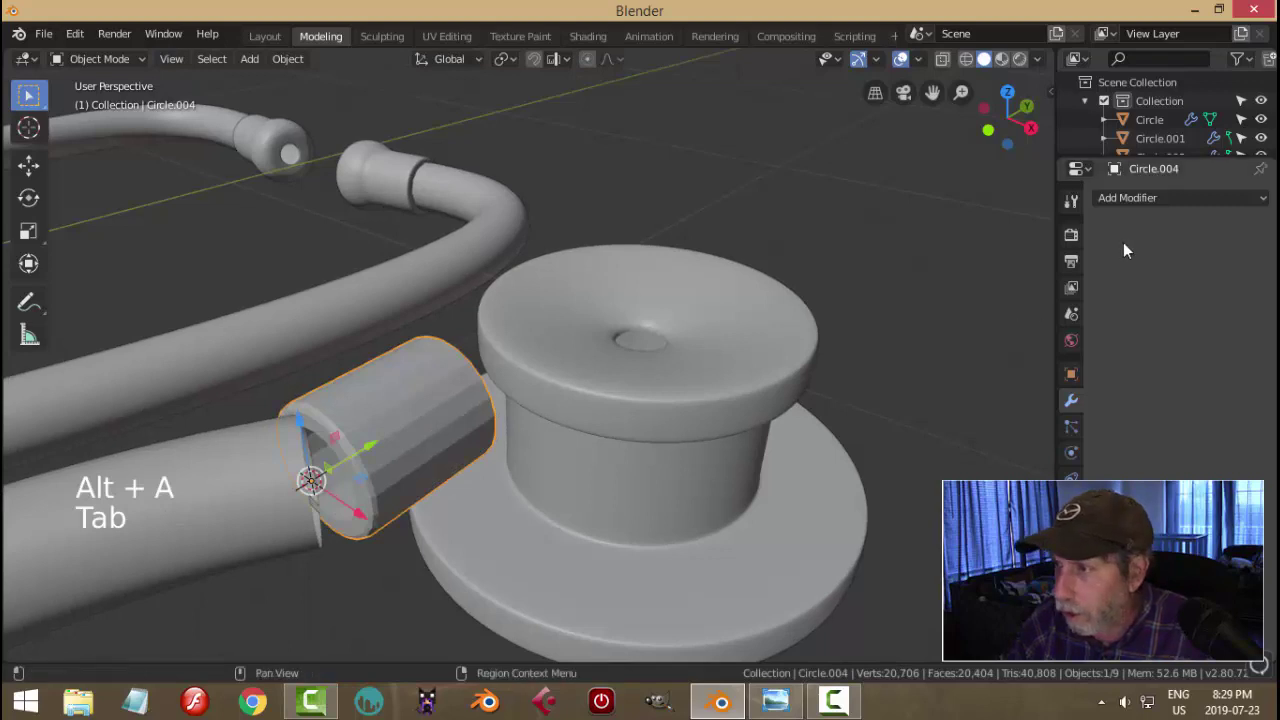
pyautogui.click(1132, 197)
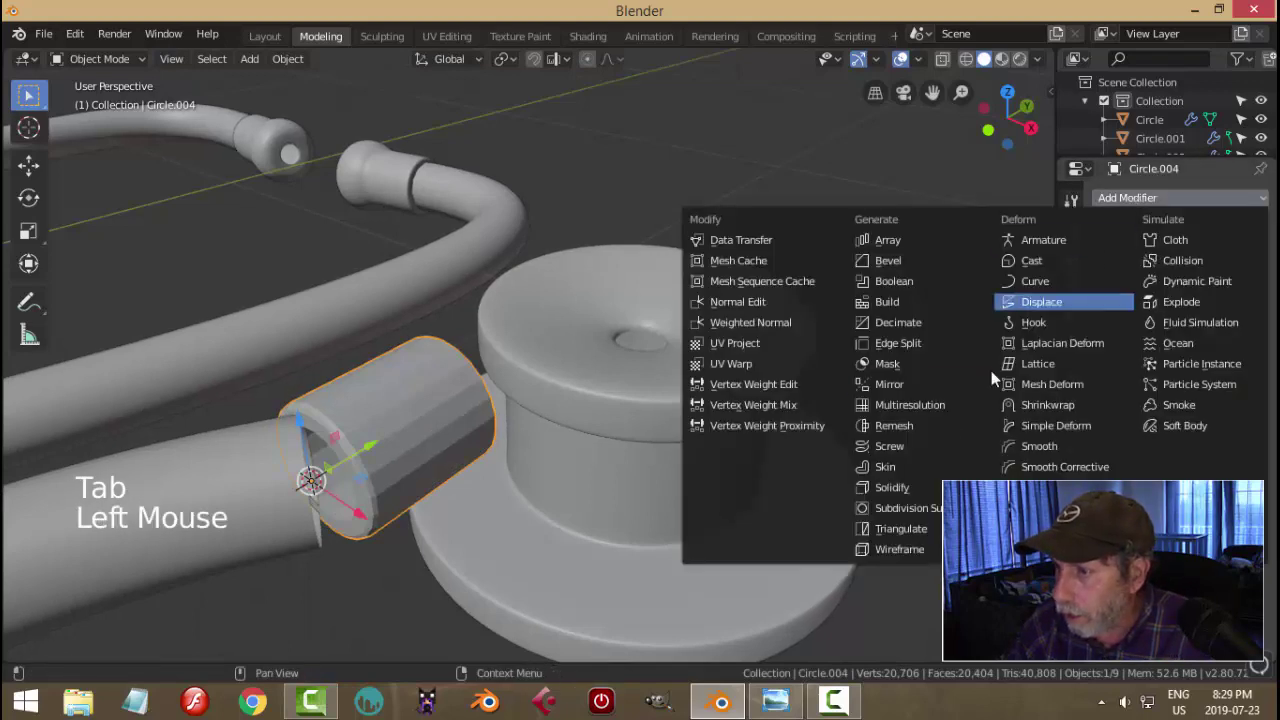
pyautogui.click(920, 507)
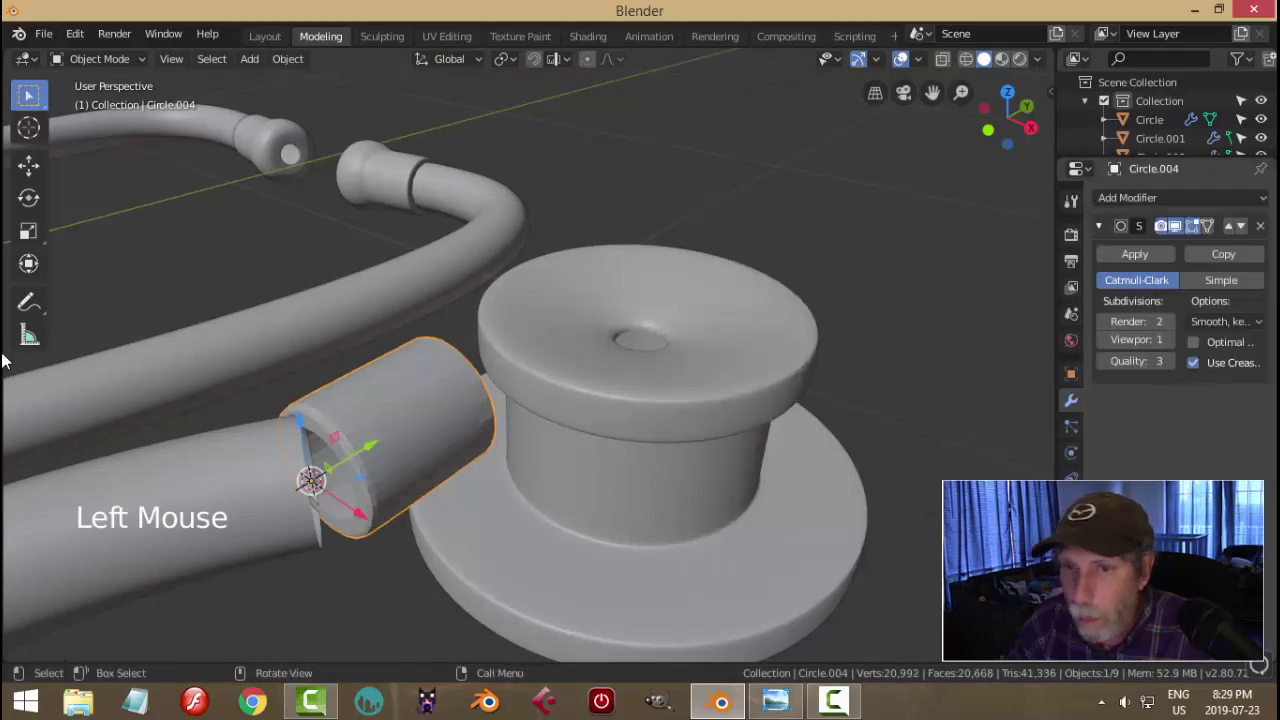
pyautogui.click(296, 63)
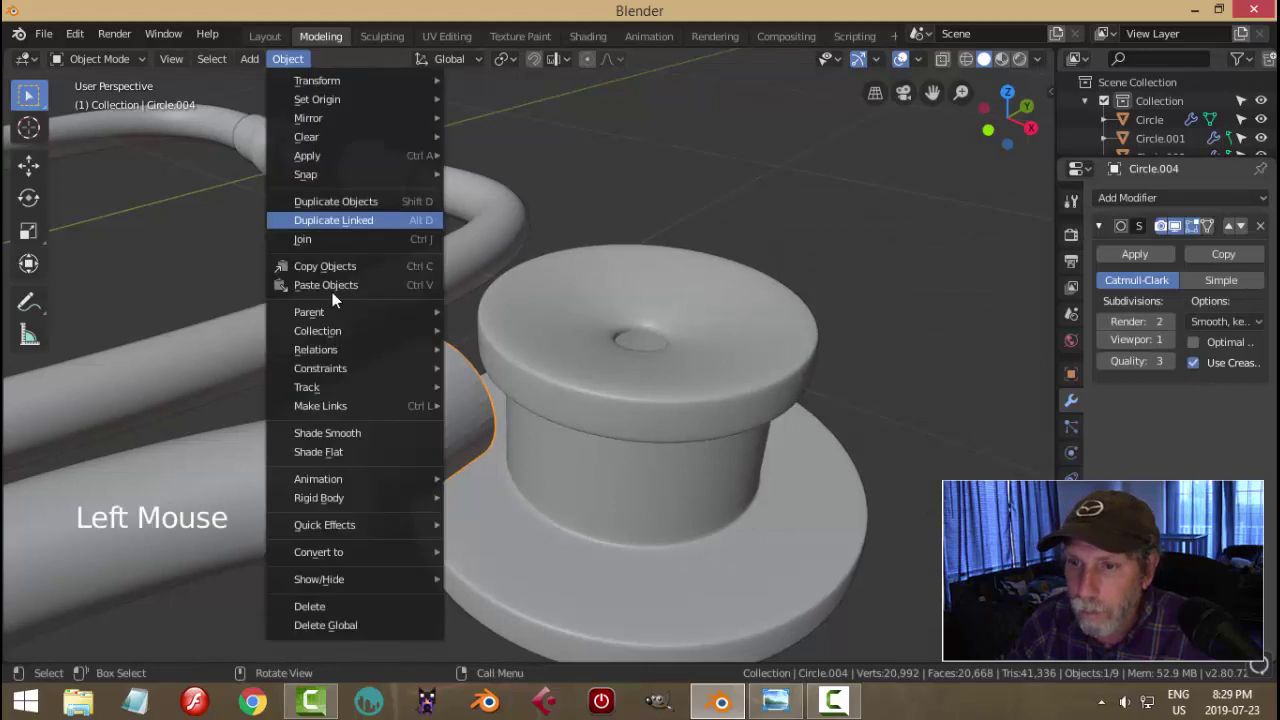
pyautogui.click(338, 433)
pyautogui.hotkey('alt', 'a')
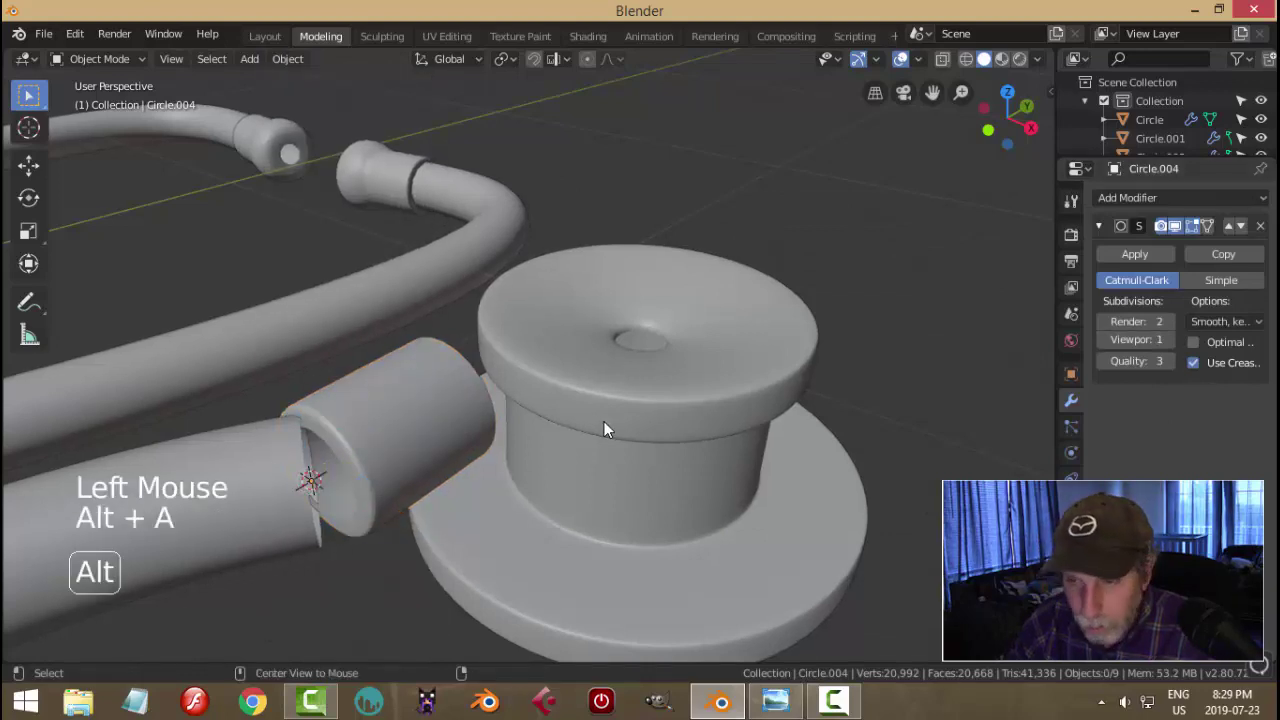
# - In the top view, rotate the connector sleeve about -34.8° around Z to match the angle of the tube's end
pyautogui.click(460, 430)
pyautogui.moveTo(474, 432); pyautogui.dragTo(568, 374, button='middle')
pyautogui.press('KP_7')
pyautogui.scroll(2, 619, 413)
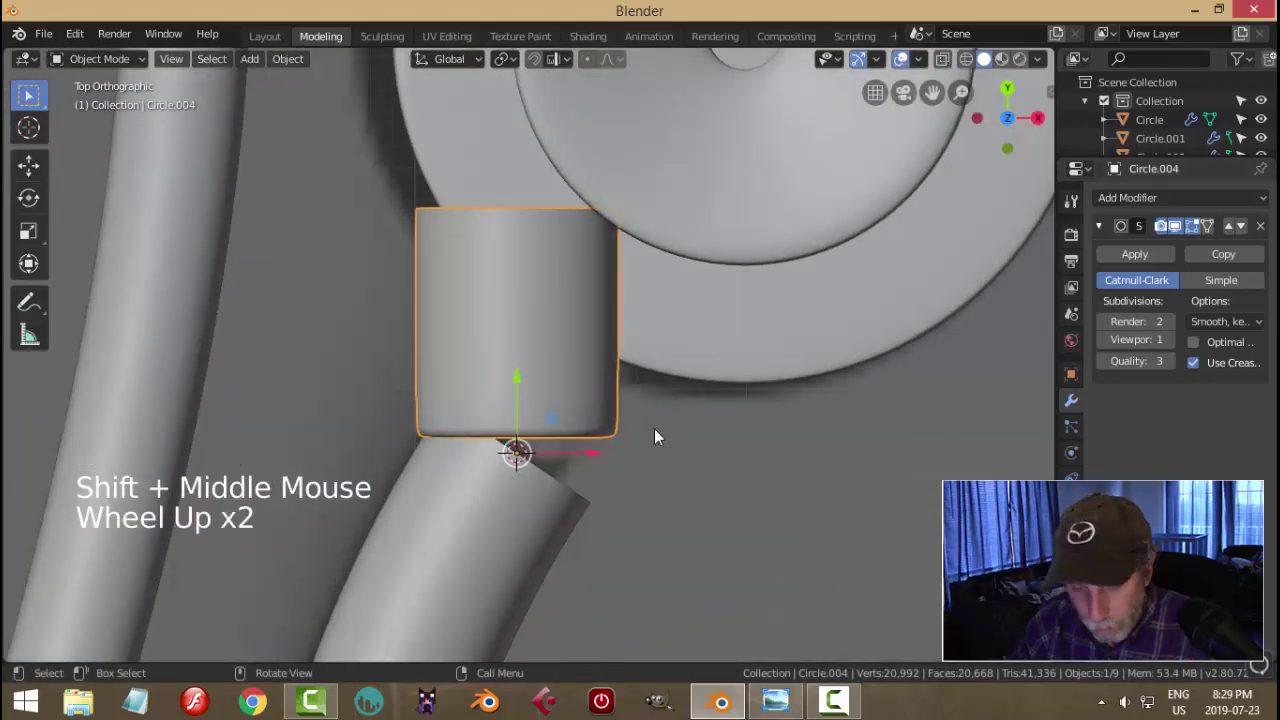
pyautogui.press('r')
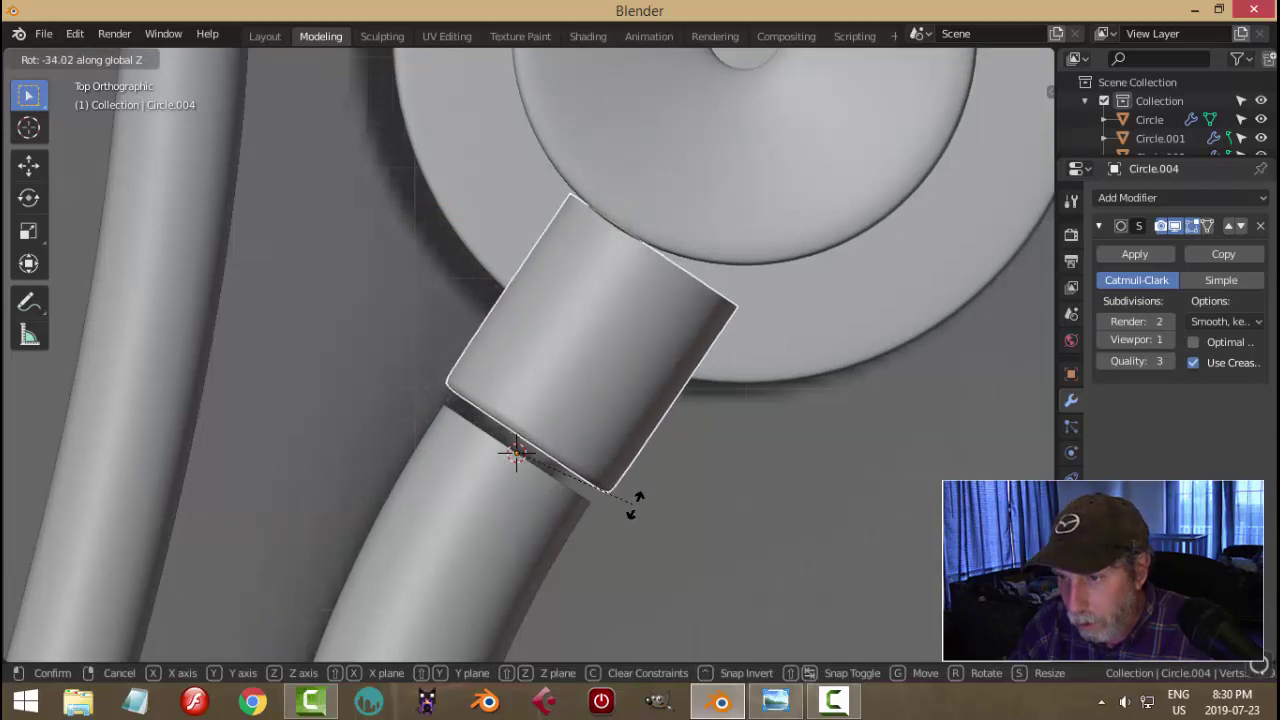
pyautogui.click(632, 504)
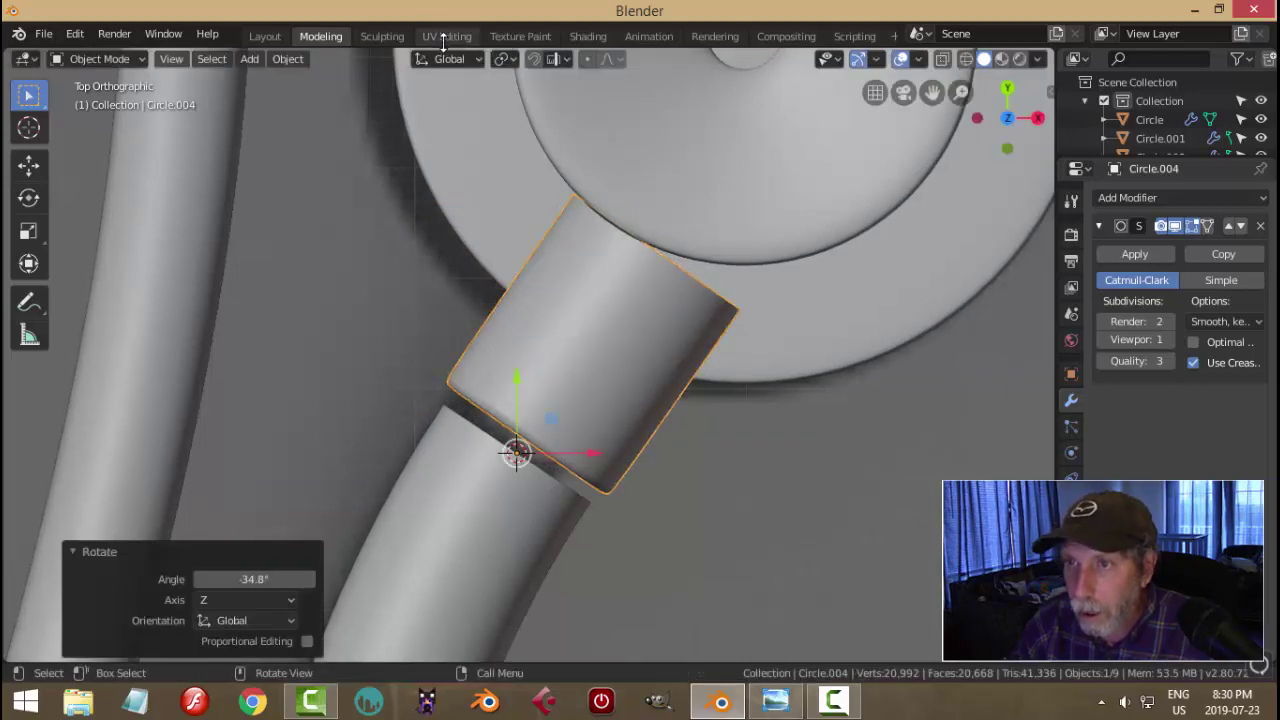
# - Switch the transform orientation to Normal and slide the connector sleeve along its own axis onto the tube's end
pyautogui.click(453, 71)
pyautogui.click(451, 62)
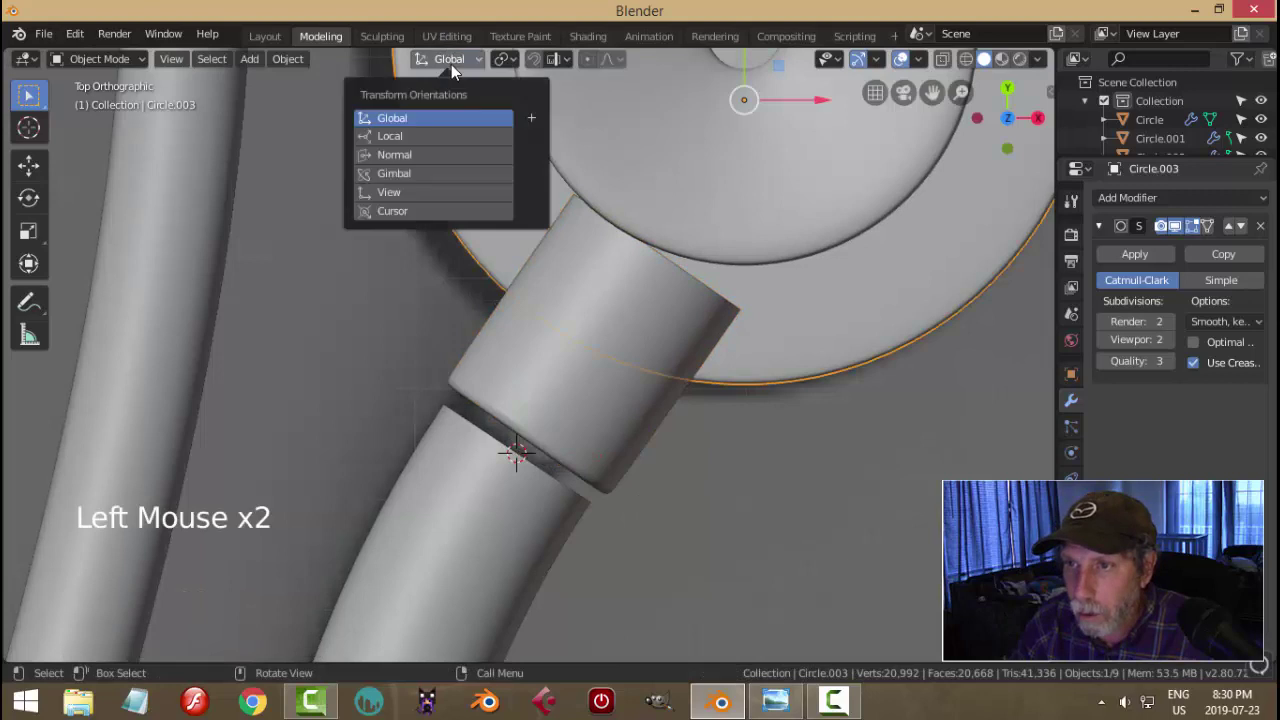
pyautogui.click(395, 155)
pyautogui.click(540, 356)
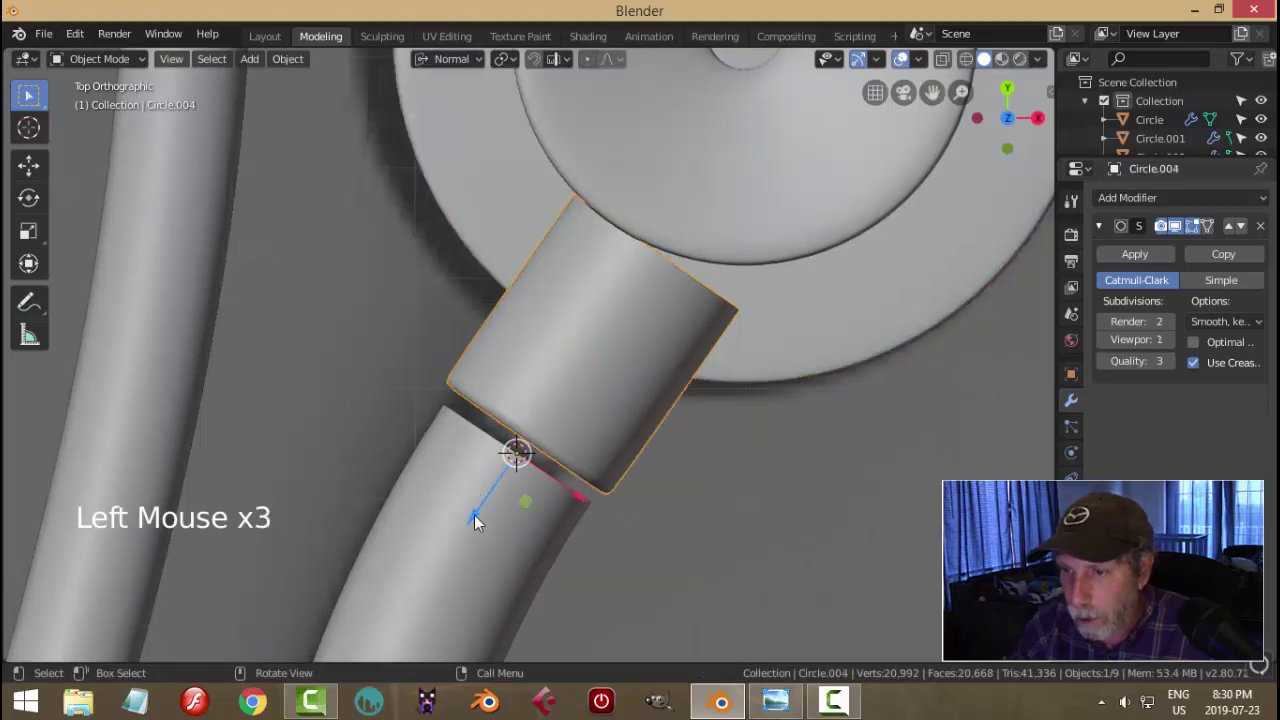
pyautogui.moveTo(474, 515); pyautogui.dragTo(443, 544)
# - In Edit Mode, move the sleeve's far edge loop 0.11 m along its normal X axis into the chest piece's neck, and return to Object Mode
pyautogui.moveTo(443, 544); pyautogui.dragTo(572, 304, button='middle')
pyautogui.press('Tab')
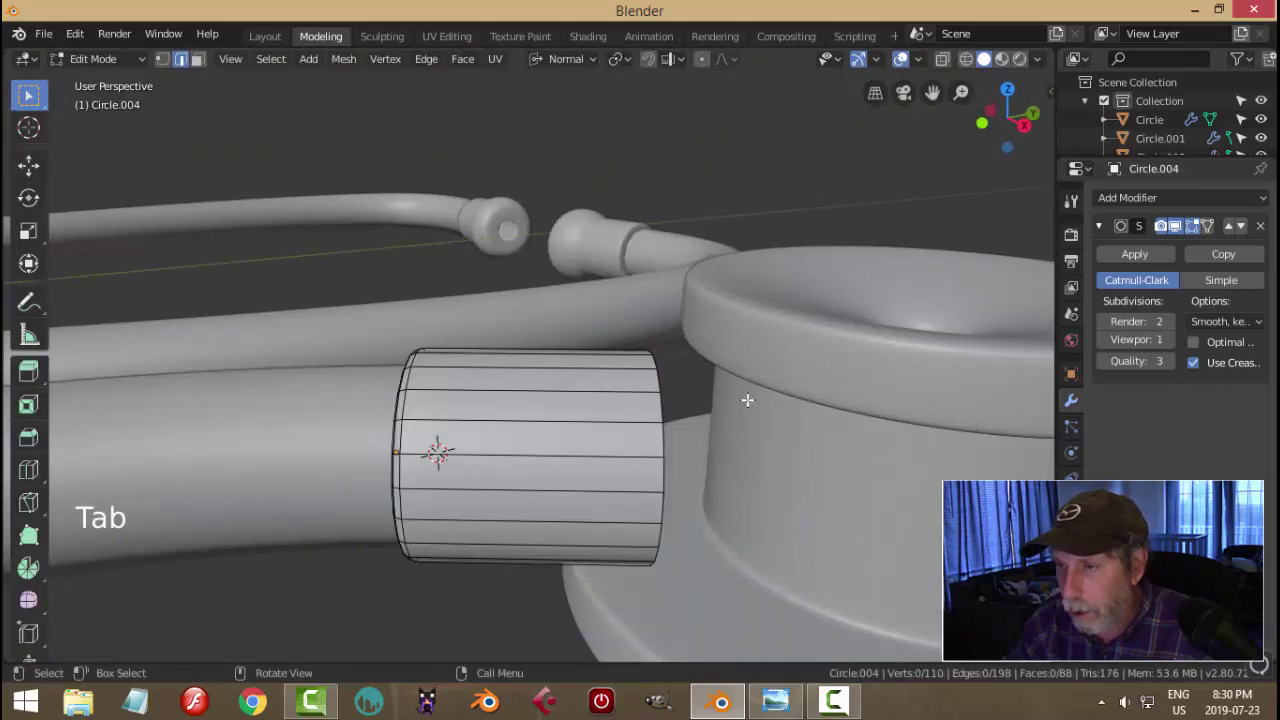
pyautogui.keyDown('alt'); pyautogui.keyDown('shift'); pyautogui.click(664, 404); pyautogui.keyUp('shift'); pyautogui.keyUp('alt')
pyautogui.scroll(-2, 690, 427)
pyautogui.moveTo(690, 427); pyautogui.dragTo(795, 425)
pyautogui.scroll(-2, 810, 420)
pyautogui.scroll(-1, 810, 420)
pyautogui.moveTo(810, 420); pyautogui.dragTo(795, 394, button='middle')
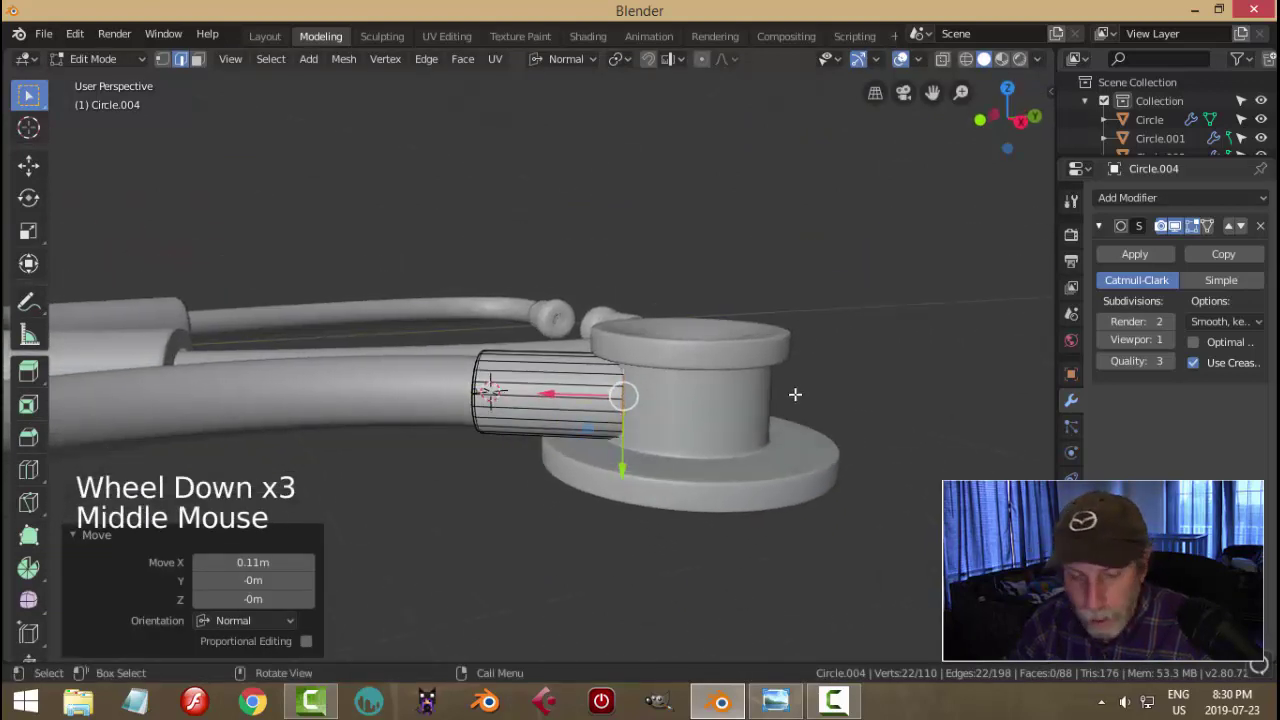
pyautogui.hotkey('alt', 'a')
pyautogui.press('Tab')
# - Set the transform orientation back to Global and scale the chest piece by 1.094 along Z
pyautogui.click(454, 58)
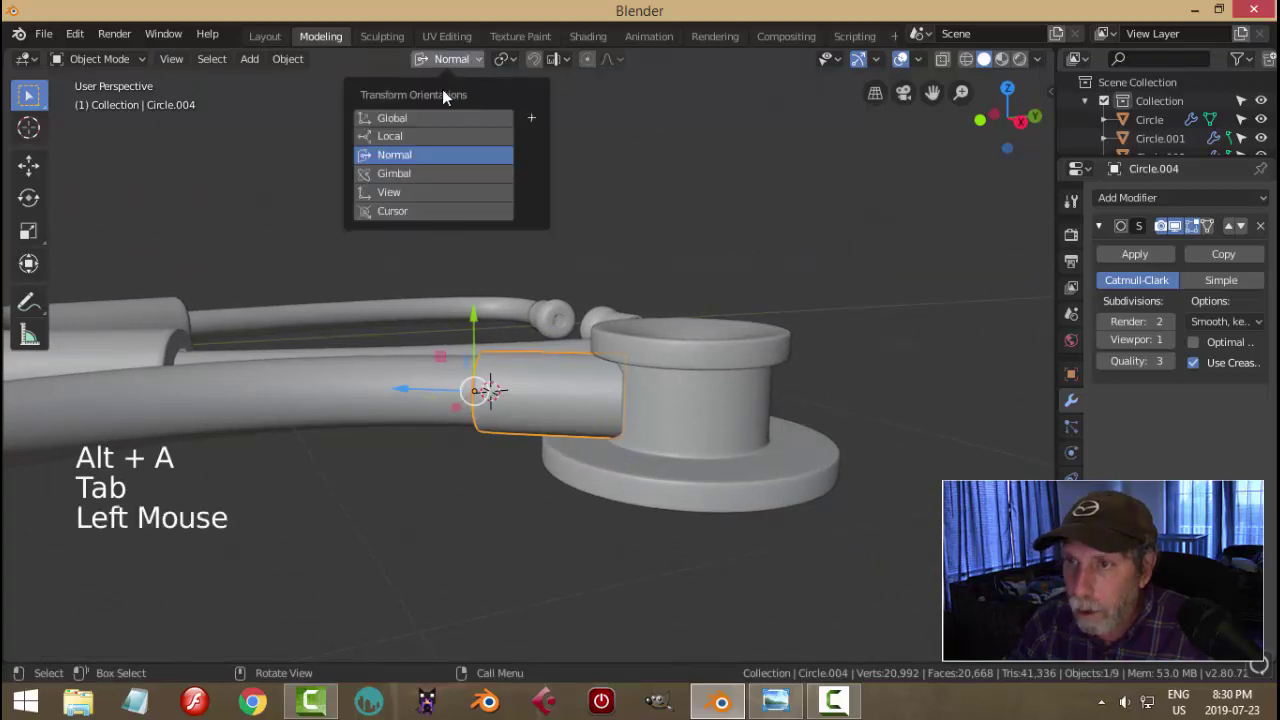
pyautogui.click(434, 114)
pyautogui.click(727, 392)
pyautogui.scroll(-2, 789, 400)
pyautogui.moveTo(789, 394); pyautogui.dragTo(767, 381, button='middle')
pyautogui.press('s')
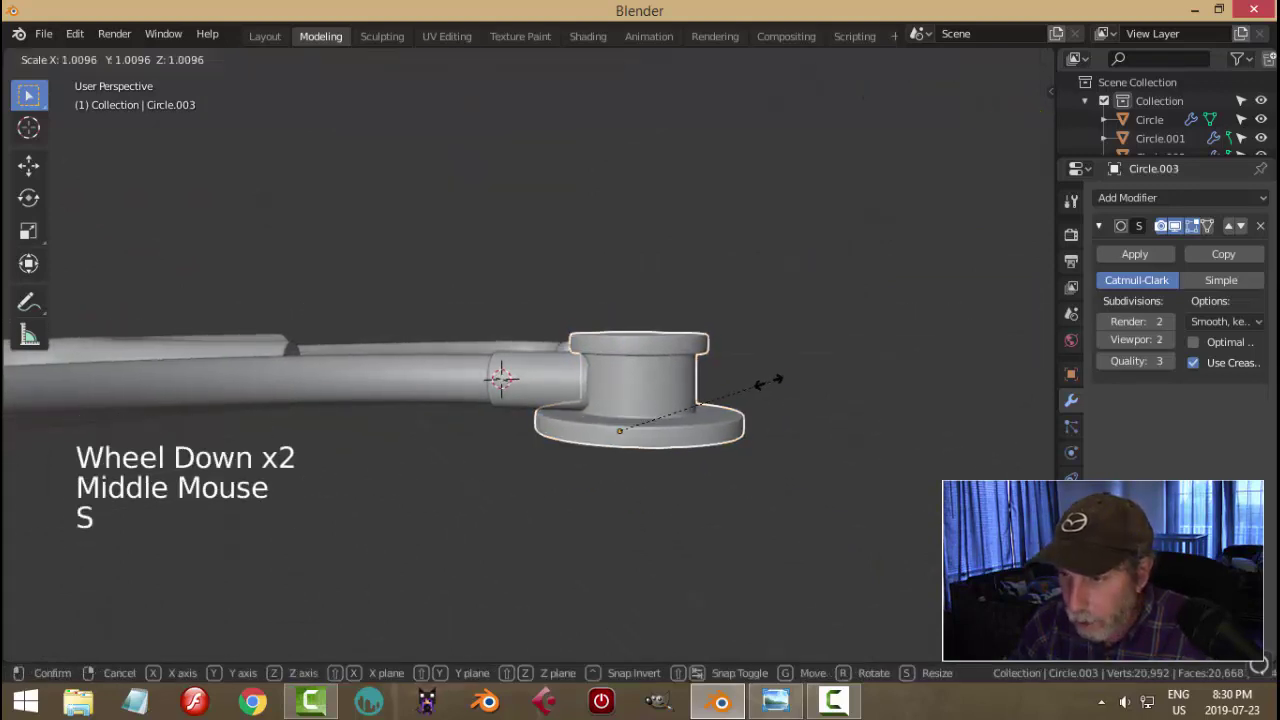
pyautogui.press('Escape')
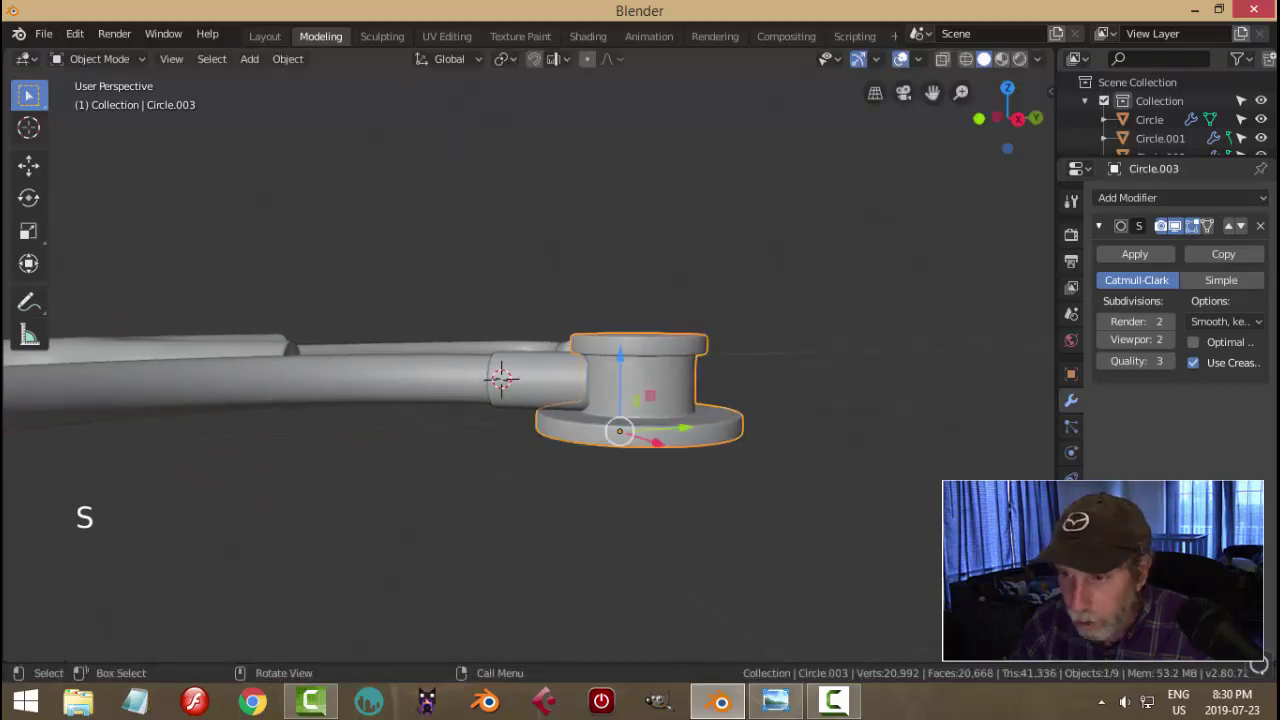
pyautogui.press('s')
pyautogui.press('z')
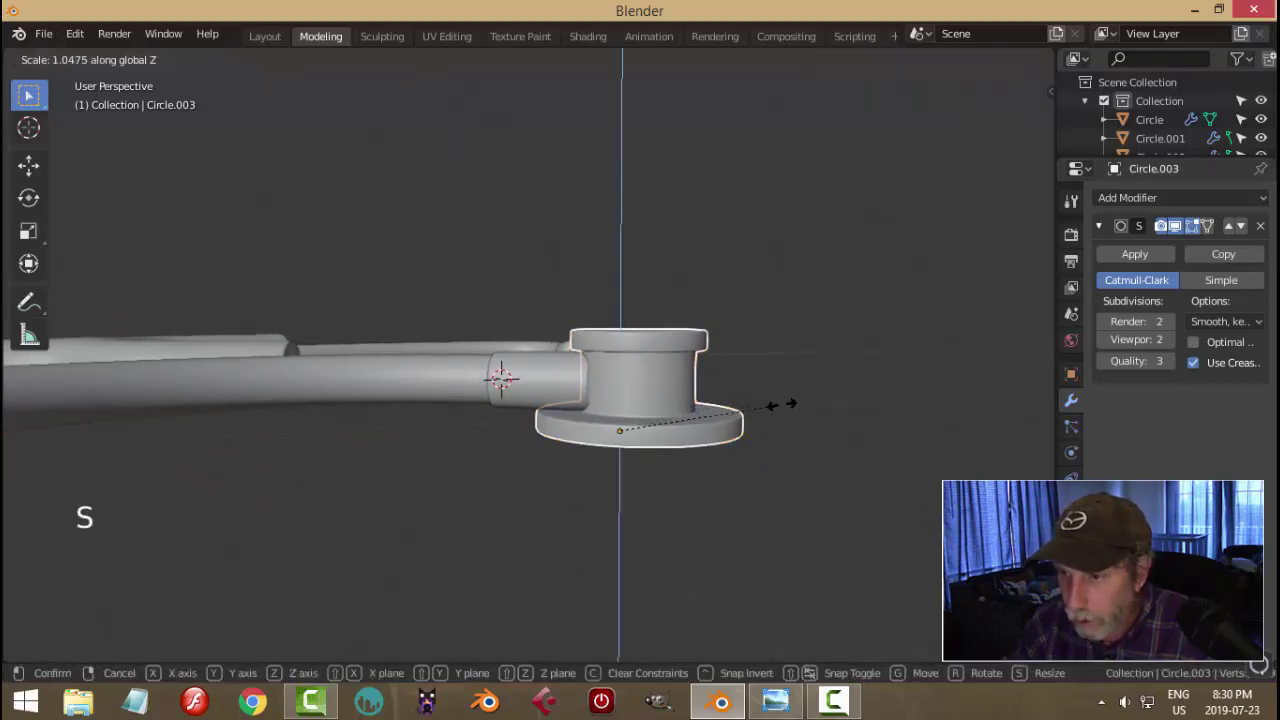
pyautogui.click(792, 433)
# - In the right orthographic view, move the chest piece down 0.00528 m along Z to recentre its neck on the connector
pyautogui.press('KP_3')
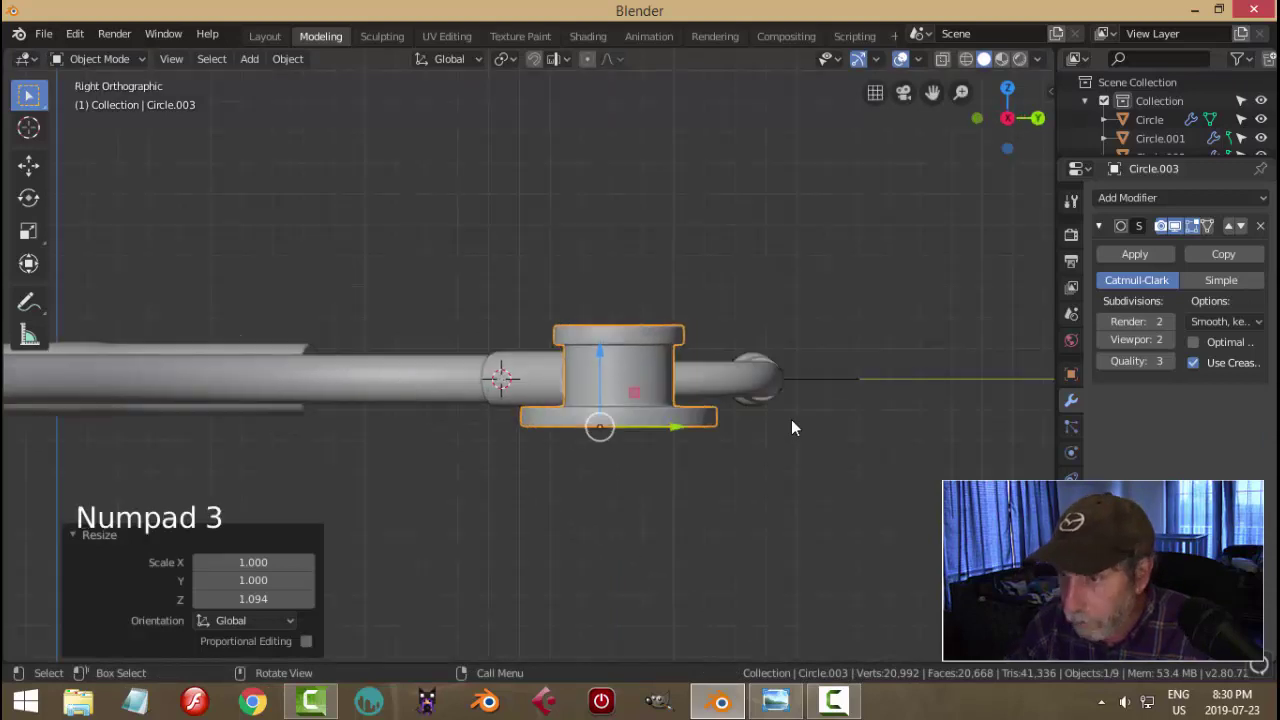
pyautogui.scroll(3, 791, 428)
pyautogui.moveTo(653, 402); pyautogui.dragTo(647, 402)
pyautogui.moveTo(647, 402); pyautogui.dragTo(751, 451, button='middle')
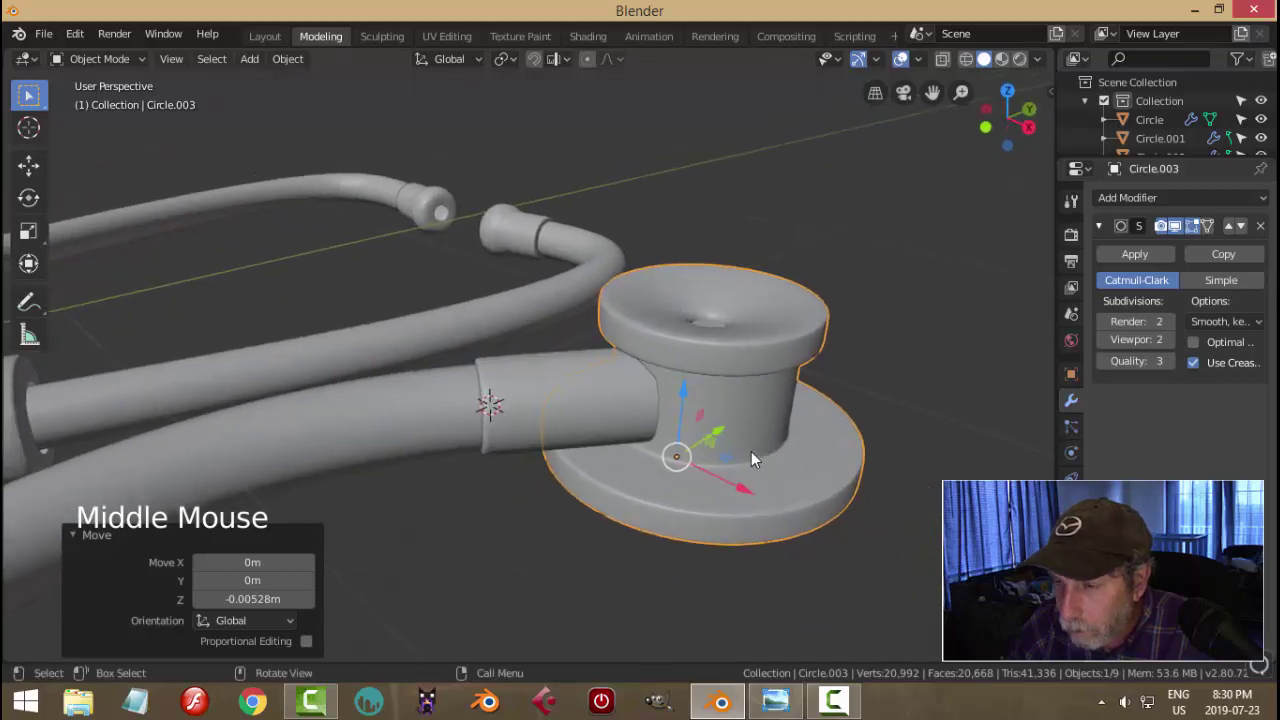
# - In the top orthographic view, move the chest piece -0.0106 m in X and -0.0176 m in Y toward the connector sleeve, then deselect everything
pyautogui.press('KP_7')
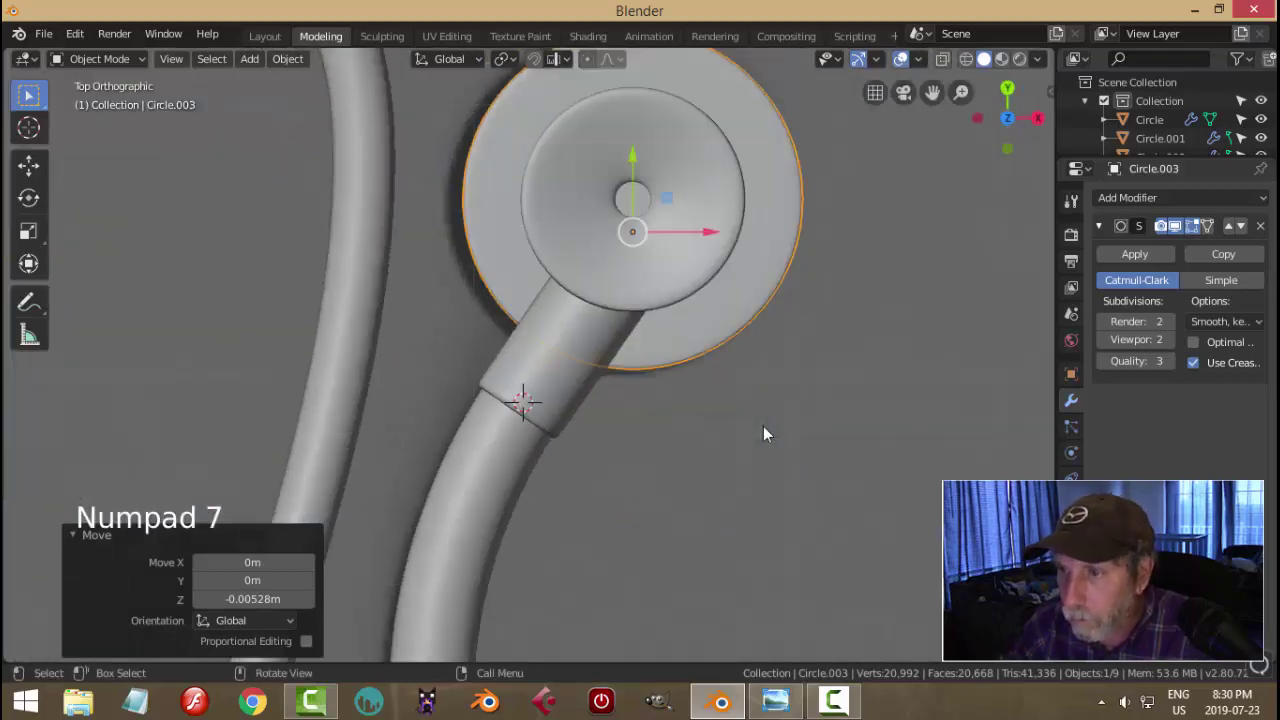
pyautogui.press('g')
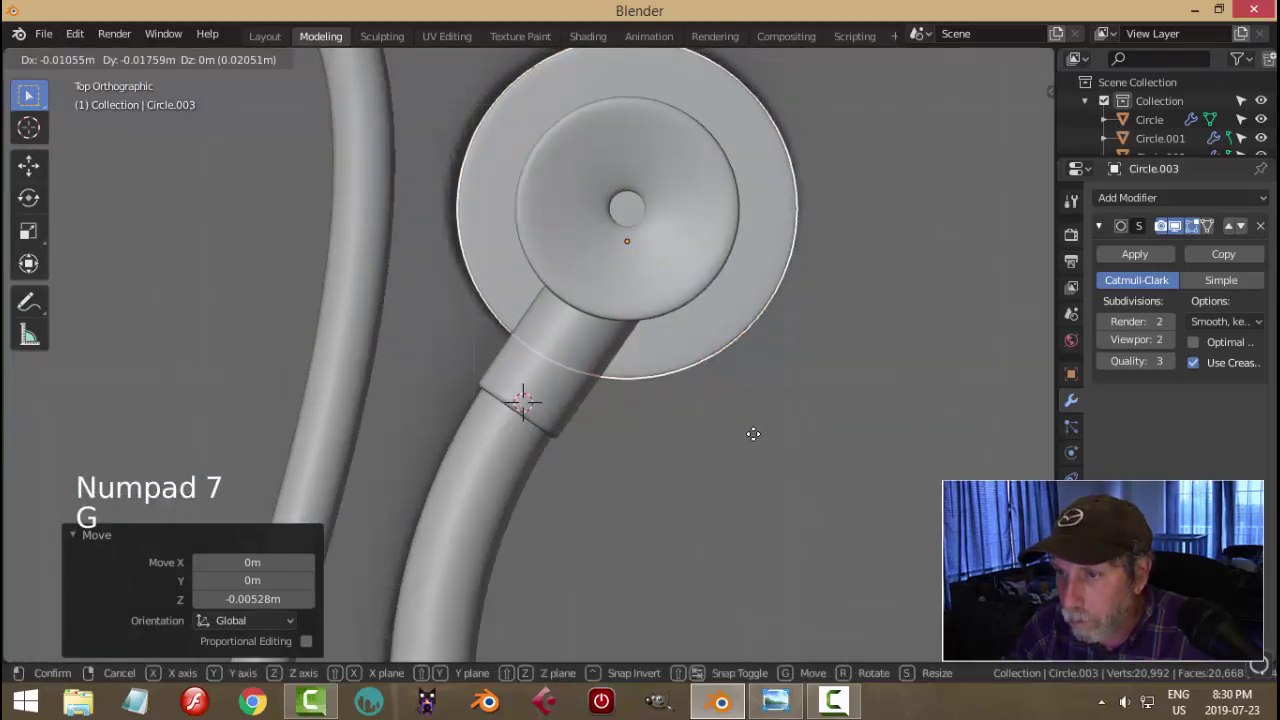
pyautogui.click(754, 437)
pyautogui.moveTo(757, 440); pyautogui.dragTo(719, 286, button='middle')
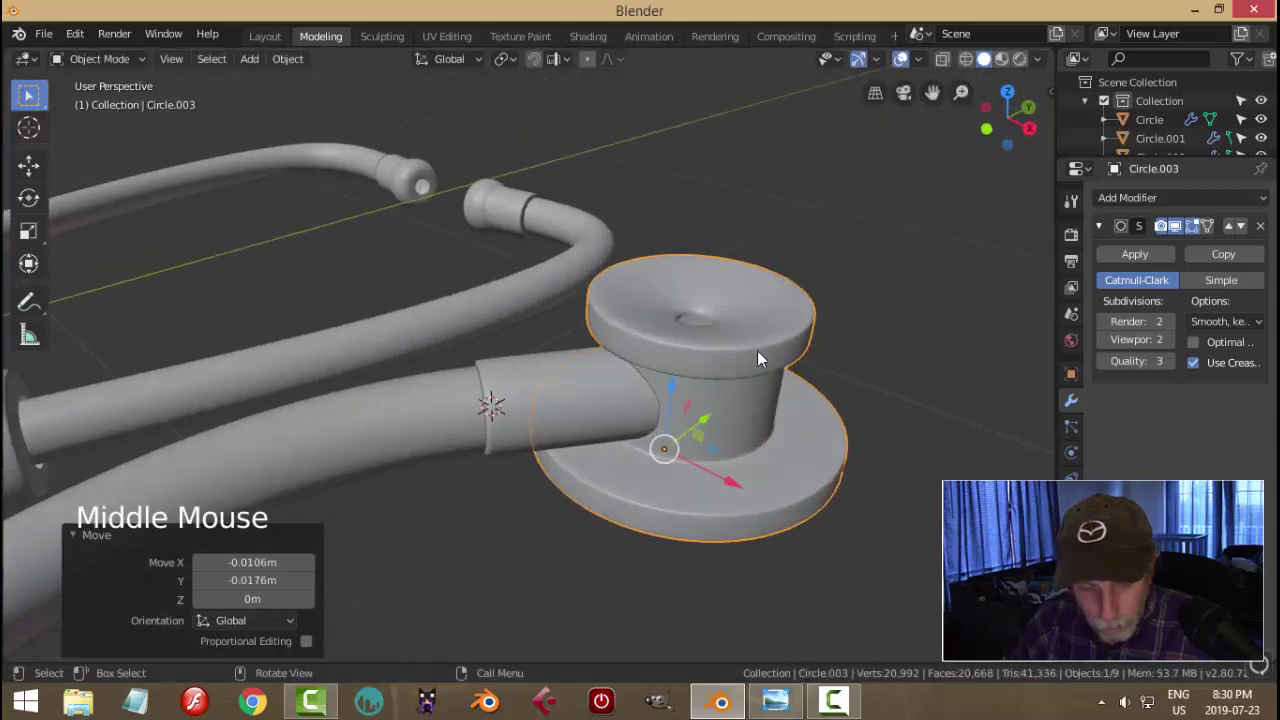
pyautogui.press('a')
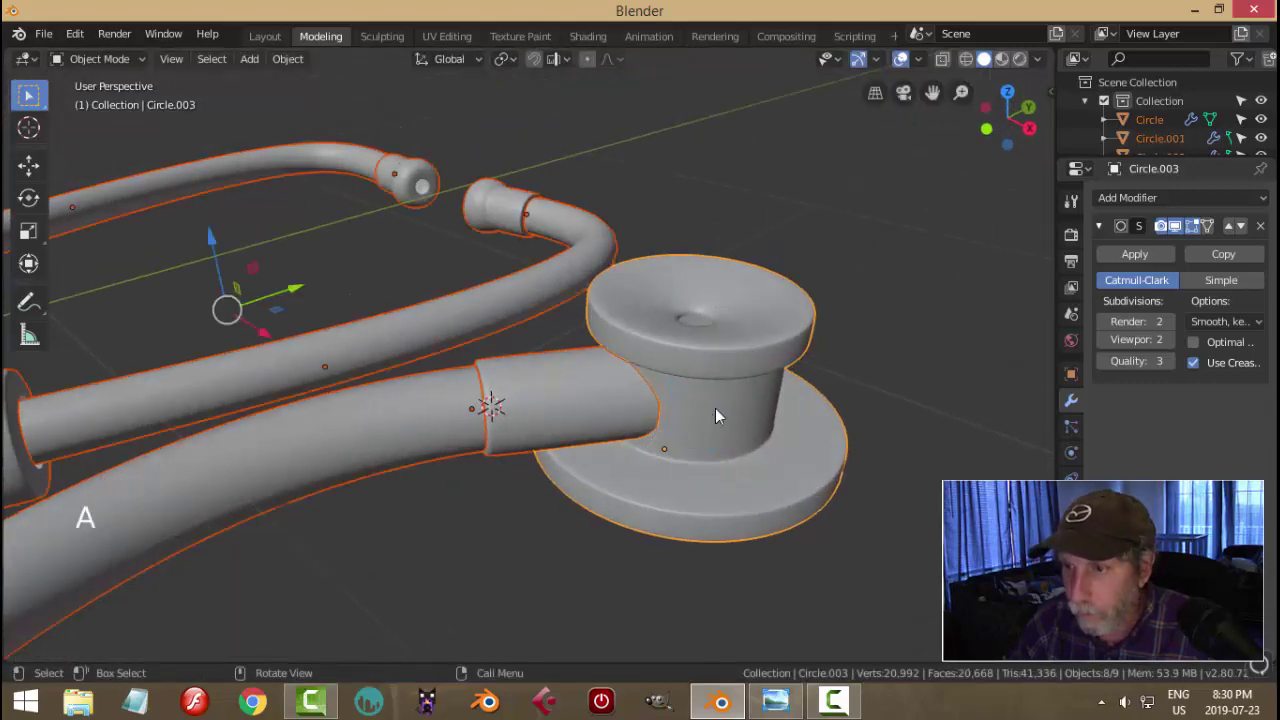
pyautogui.scroll(-2, 715, 408)
pyautogui.hotkey('alt', 'a')
pyautogui.moveTo(715, 408); pyautogui.dragTo(617, 322, button='middle')
pyautogui.scroll(-1, 712, 374)
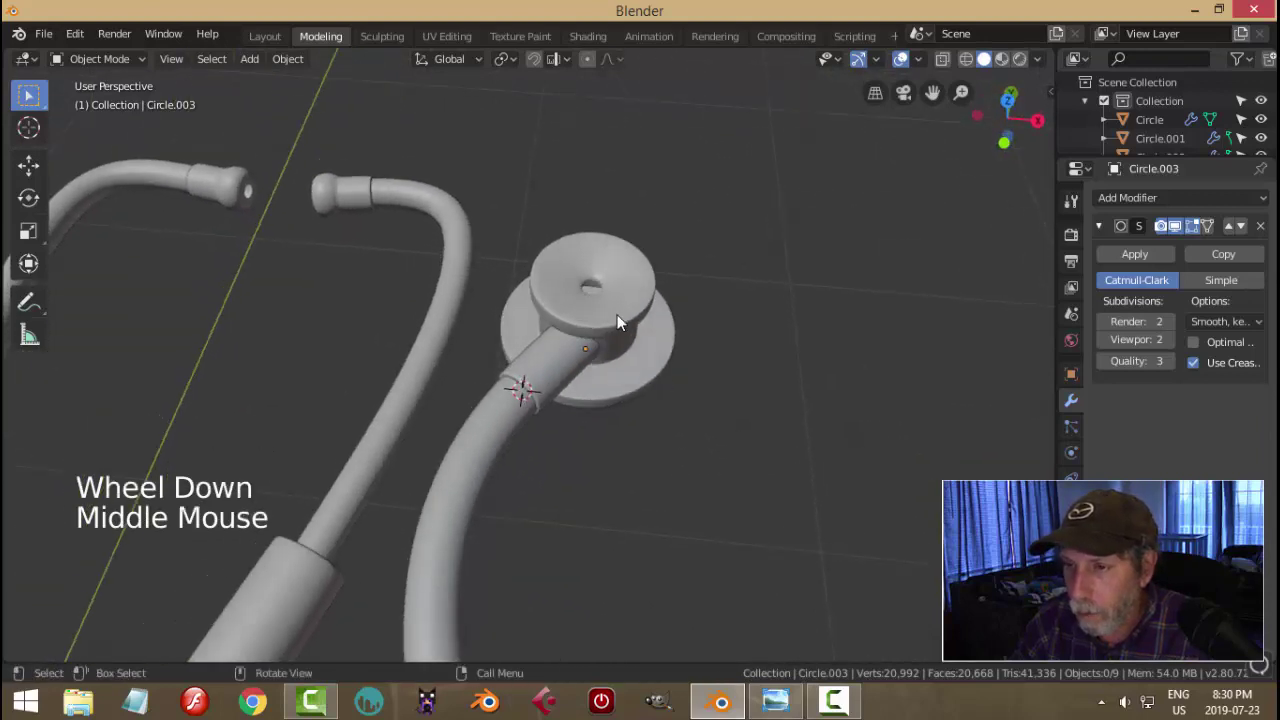
# - In the top view, move the chest piece 0.0456 m along X only, then deselect it
pyautogui.click(617, 320)
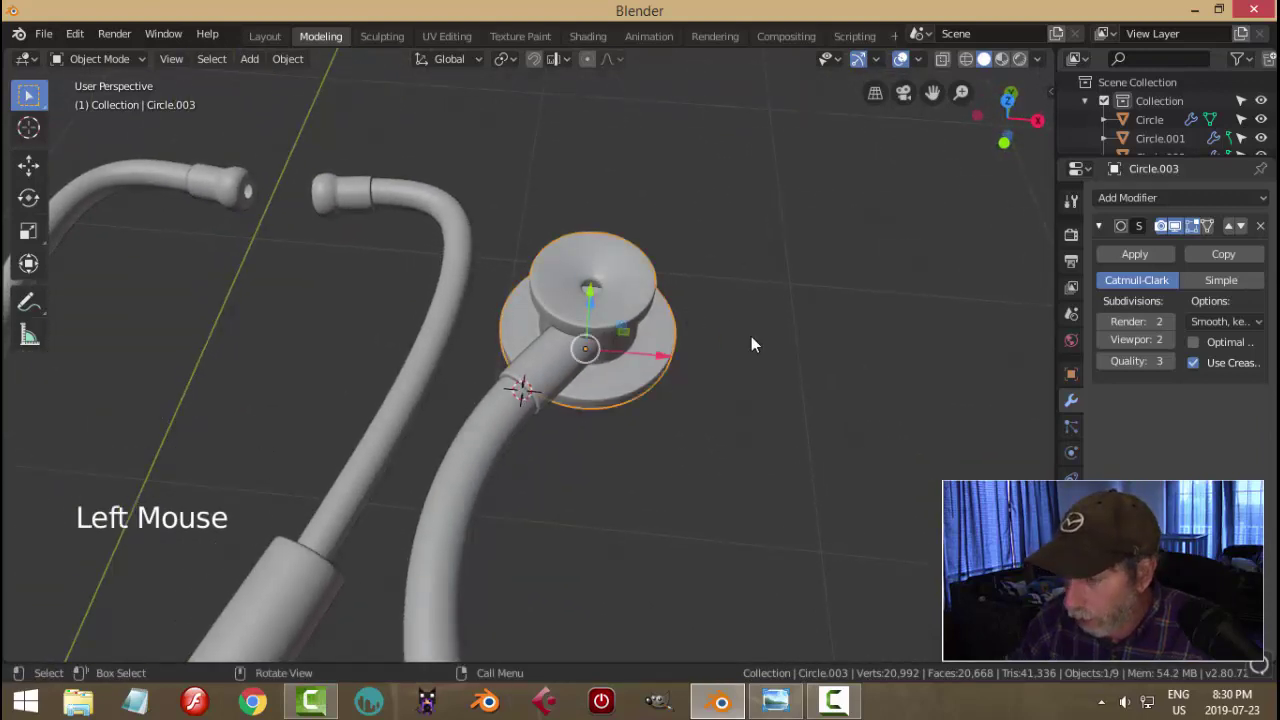
pyautogui.press('KP_7')
pyautogui.scroll(1, 751, 336)
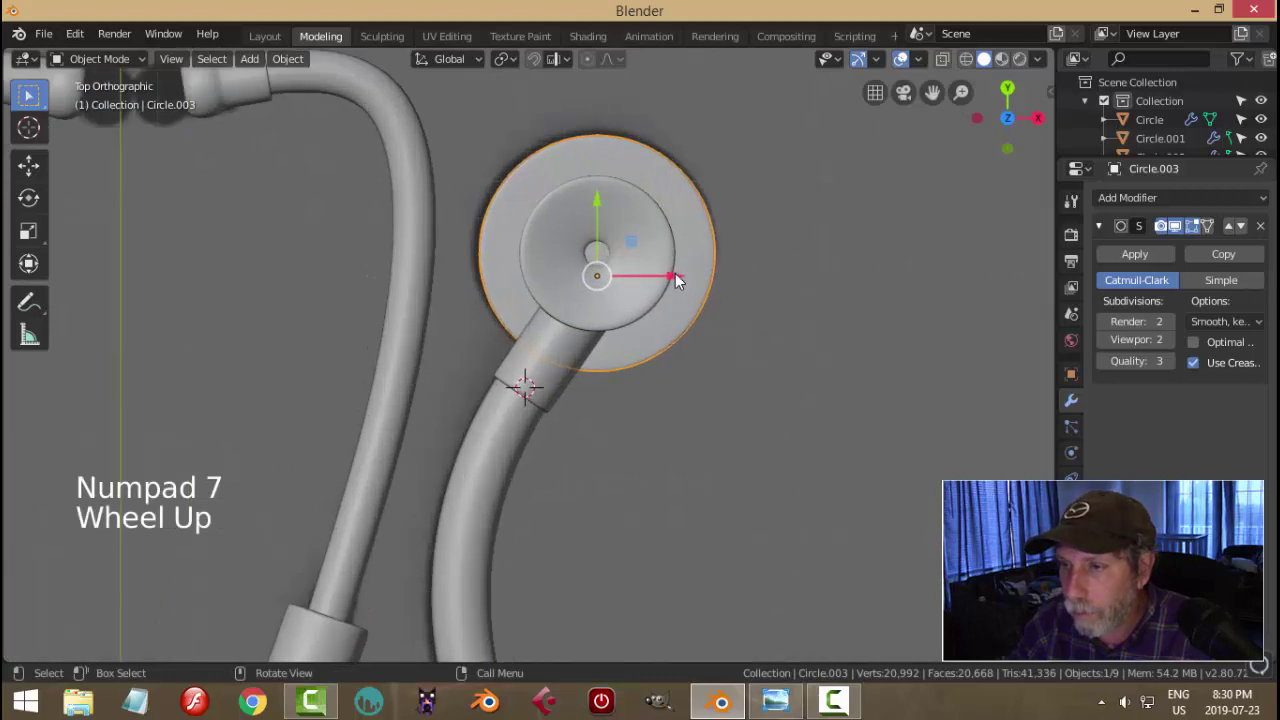
pyautogui.moveTo(675, 274); pyautogui.dragTo(691, 279)
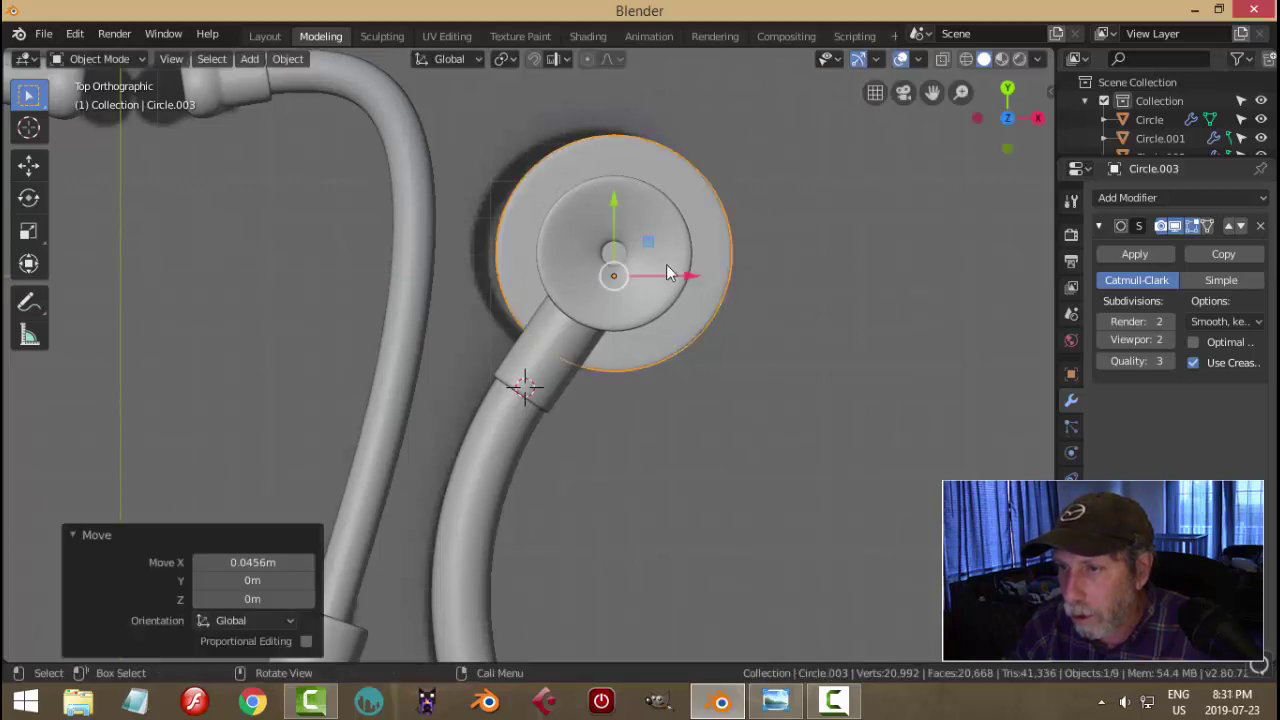
pyautogui.hotkey('alt', 'a')
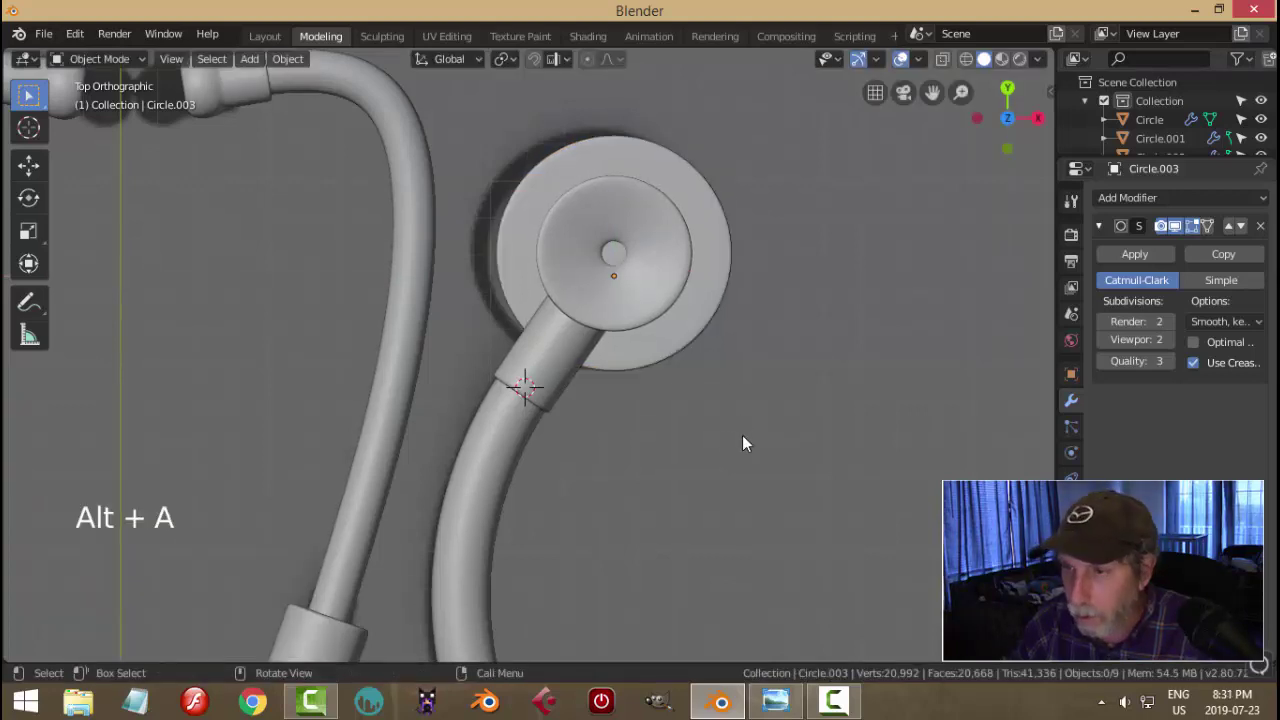
# - In Edit Mode, scale the connector sleeve's whole mesh down uniformly to about 0.93, then return to Object Mode and deselect it
pyautogui.moveTo(743, 437); pyautogui.dragTo(626, 266, button='middle')
pyautogui.scroll(-3, 671, 329)
pyautogui.moveTo(671, 329); pyautogui.dragTo(620, 345, button='middle')
pyautogui.scroll(4, 563, 383)
pyautogui.scroll(2, 572, 398)
pyautogui.click(585, 400)
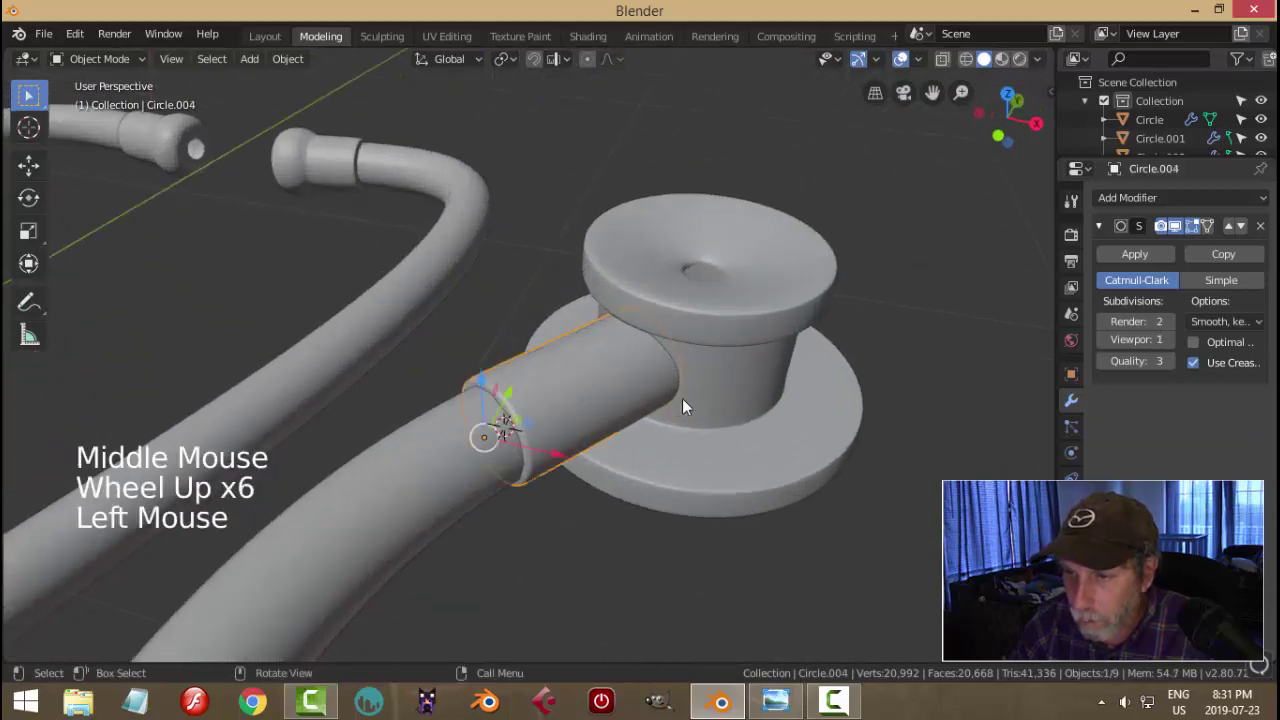
pyautogui.moveTo(680, 406); pyautogui.dragTo(720, 370, button='middle')
pyautogui.press('Tab')
pyautogui.press('a')
pyautogui.press('s')
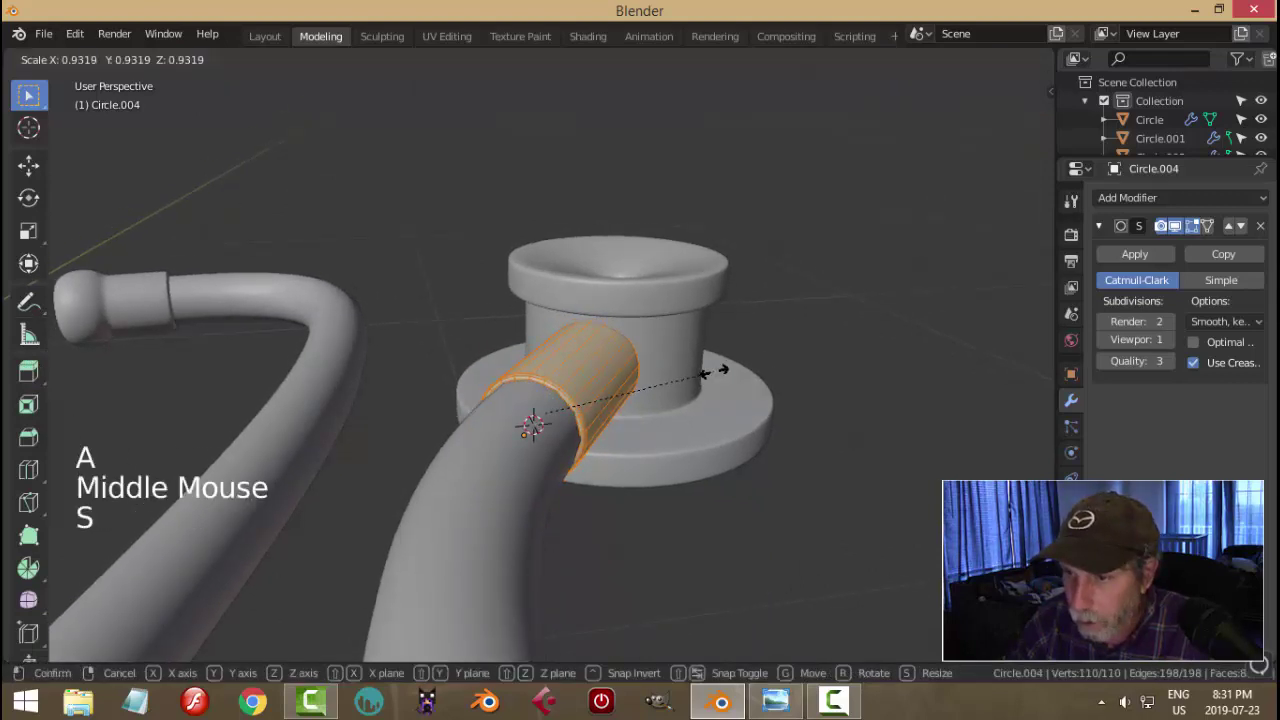
pyautogui.click(705, 372)
pyautogui.press('Tab')
pyautogui.hotkey('alt', 'a')
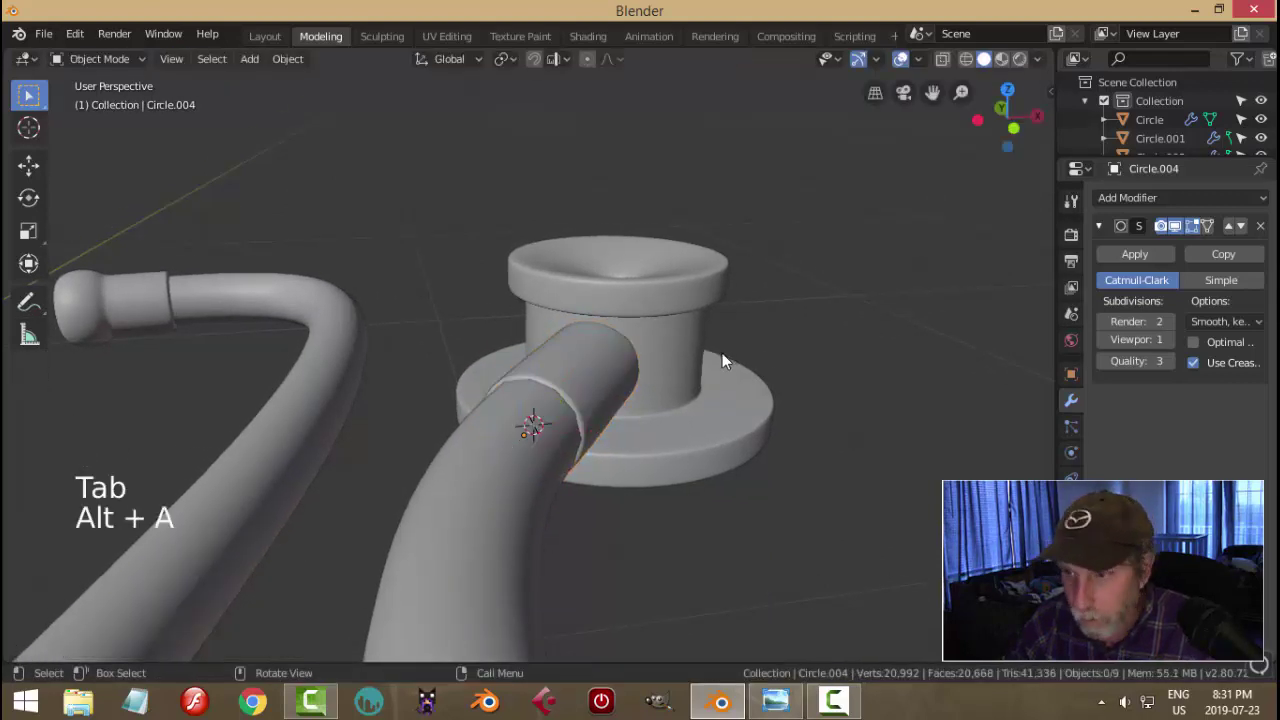
# - Set the bevel depth of the long NurbsPath tube to 0.07 m, then deselect it
pyautogui.scroll(-4, 722, 353)
pyautogui.moveTo(722, 353); pyautogui.dragTo(598, 400, button='middle')
pyautogui.scroll(-6, 589, 396)
pyautogui.click(491, 403)
pyautogui.scroll(3, 600, 415)
pyautogui.moveTo(598, 400); pyautogui.dragTo(599, 350, button='middle')
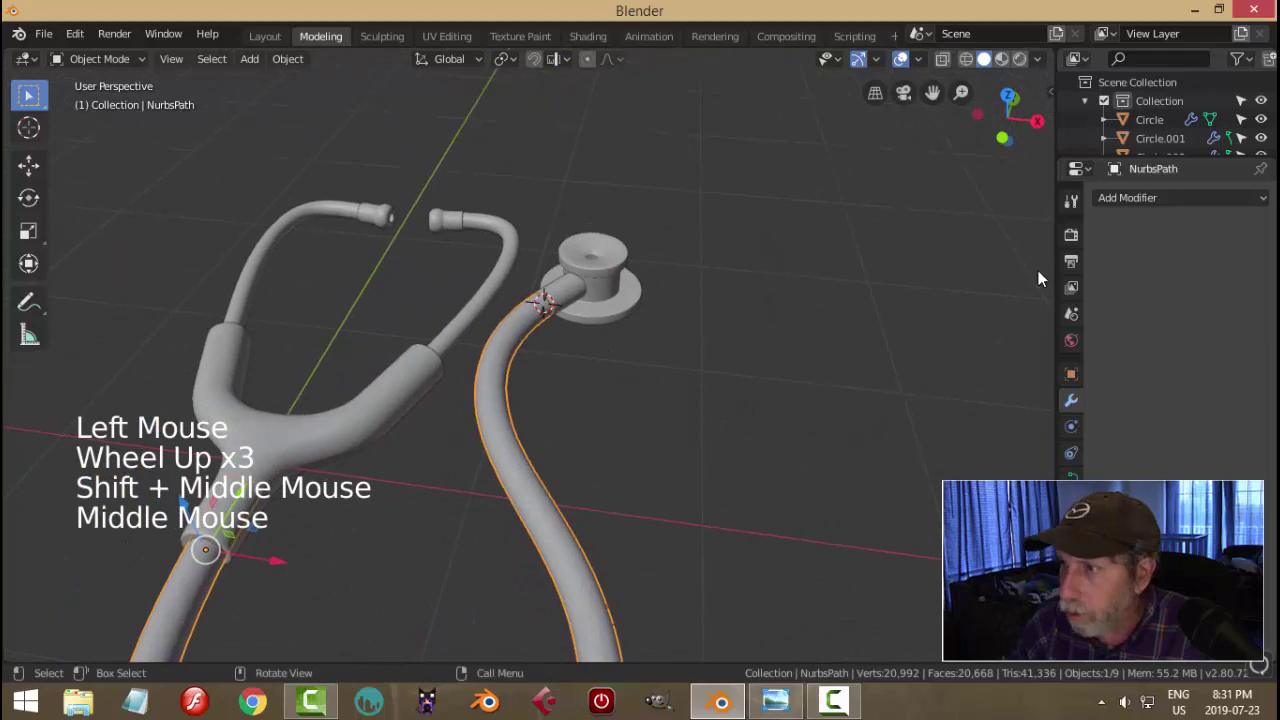
pyautogui.click(1071, 477)
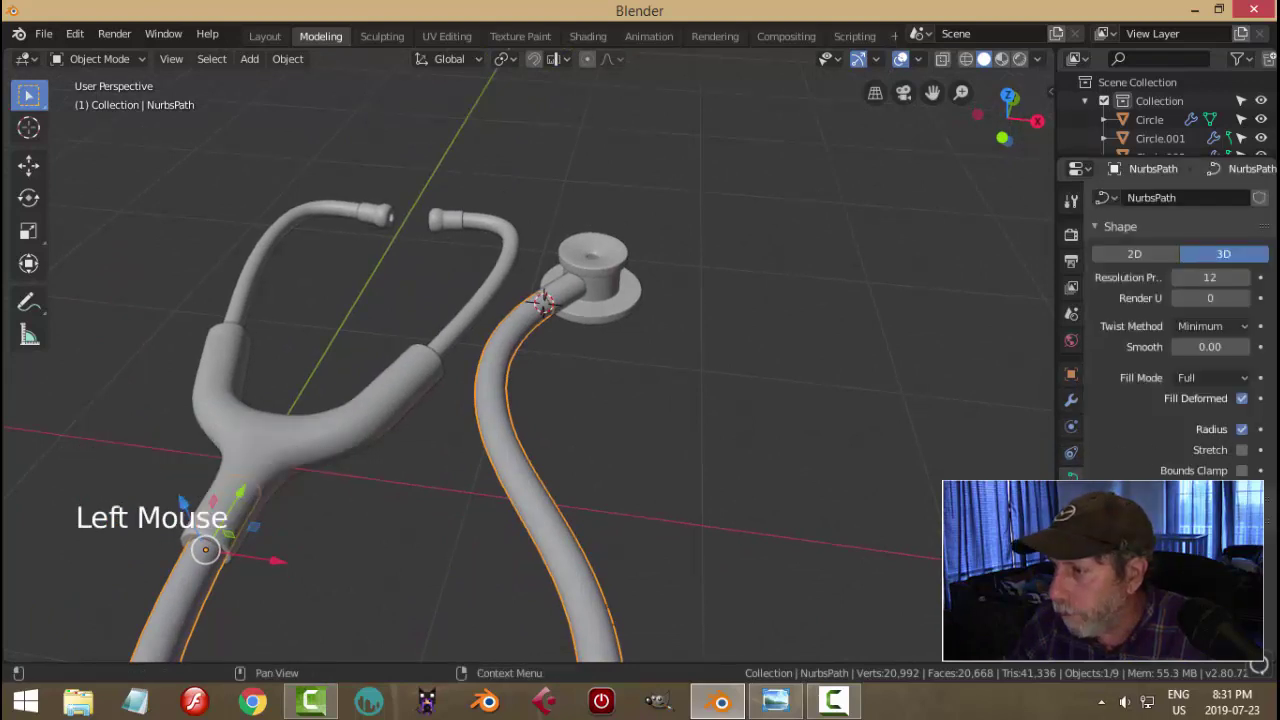
pyautogui.scroll(-7, 1220, 395)
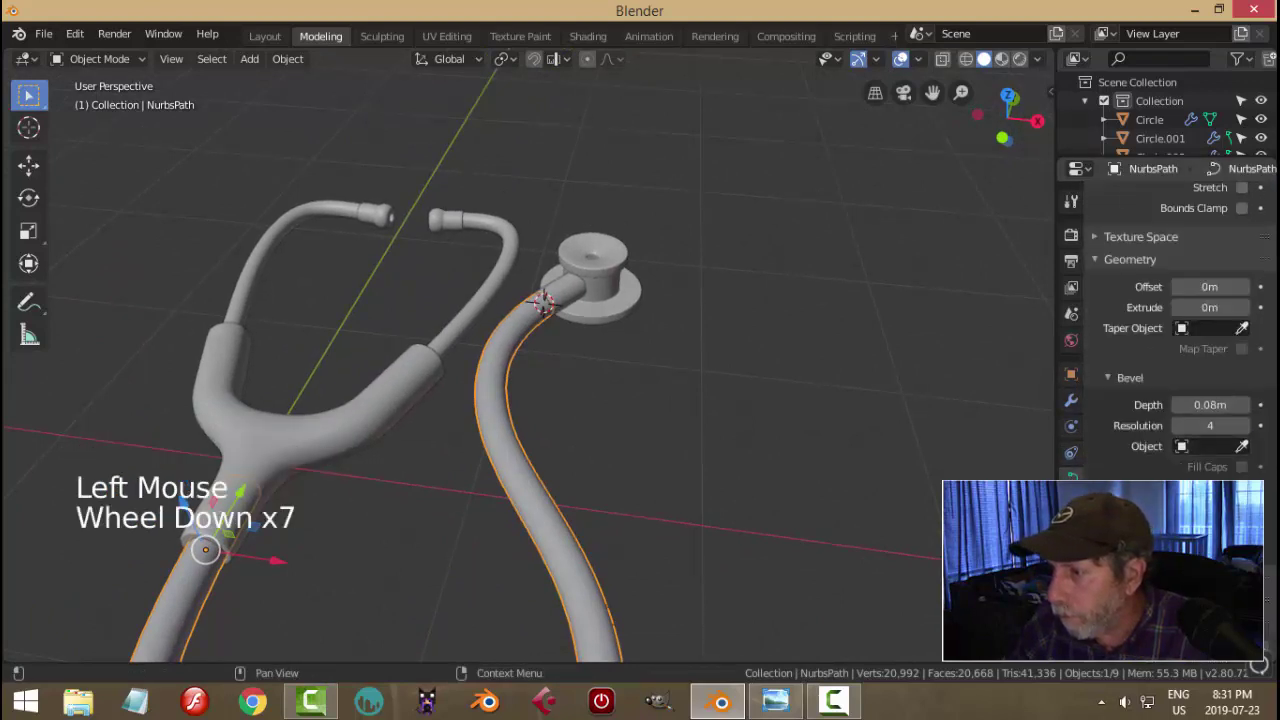
pyautogui.click(1177, 404)
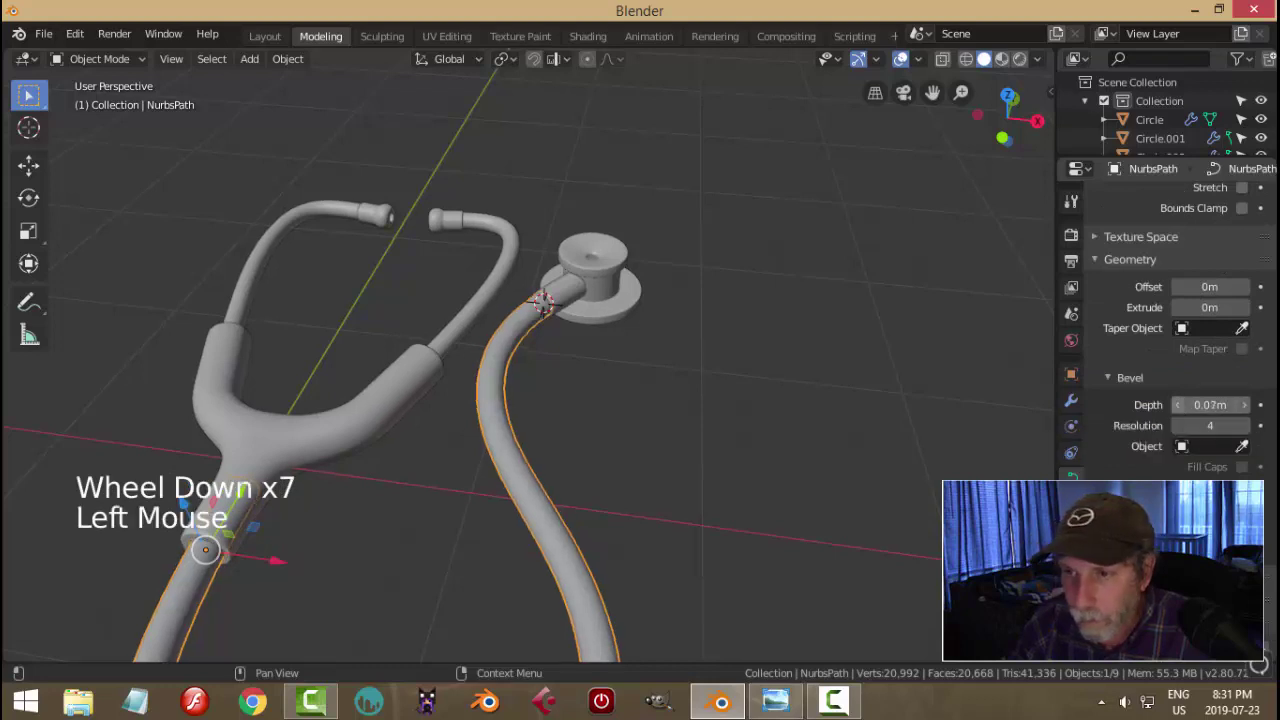
pyautogui.hotkey('alt', 'a')
# - Examine the whole stethoscope and how the tube, connector sleeve and chest piece fit together
pyautogui.moveTo(435, 432); pyautogui.dragTo(486, 309, button='middle')
pyautogui.scroll(3, 559, 340)
pyautogui.scroll(3, 563, 334)
pyautogui.scroll(-8, 563, 340)
pyautogui.scroll(-2, 562, 392)
pyautogui.scroll(2, 617, 372)
pyautogui.scroll(1, 617, 372)
pyautogui.moveTo(617, 372); pyautogui.dragTo(500, 386, button='middle')
pyautogui.scroll(2, 681, 385)
pyautogui.scroll(3, 477, 354)
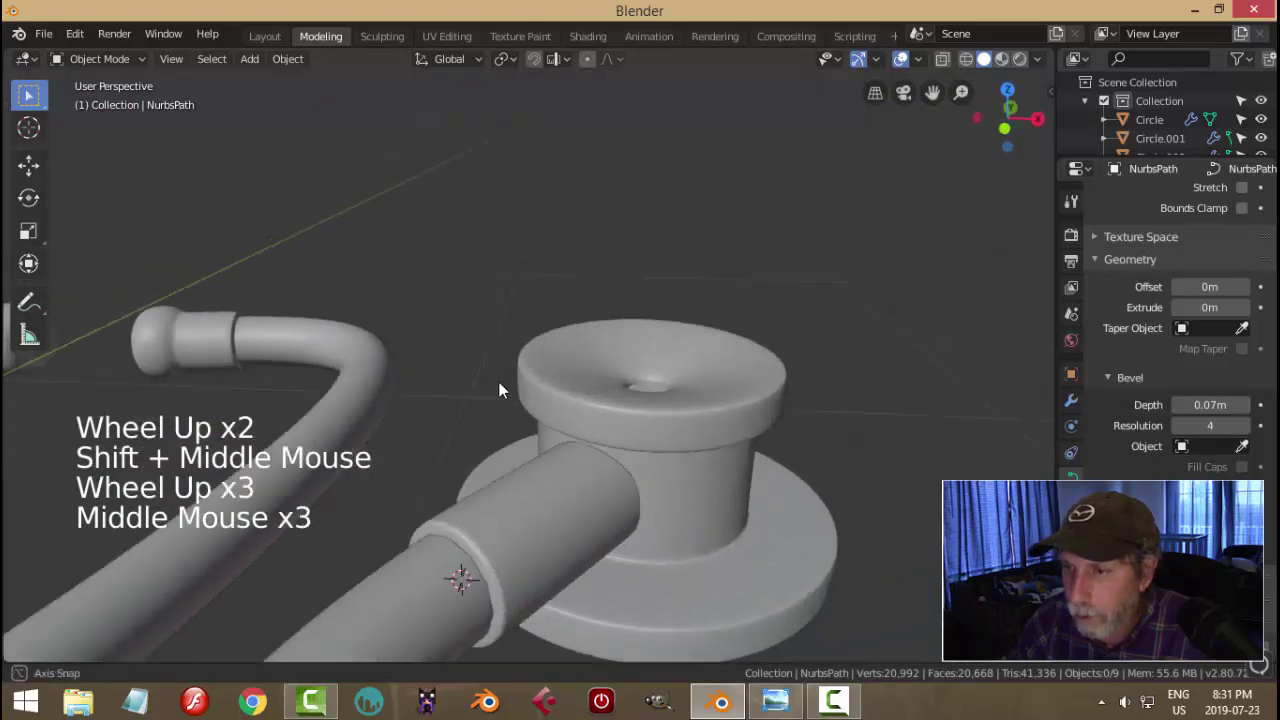